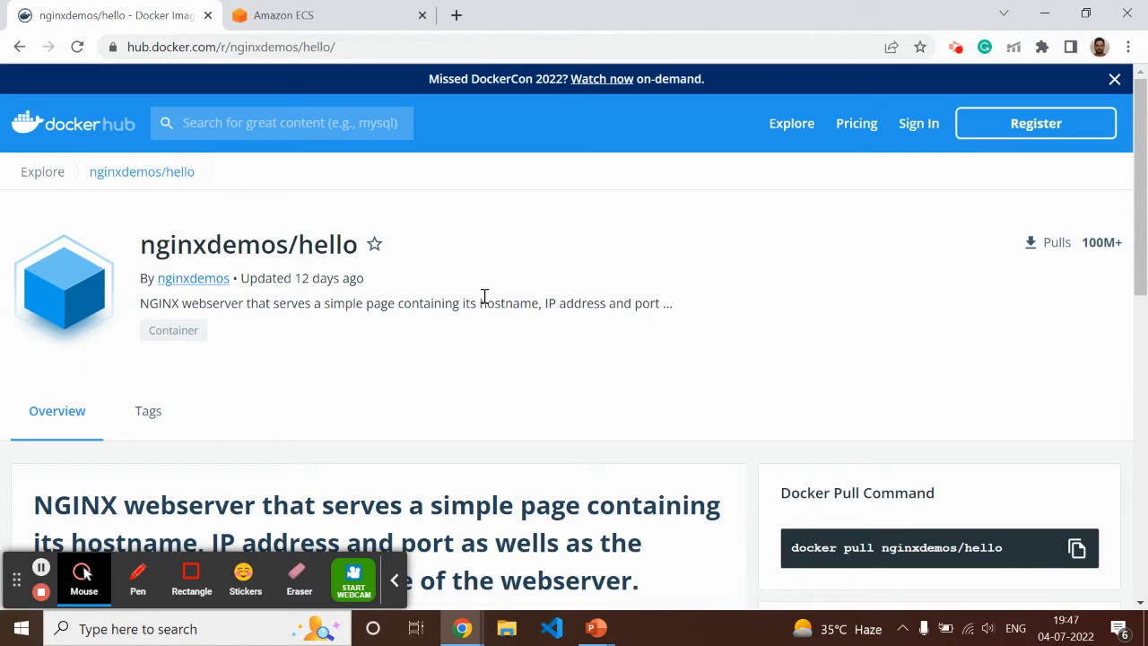
Copy the image name nginxdemos/hello from the Docker pull command and switch to the Amazon ECS page
scroll(1026, 326, down, 3)
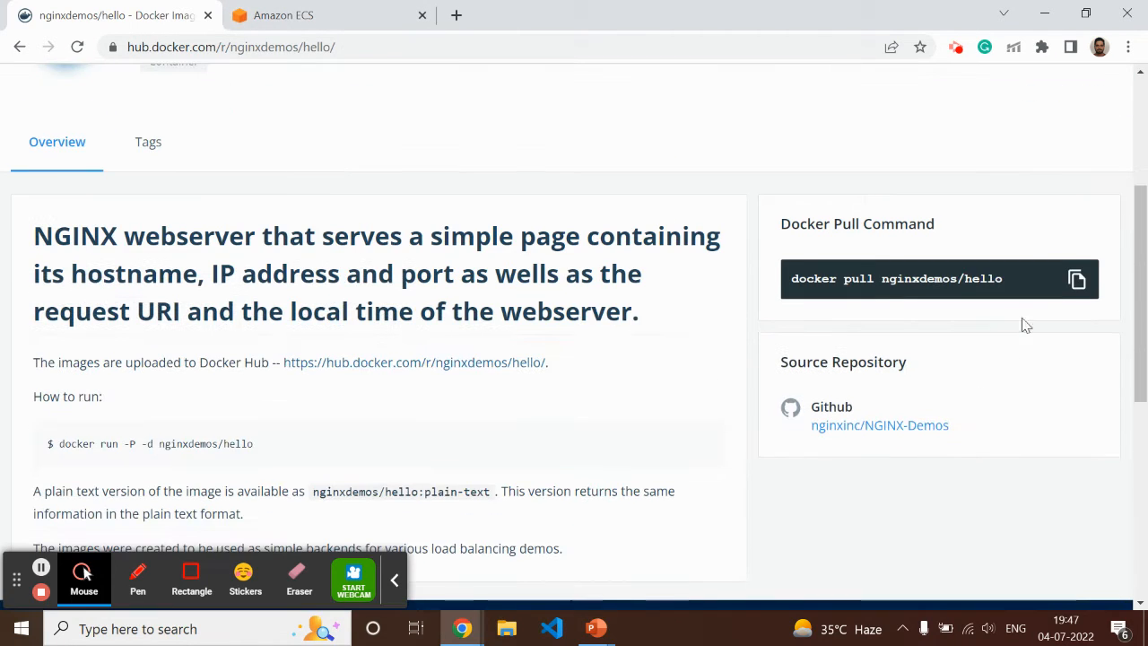
drag(1008, 282, 886, 283)
key(ctrl+c)
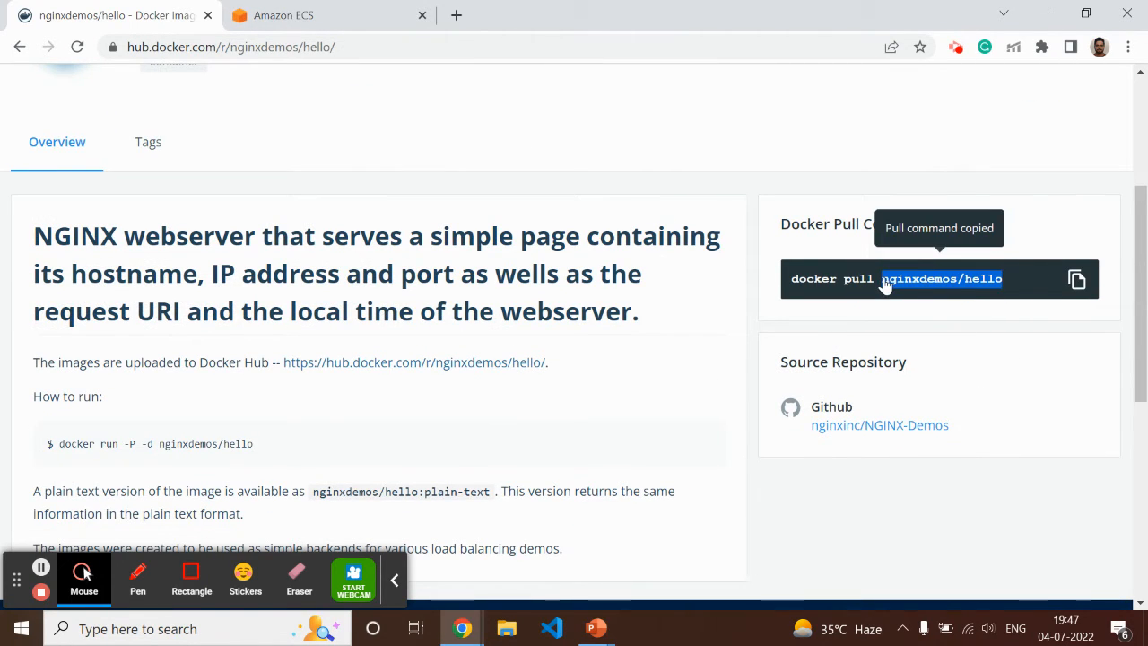
click(411, 9)
Name the task definition family nginx_demo
click(355, 325)
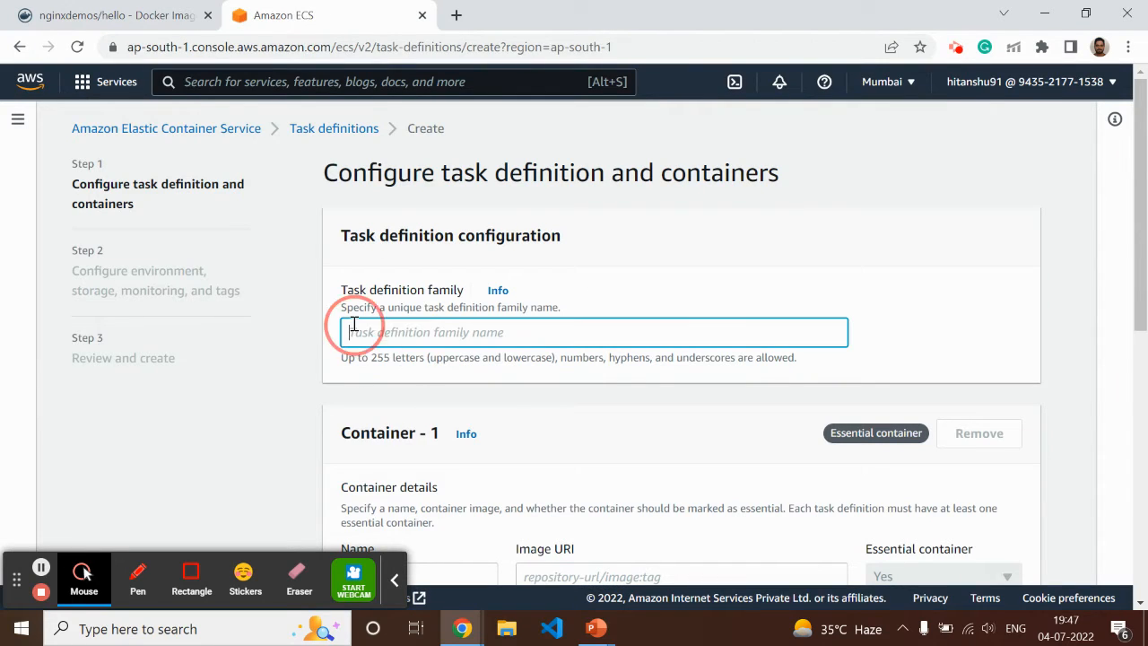
text(nginx_)
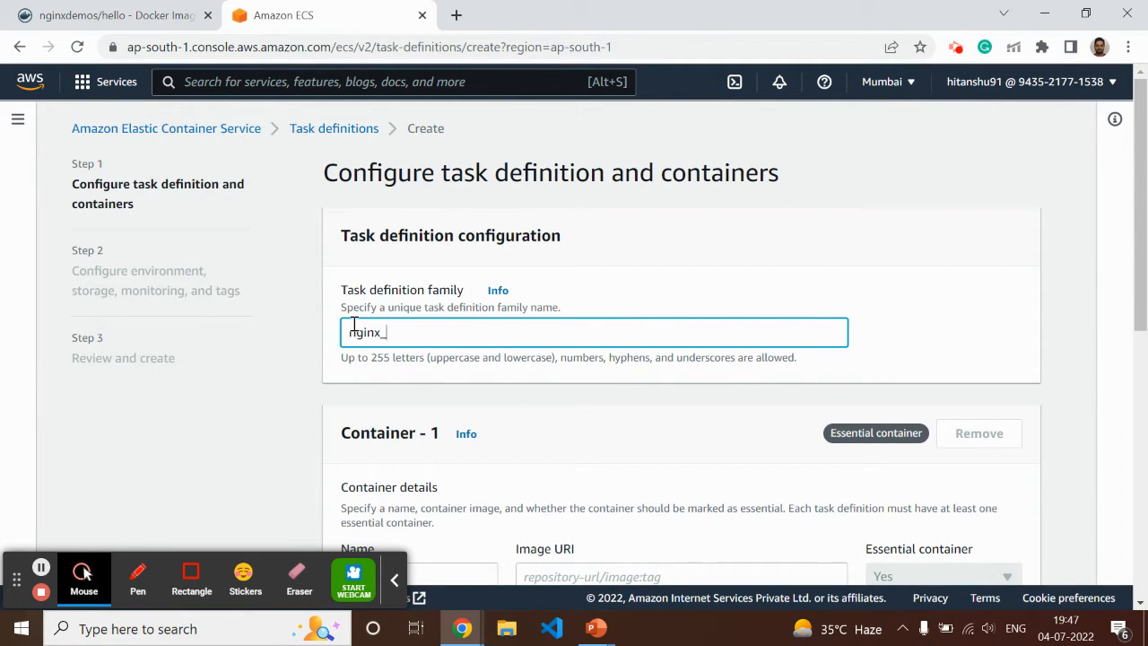
text(demo)
Name the first container nginx_demo and set its image URI to nginxdemos/hello:latest
scroll(510, 331, down, 4)
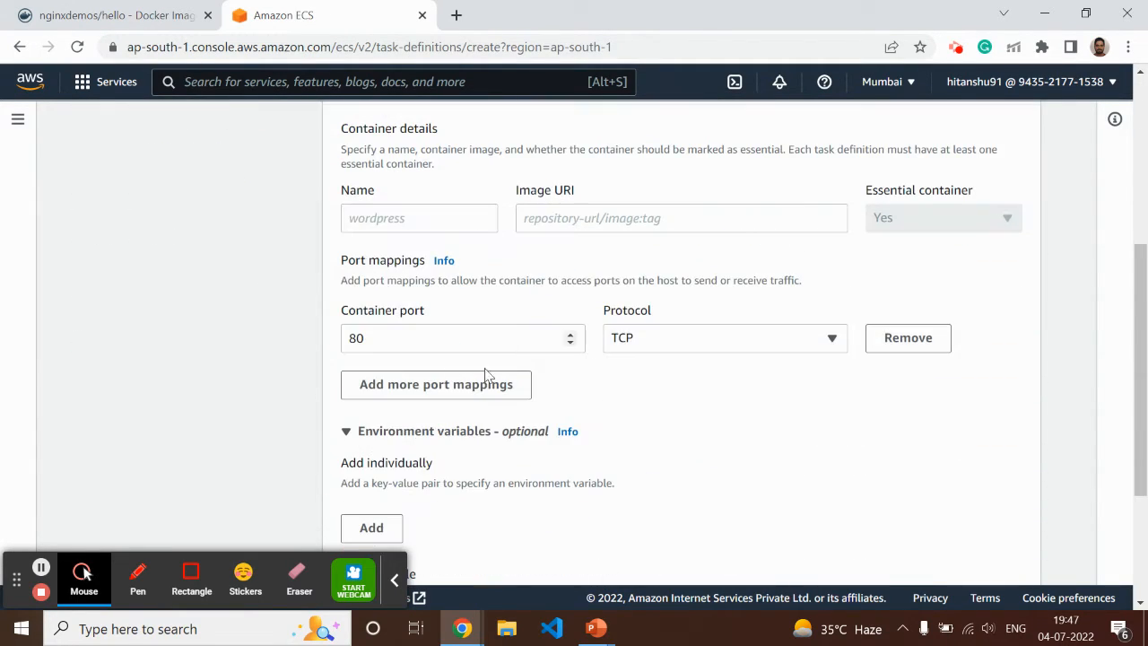
click(389, 215)
text(nginx_demo)
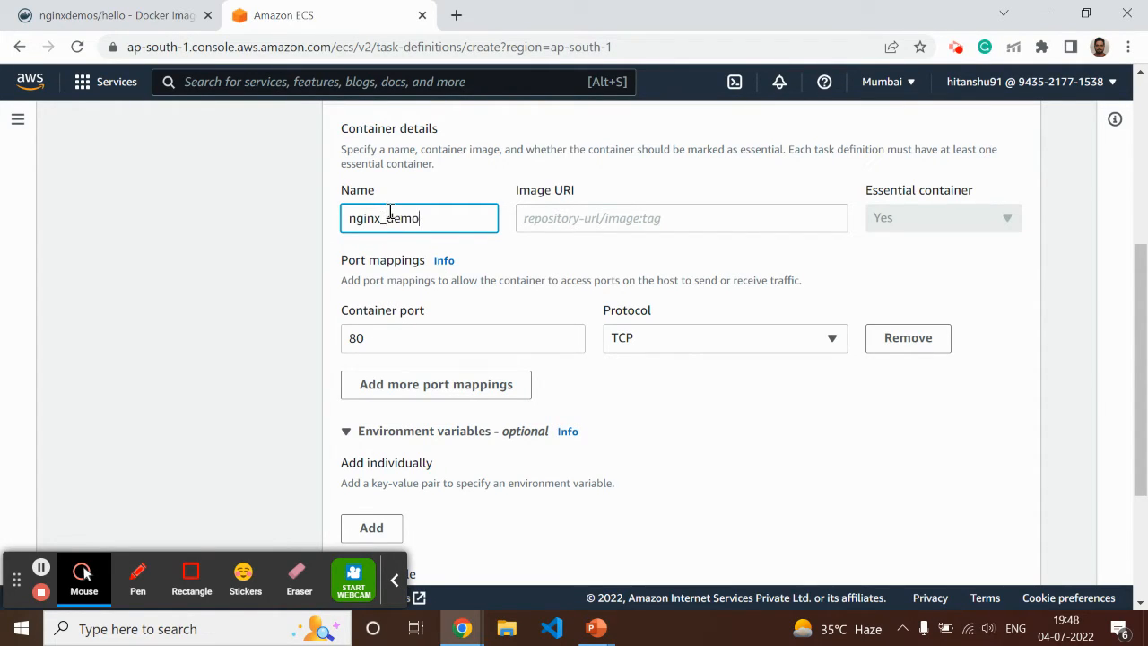
click(521, 220)
key(ctrl+v)
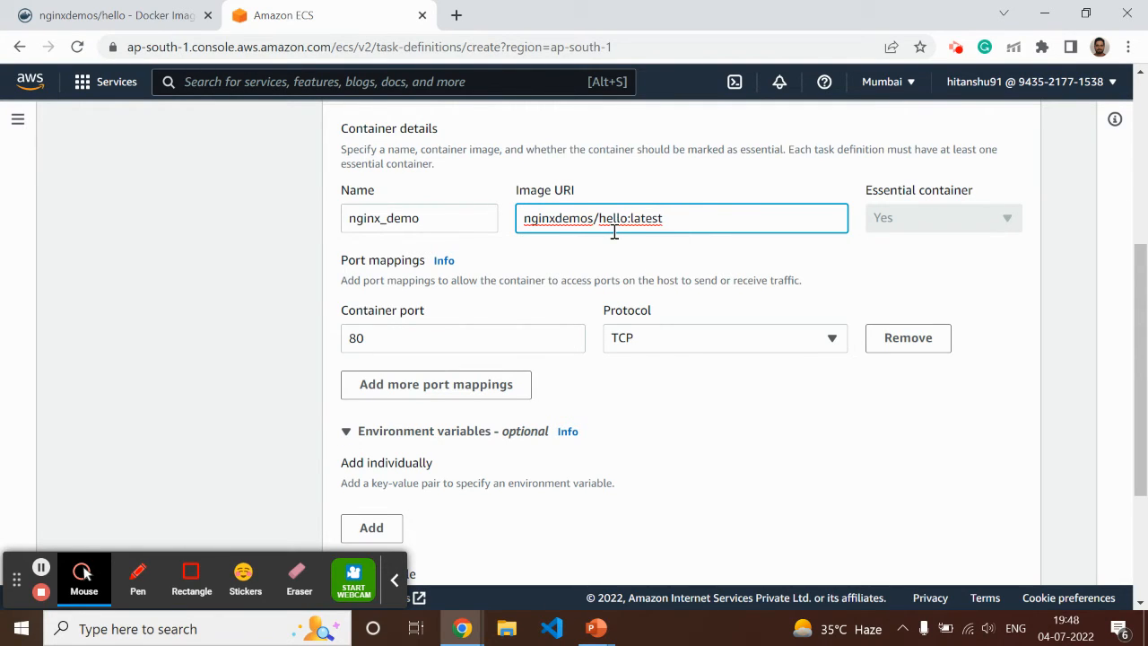
Keep the port mapping at container port 80 over TCP and continue to the environment configuration
click(388, 349)
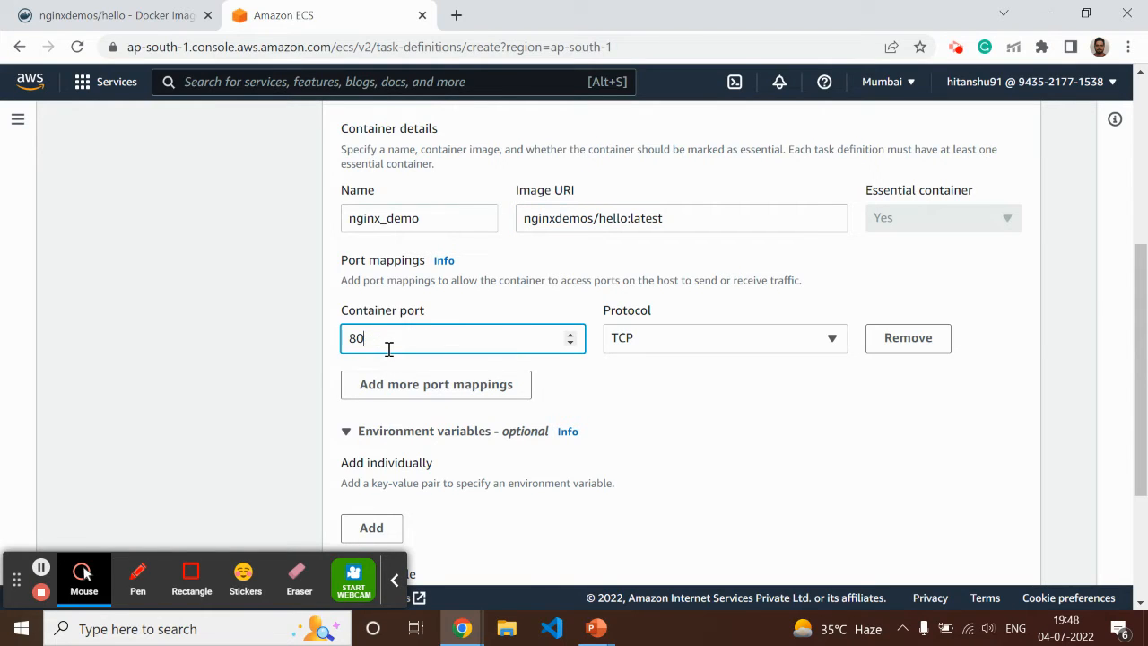
click(758, 405)
scroll(691, 367, down, 3)
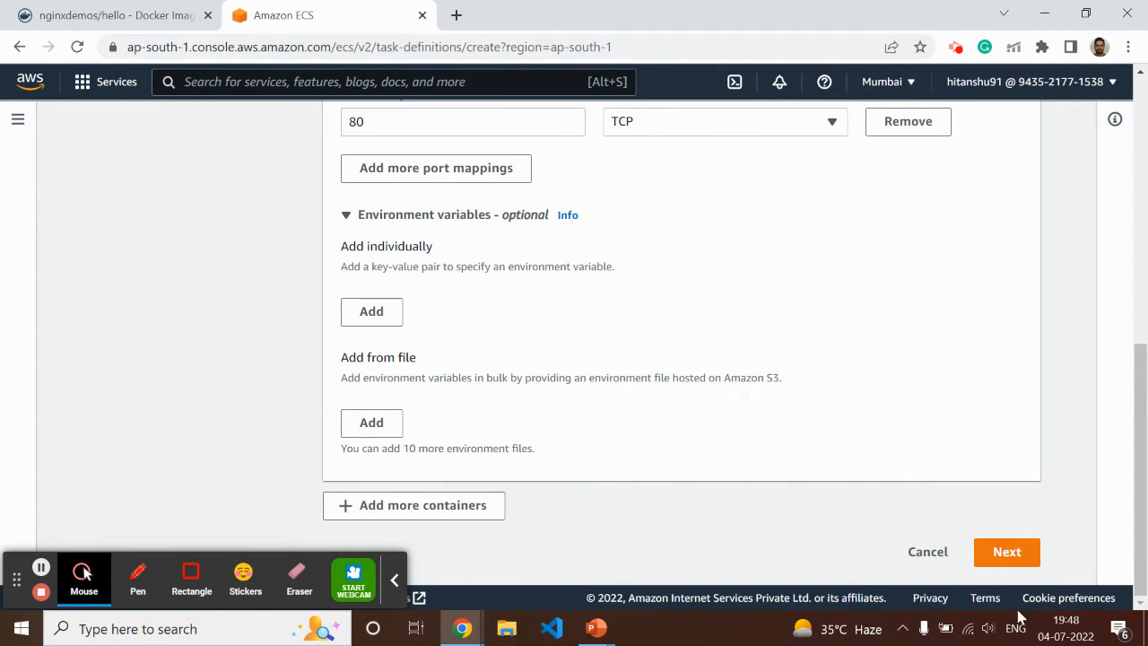
click(1008, 552)
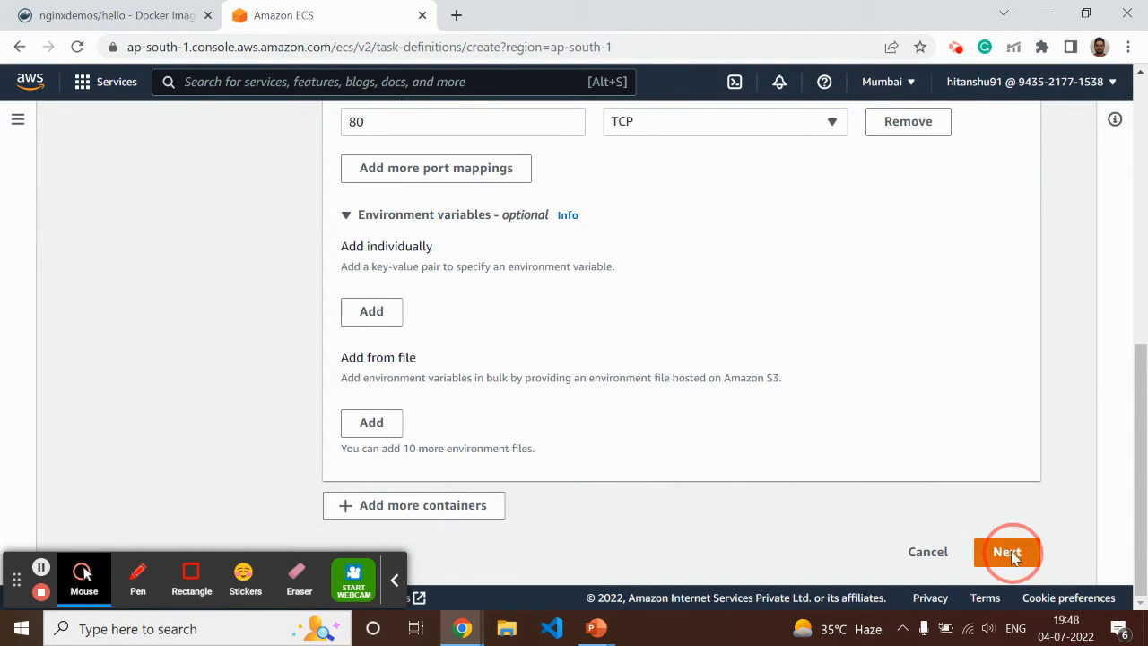
Check the available app environment options, keeping AWS Fargate (serverless) selected
scroll(766, 323, down, 2)
scroll(715, 343, up, 1)
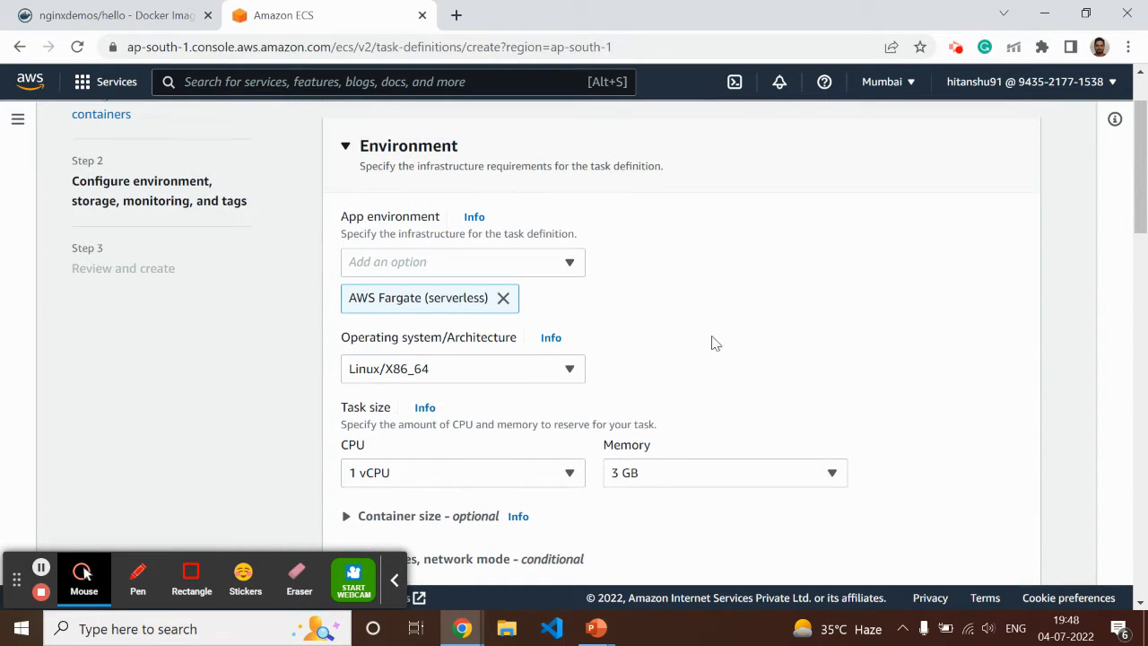
click(484, 269)
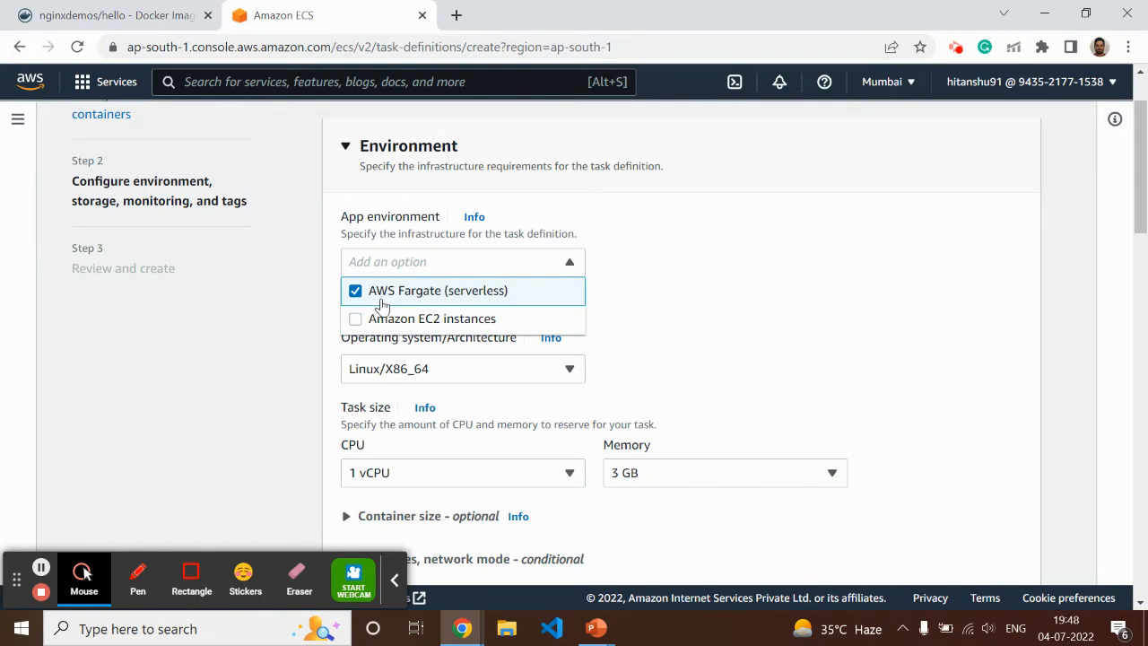
click(754, 272)
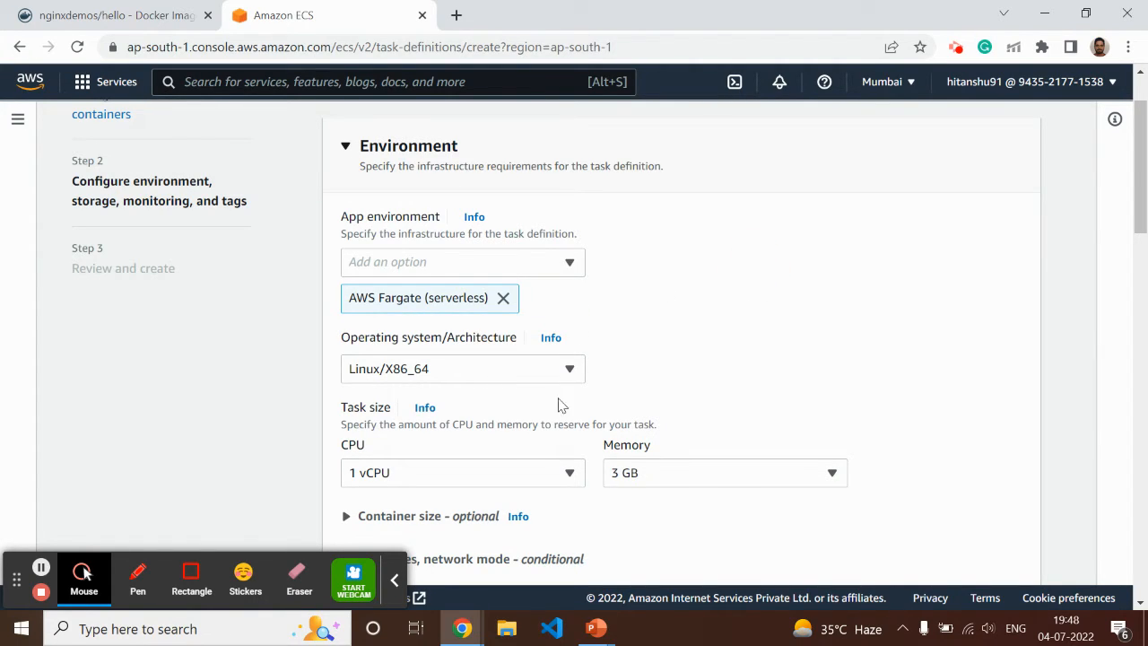
Set the task size to .5 vCPU and 1 GB of memory
scroll(667, 336, down, 2)
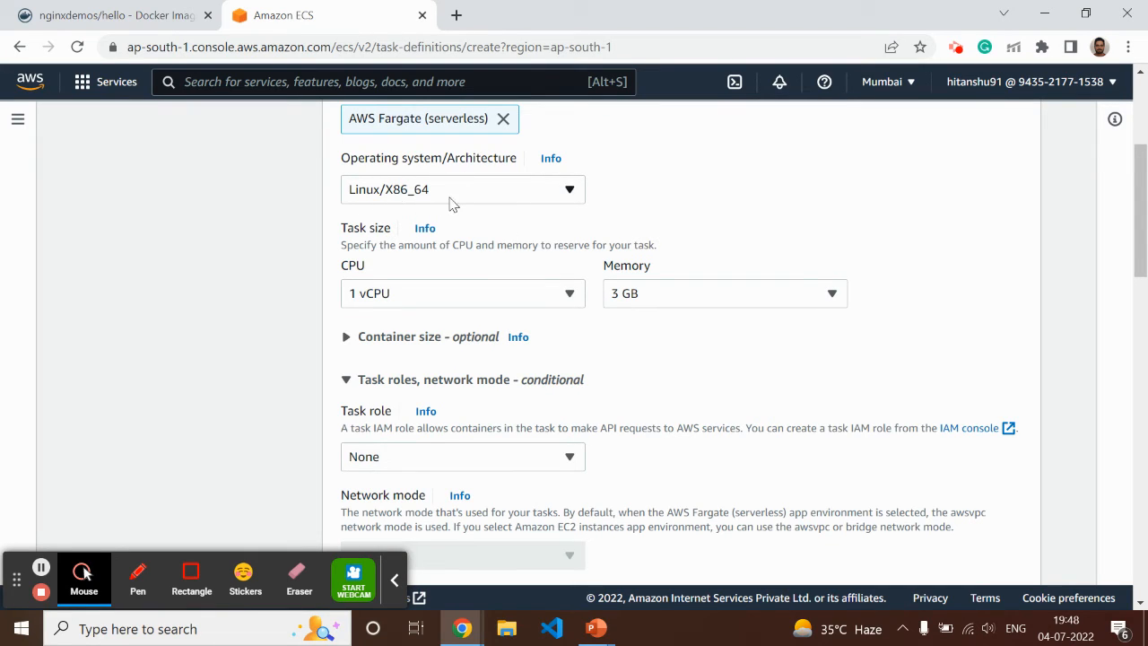
click(415, 295)
click(394, 389)
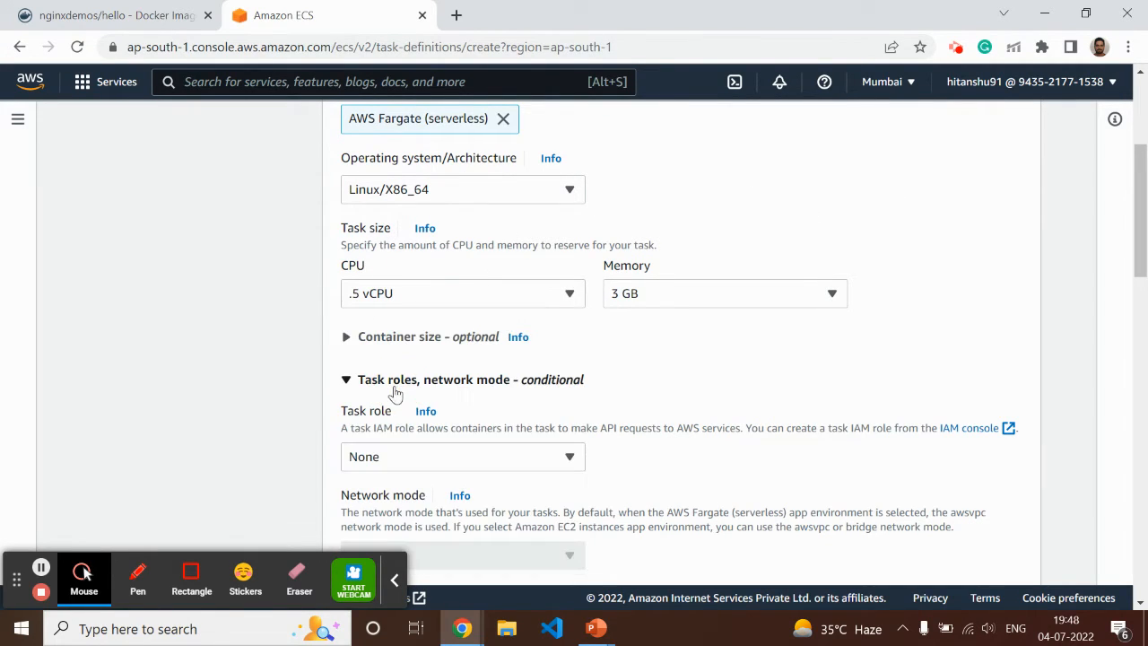
click(660, 297)
click(665, 385)
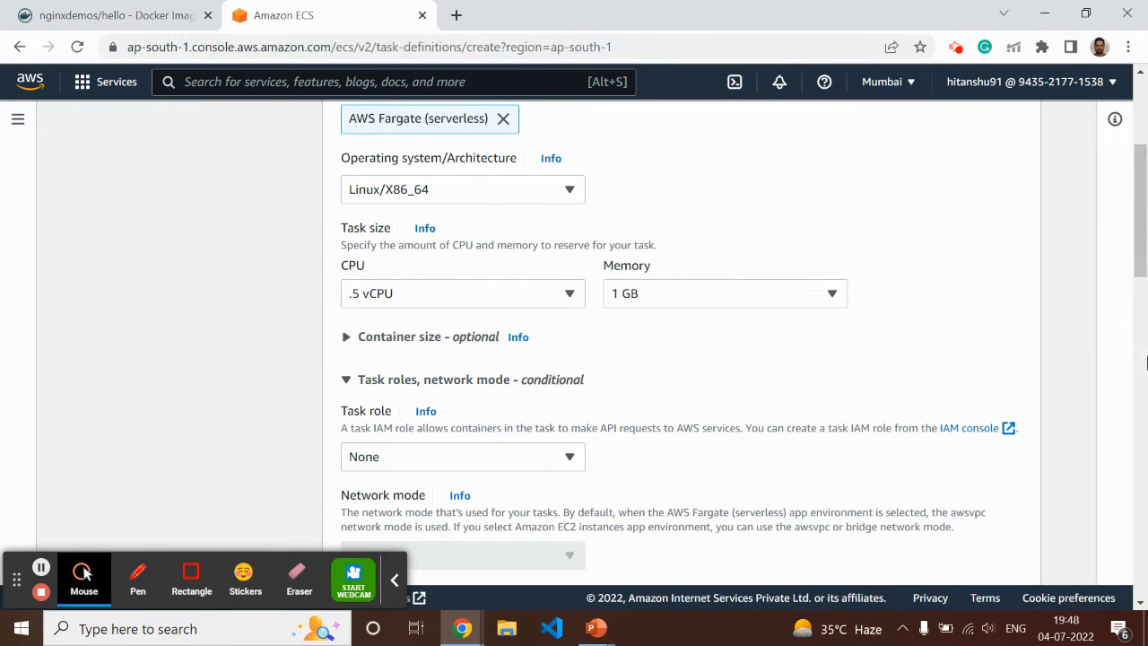
Assign ecsTaskExecutionRole as the task role
scroll(811, 372, down, 2)
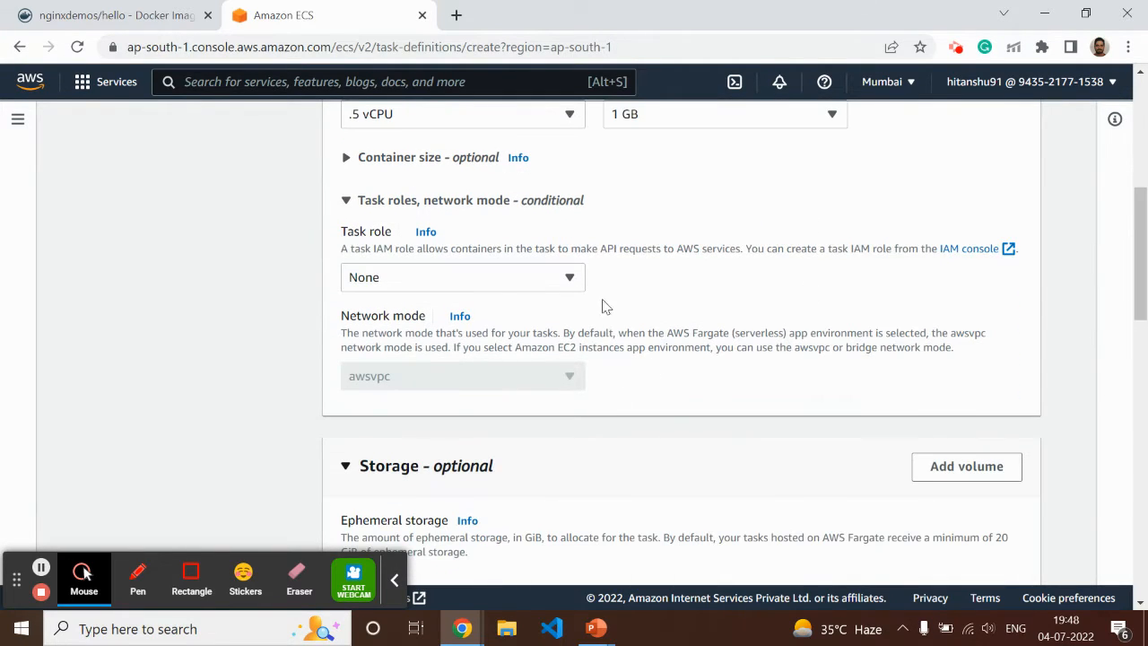
click(421, 278)
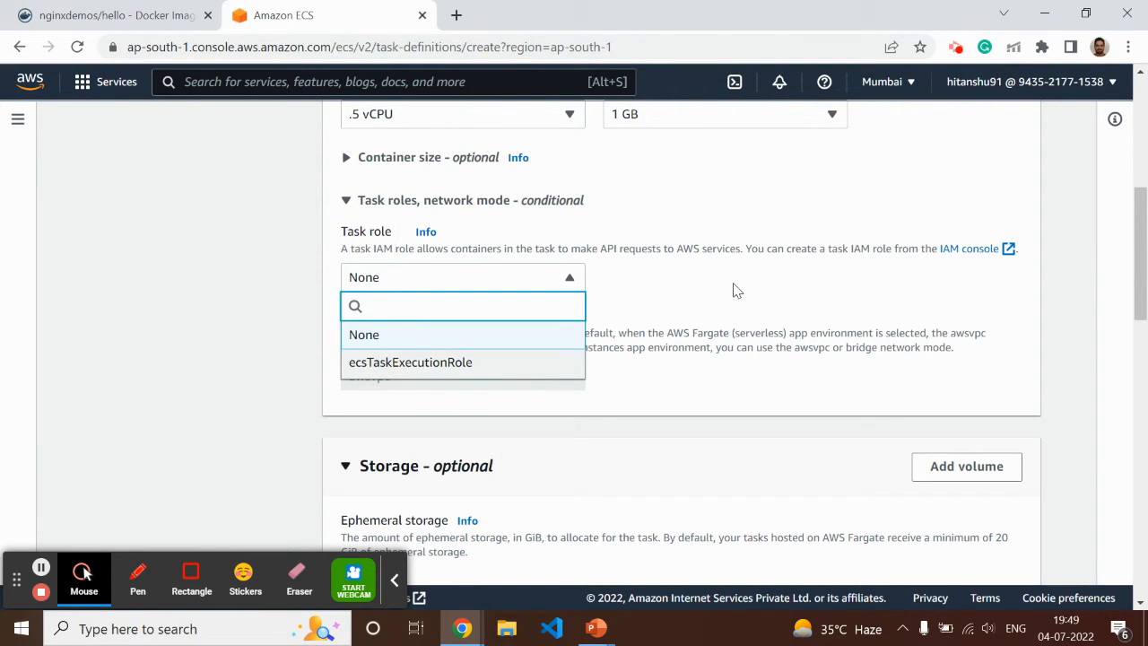
click(437, 361)
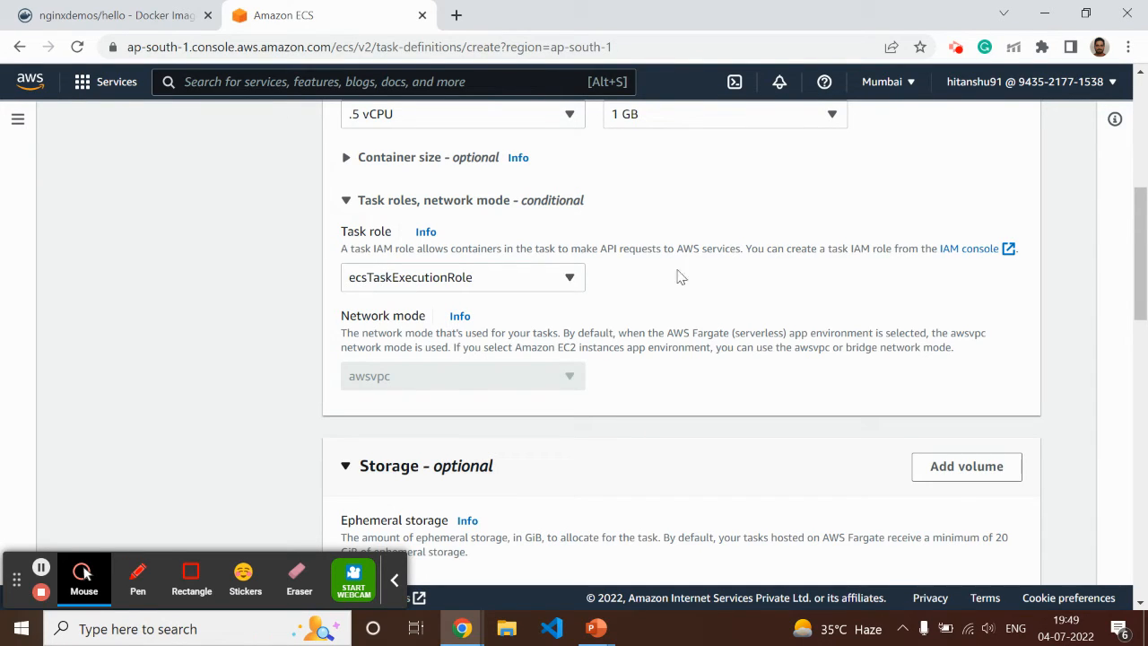
Duplicate the ECS browser page and open the IAM service in the copy by searching for iam
right_click(348, 26)
click(430, 151)
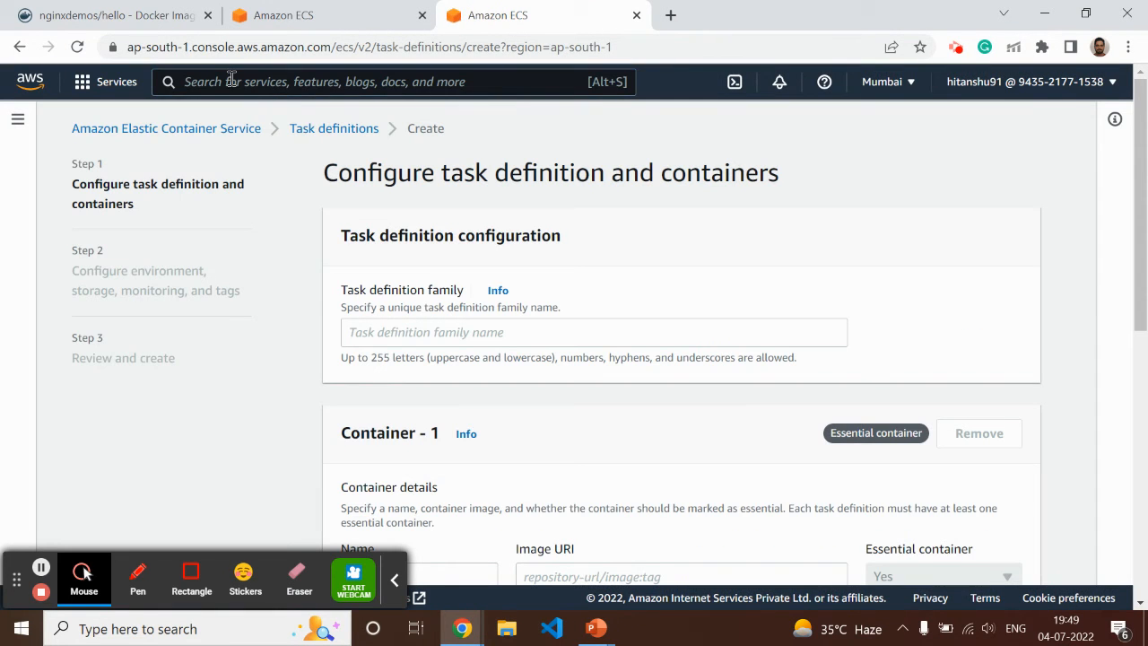
click(231, 80)
text(iam)
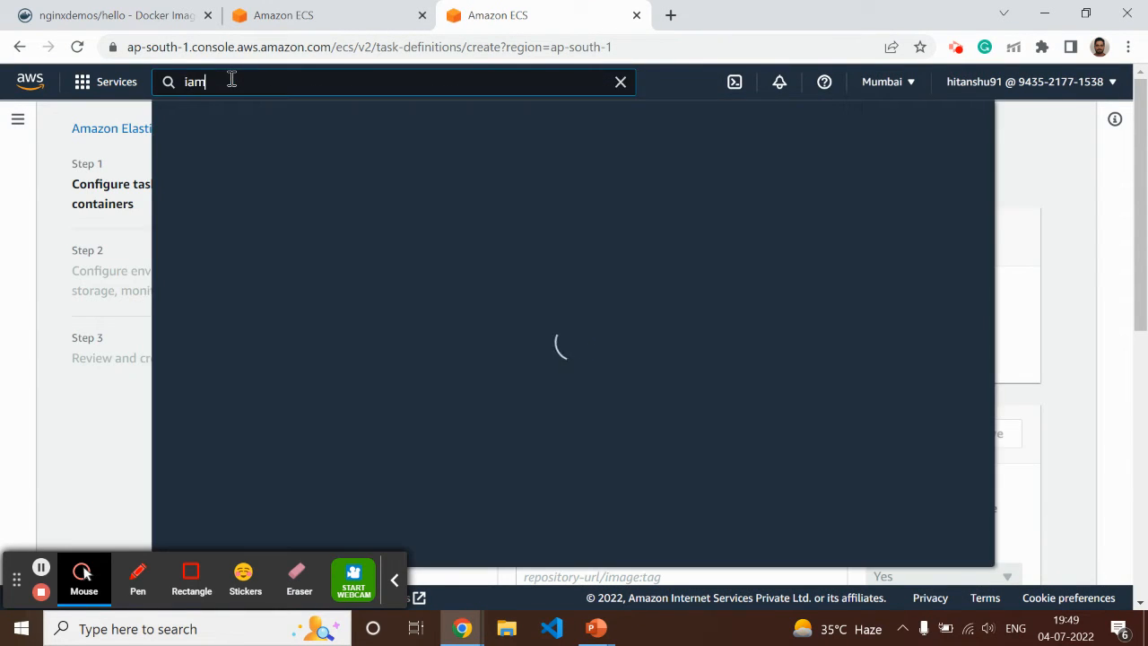
click(447, 221)
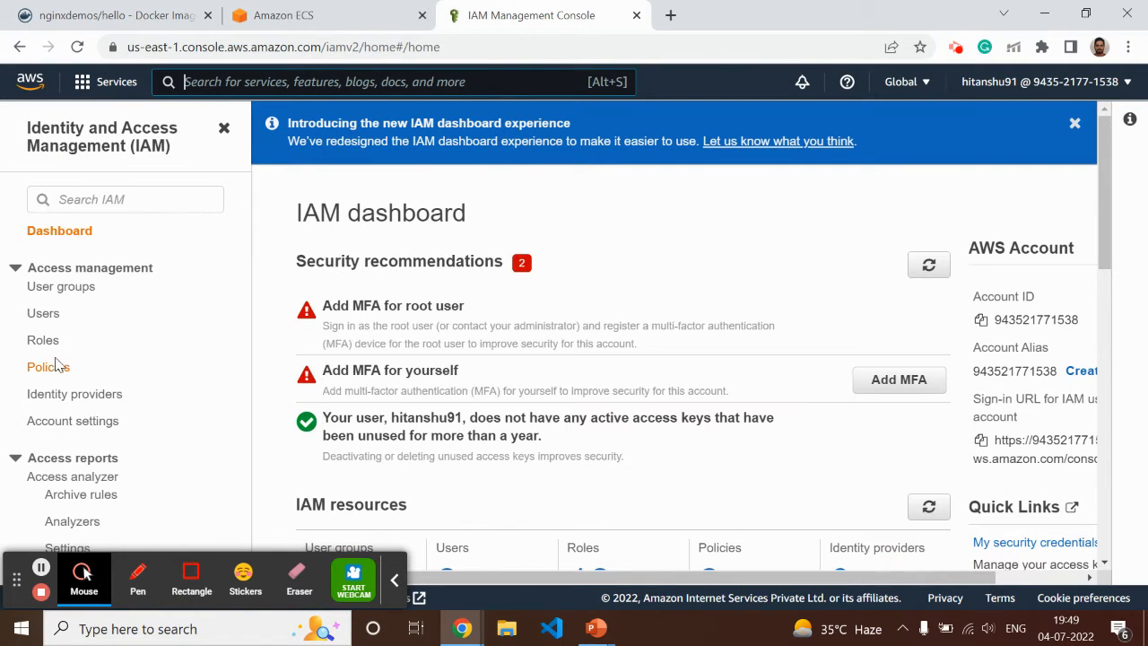
Filter the IAM roles by ecs and open ecsTaskExecutionRole to examine its attached policies
click(43, 340)
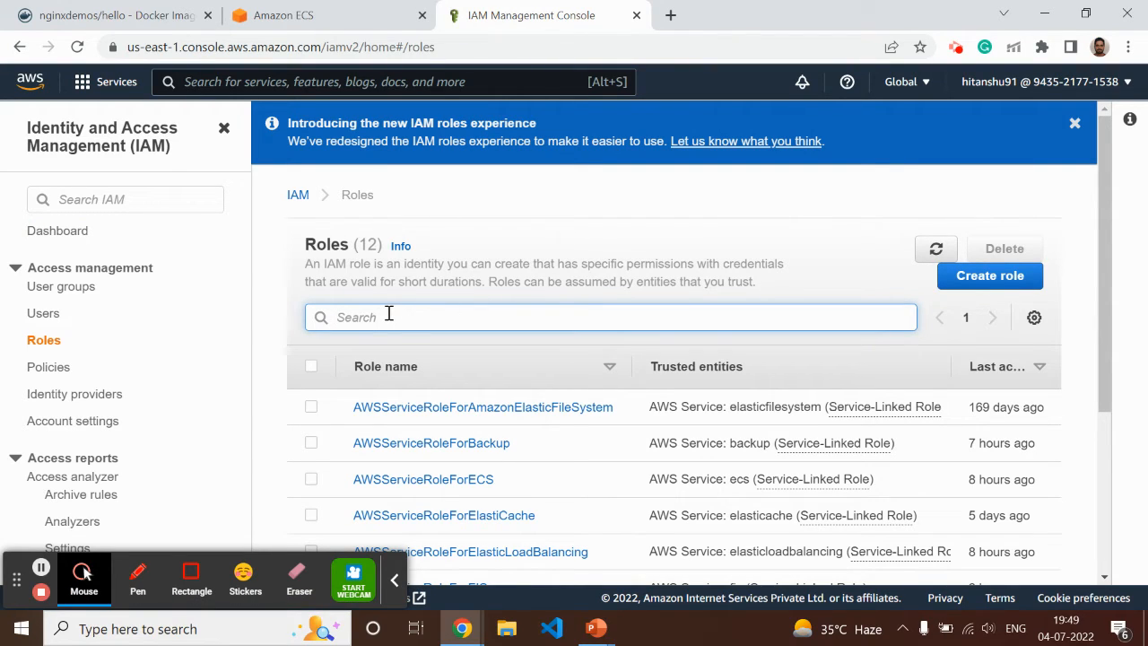
text(ecs)
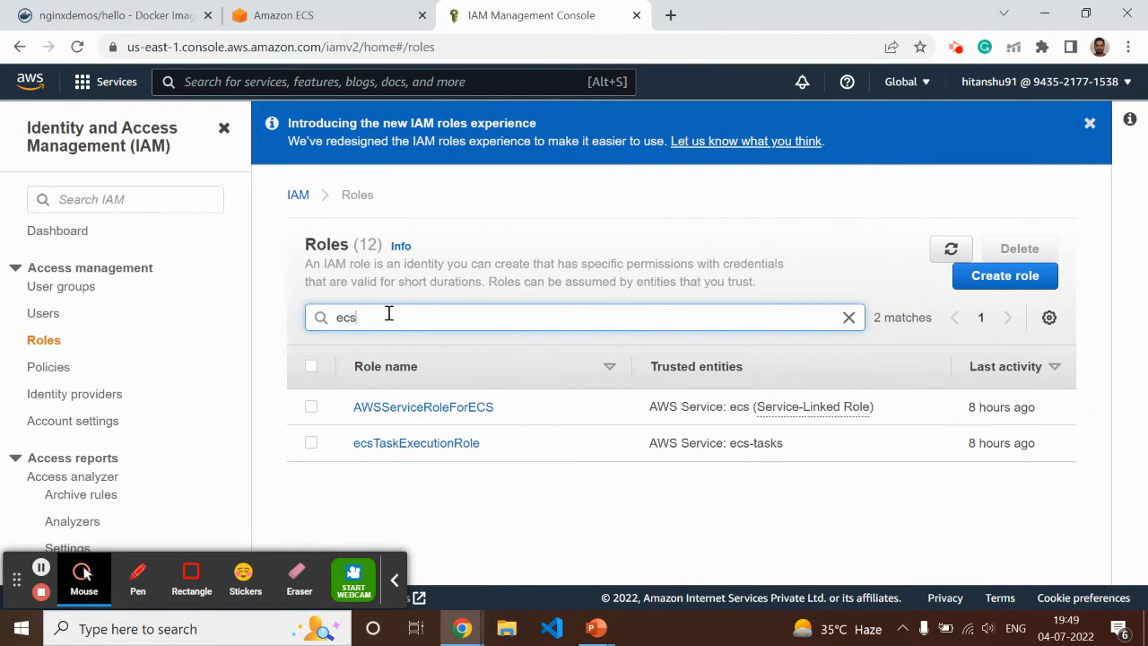
click(427, 448)
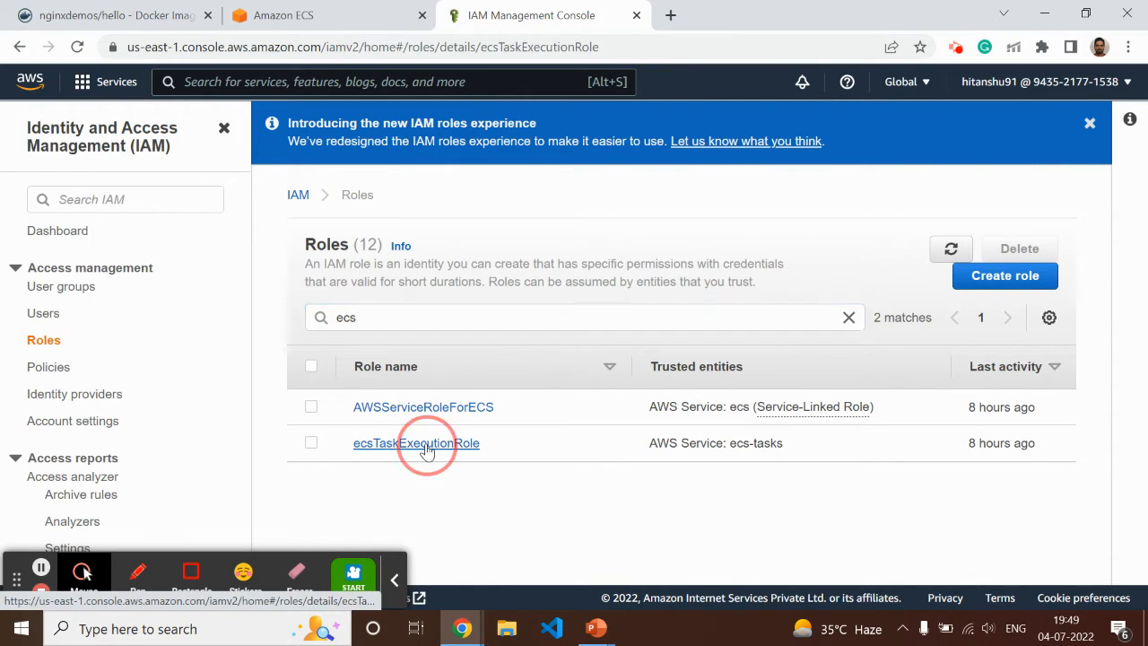
scroll(594, 407, down, 6)
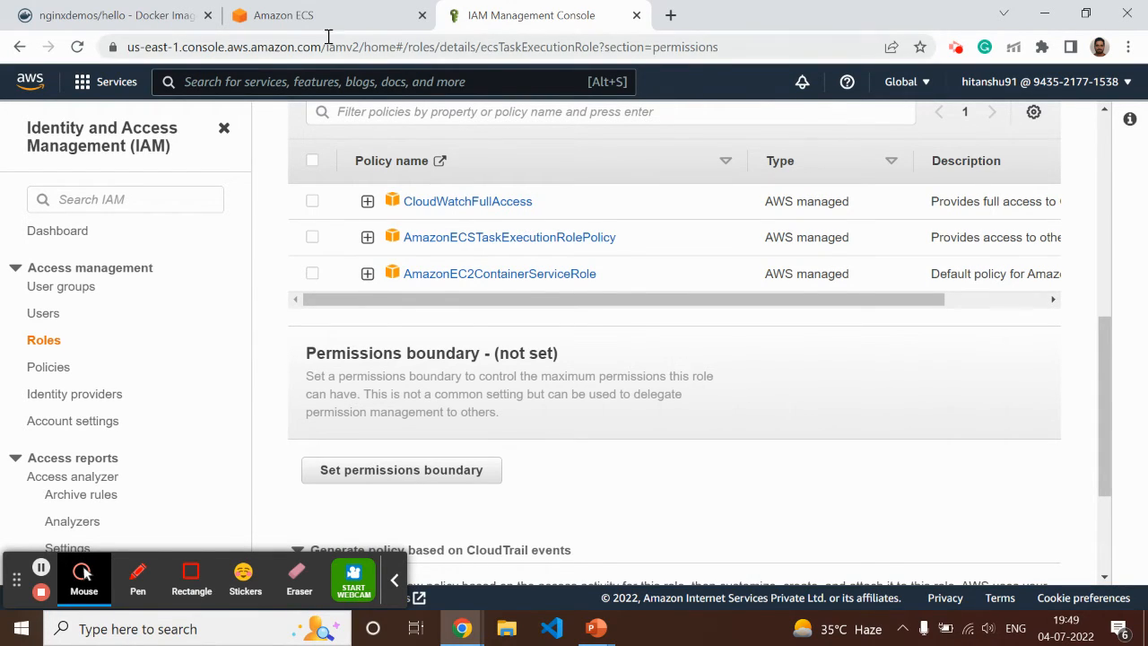
Return to the ECS task definition form and examine its Amazon CloudWatch log collection settings
click(296, 15)
scroll(297, 423, down, 2)
scroll(252, 422, down, 8)
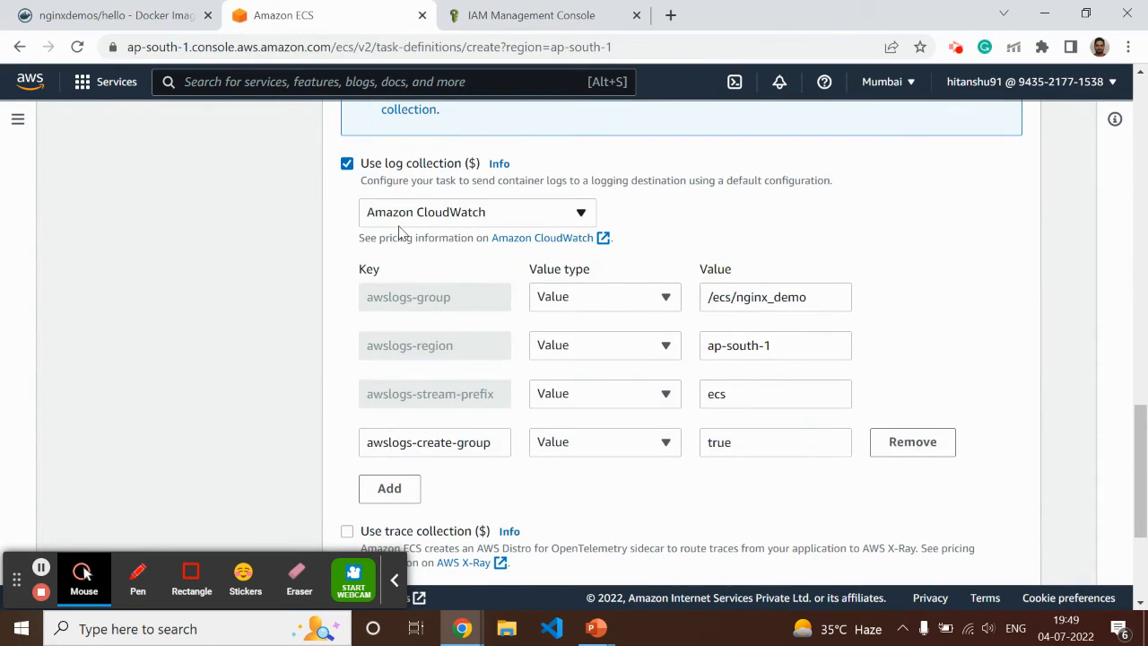
Go back to ecsTaskExecutionRole in IAM and review its summary and permissions policies
click(560, 12)
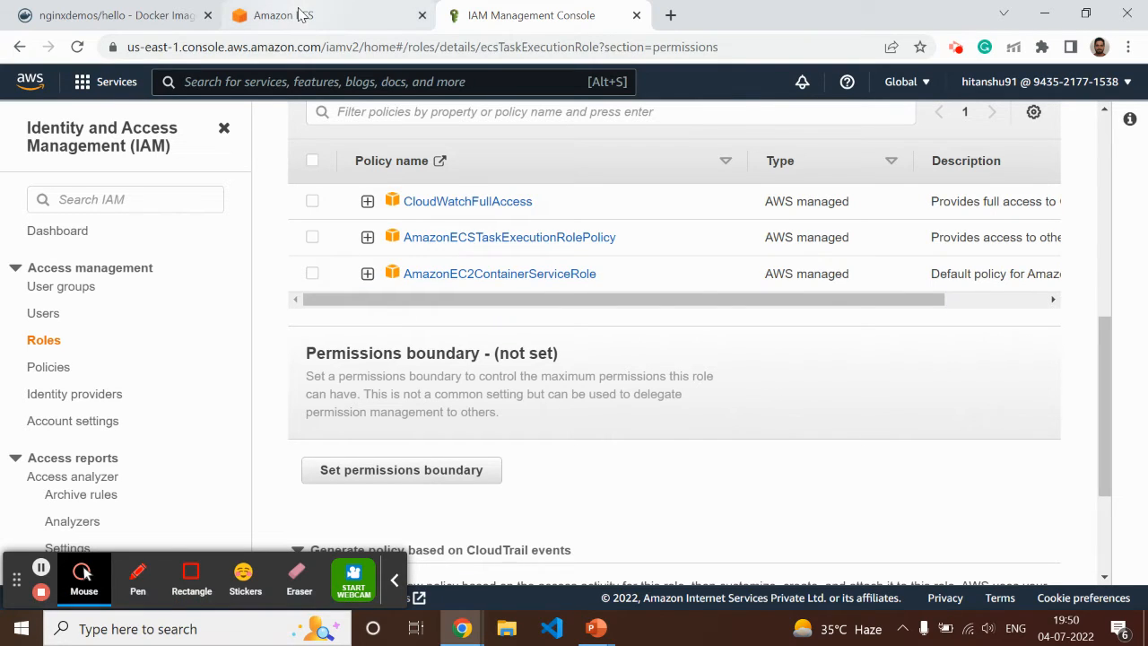
scroll(374, 180, up, 5)
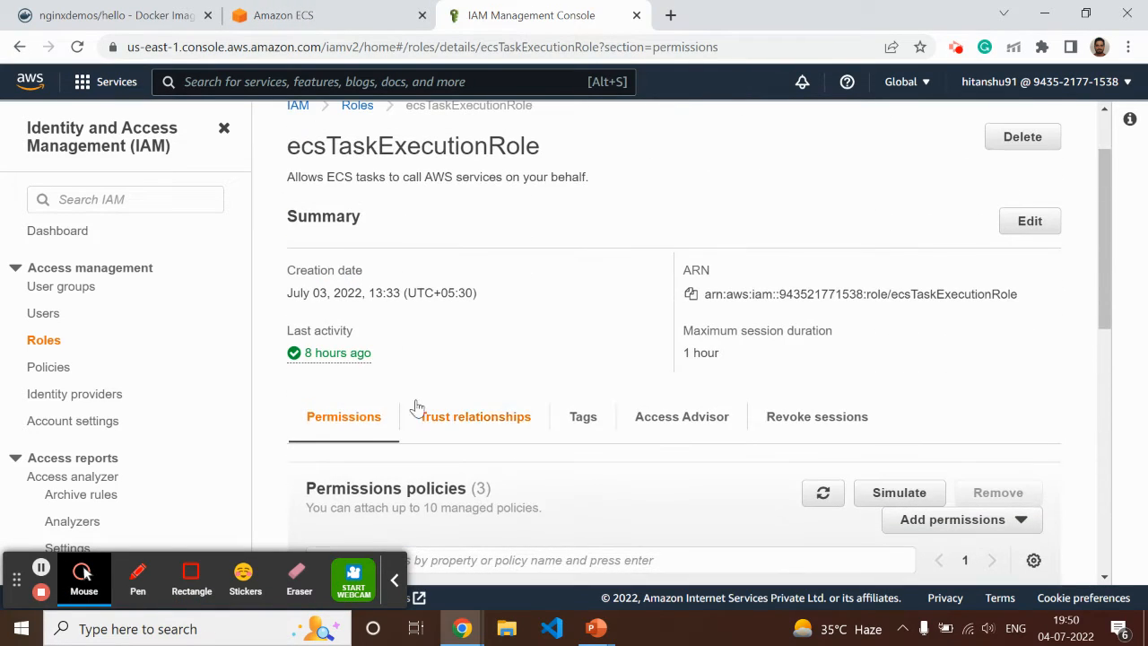
scroll(584, 436, down, 4)
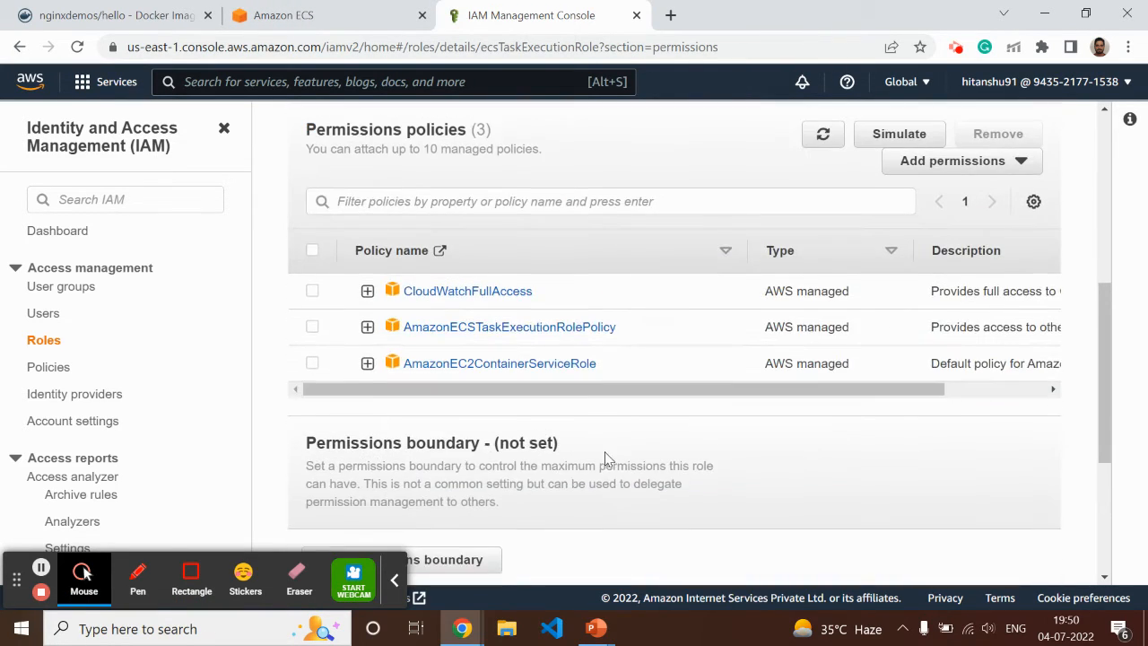
scroll(607, 457, up, 4)
Return to the ECS form and review the task role, ephemeral storage, and monitoring and logging settings
click(325, 19)
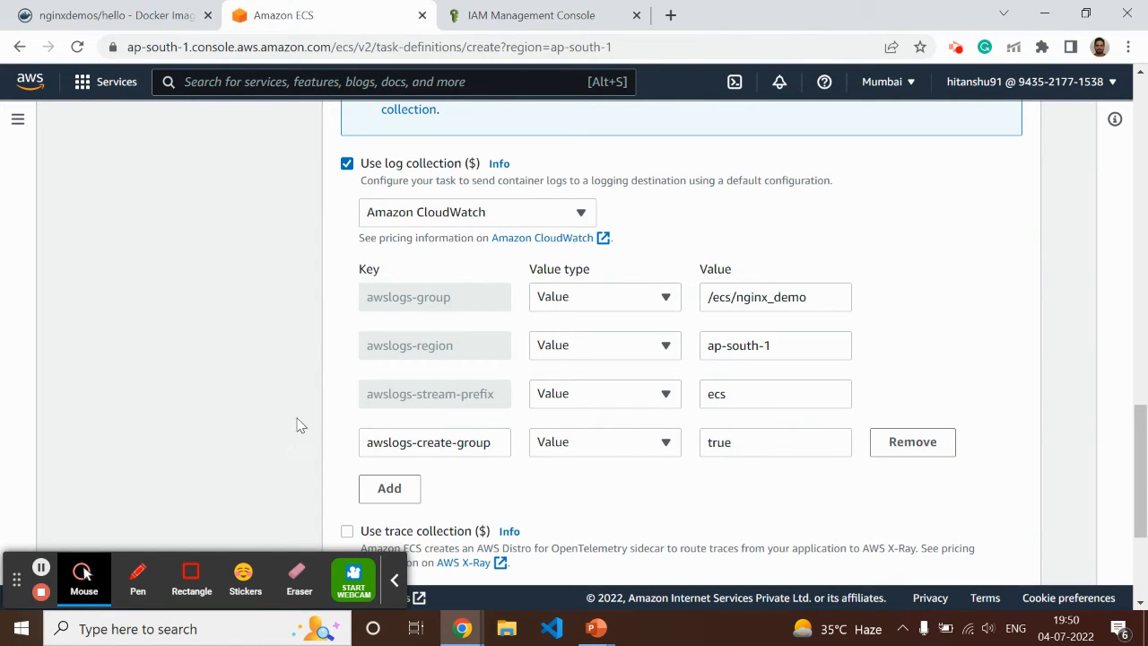
scroll(298, 421, up, 5)
scroll(302, 421, up, 5)
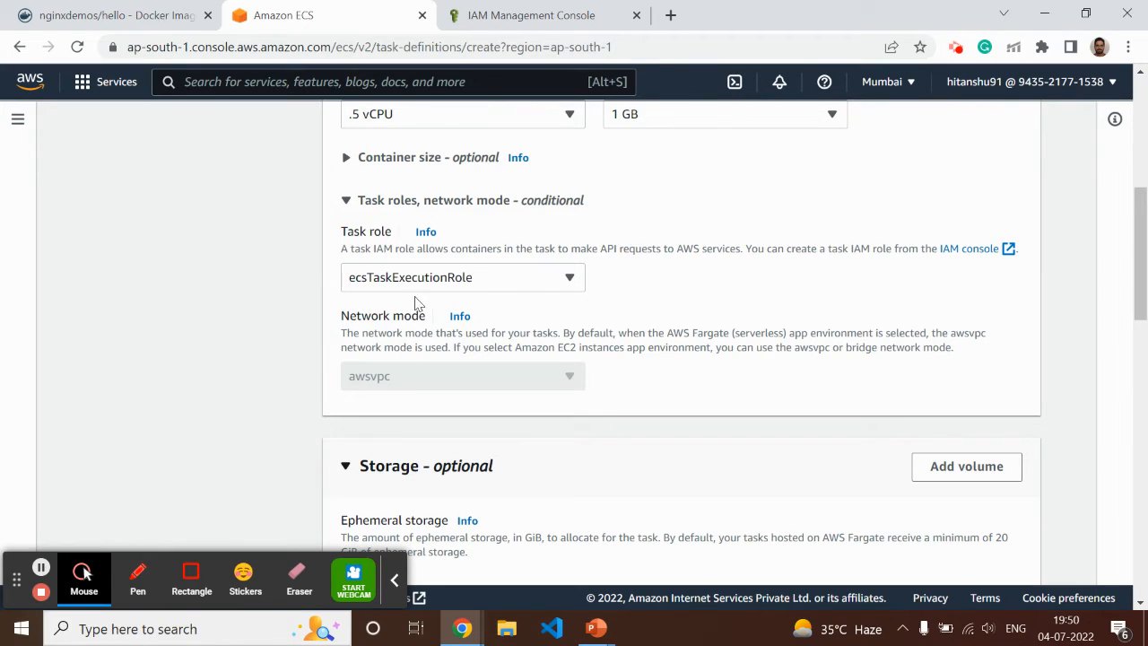
scroll(262, 356, down, 3)
scroll(263, 356, down, 1)
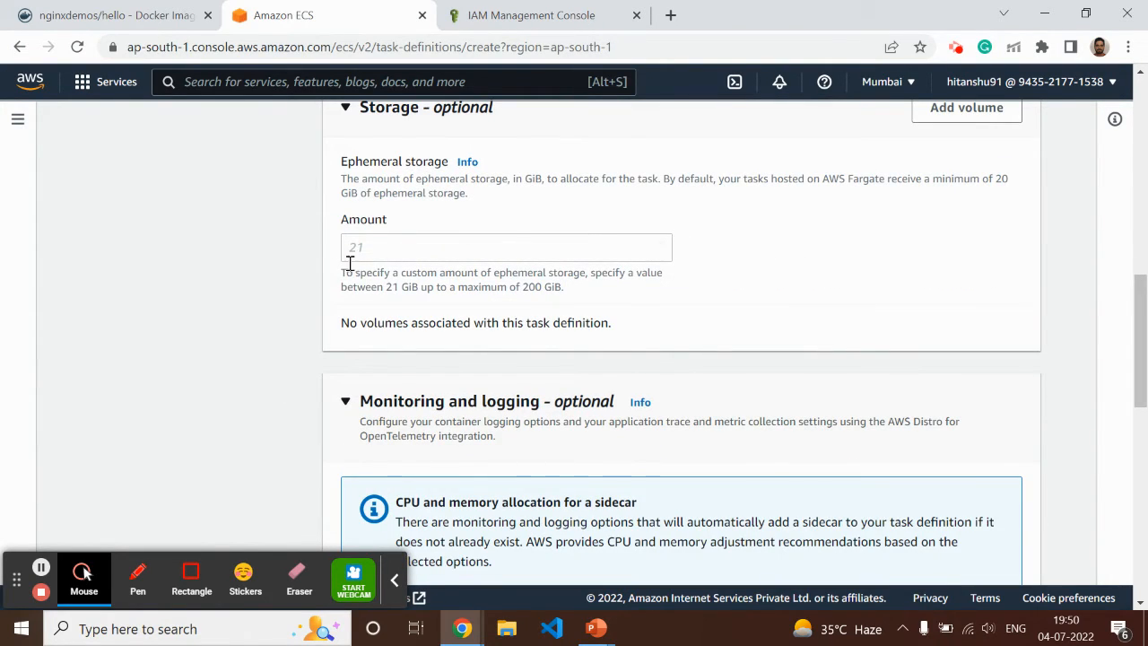
scroll(303, 293, down, 4)
scroll(290, 387, down, 4)
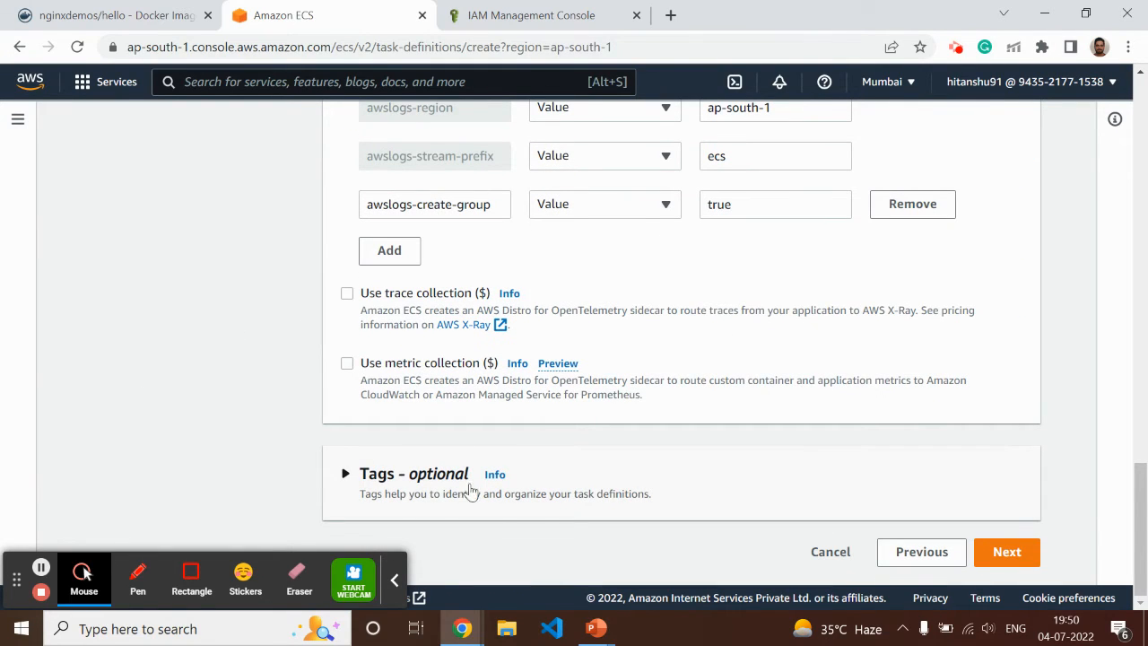
Expand the optional task definition tags, keep them as they are, and proceed to the review page
click(346, 473)
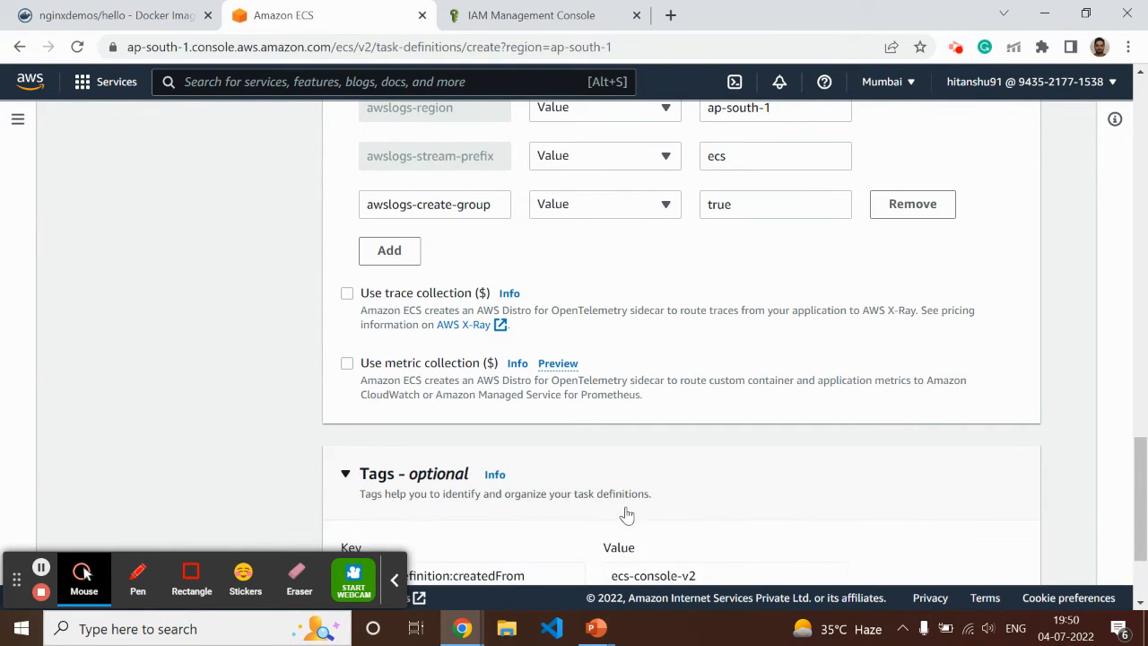
scroll(686, 483, down, 2)
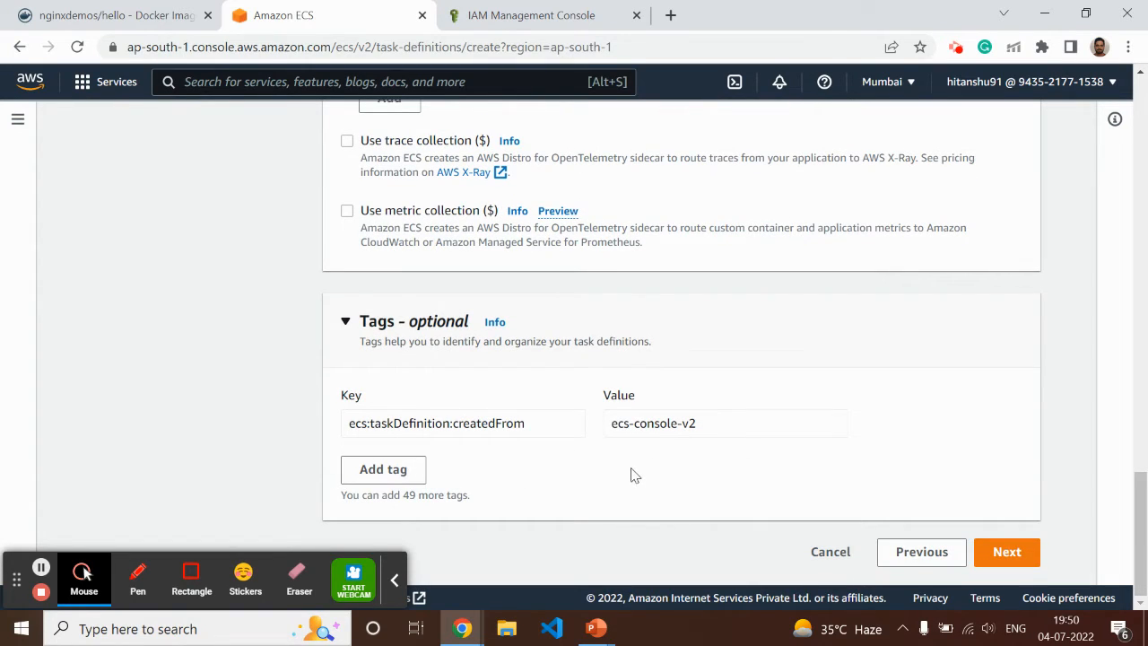
click(1009, 554)
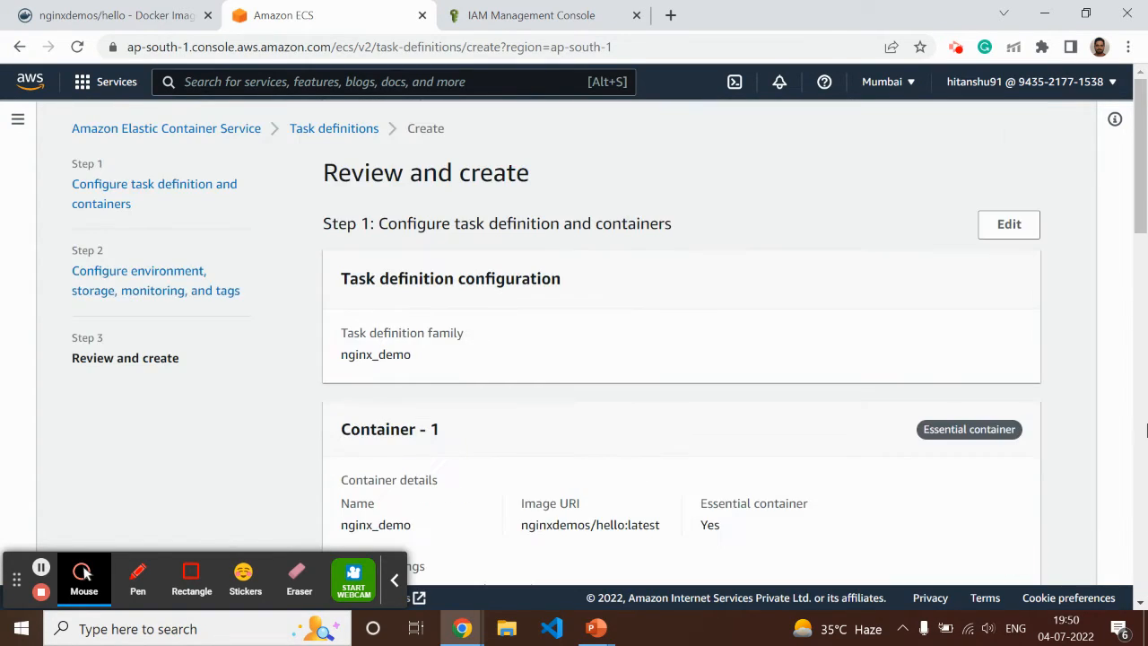
Review the configured container, Fargate environment, logging and tags, and create the nginx_demo task definition
scroll(287, 363, down, 8)
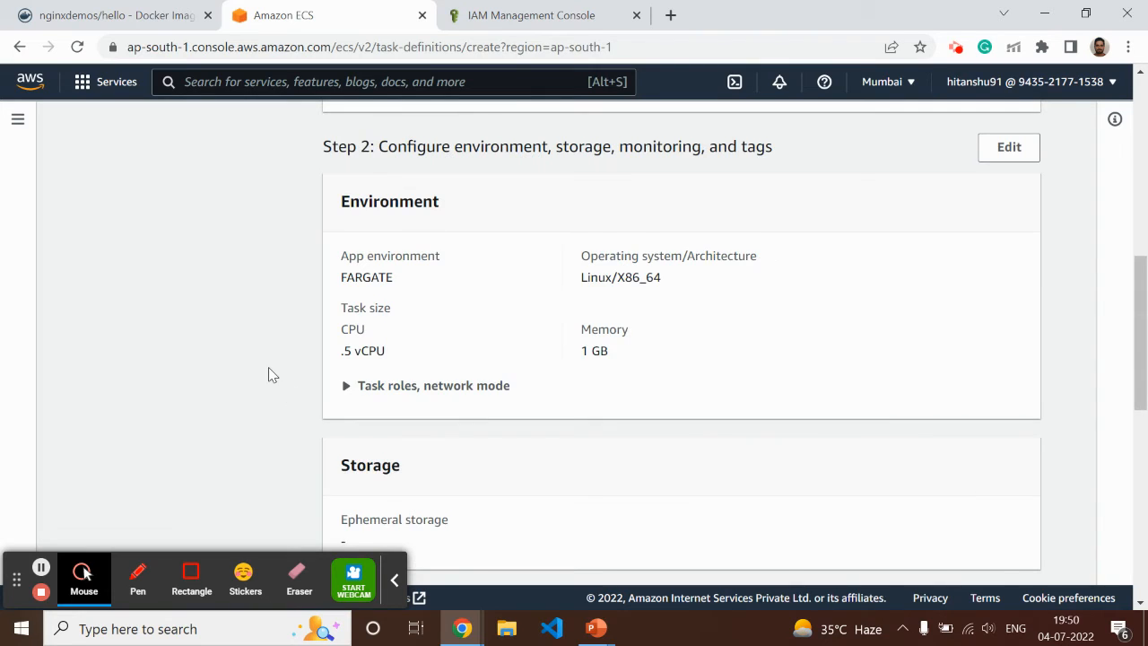
scroll(759, 308, up, 3)
scroll(507, 371, down, 8)
scroll(505, 369, down, 3)
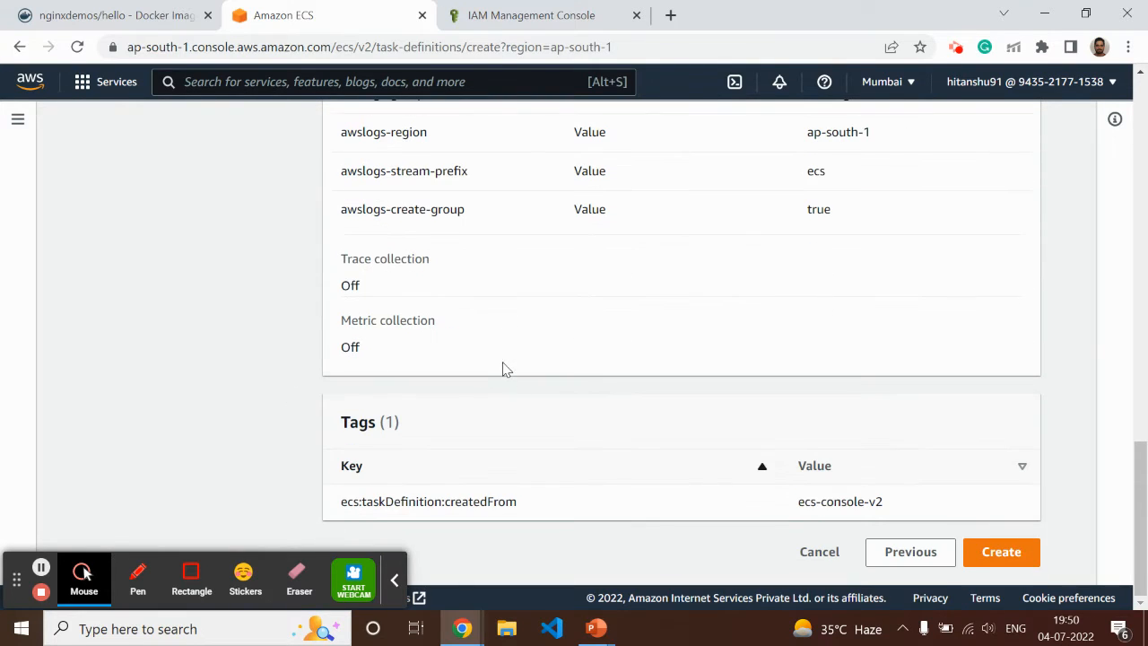
click(1012, 551)
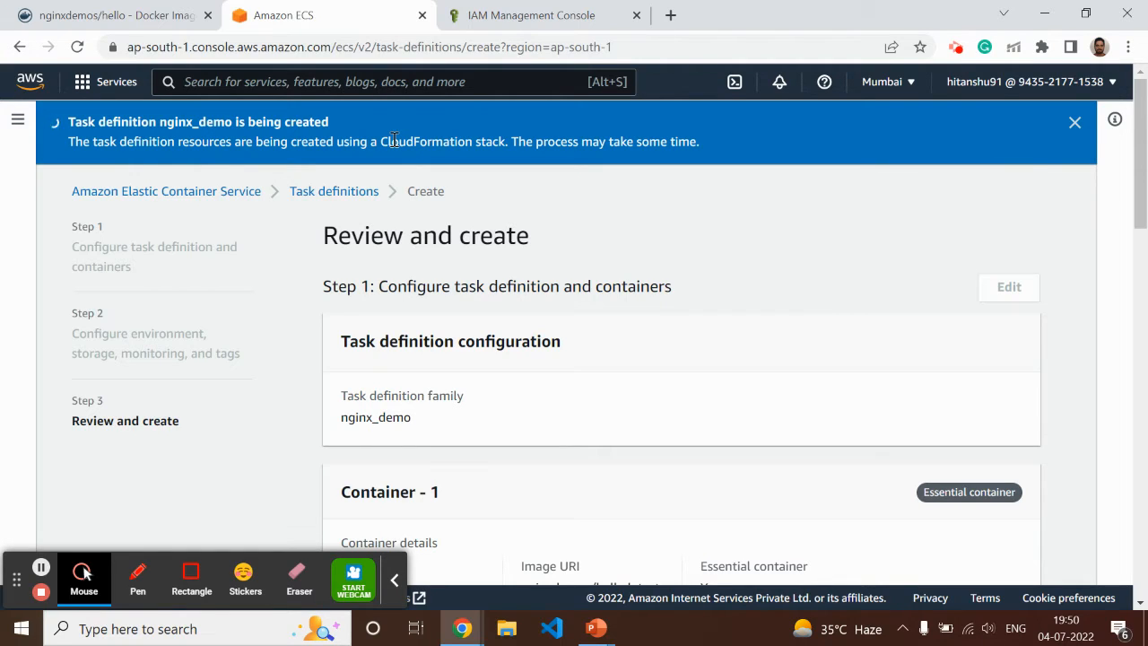
Switch to the IAM console and view the list of AWS regions without choosing another one
click(546, 16)
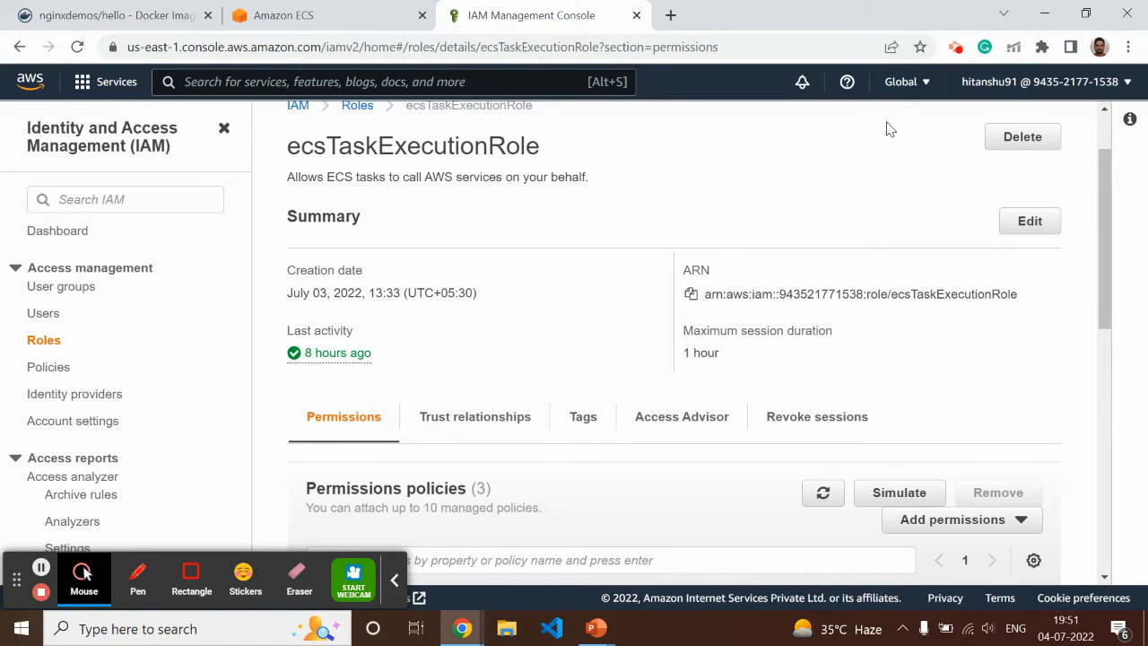
click(900, 81)
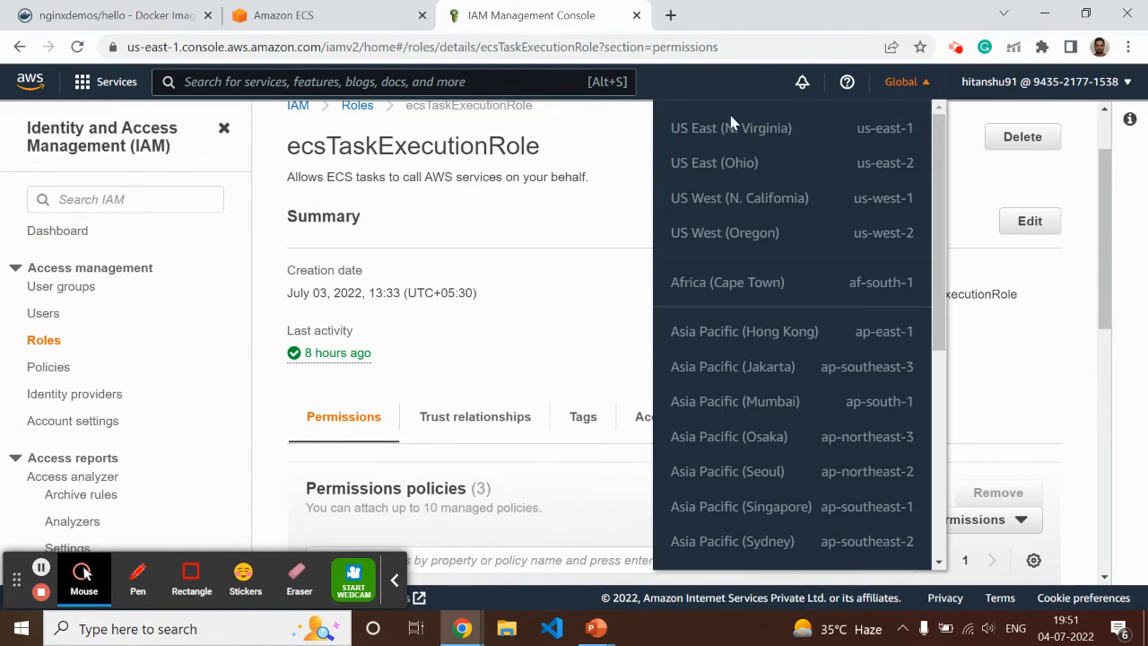
click(628, 148)
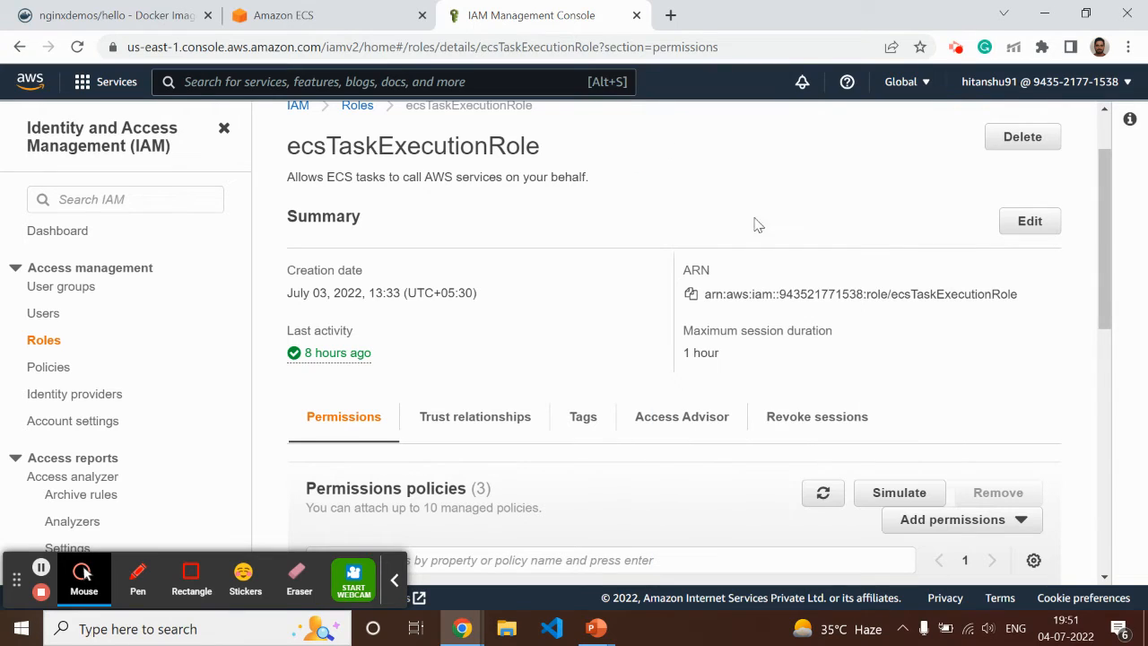
Return to the ECS console and examine the details of the new nginx_demo task definition revision
click(254, 15)
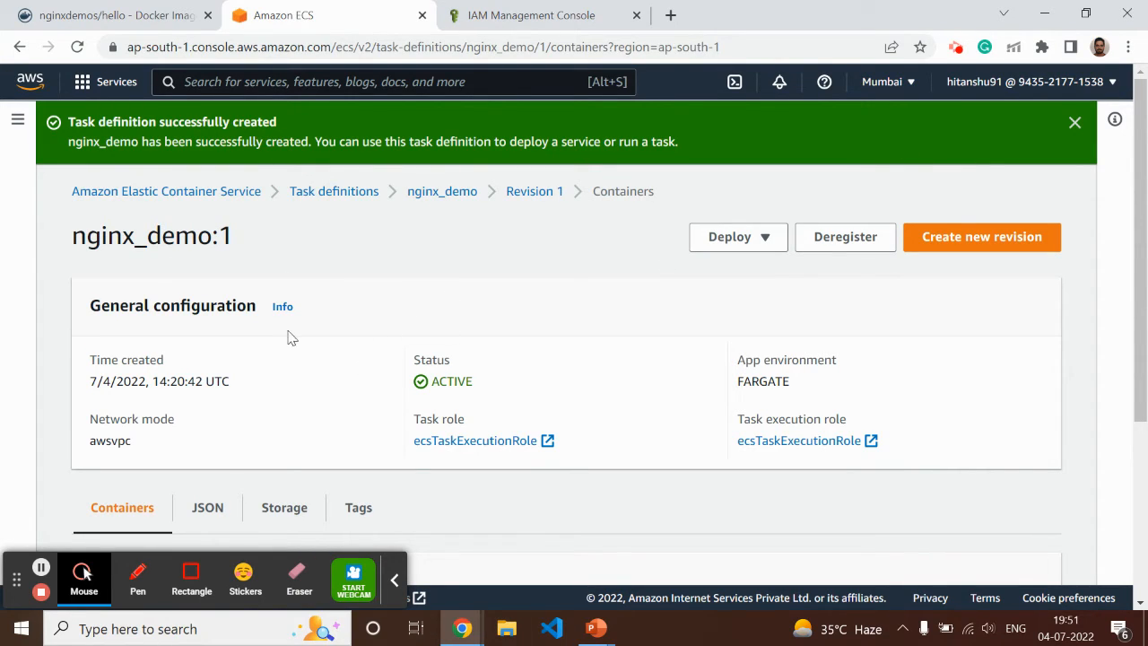
scroll(327, 412, down, 3)
scroll(344, 422, up, 3)
scroll(349, 453, down, 3)
scroll(277, 379, up, 3)
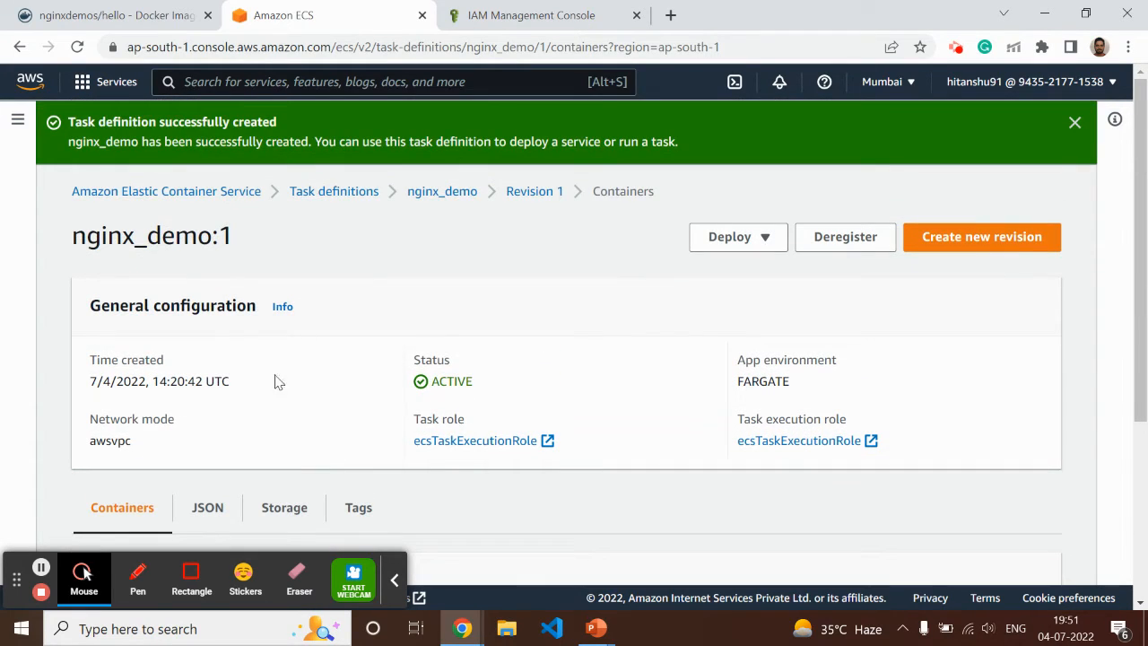
Start creating a new cluster from the ECS clusters list and name it nginx_demo_ecs
click(231, 191)
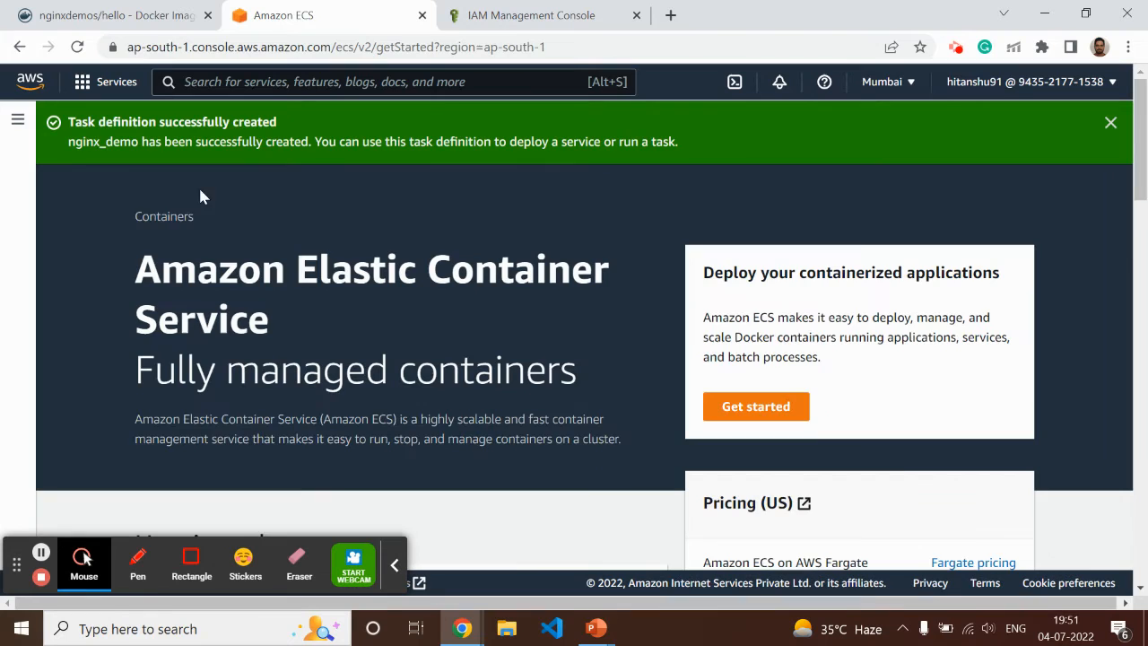
click(17, 120)
click(51, 268)
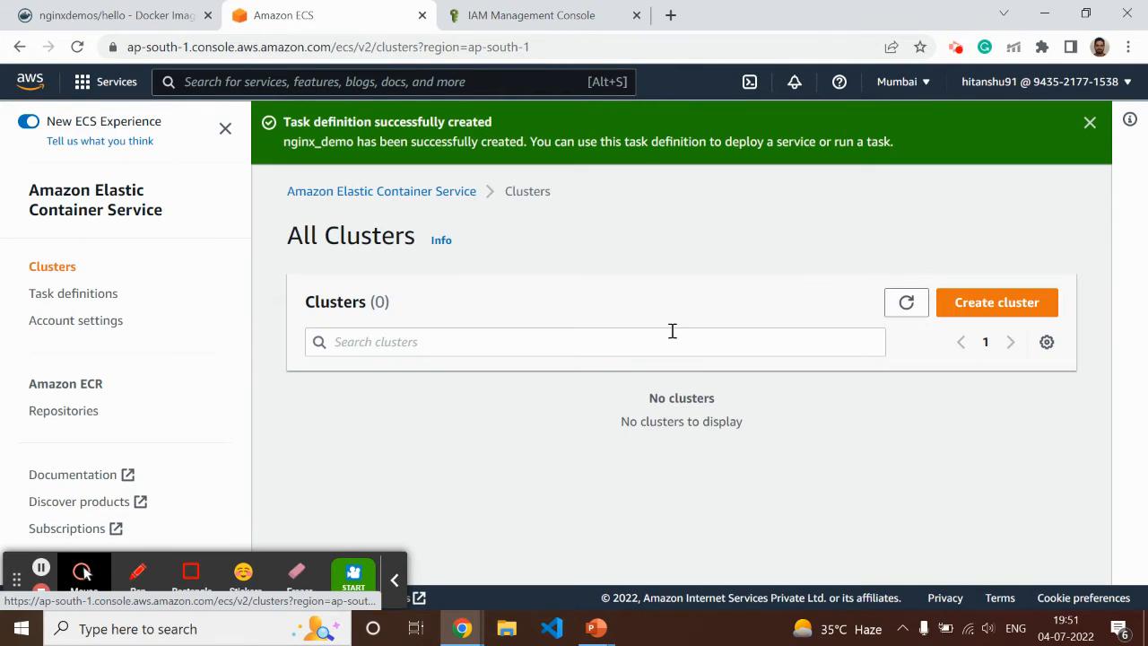
click(998, 305)
scroll(439, 341, down, 2)
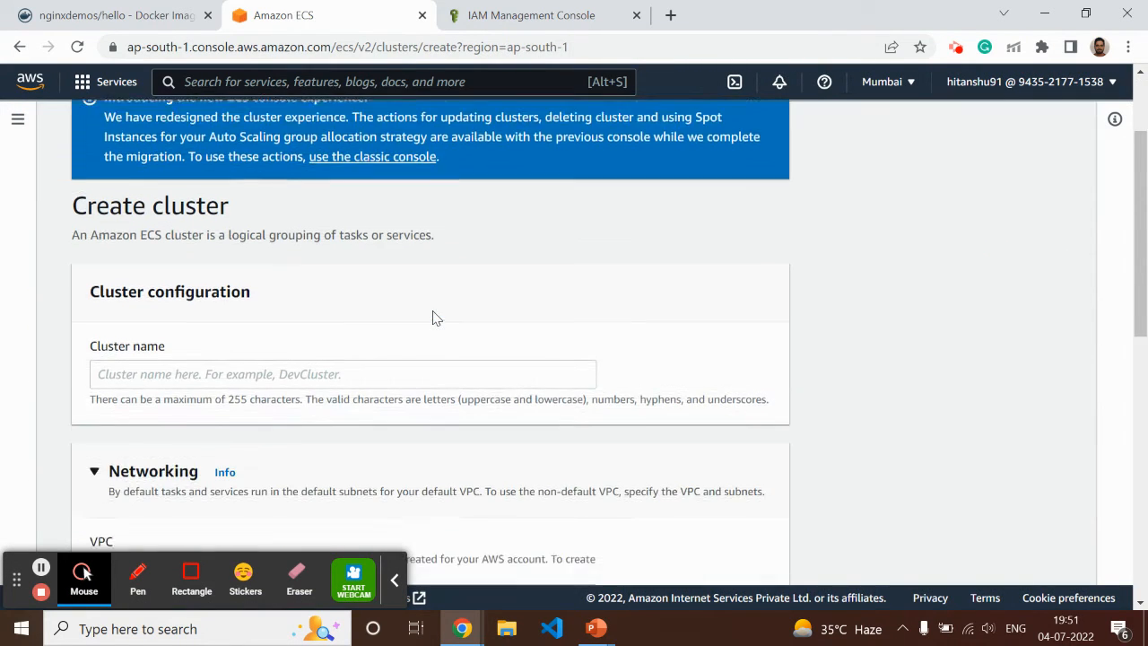
click(165, 334)
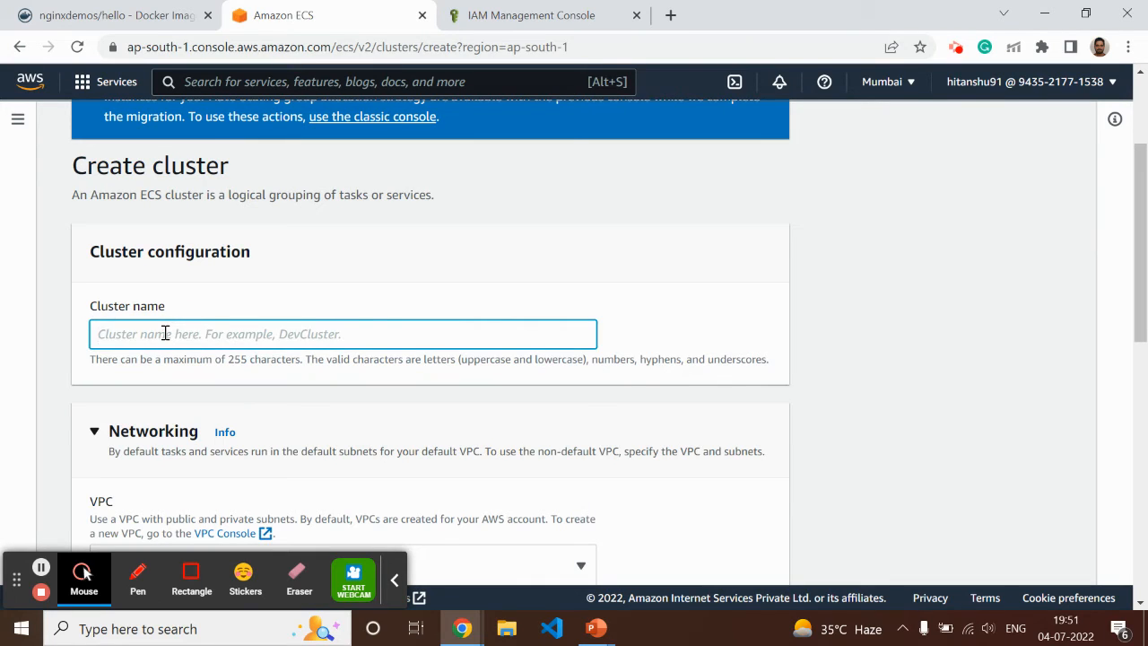
text(ng)
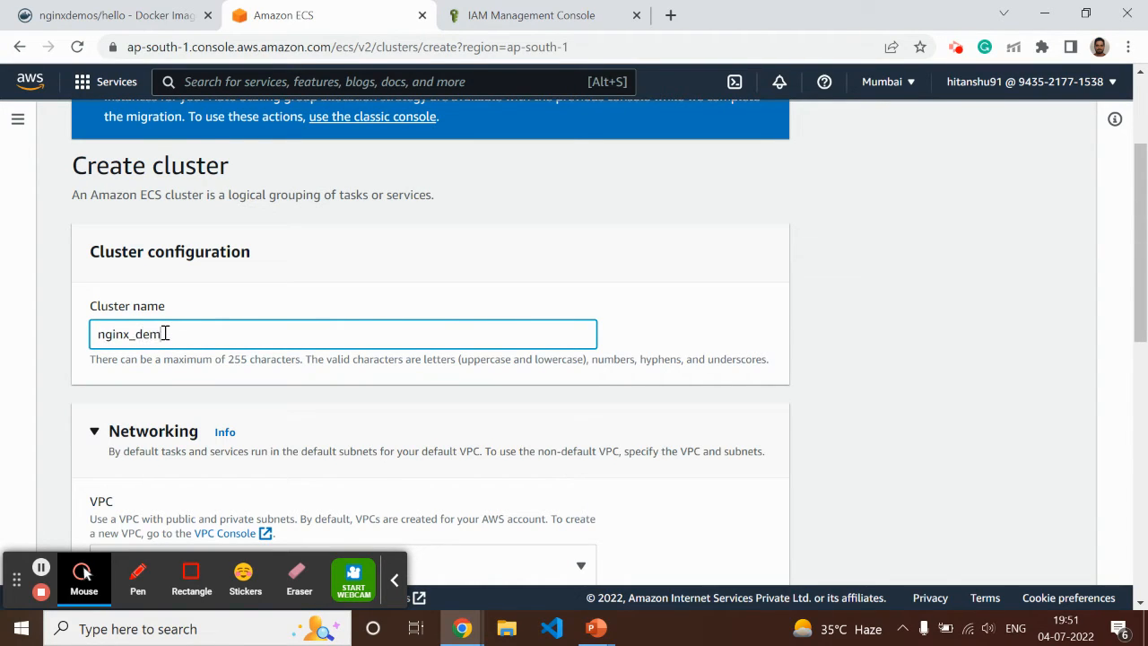
text(inx_demo_ecs)
Review the networking and infrastructure settings, keep the default VPC, subnets and AWS Fargate, and create the cluster
scroll(233, 305, down, 3)
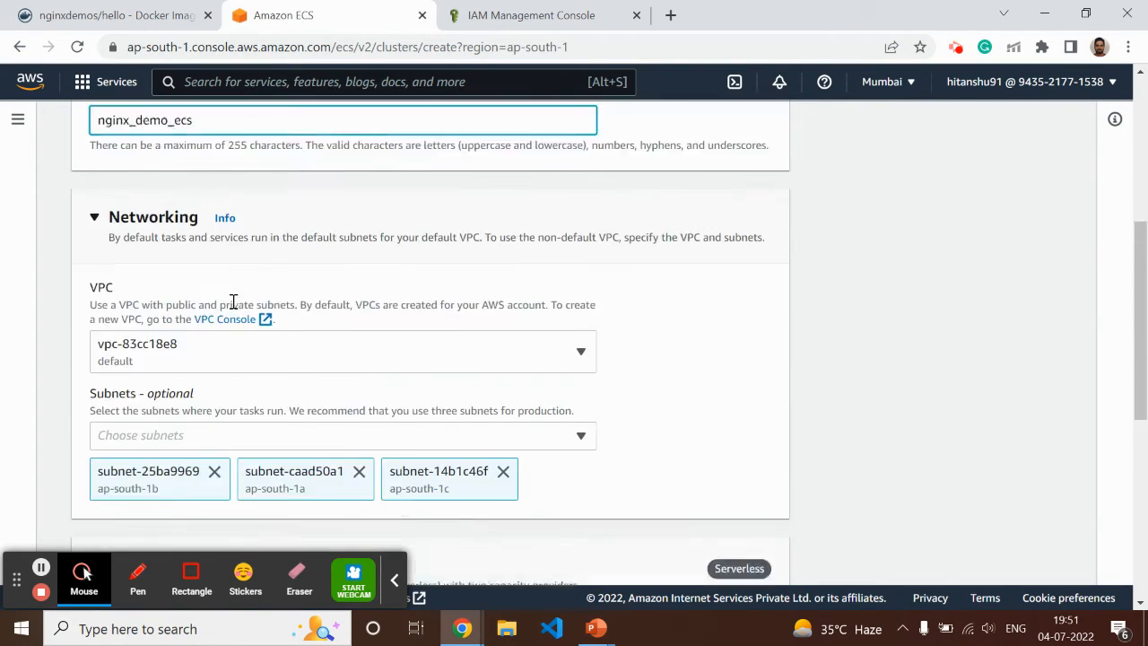
scroll(224, 305, up, 2)
scroll(374, 314, up, 2)
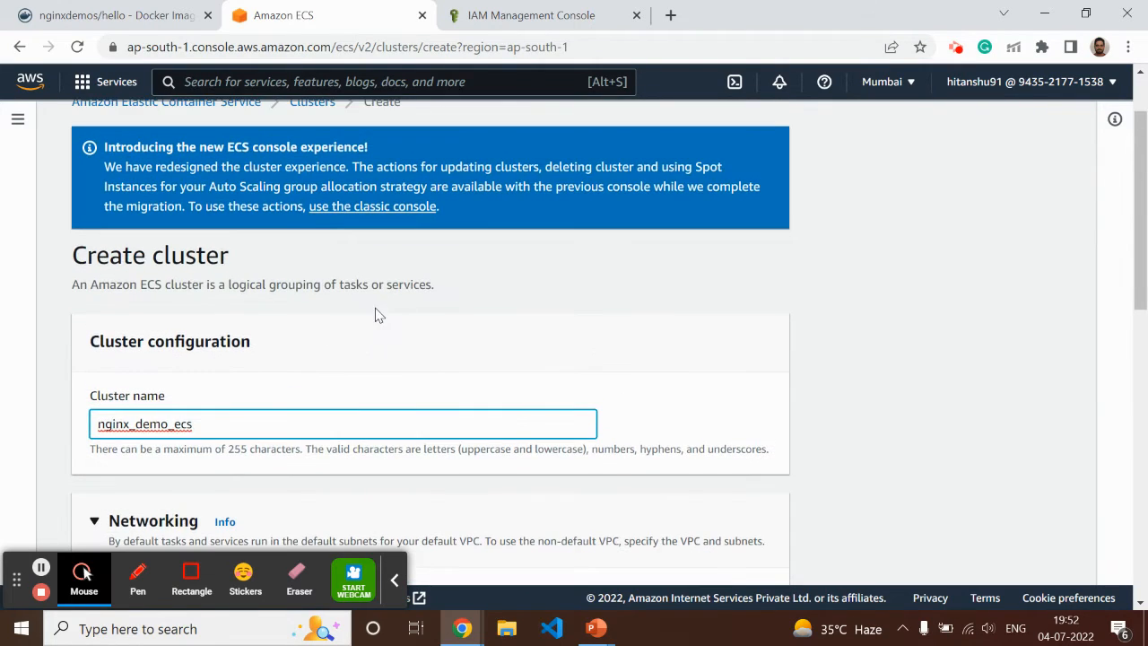
scroll(512, 326, down, 4)
scroll(788, 332, down, 4)
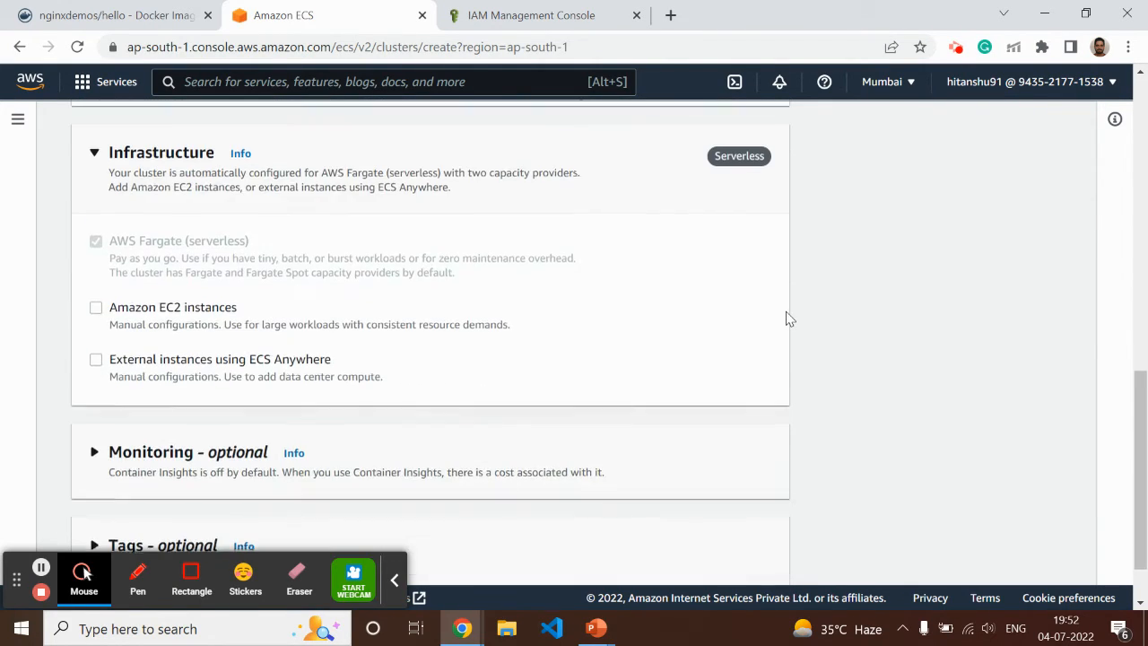
scroll(444, 350, up, 4)
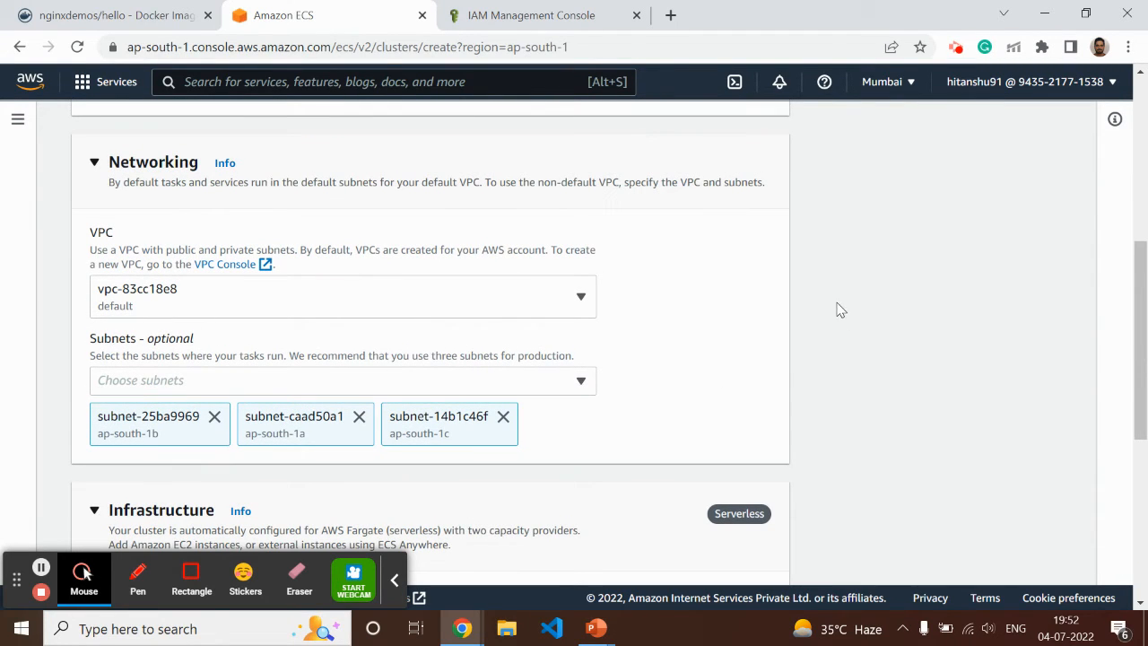
scroll(737, 291, down, 1)
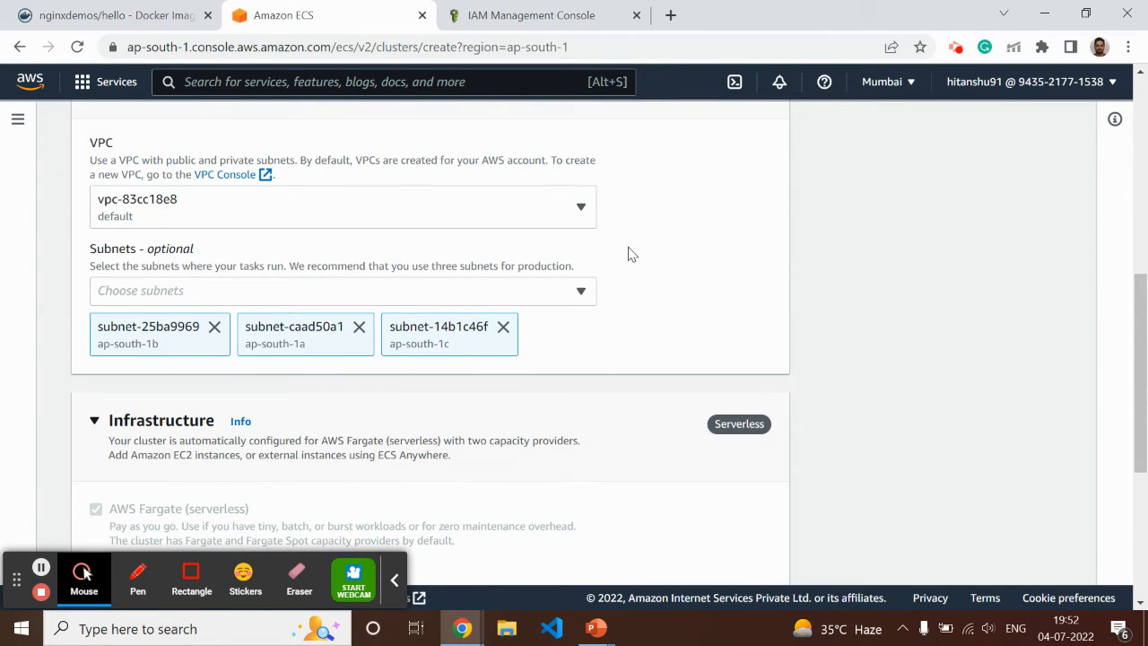
scroll(627, 254, down, 3)
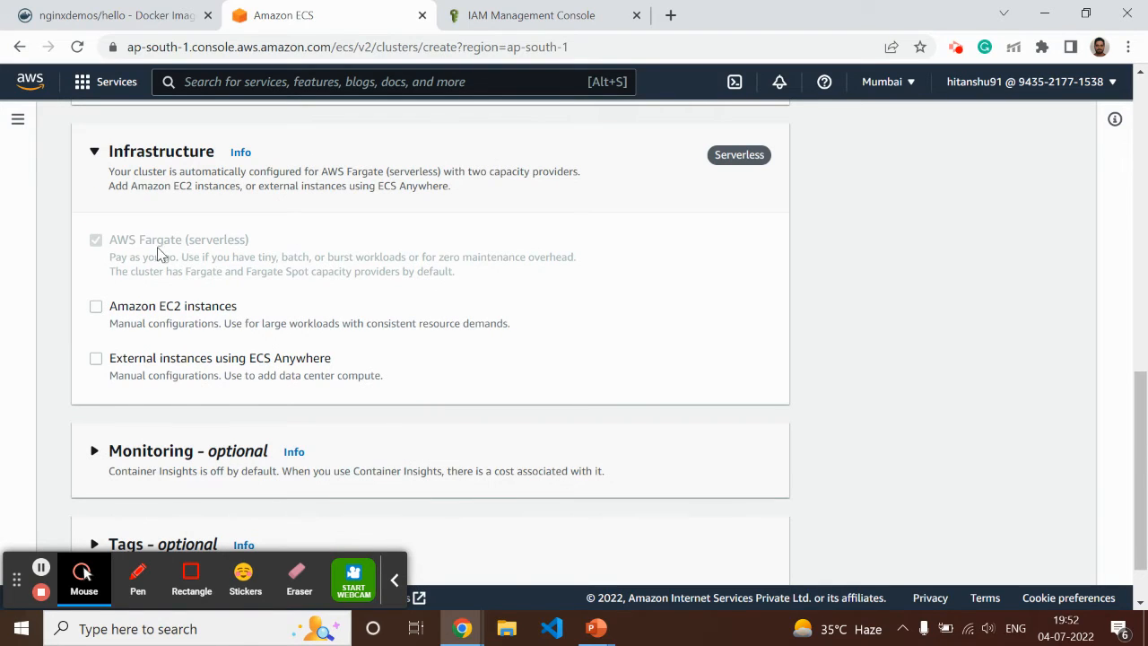
scroll(446, 285, down, 1)
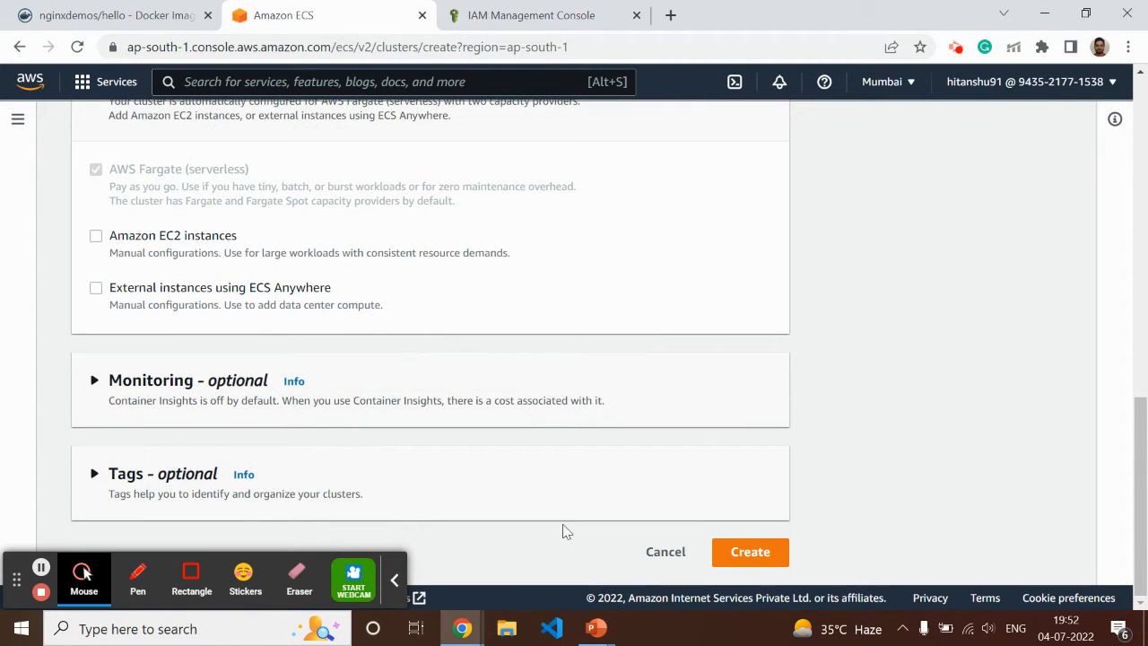
click(749, 553)
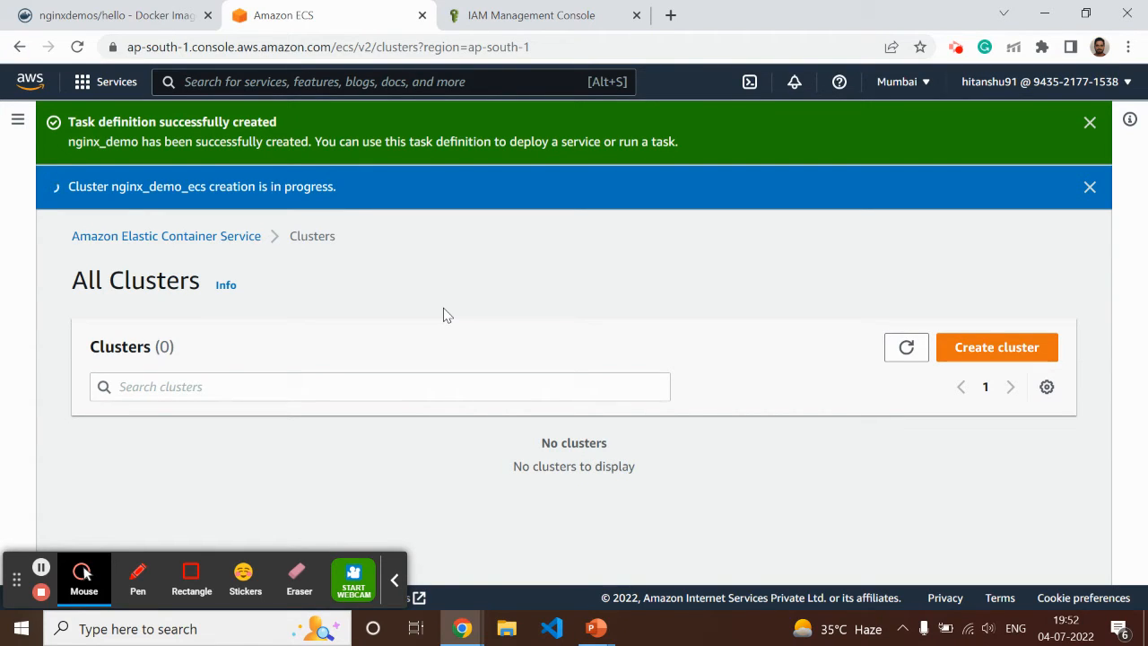
Switch to the PowerPoint slide show and go back to the "What is AWS ECS?" slide
mouse_move(596, 628)
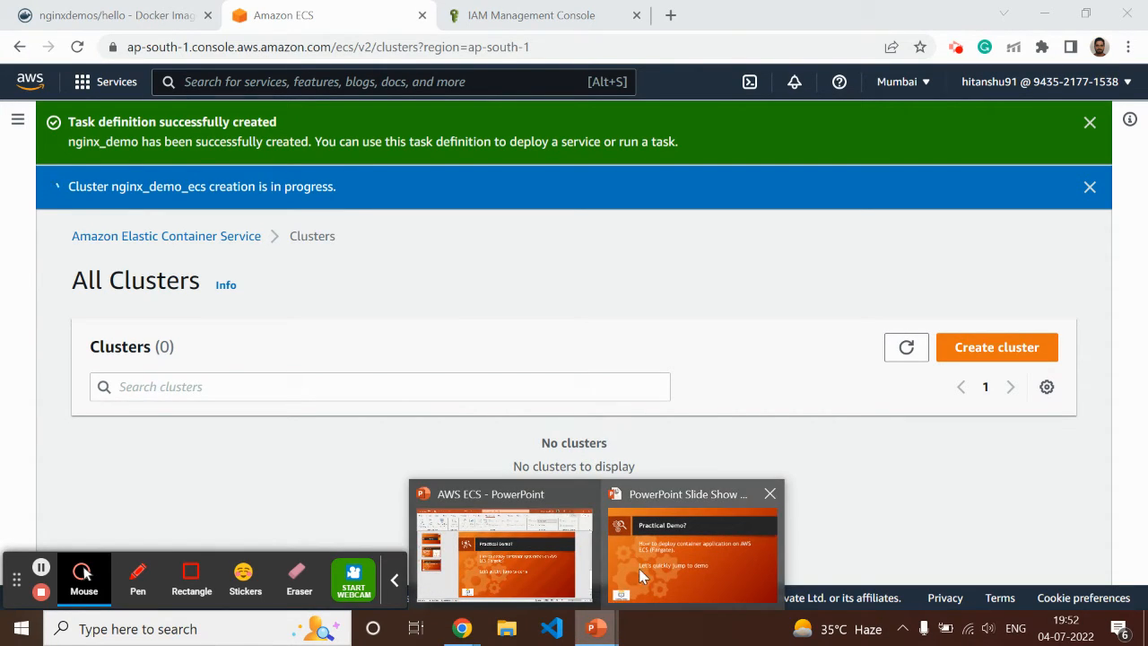
click(735, 559)
key(Left)
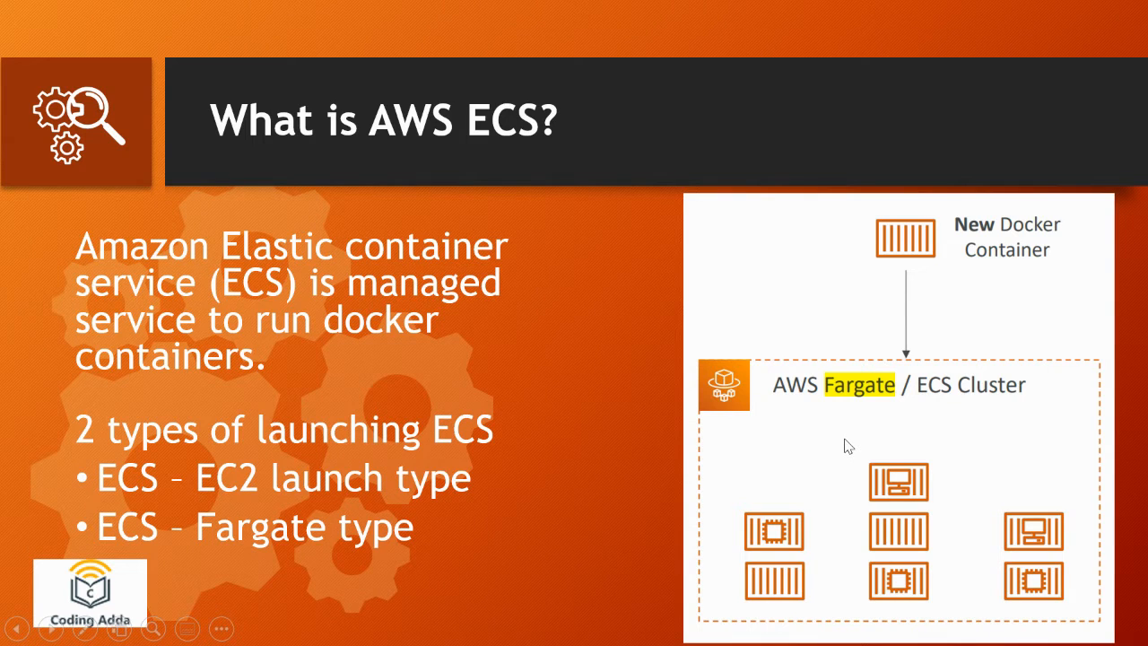
Return to the ECS console, open the nginx_demo_ecs cluster and examine its services and tasks
key(alt+Tab)
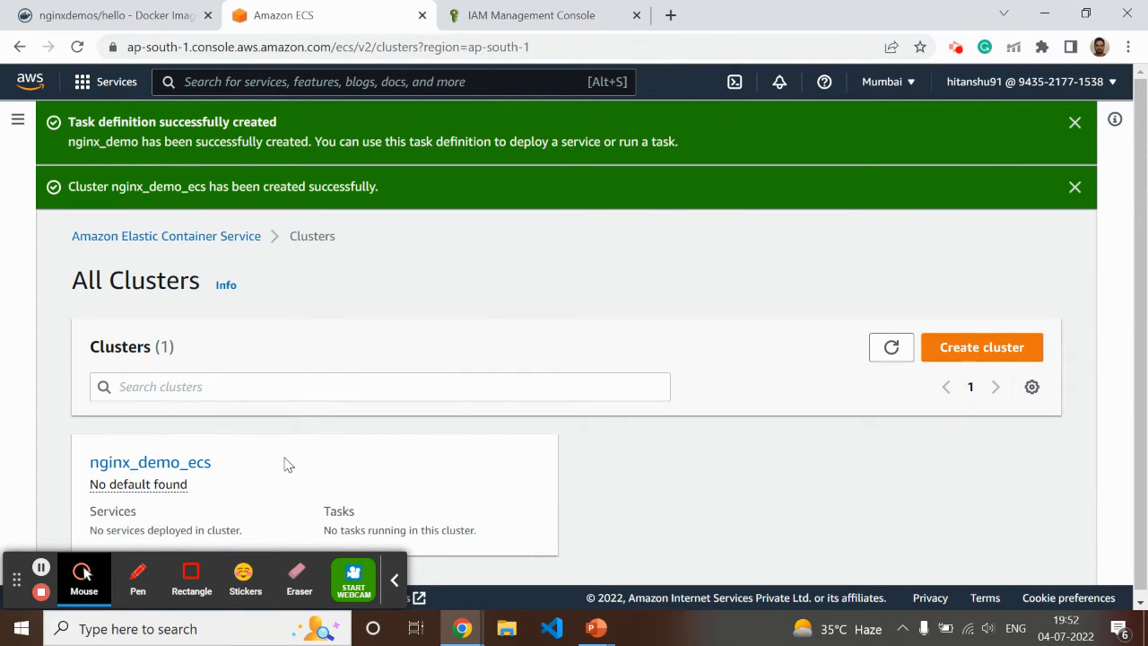
click(176, 468)
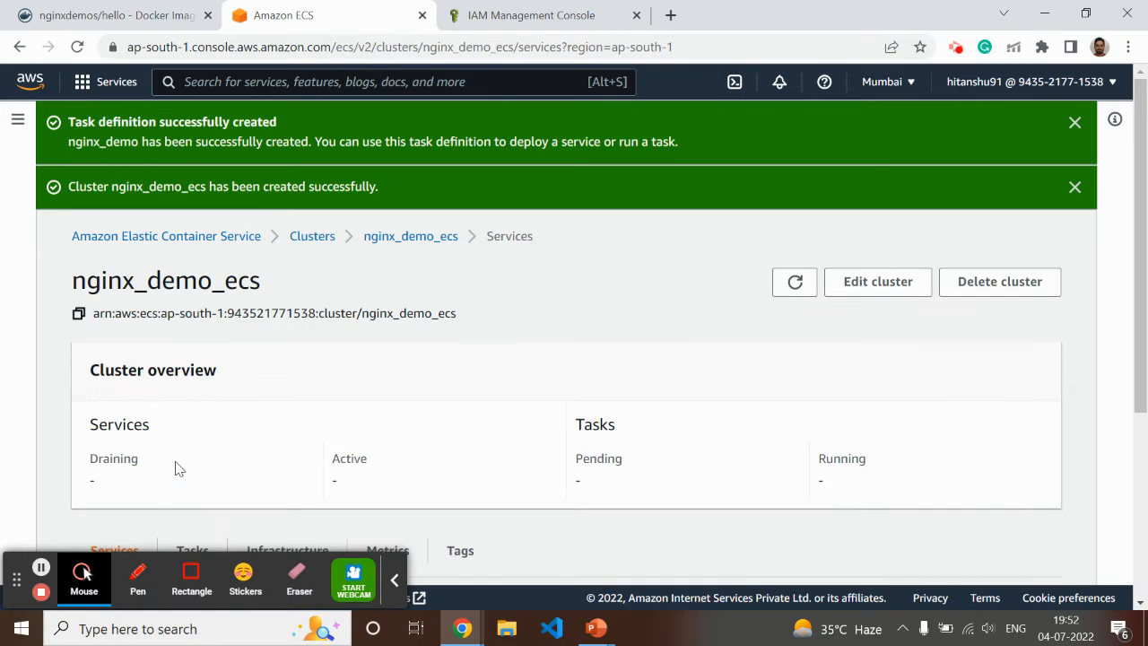
scroll(529, 314, down, 3)
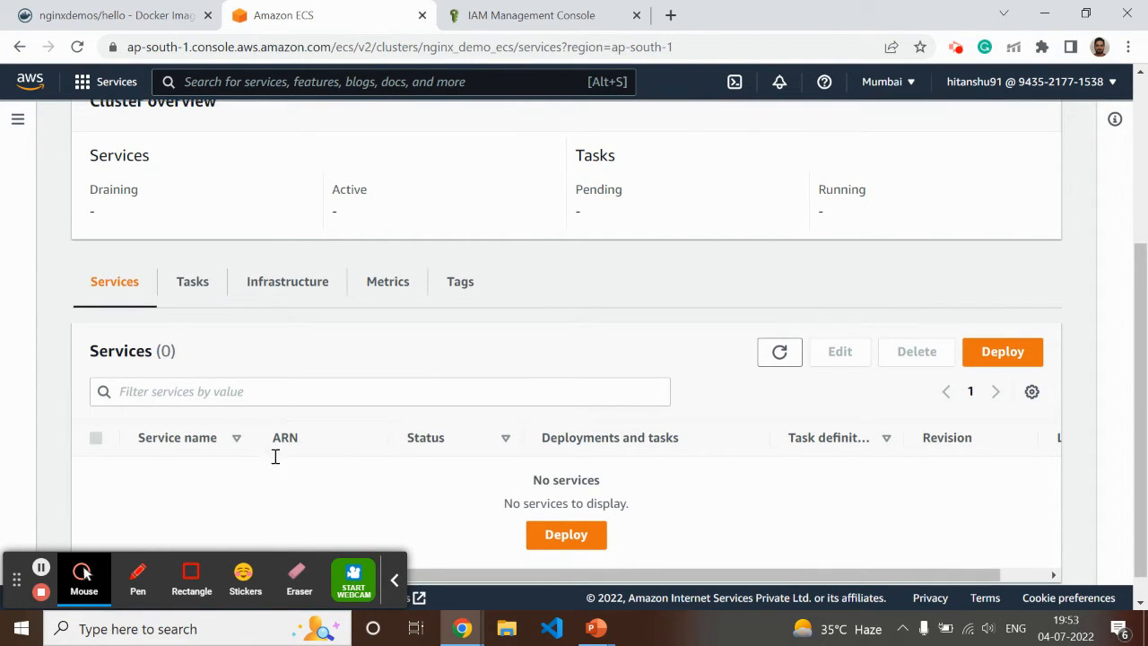
click(192, 283)
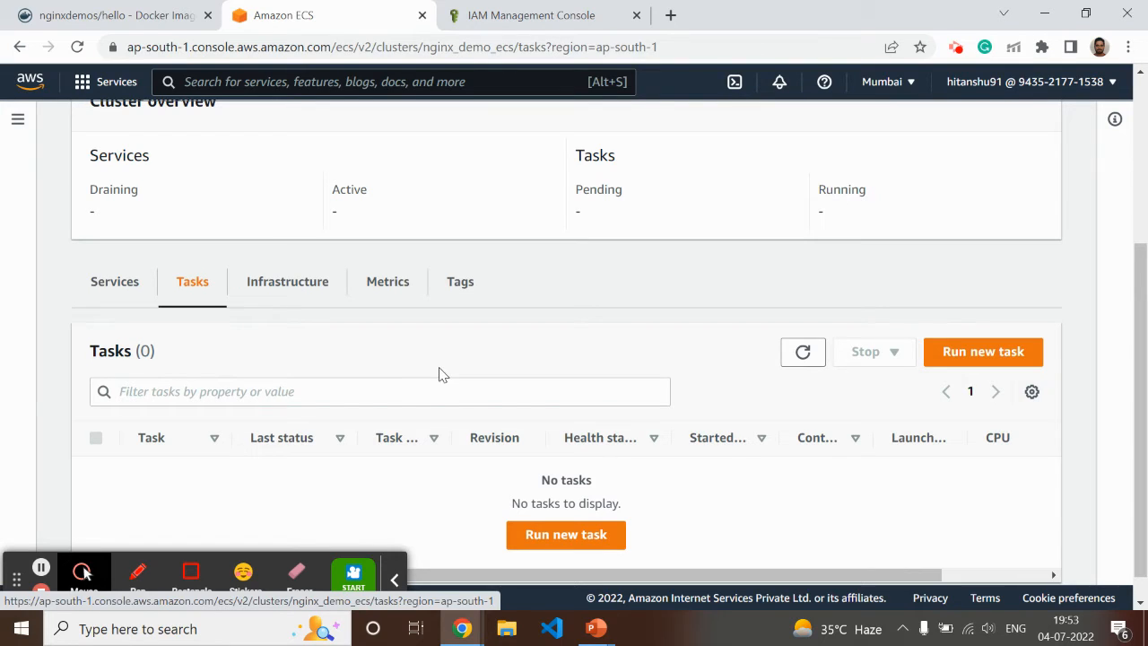
click(117, 282)
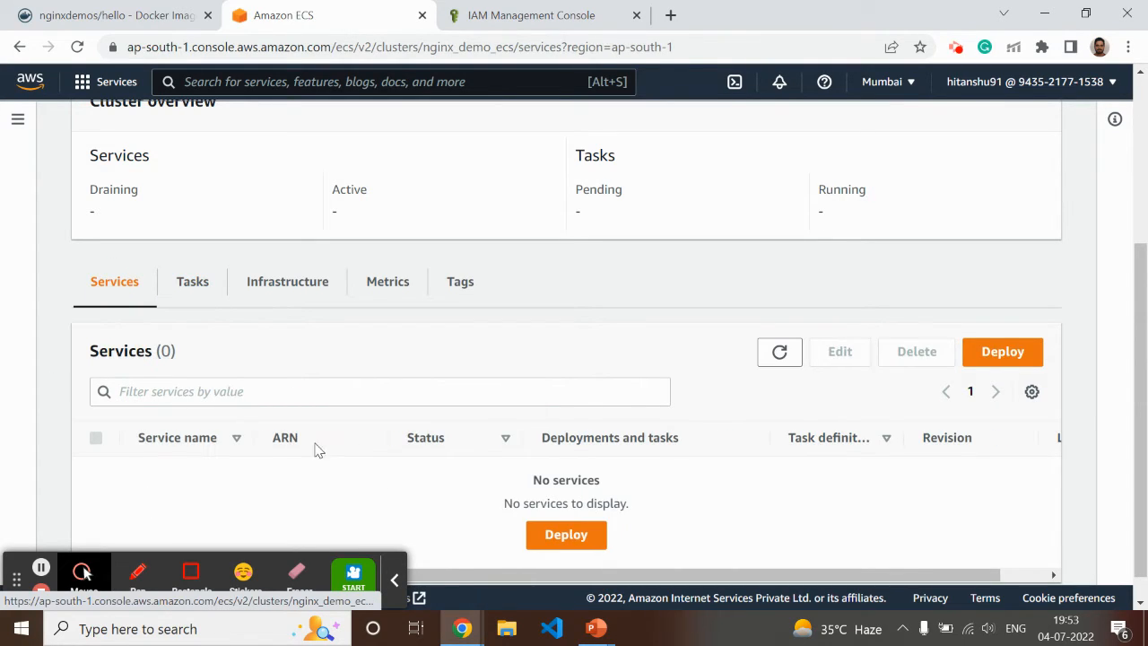
Start deploying a service in the cluster, using task definition family nginx_demo with revision 1 (LATEST)
click(565, 534)
scroll(632, 351, up, 1)
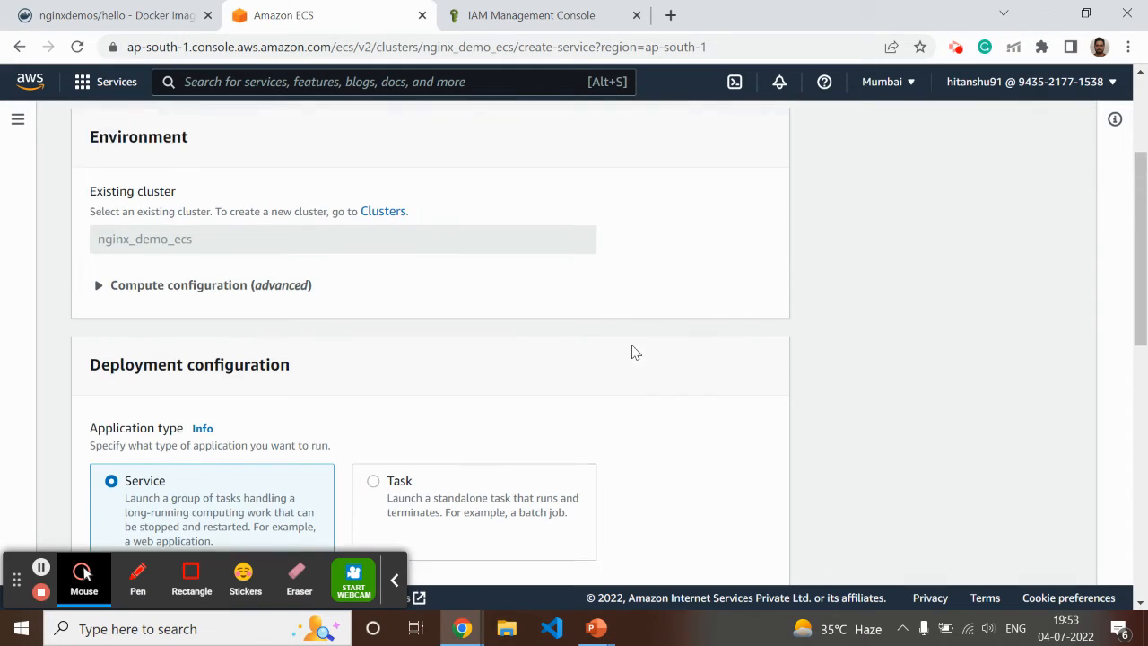
scroll(636, 278, down, 4)
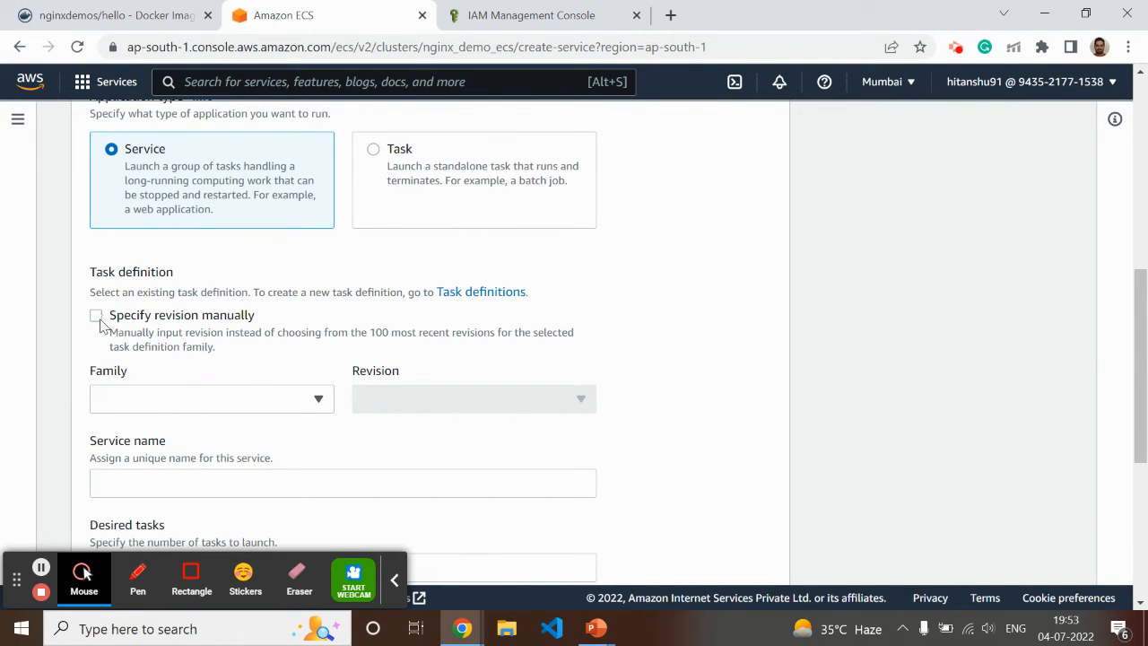
click(175, 402)
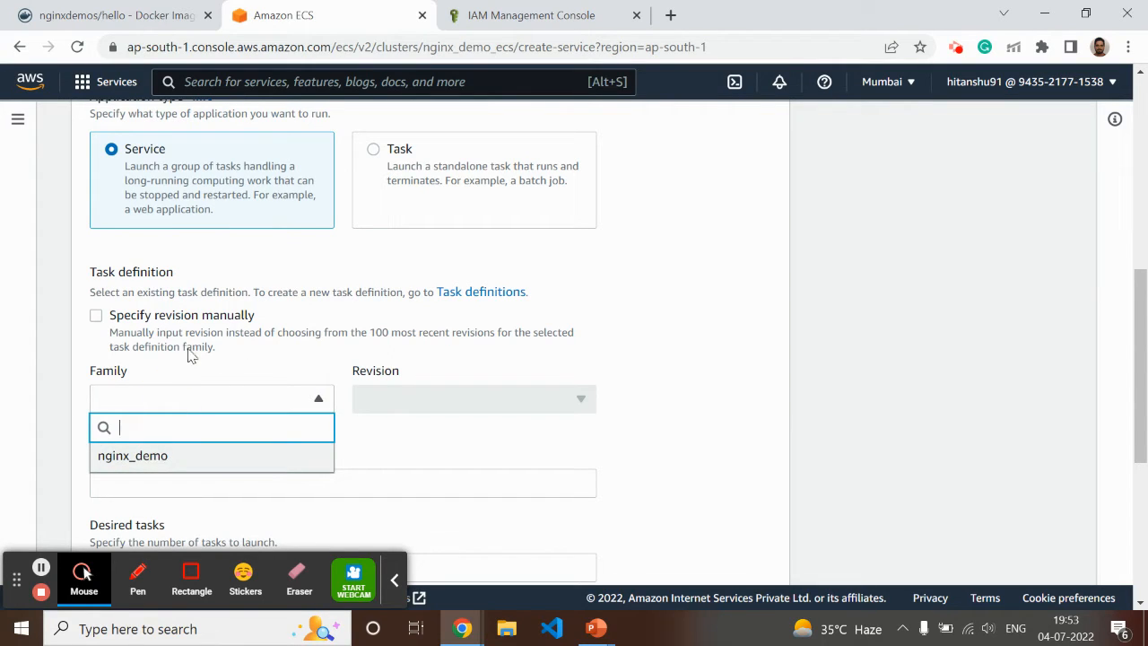
click(151, 459)
click(413, 409)
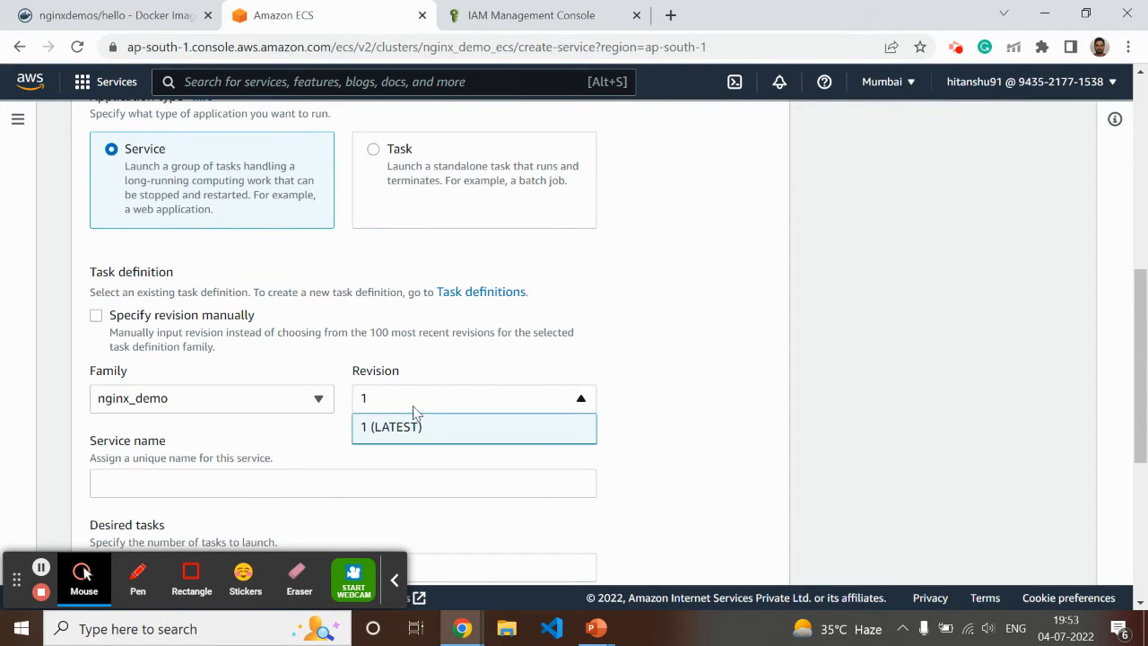
click(404, 428)
Name the service nginx_demo_service and set the desired number of tasks to 2
scroll(691, 395, down, 3)
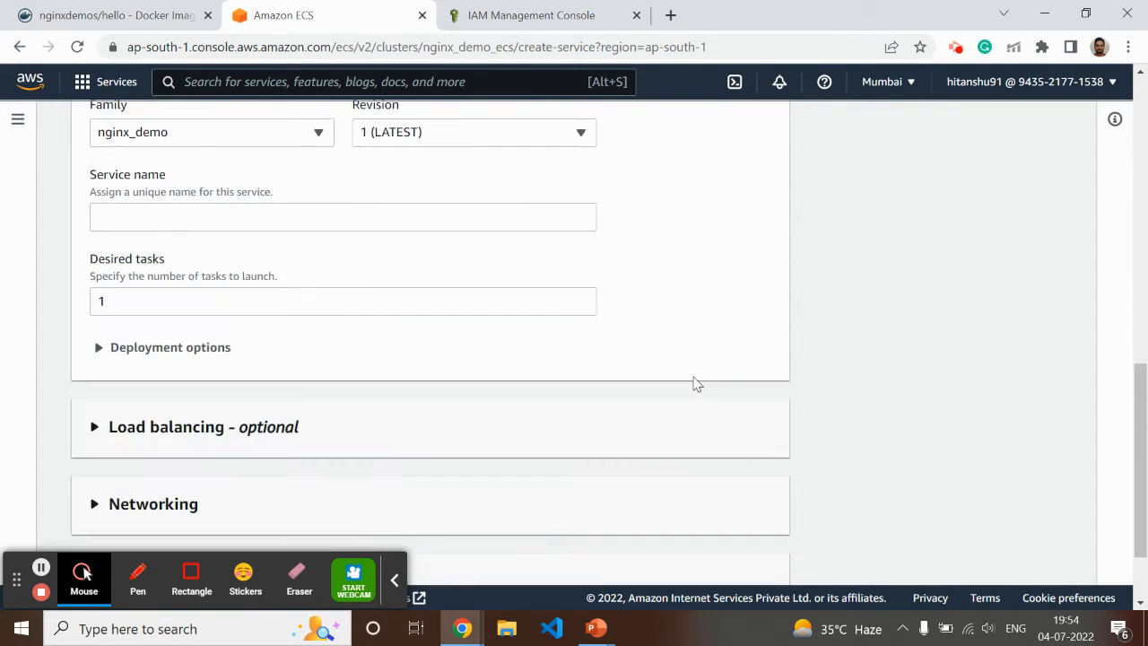
click(163, 211)
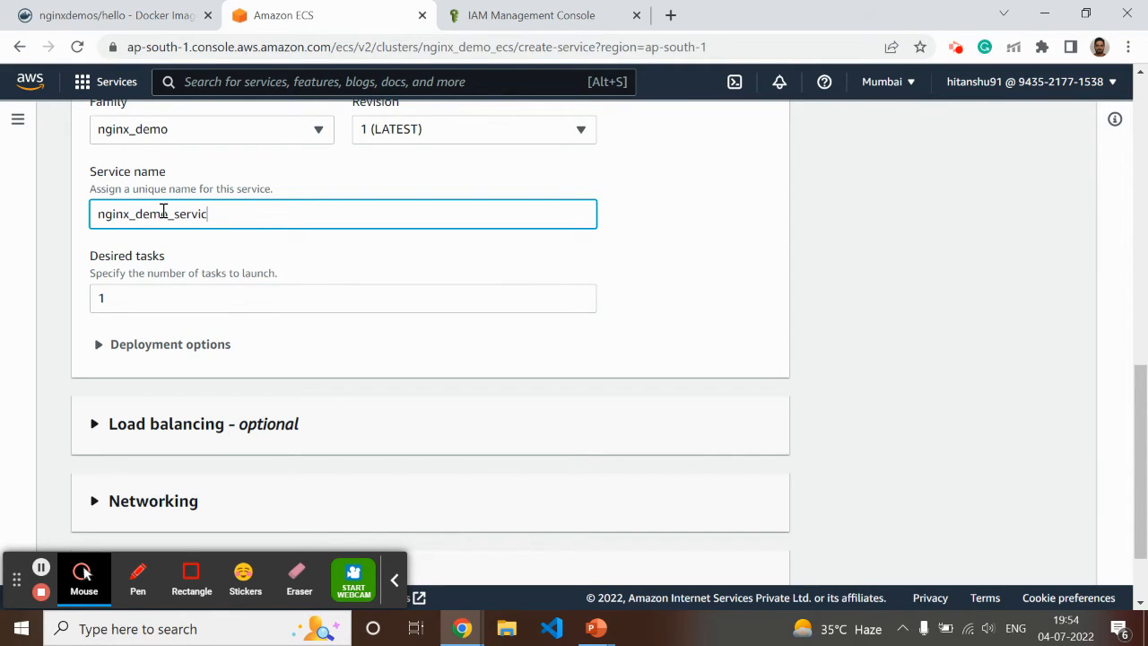
click(136, 298)
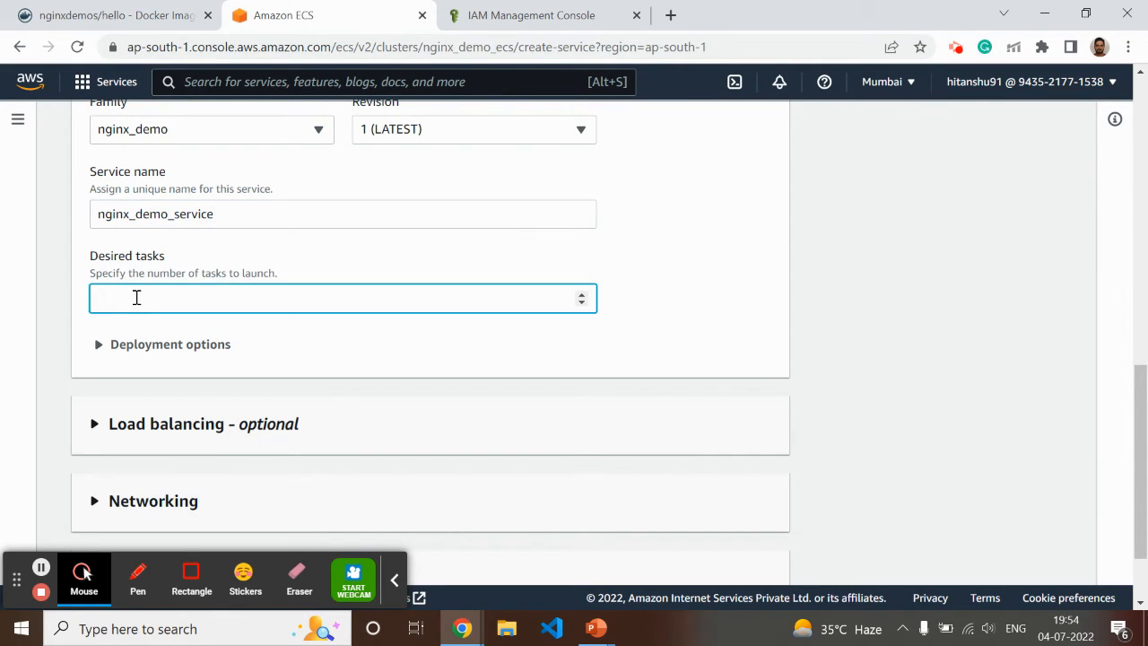
click(719, 266)
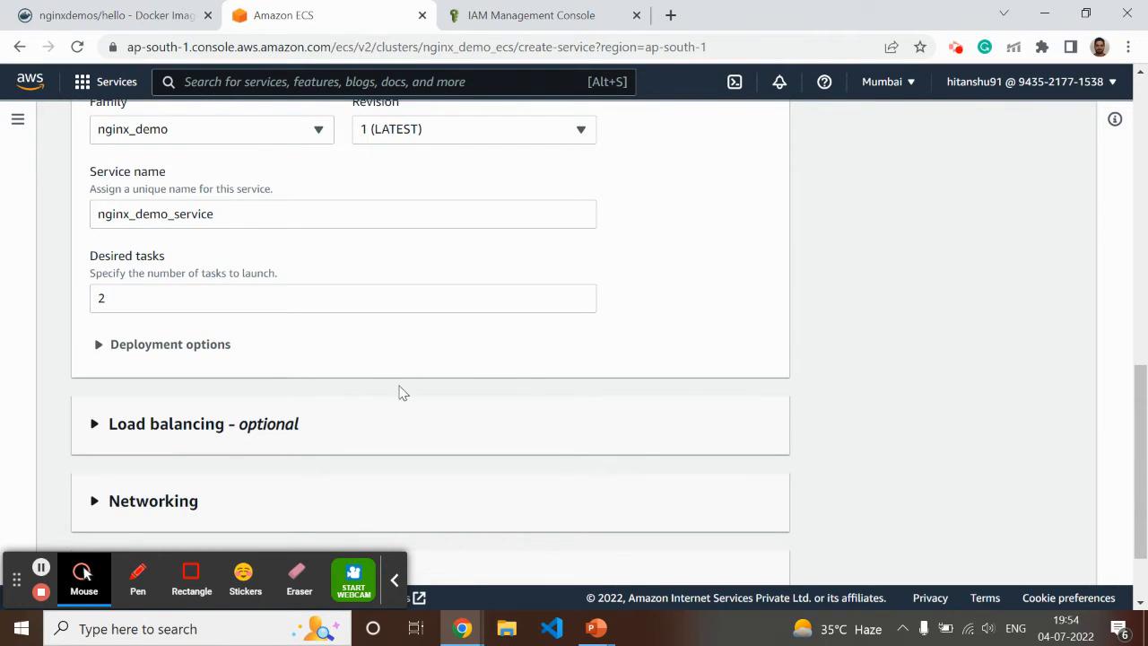
Set the service's load balancer type to Application Load Balancer and review the settings for creating a new load balancer
scroll(303, 352, down, 1)
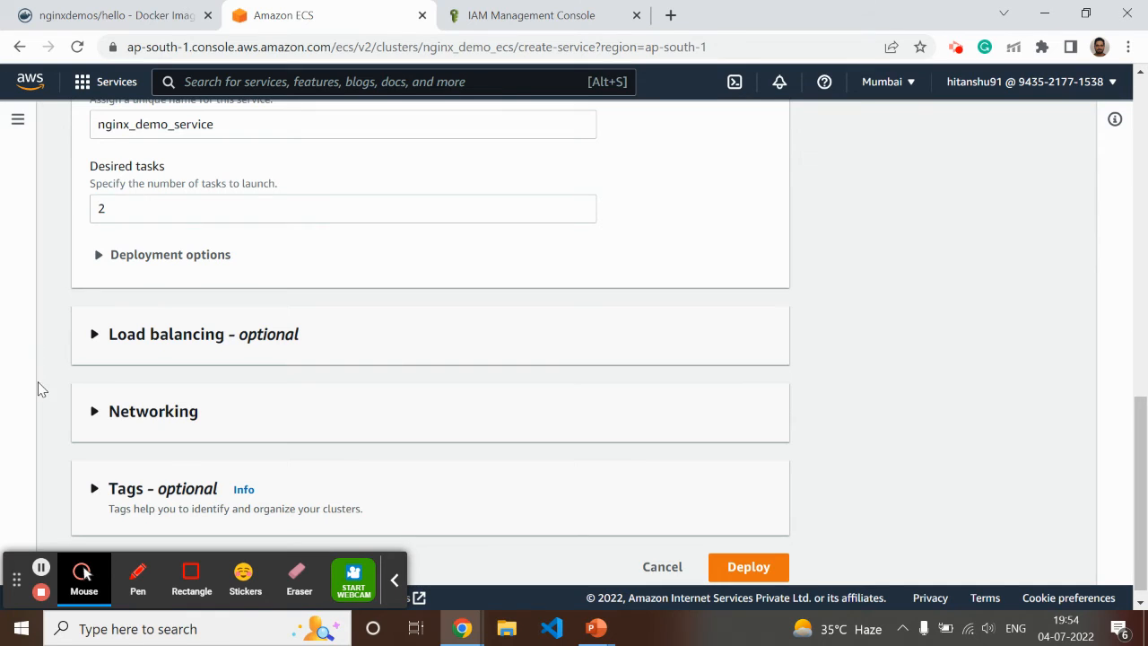
click(95, 333)
scroll(548, 346, down, 2)
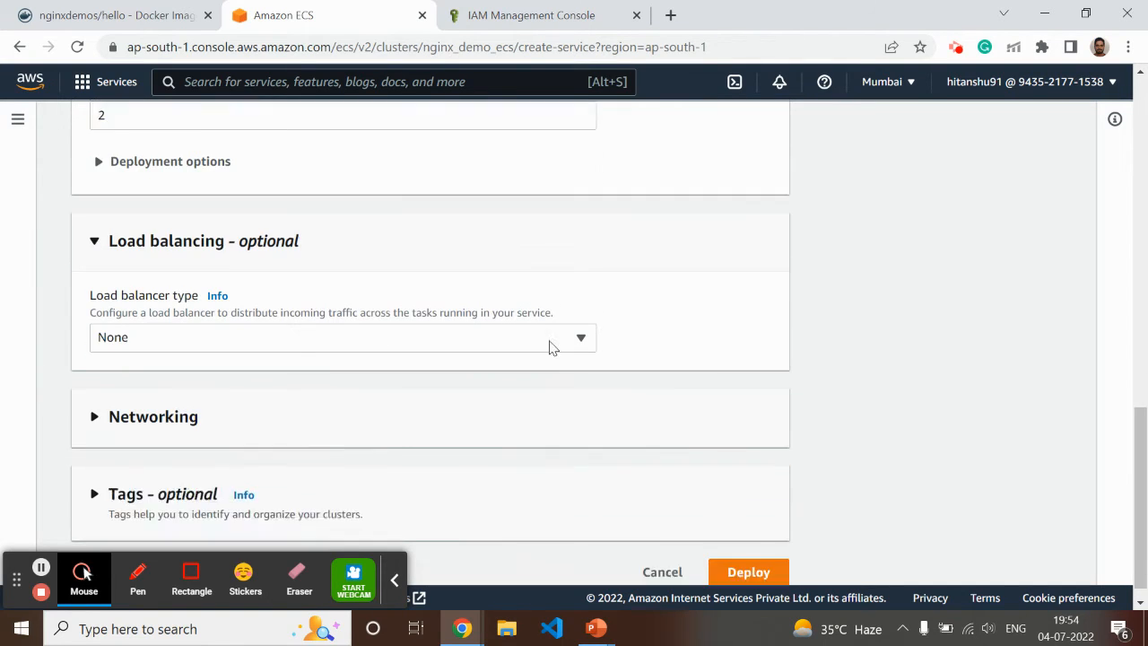
scroll(618, 305, up, 3)
scroll(569, 356, down, 3)
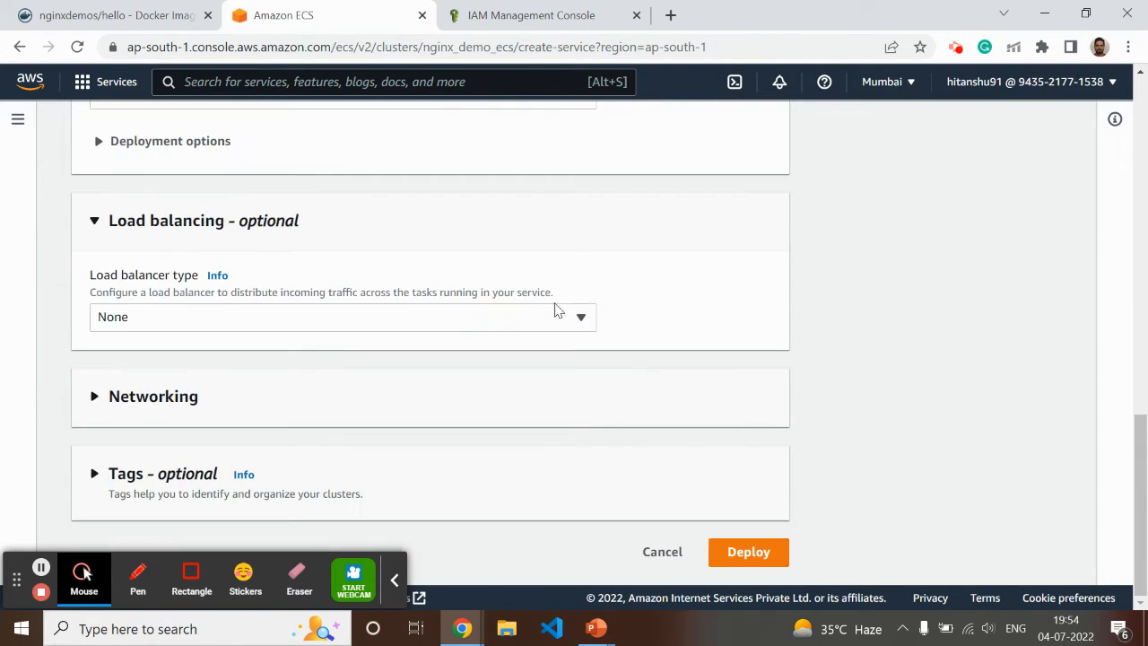
click(431, 318)
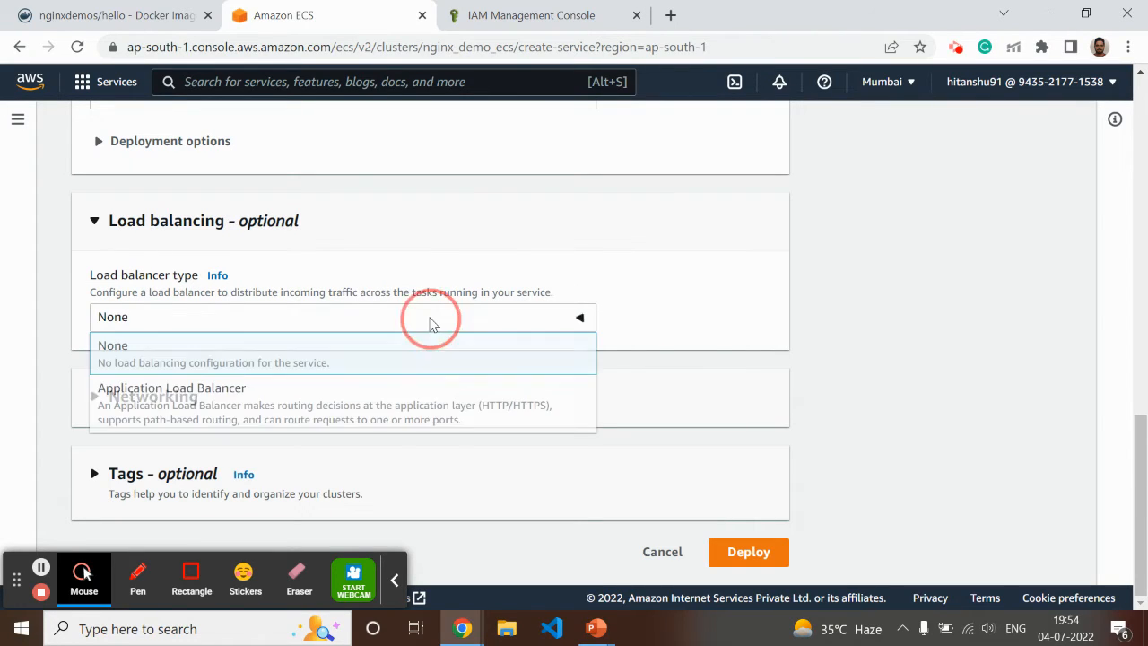
click(211, 405)
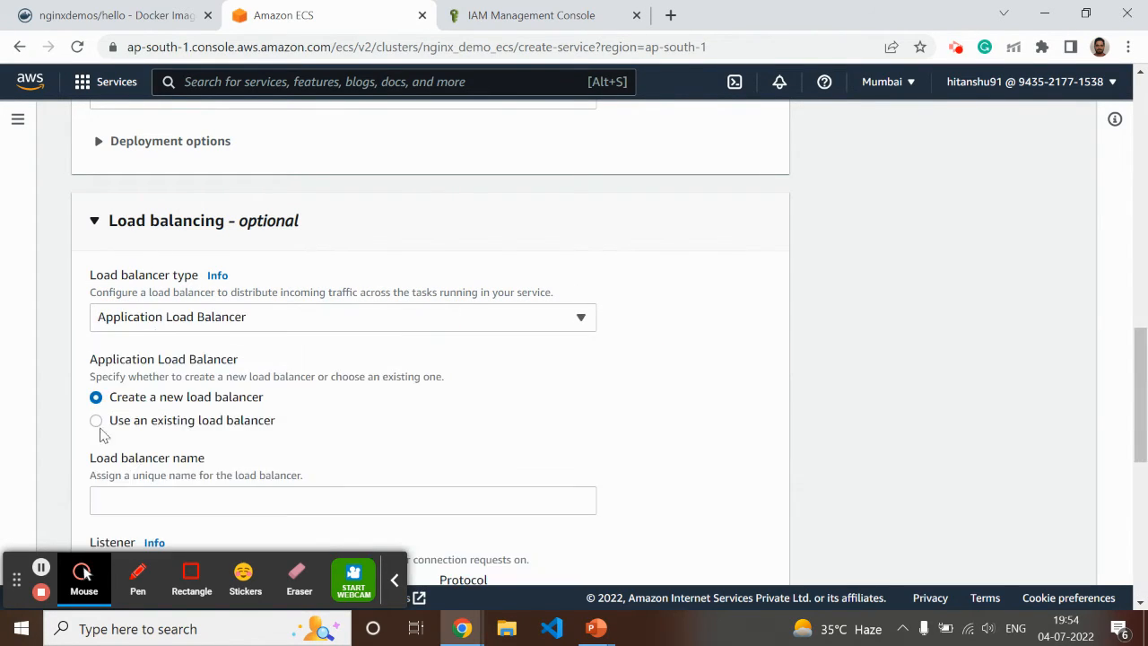
scroll(356, 376, down, 1)
scroll(356, 377, down, 2)
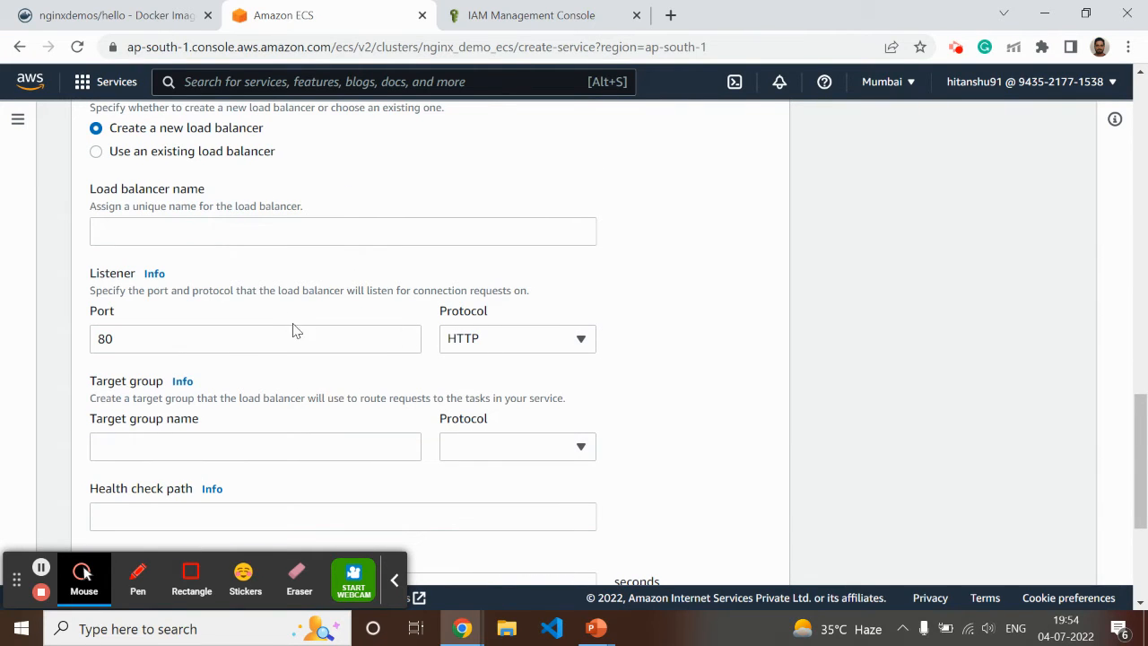
scroll(269, 351, up, 2)
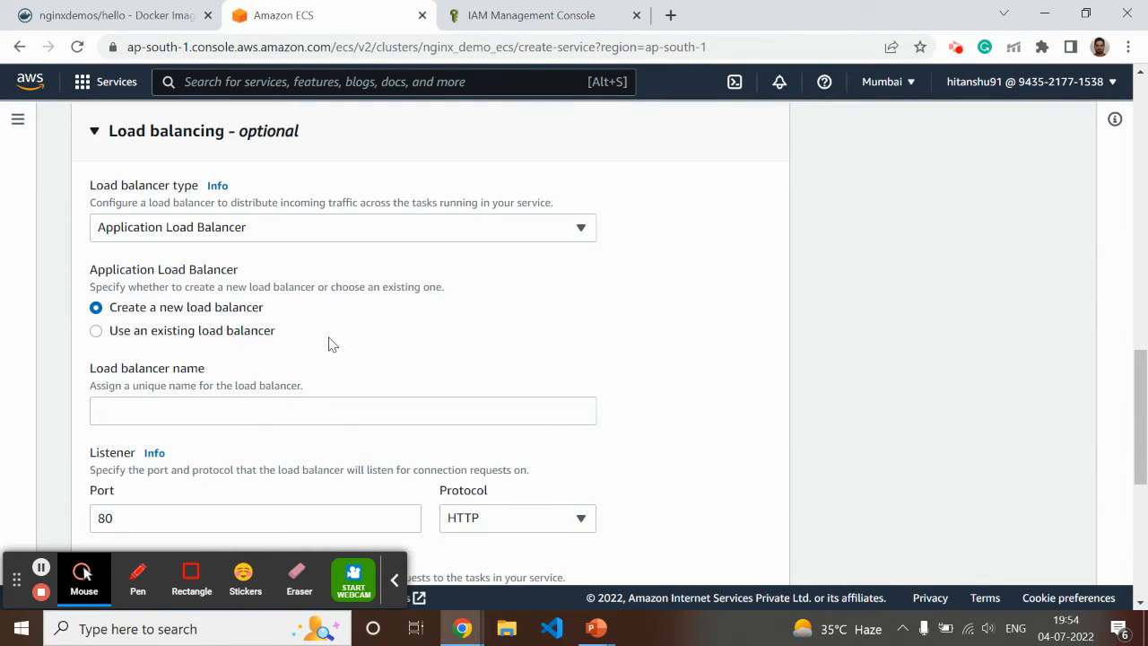
scroll(269, 368, down, 2)
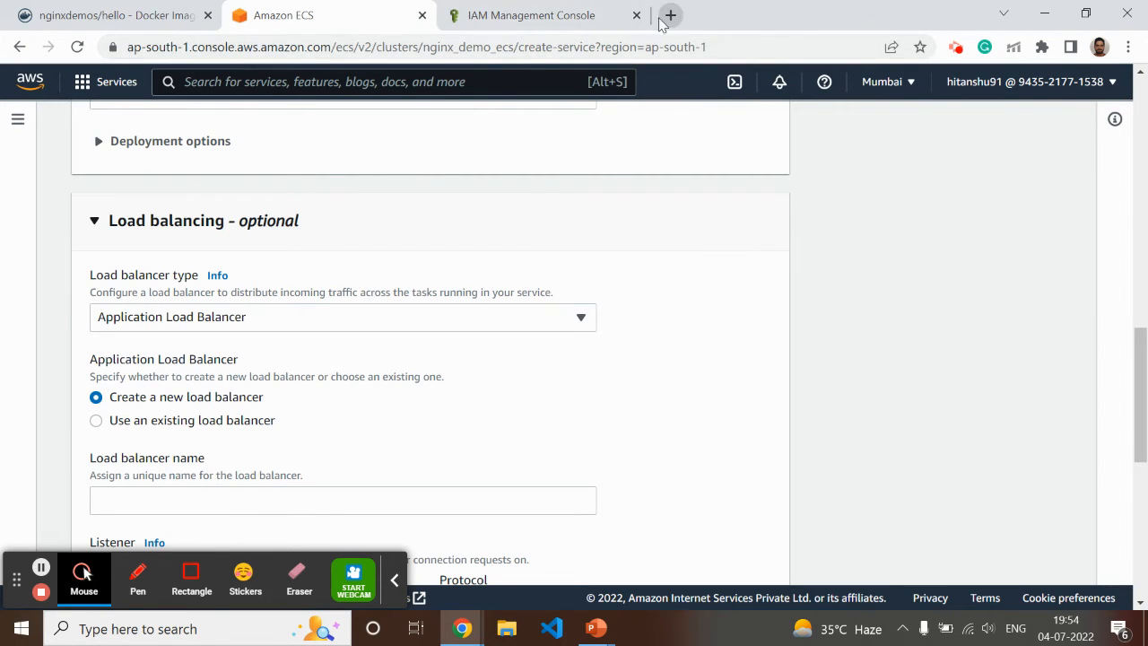
Switch to the IAM console page, go to the EC2 service from there and look through the existing security groups
click(583, 18)
click(252, 83)
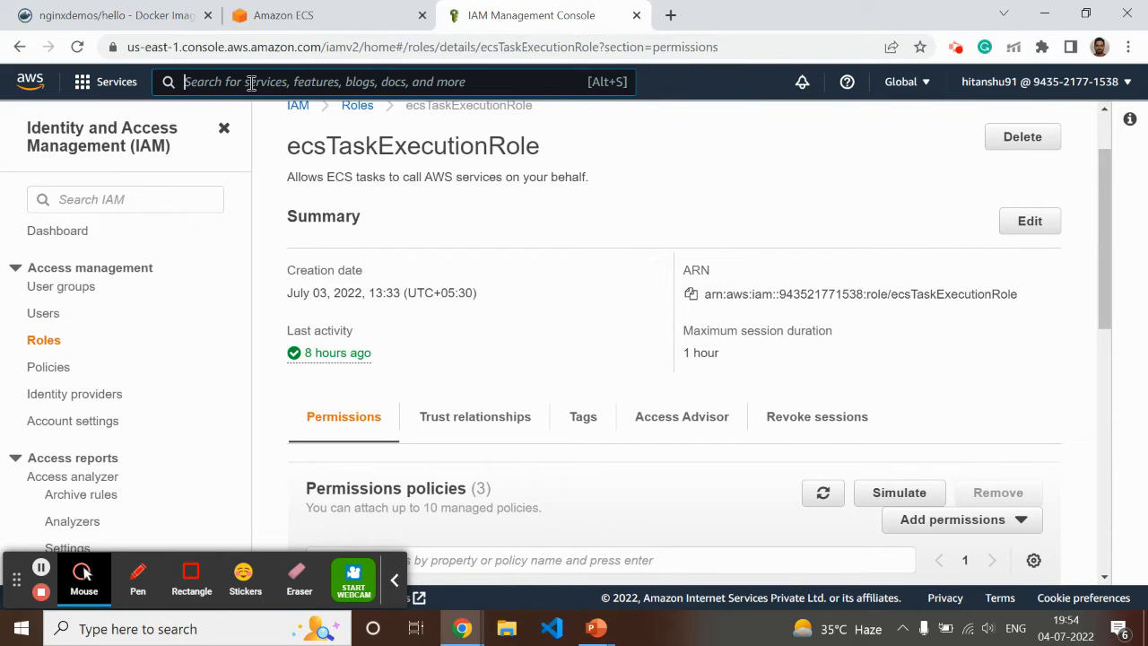
text(ec2)
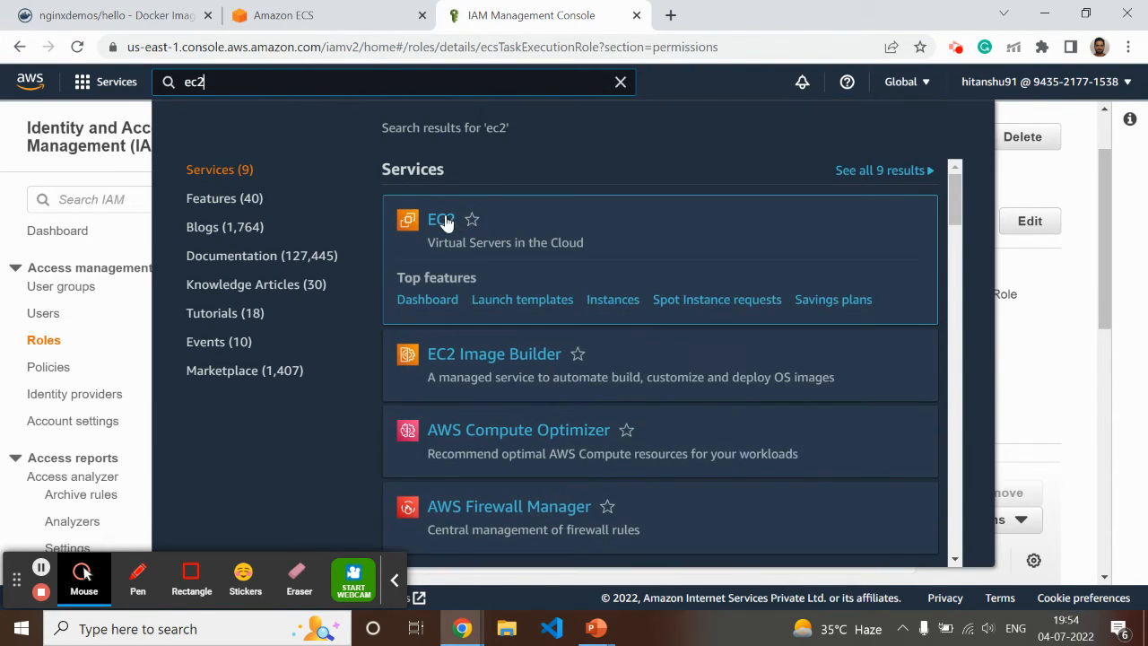
click(446, 222)
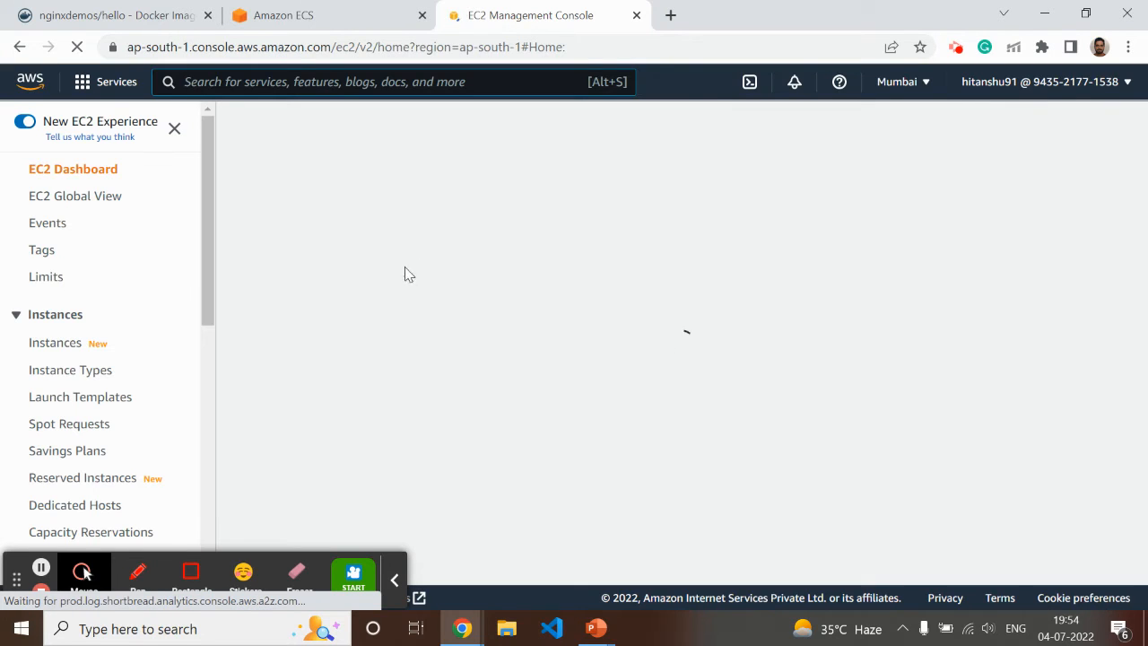
drag(208, 292, 215, 456)
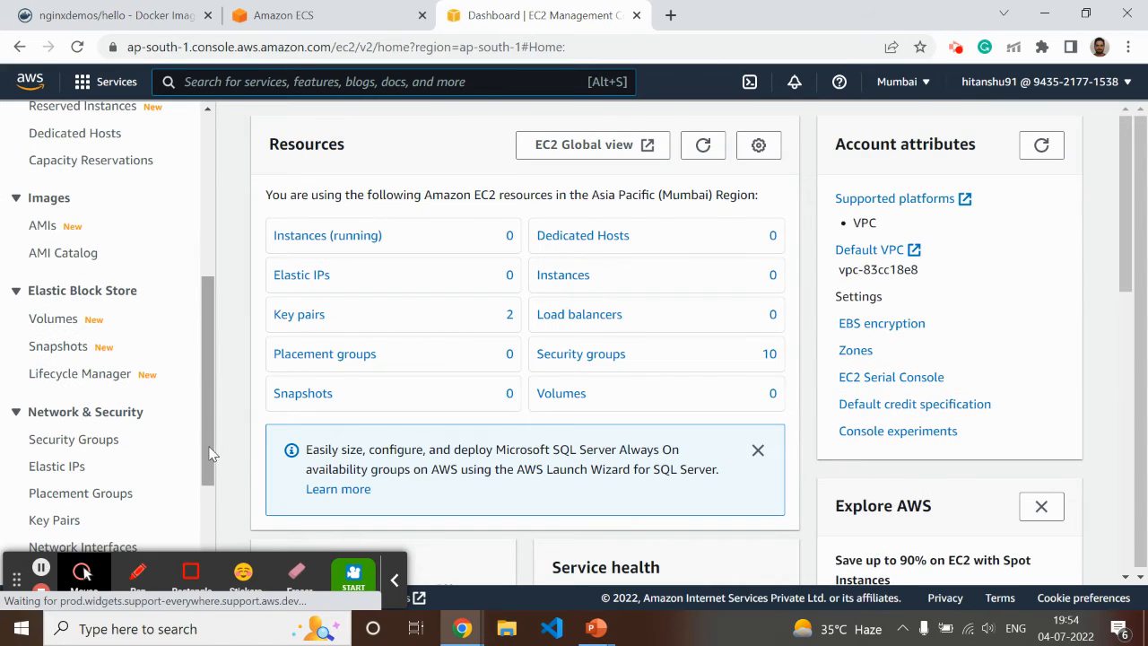
click(90, 444)
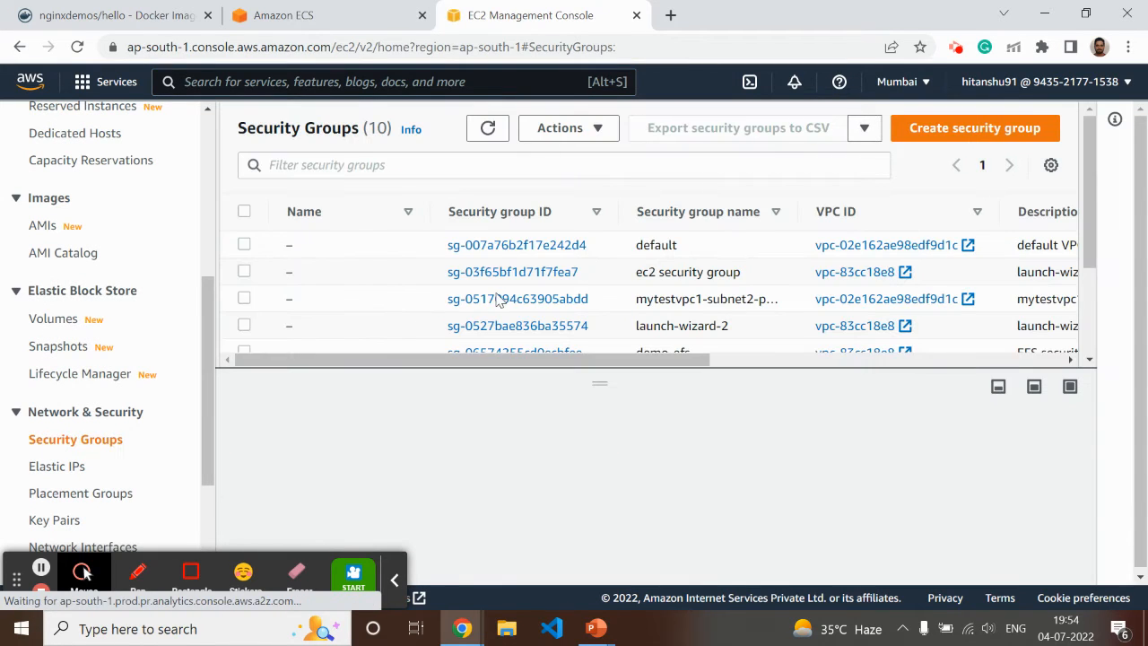
scroll(399, 298, down, 3)
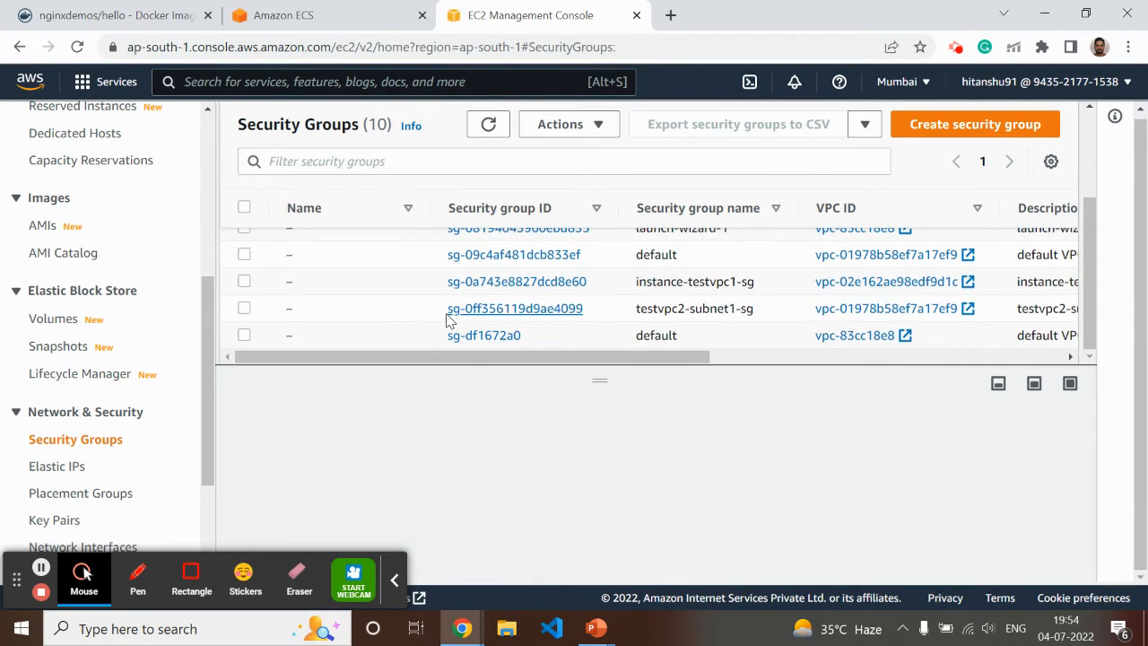
scroll(449, 314, up, 3)
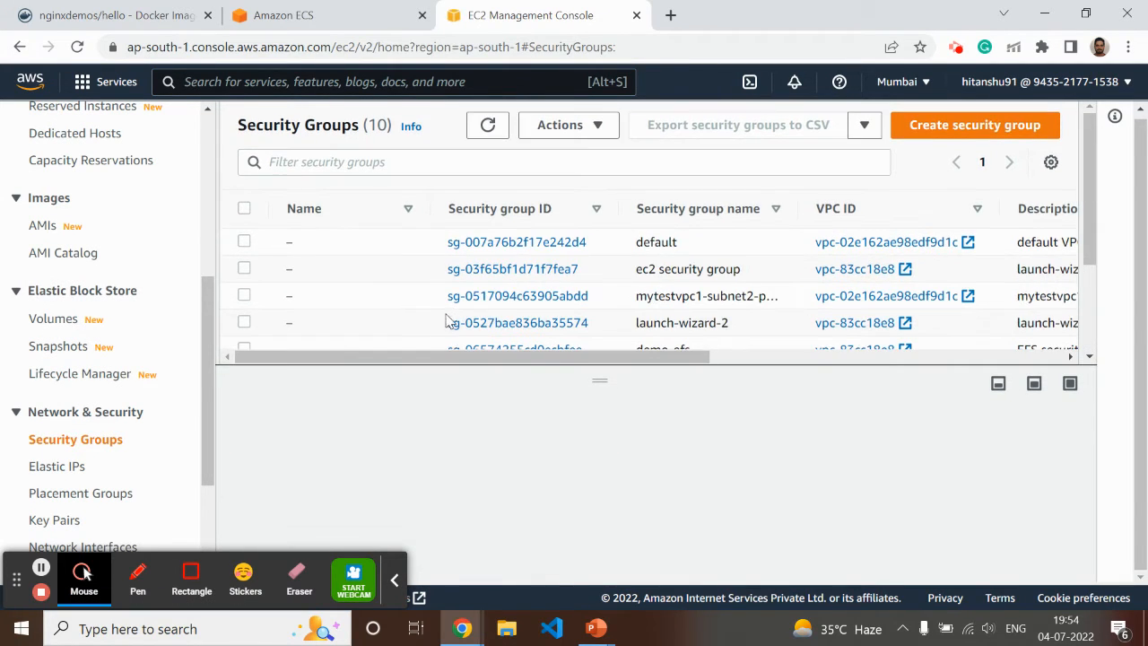
Start a new security group named ecs_demo_alb with the description "to allow traffic from outside on port 80"
click(964, 131)
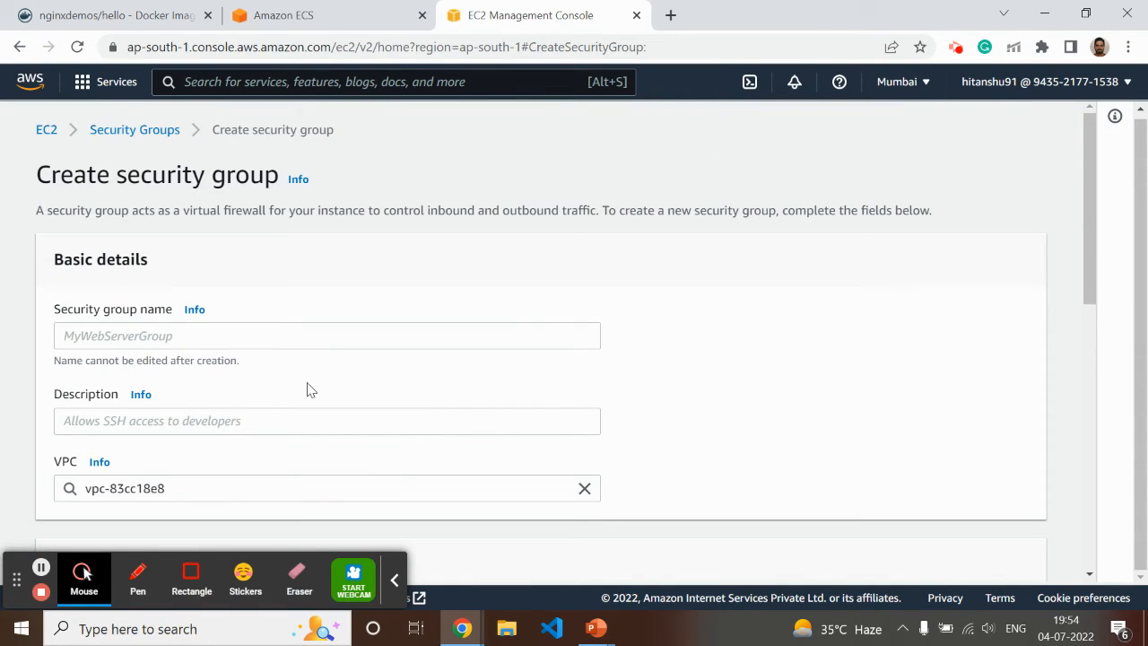
click(141, 334)
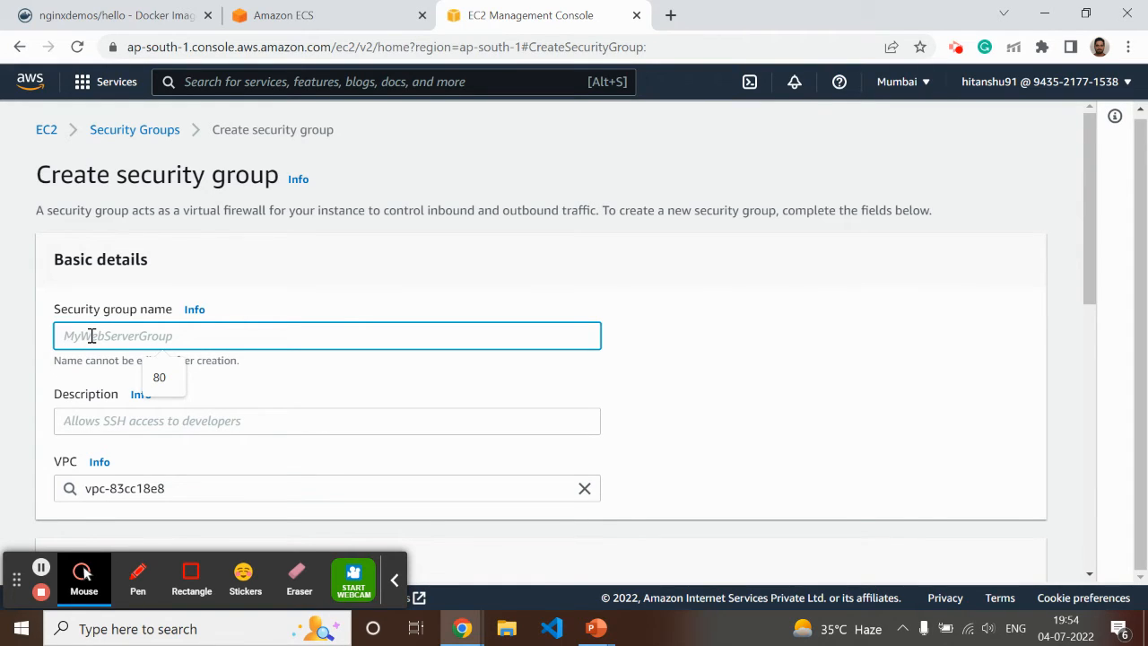
text(ecs_demo_alb)
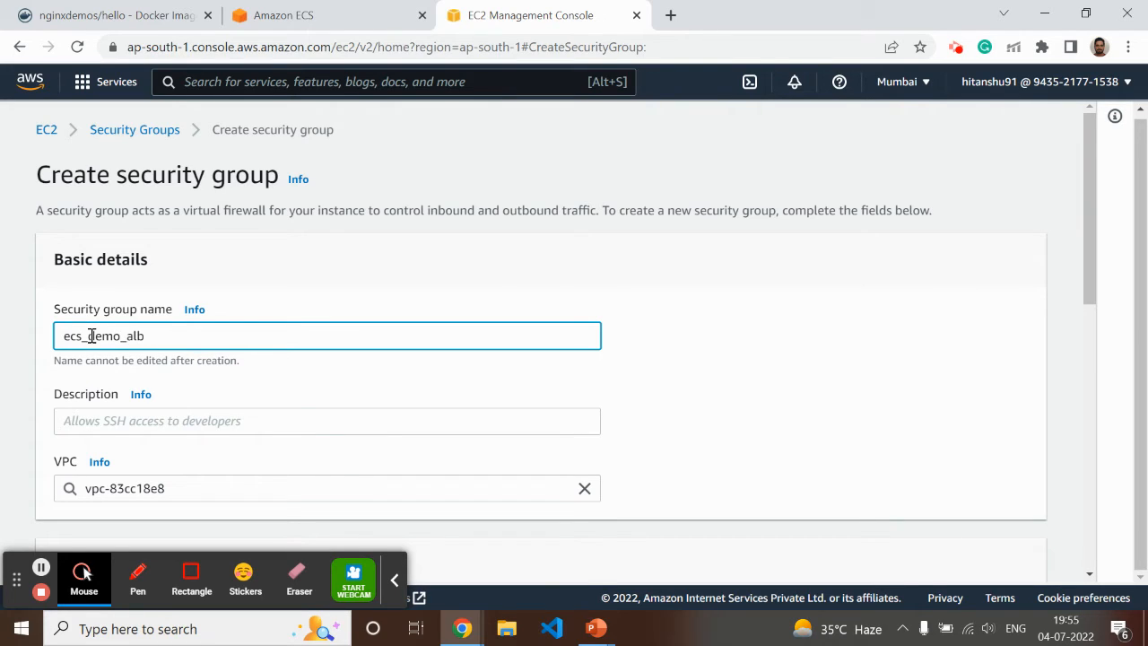
click(121, 426)
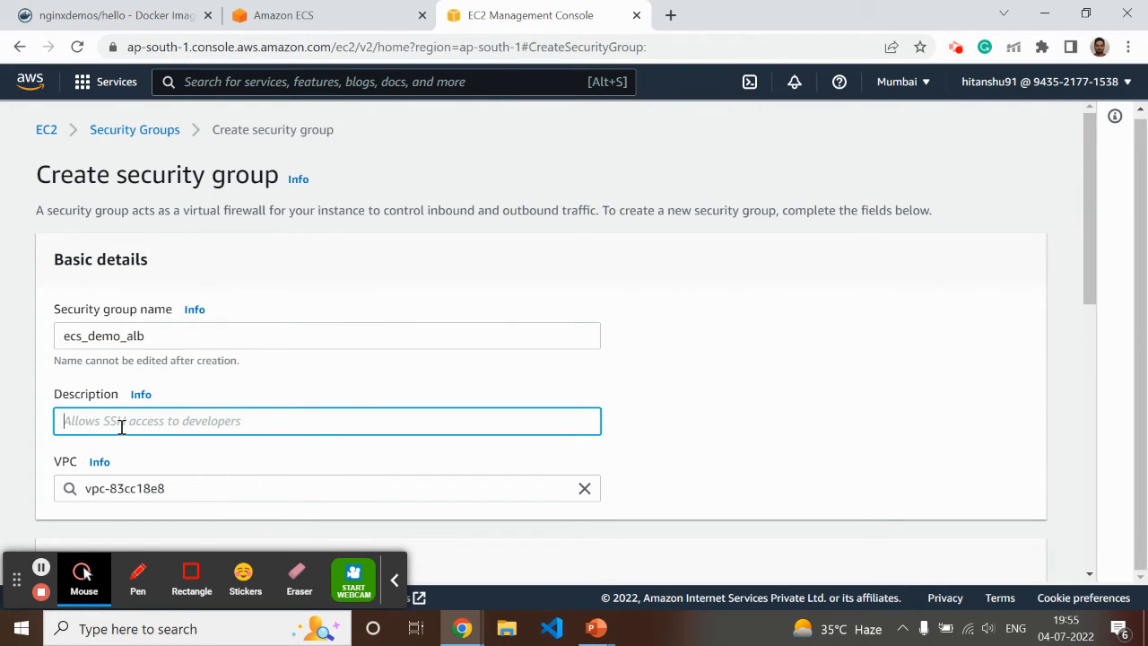
text(to allow traffic from outside on port 80)
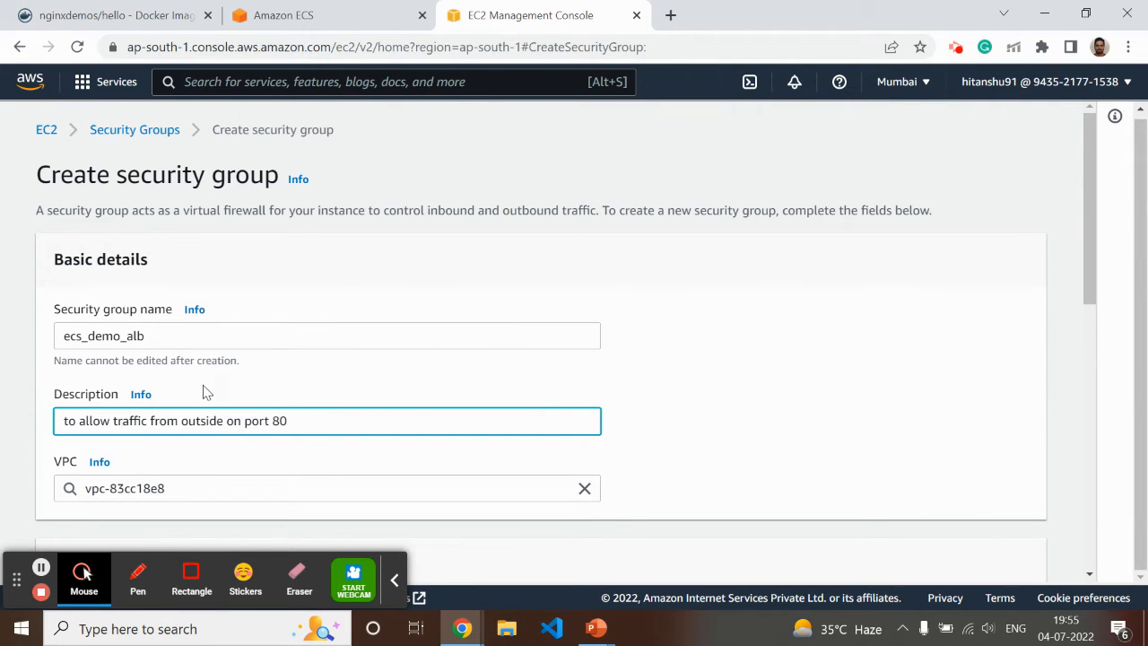
Add an inbound rule of type HTTP with source Anywhere-IPv4 to the new security group
scroll(200, 392, down, 4)
click(103, 323)
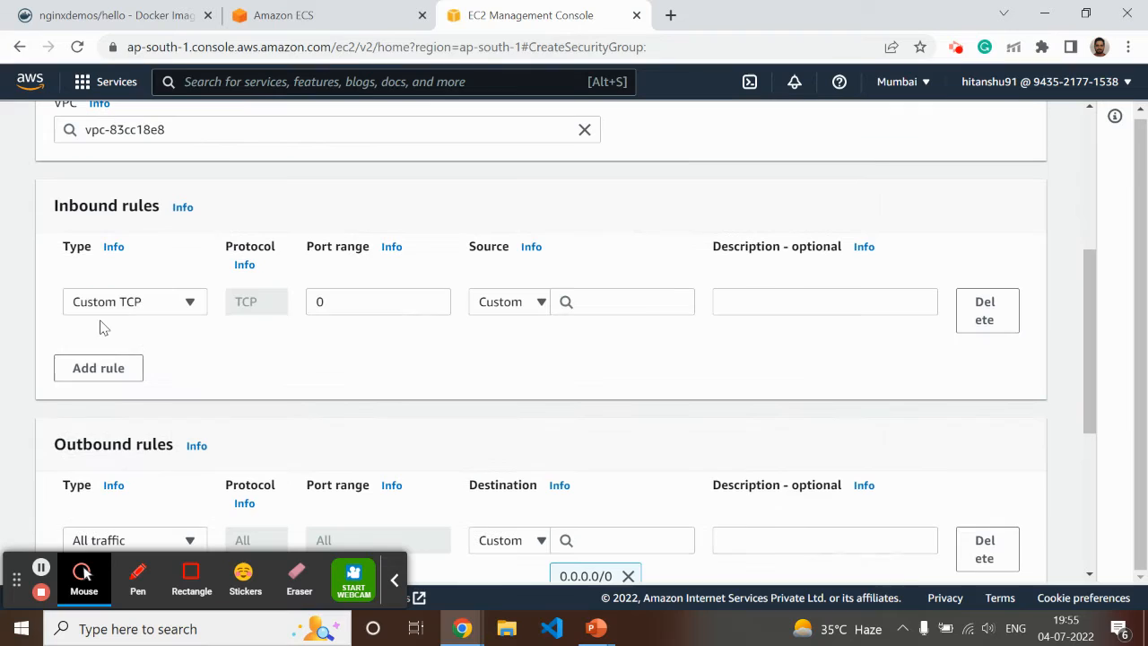
click(164, 305)
scroll(159, 444, down, 2)
scroll(157, 457, down, 3)
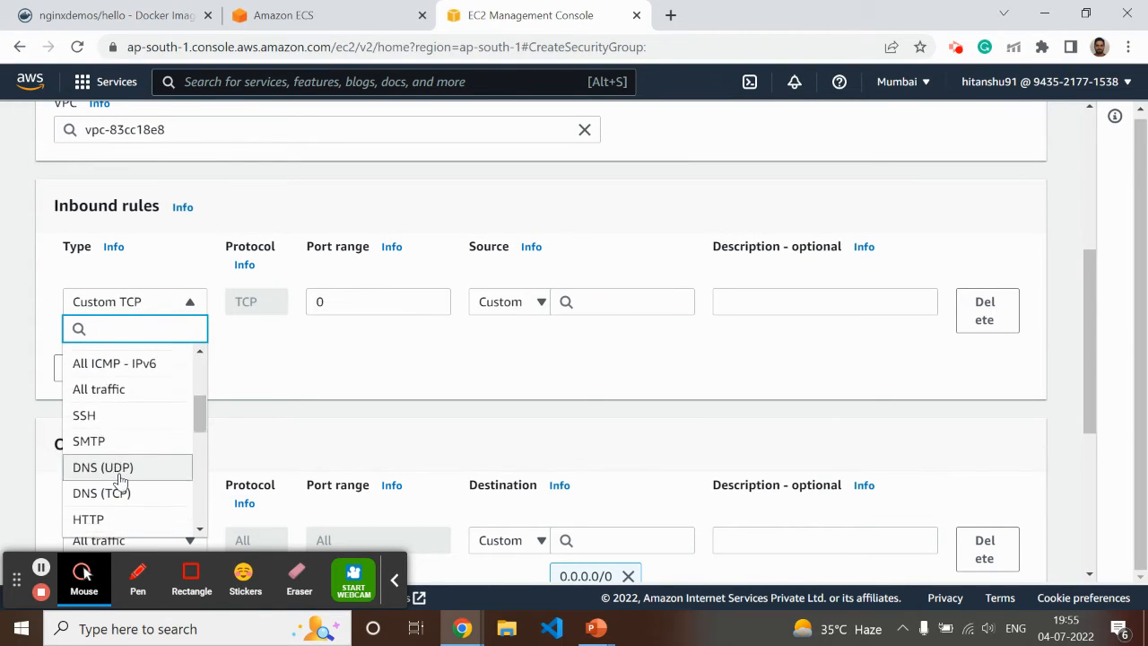
click(95, 351)
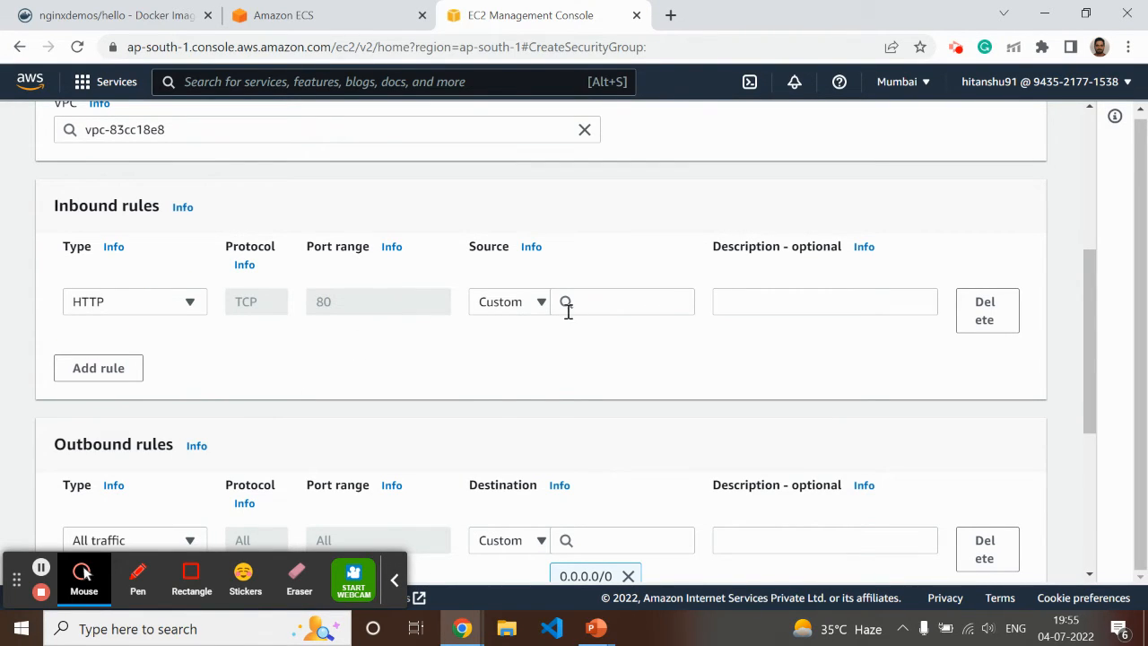
click(518, 305)
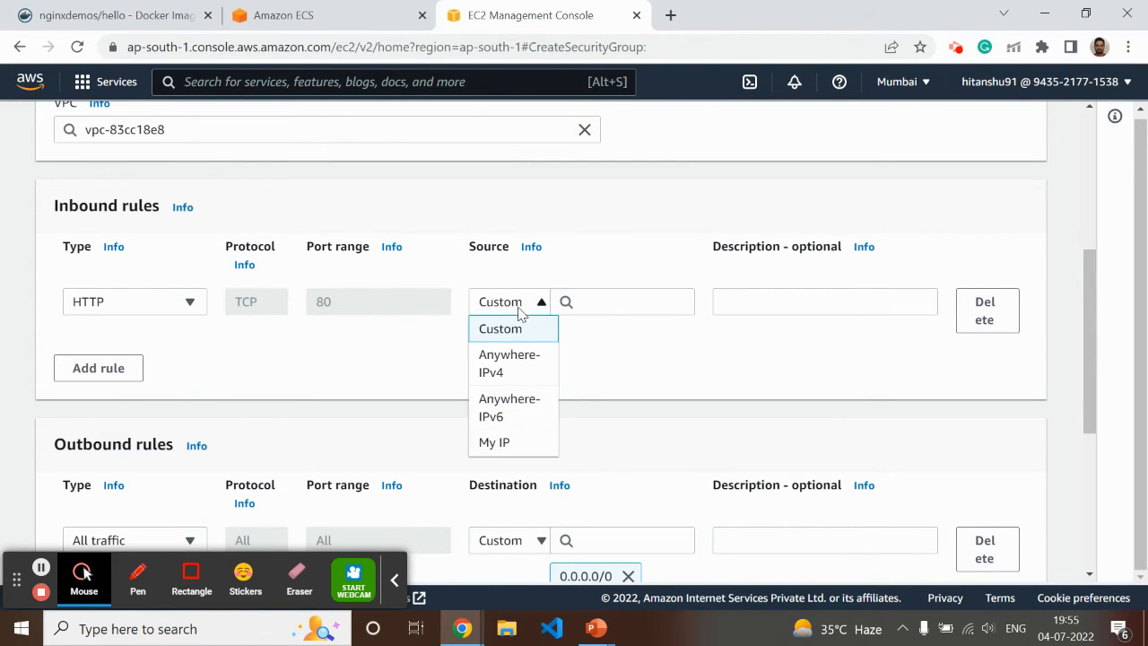
click(512, 368)
Add a second inbound HTTP rule with source Anywhere-IPv6 and create the security group
click(87, 390)
click(139, 381)
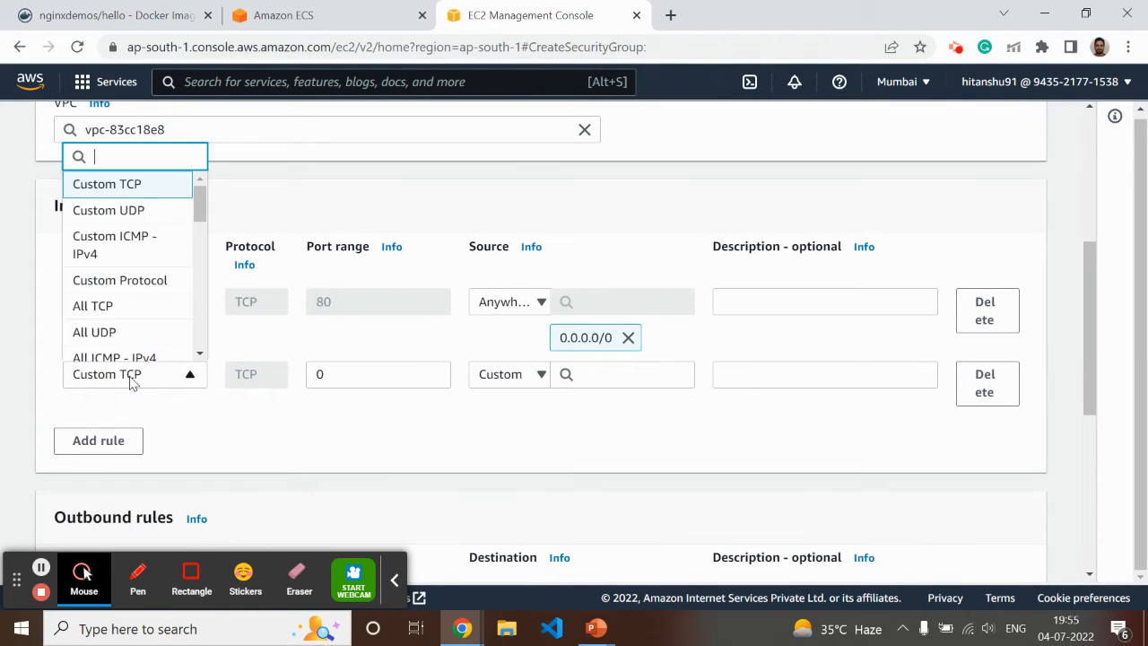
scroll(153, 351, down, 5)
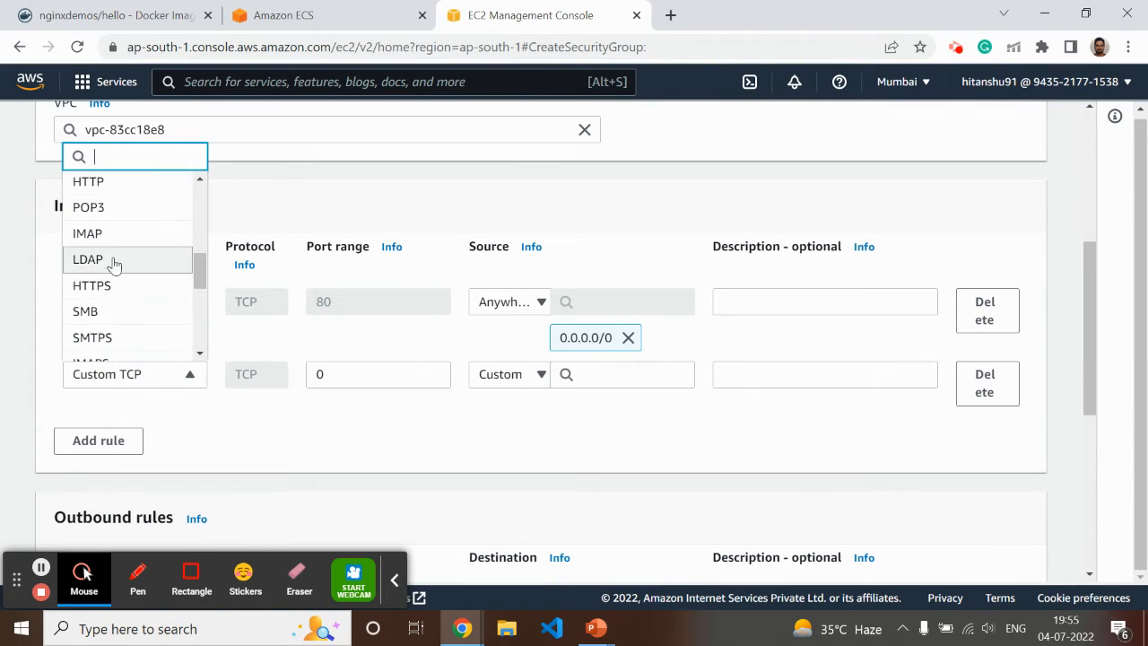
click(103, 179)
click(503, 380)
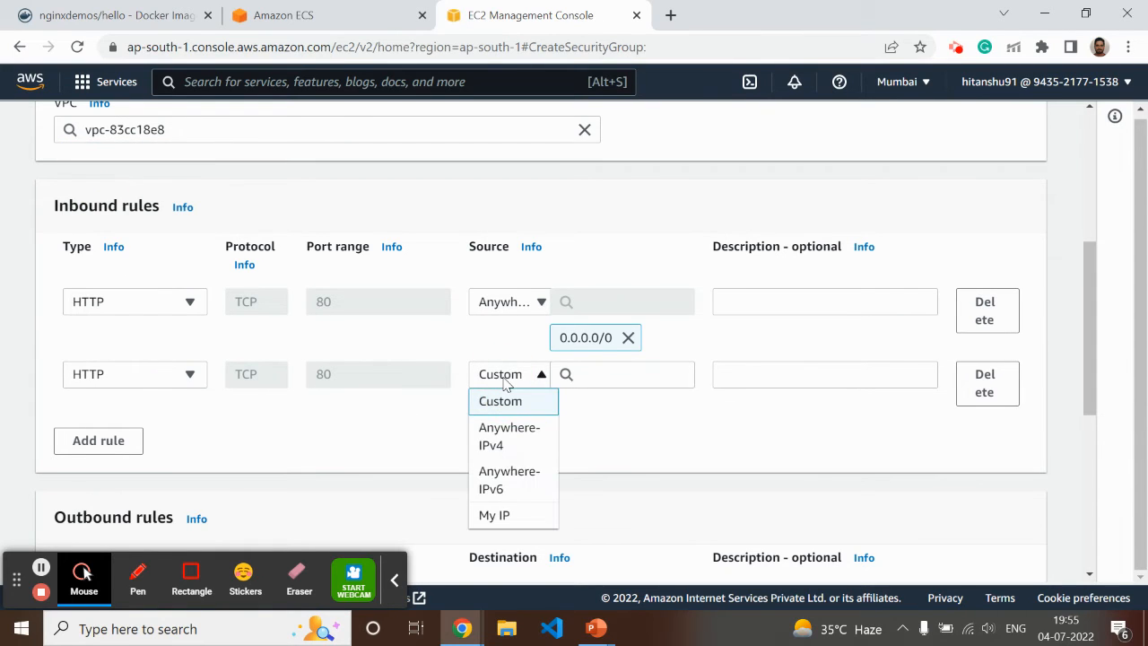
click(507, 480)
scroll(265, 476, down, 5)
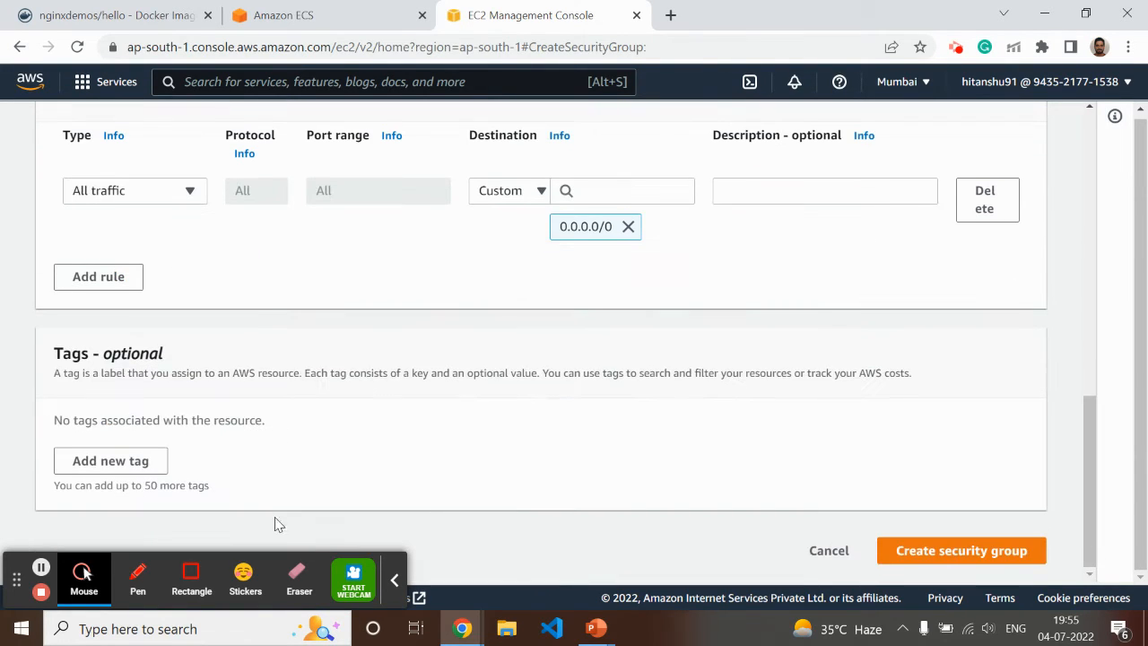
click(963, 553)
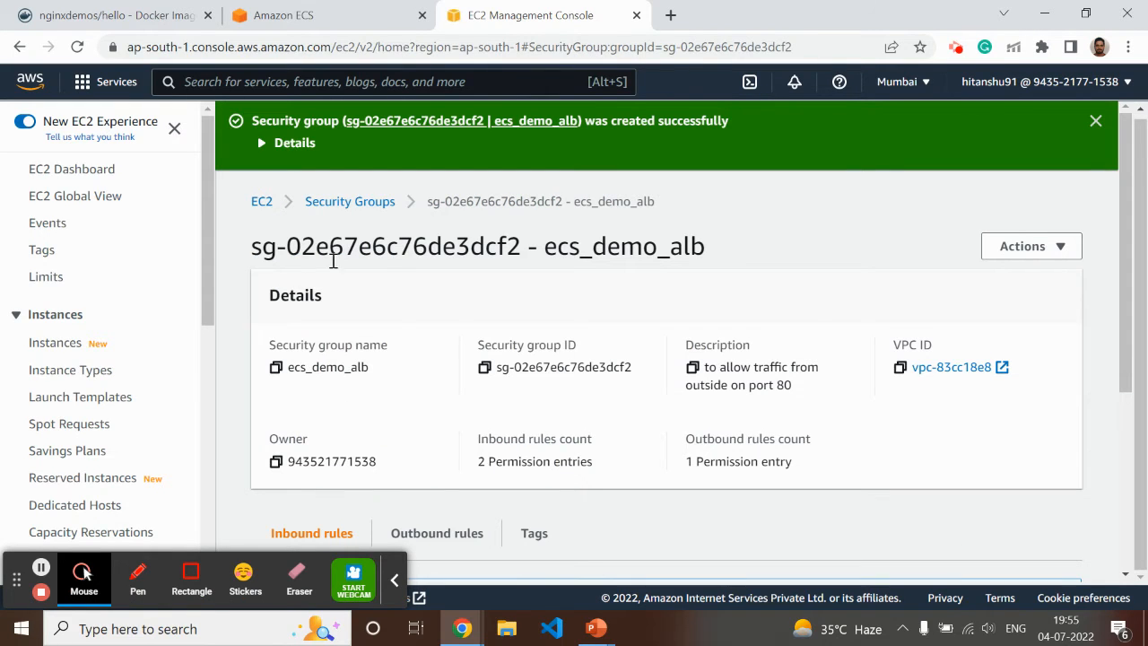
Start a new security group named ecs_demo_cluster_role with the description "THis is to allow requests from application load balance r security group"
click(347, 203)
click(967, 131)
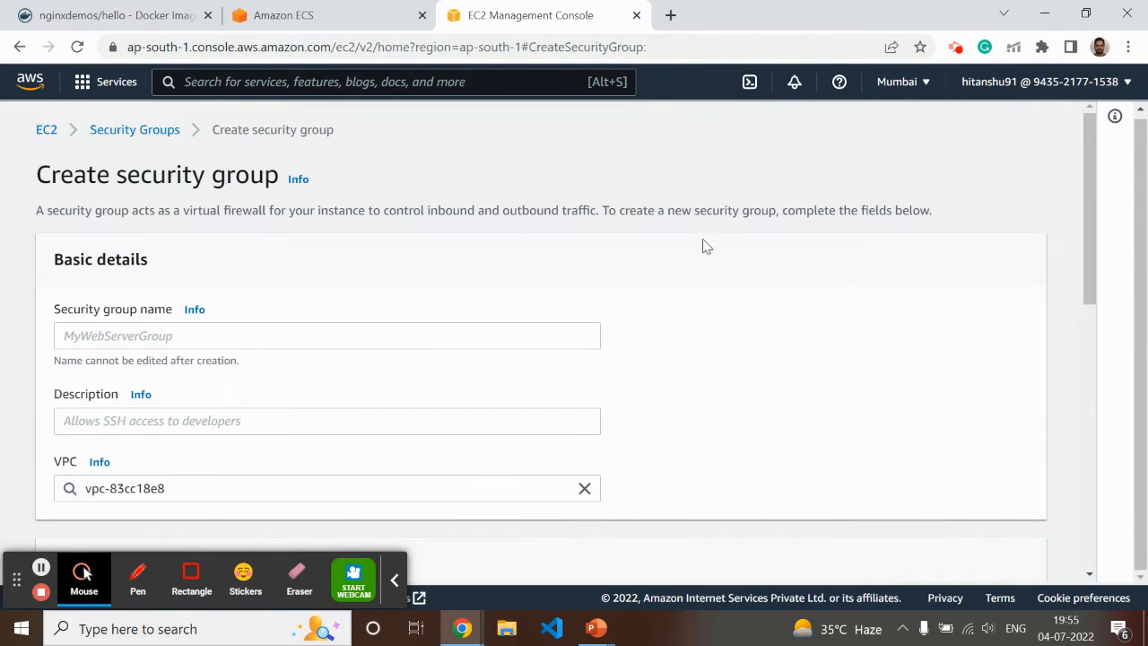
click(117, 334)
text(ec)
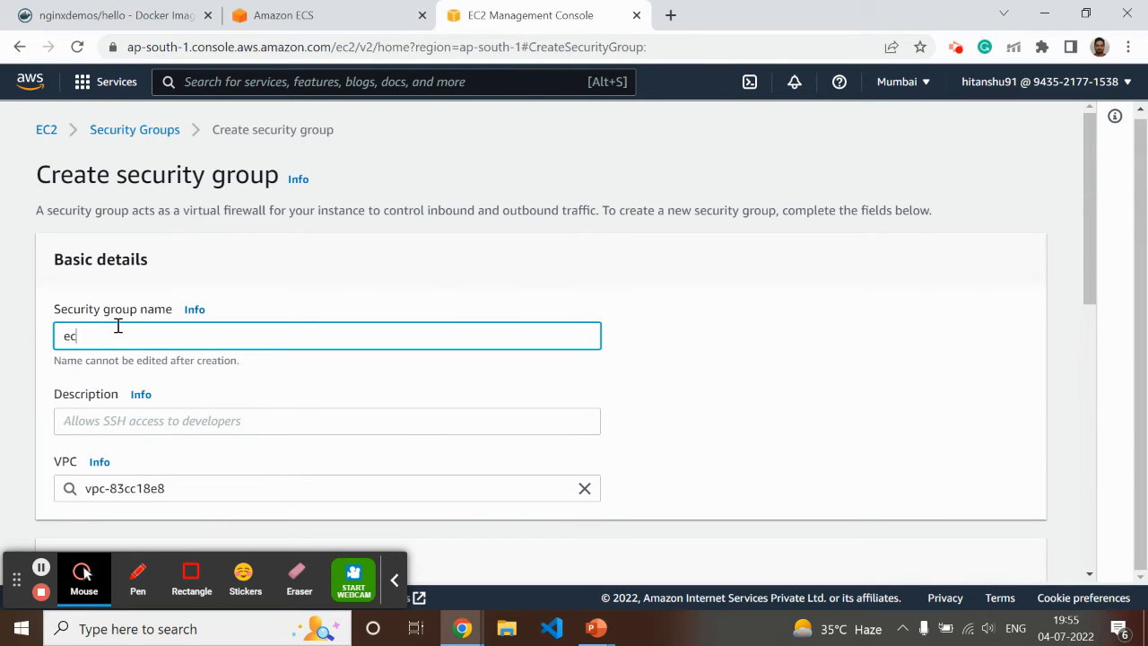
text(s_demo_cluster_role)
click(85, 428)
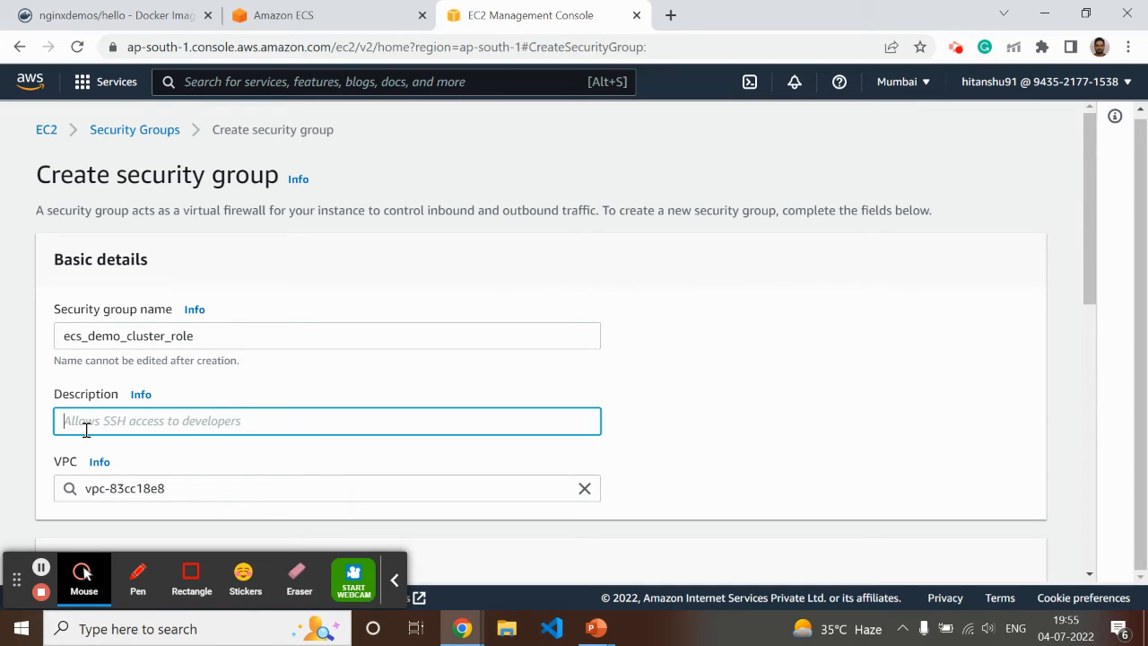
text(THis is to allow requests from application load balance r security group)
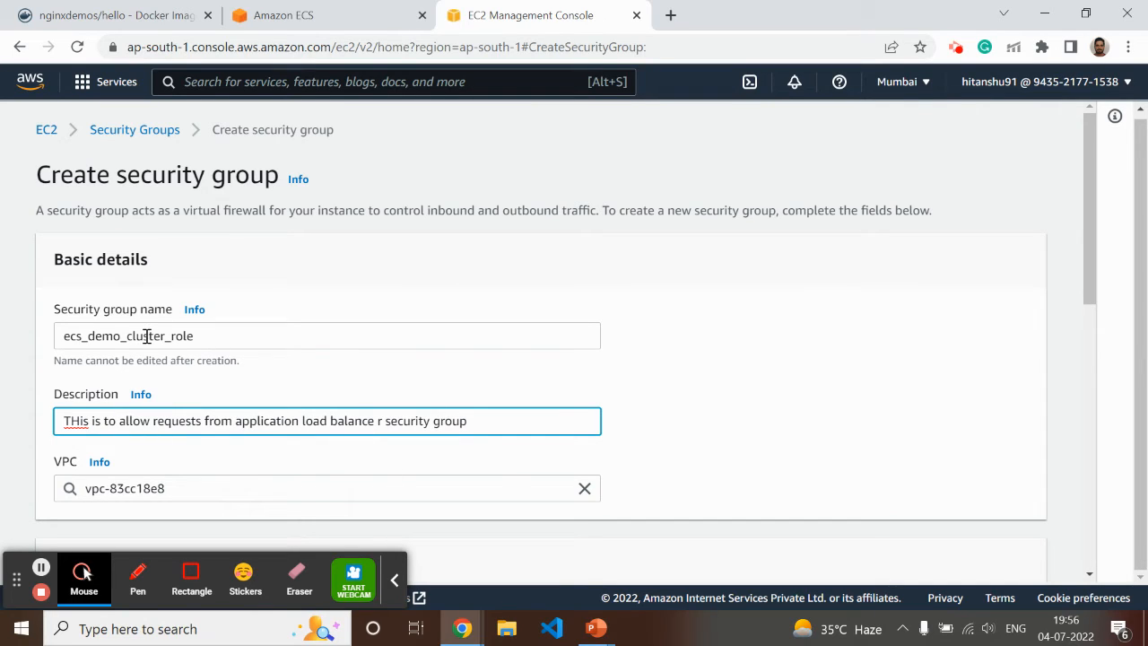
Add an inbound All TCP rule with the ecs_demo_alb security group as custom source and create the security group
scroll(191, 388, down, 3)
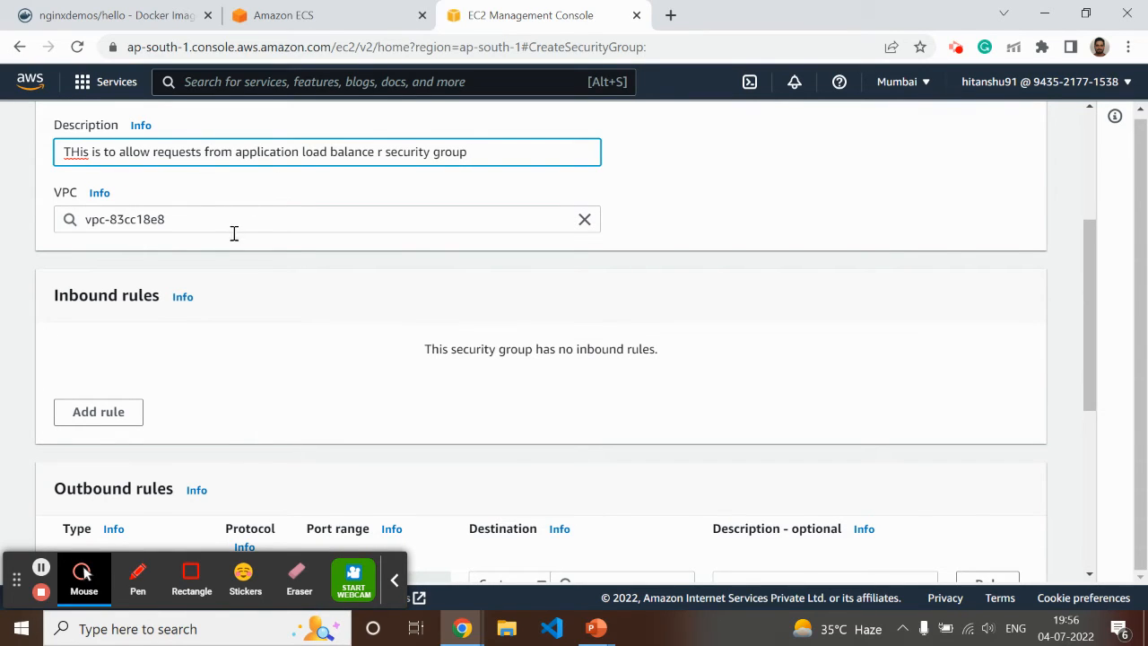
scroll(240, 269, down, 2)
click(101, 235)
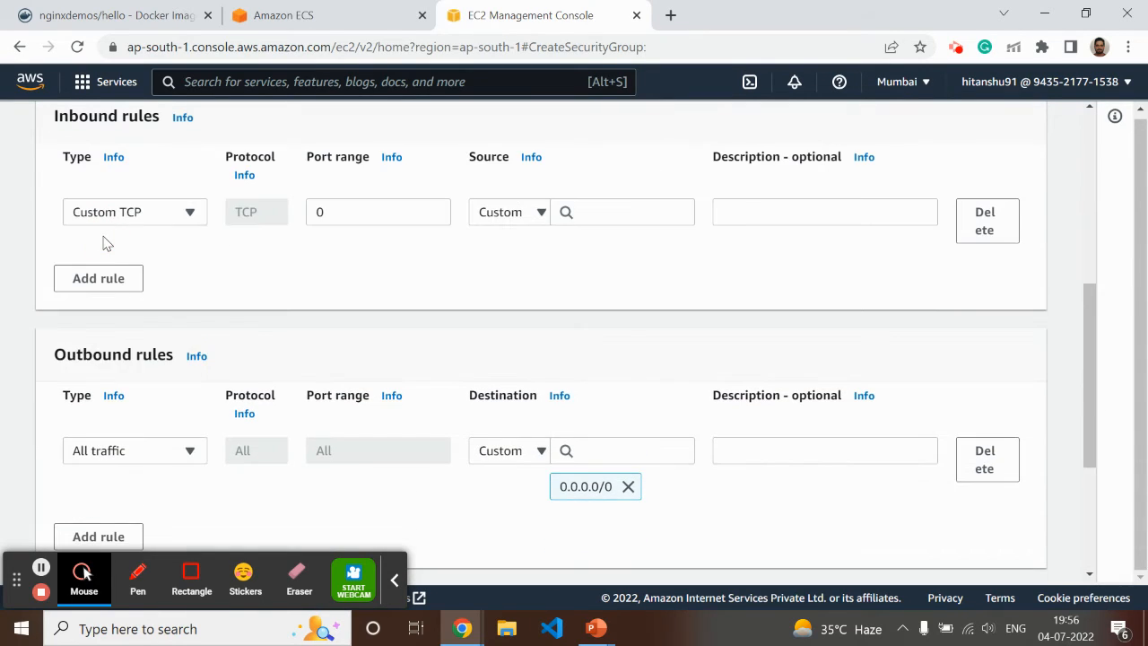
click(155, 218)
click(113, 389)
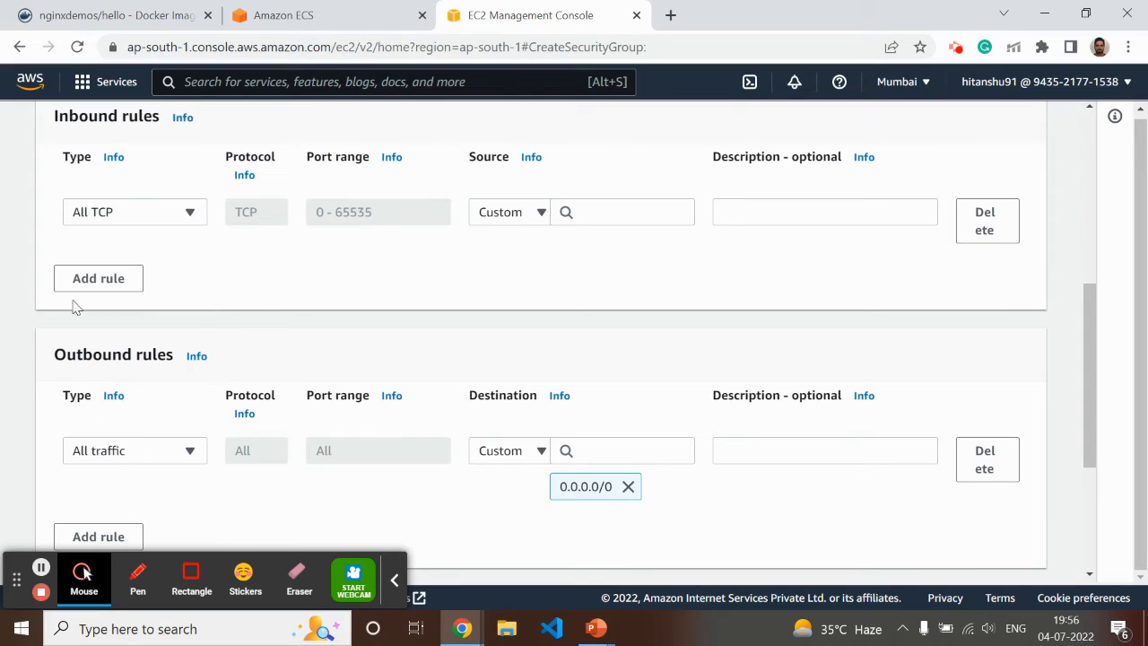
click(511, 215)
click(515, 238)
click(607, 215)
scroll(618, 341, down, 3)
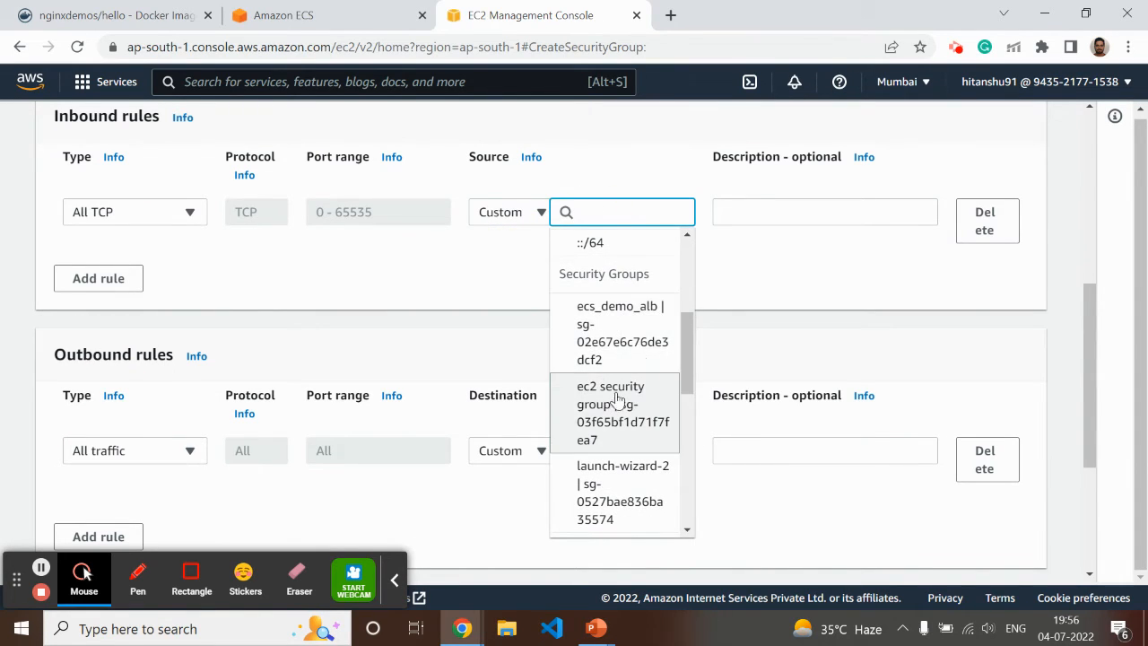
click(619, 325)
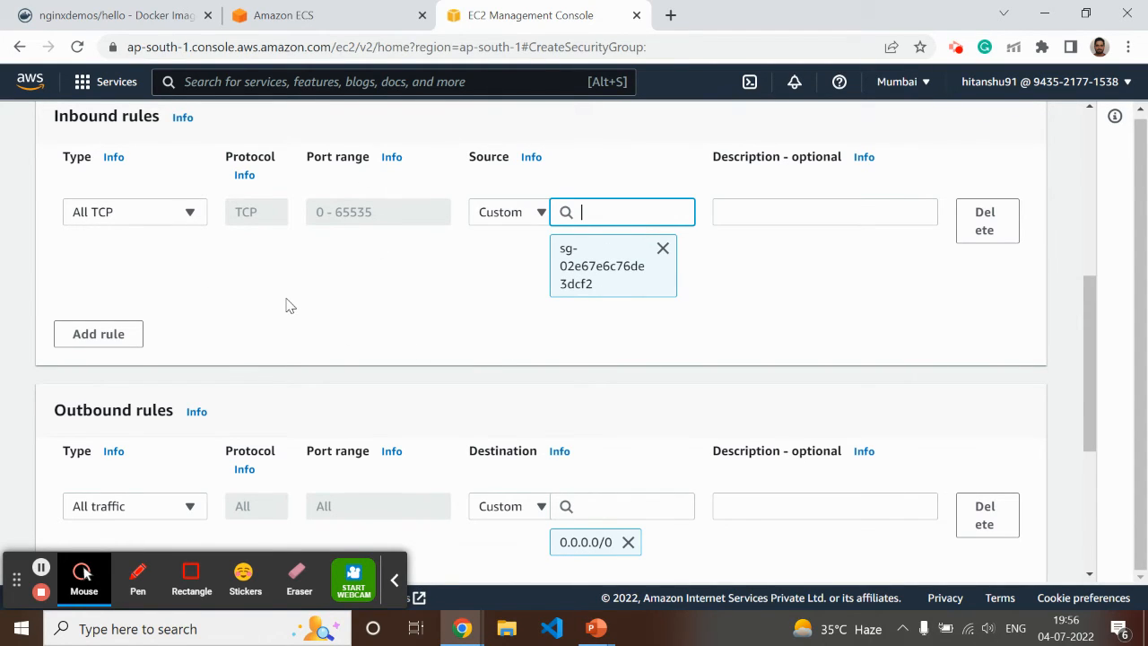
scroll(480, 347, down, 4)
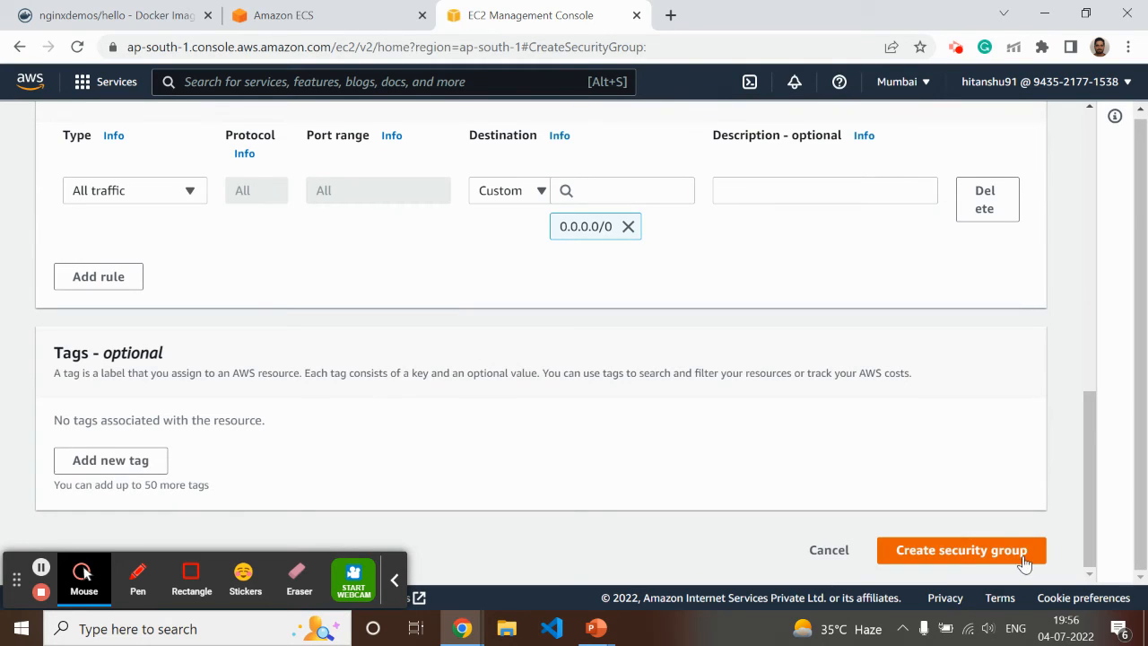
click(976, 548)
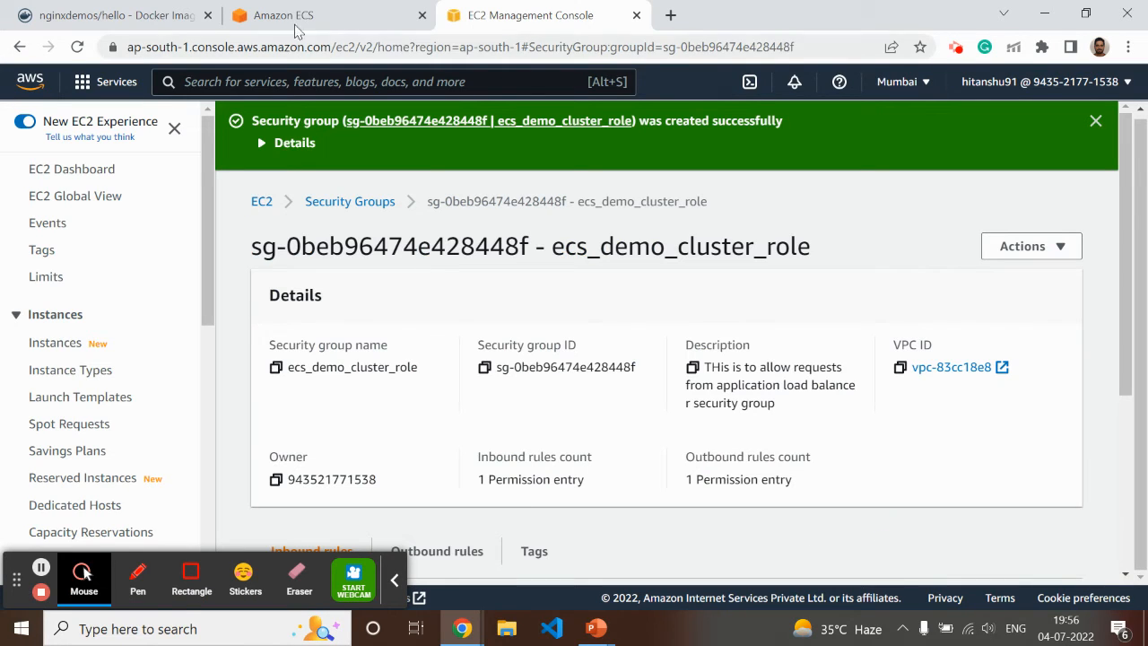
Return to the Amazon ECS service creation page and name the new Application Load Balancer nginx_demo_alb
click(292, 16)
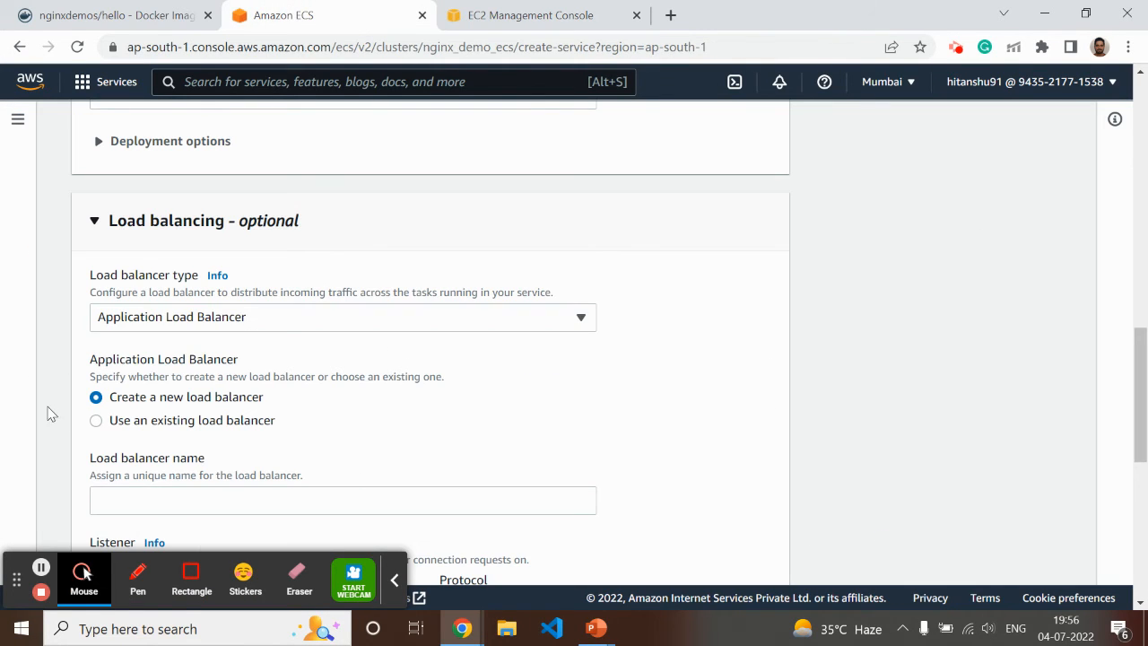
scroll(47, 410, down, 2)
click(129, 324)
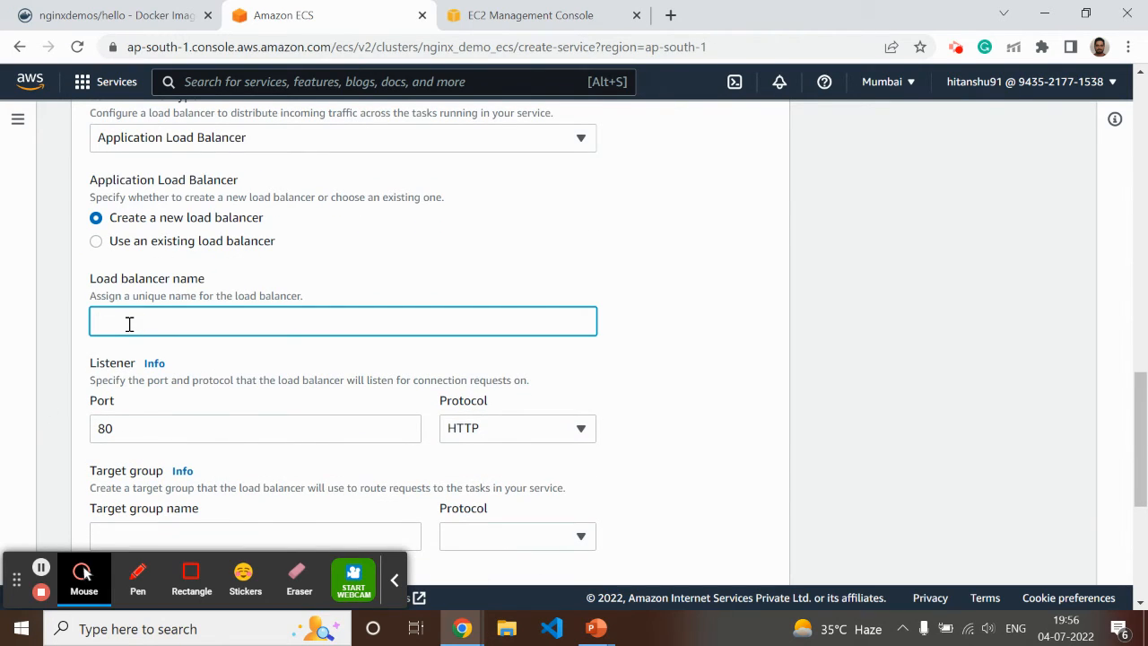
text(nginx_demo_alb)
Define the target group nginx_demo with protocol HTTP, health check path / and a health check grace period of 20 seconds
scroll(200, 422, down, 2)
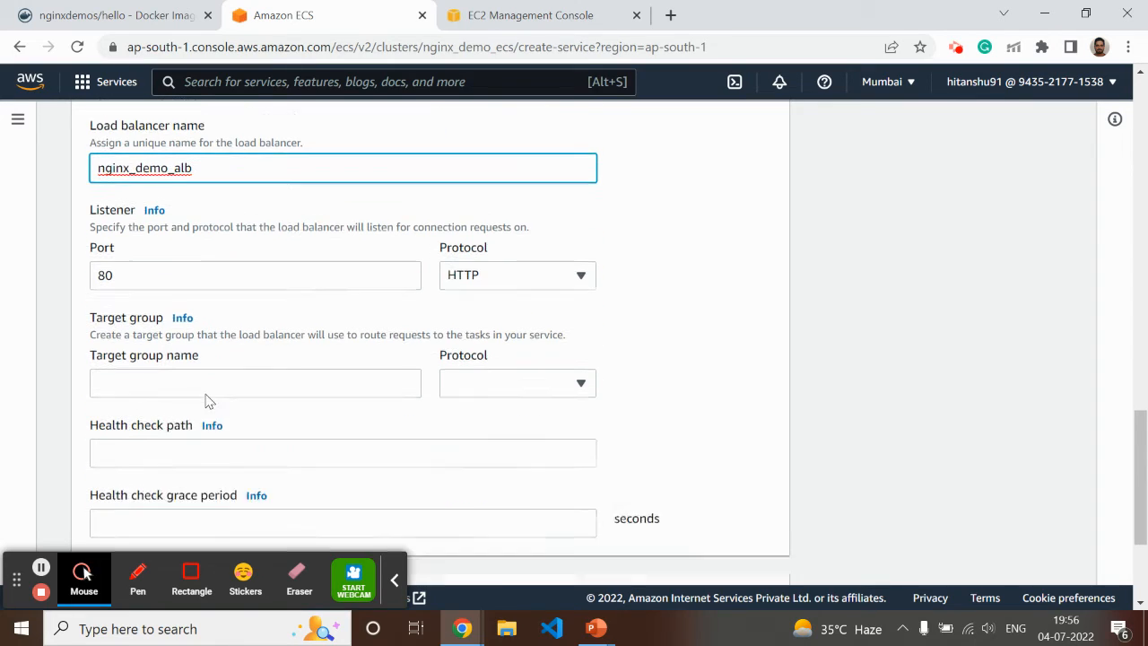
click(110, 361)
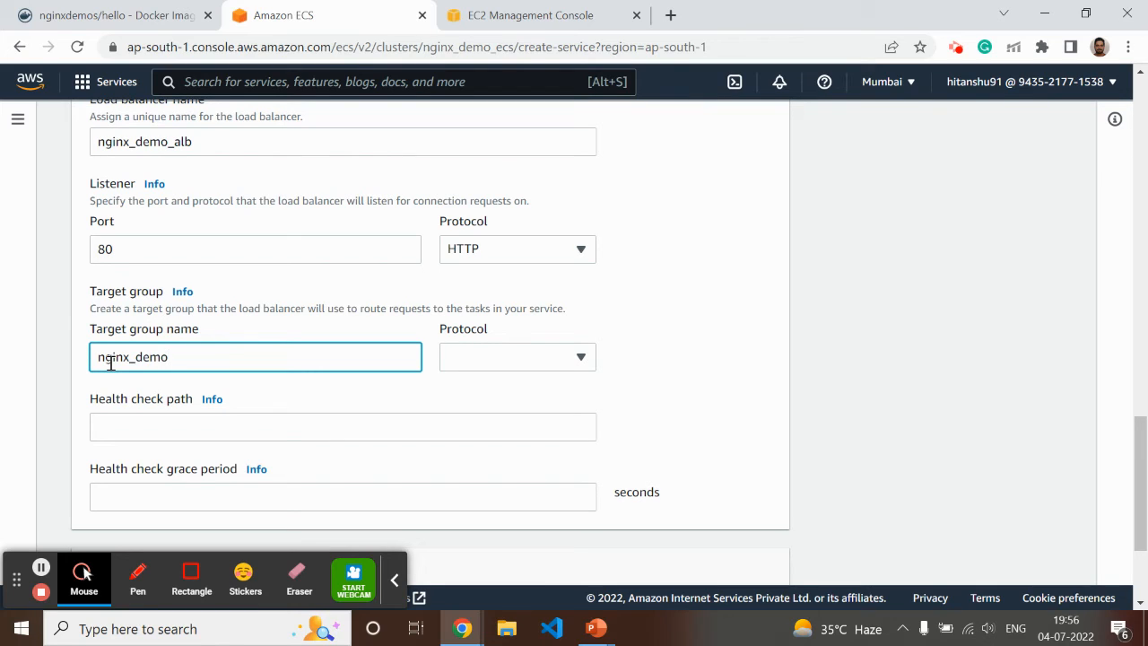
drag(170, 356, 77, 359)
click(480, 366)
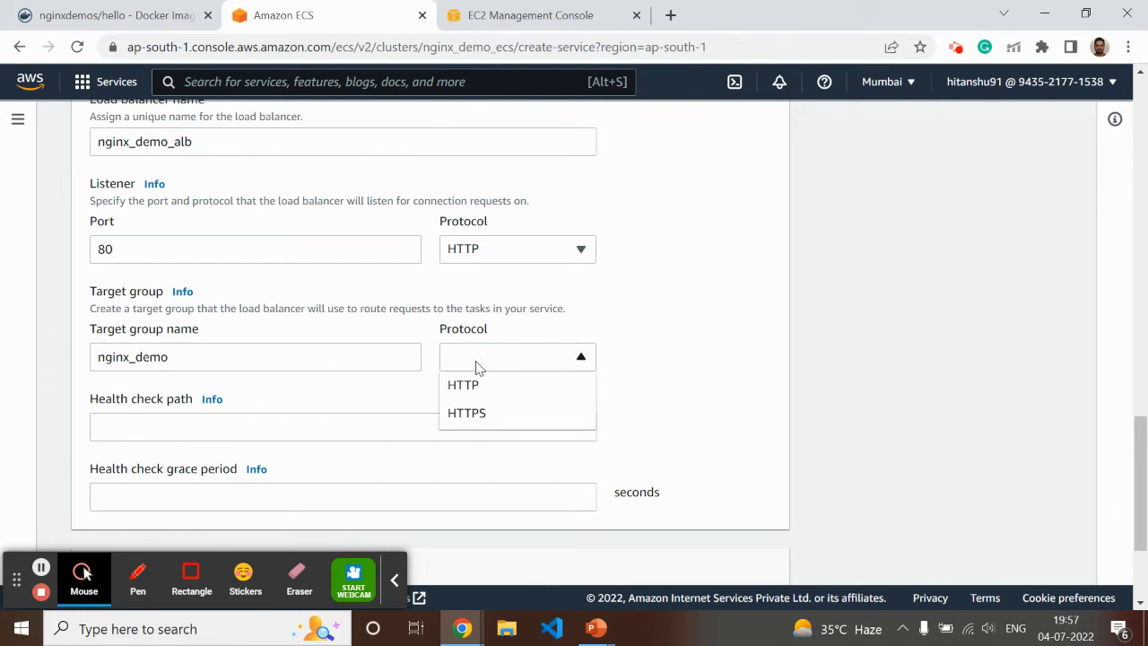
click(476, 385)
click(146, 429)
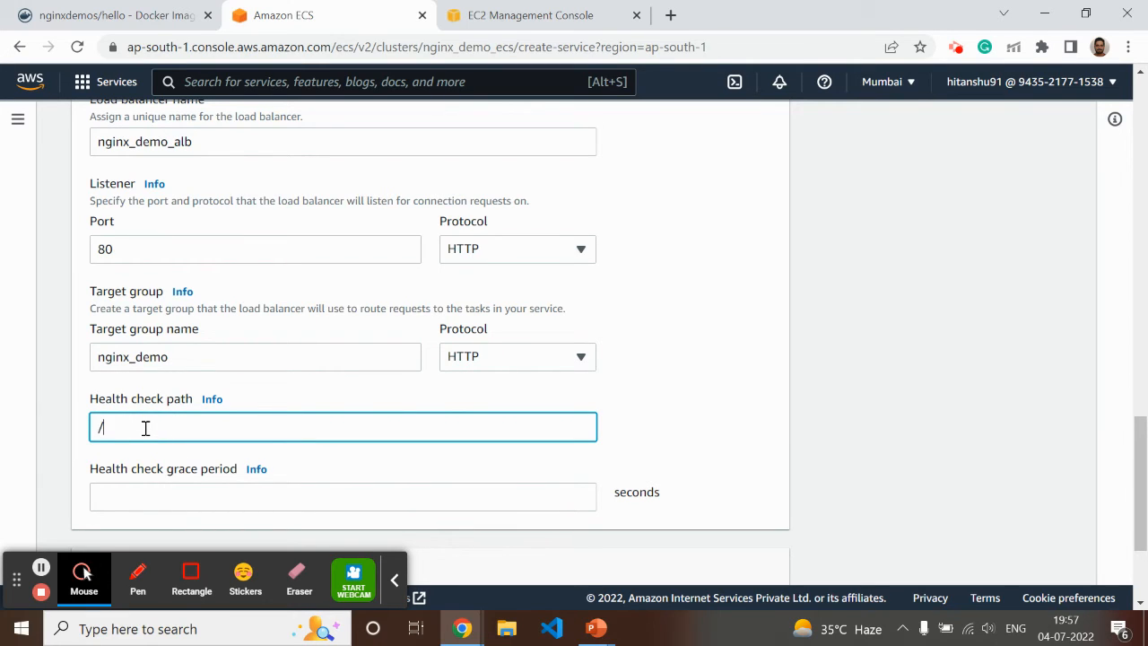
click(153, 495)
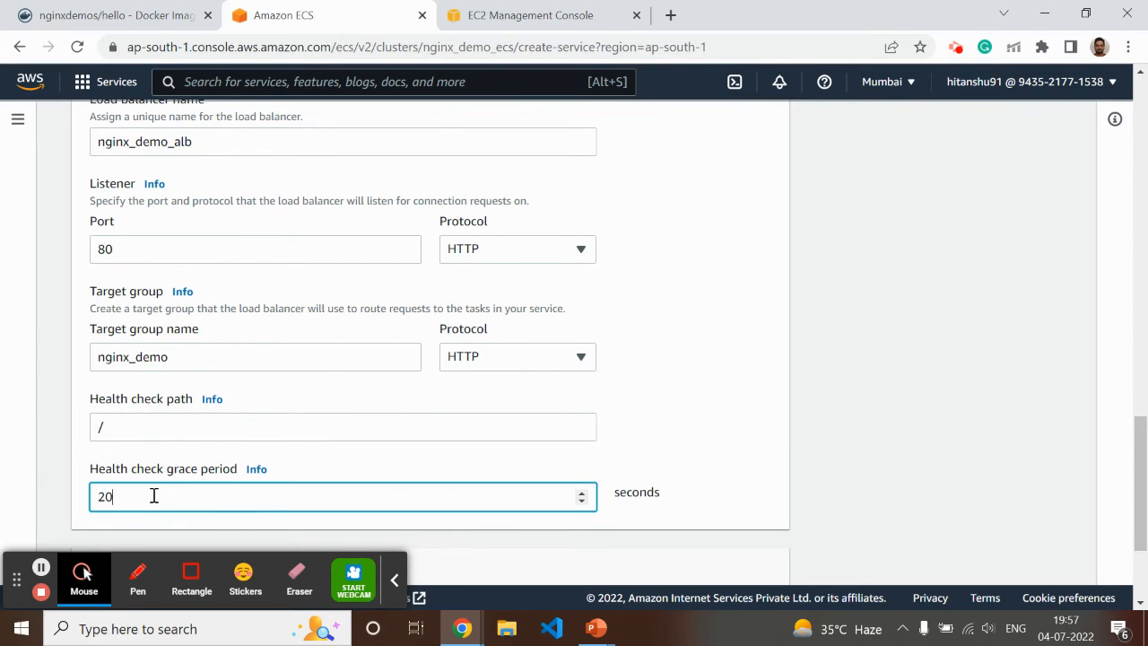
In the service's networking settings, assign the existing security group ecs_demo_cluster_role and remove the default one
scroll(150, 495, down, 4)
click(92, 397)
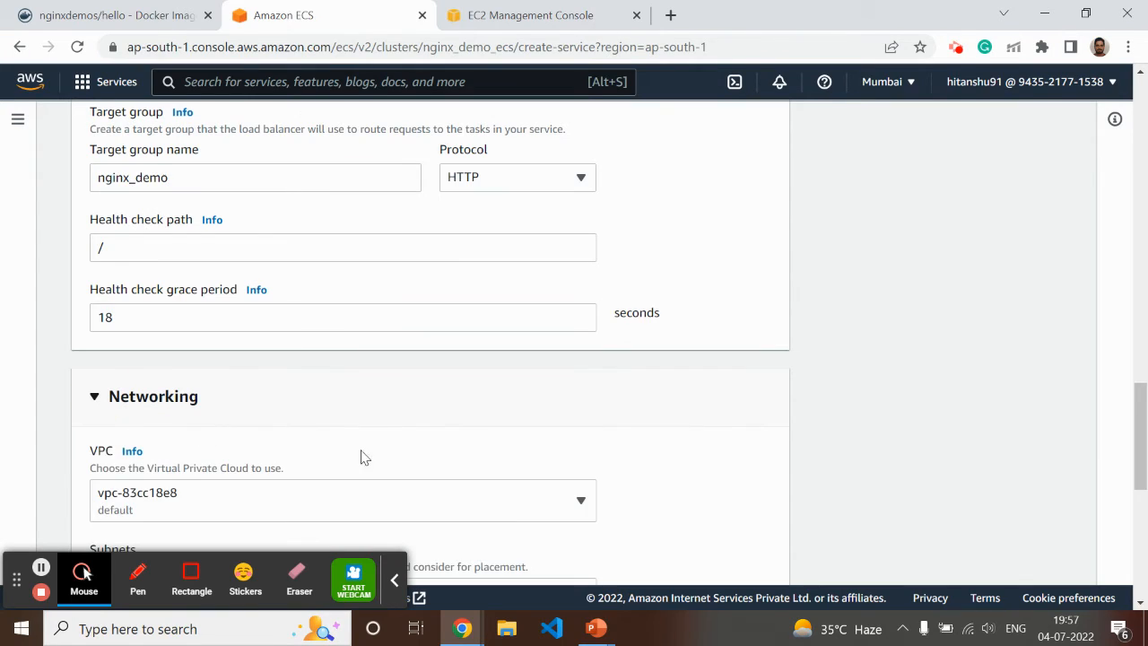
scroll(436, 419, down, 5)
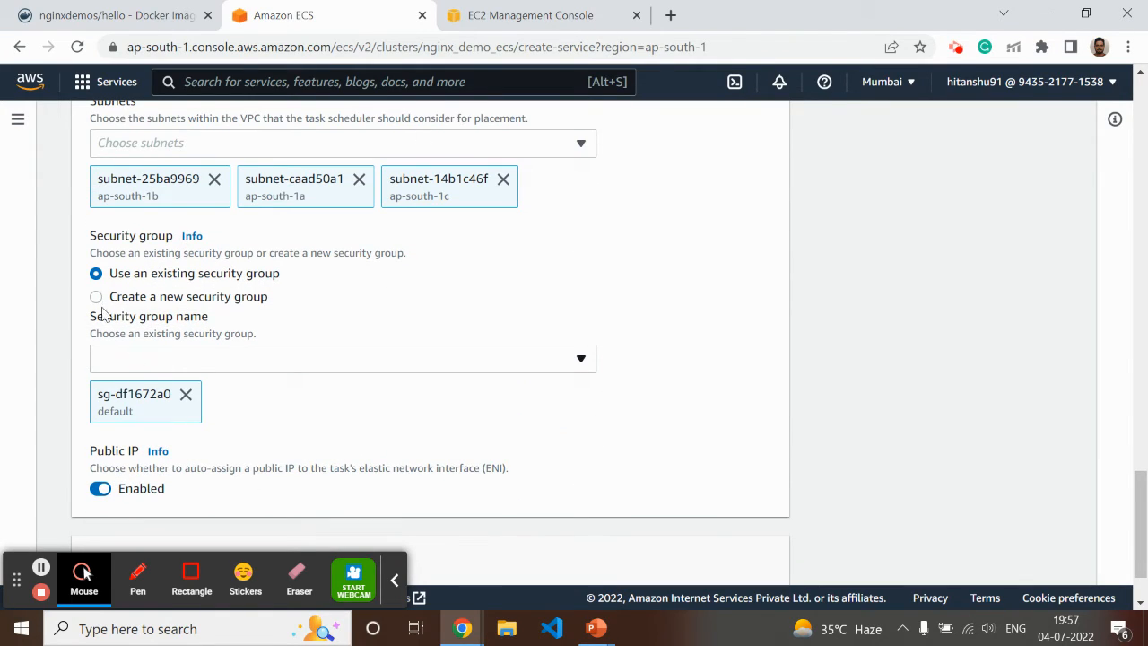
click(219, 362)
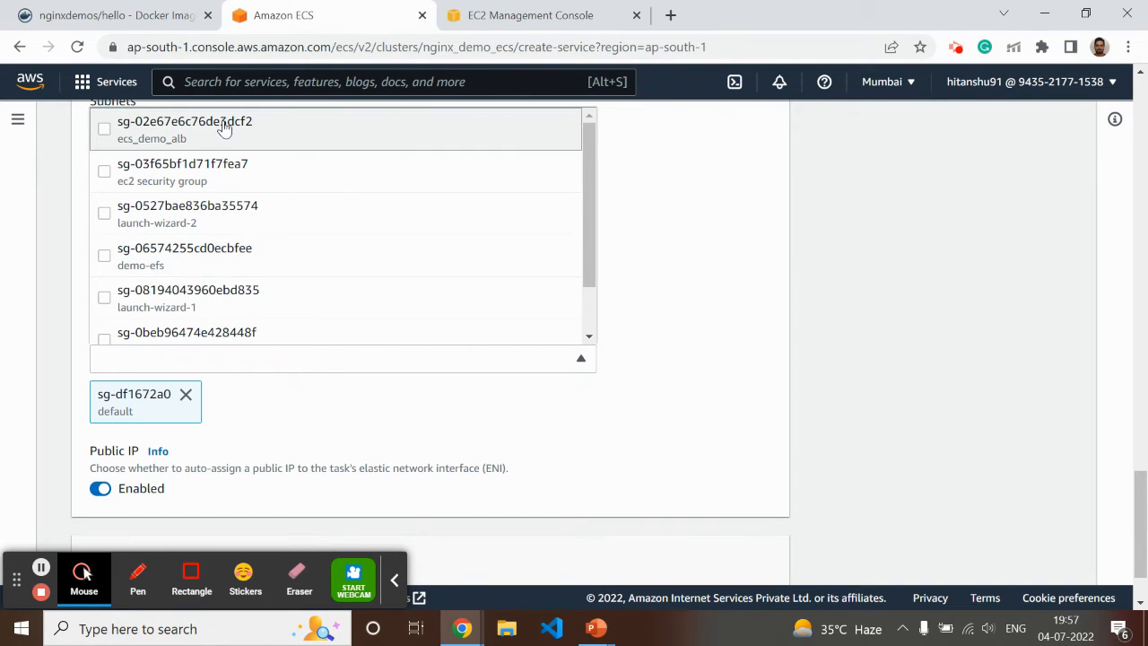
scroll(218, 161, down, 1)
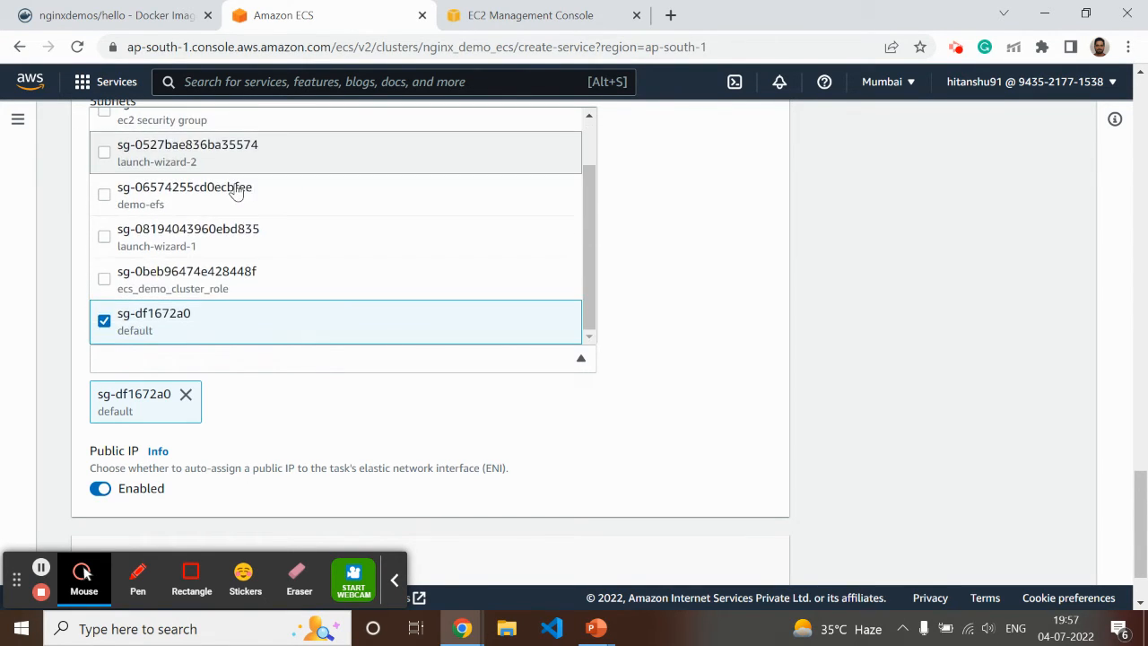
click(104, 279)
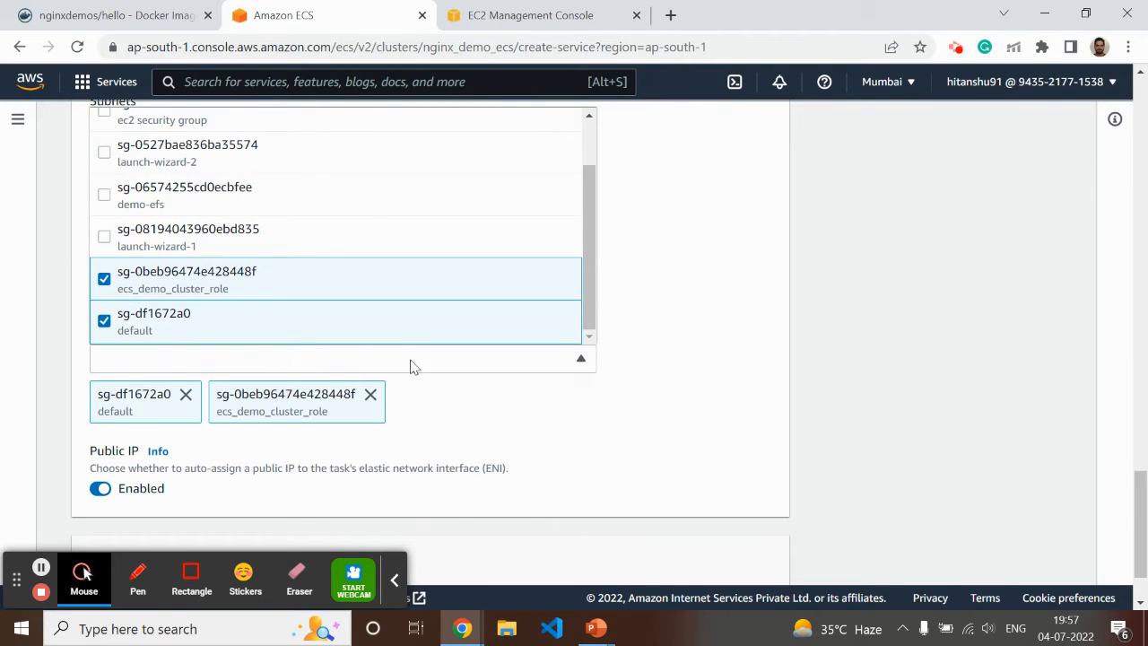
click(540, 410)
scroll(705, 379, down, 1)
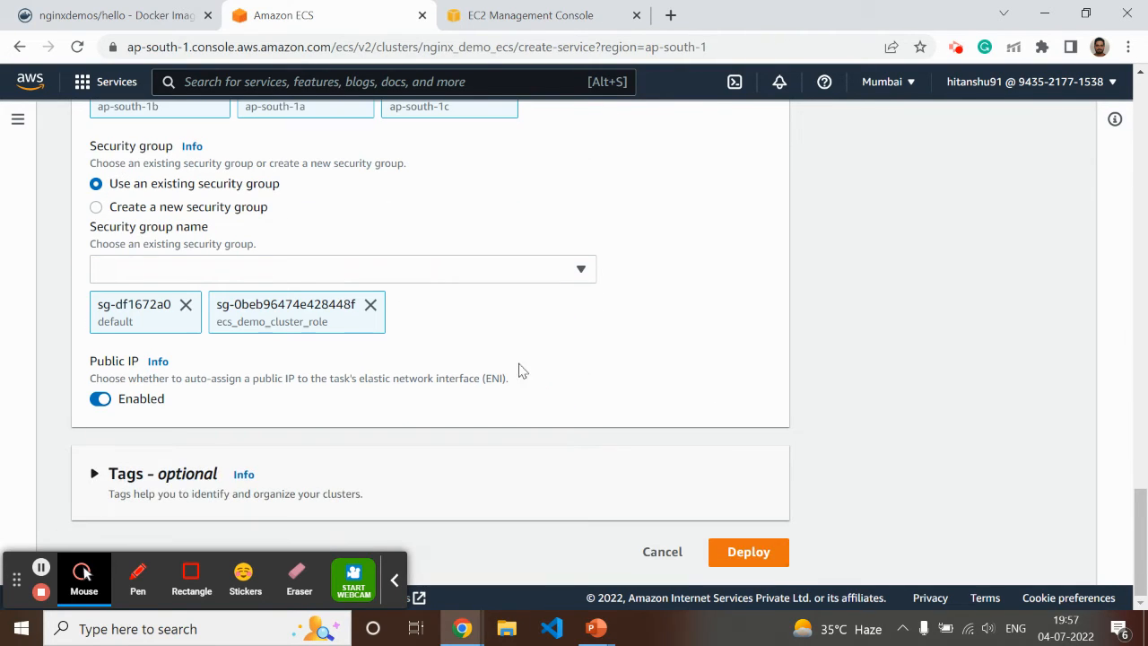
click(186, 305)
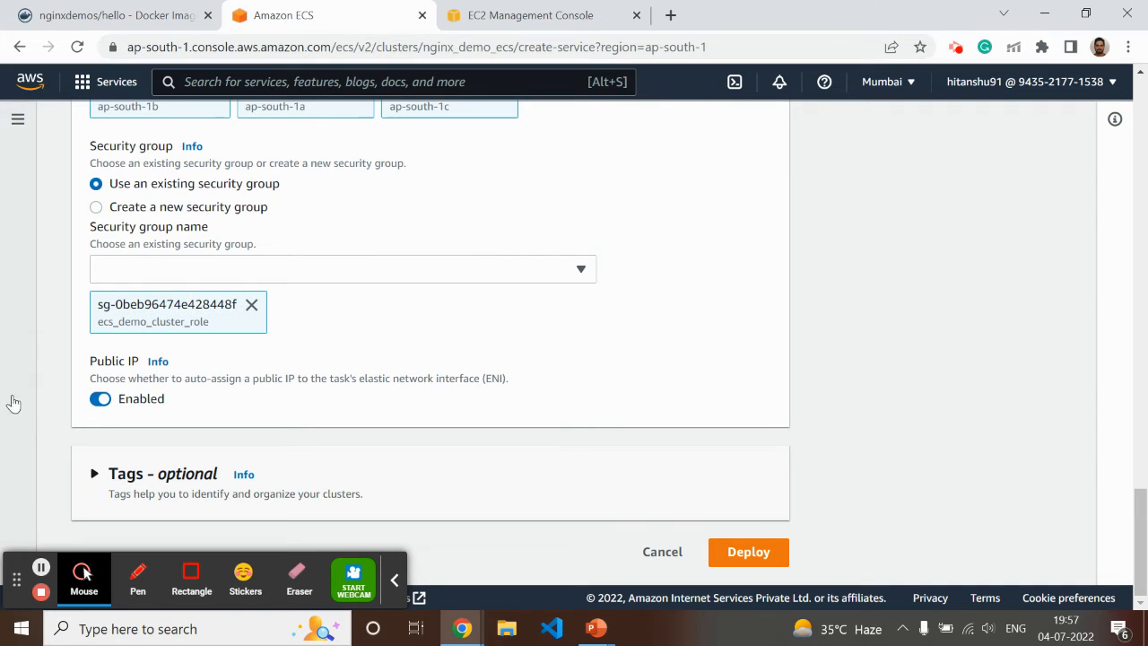
Expand the service's compute configuration and set the compute option to Launch type with FARGATE
scroll(149, 449, up, 12)
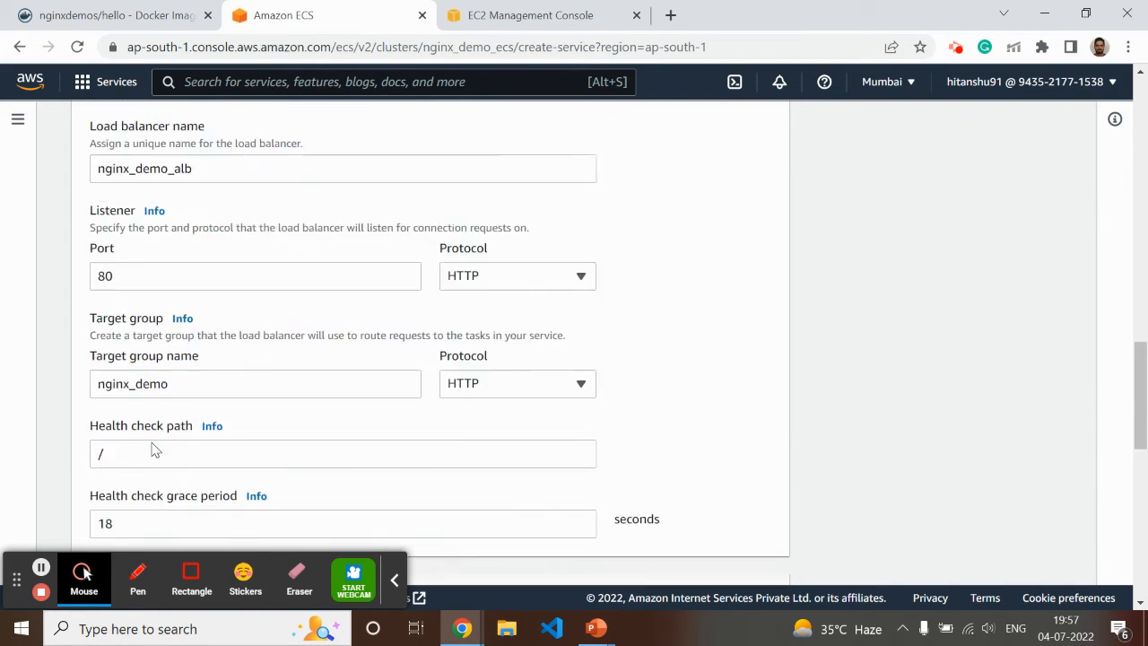
scroll(184, 457, up, 9)
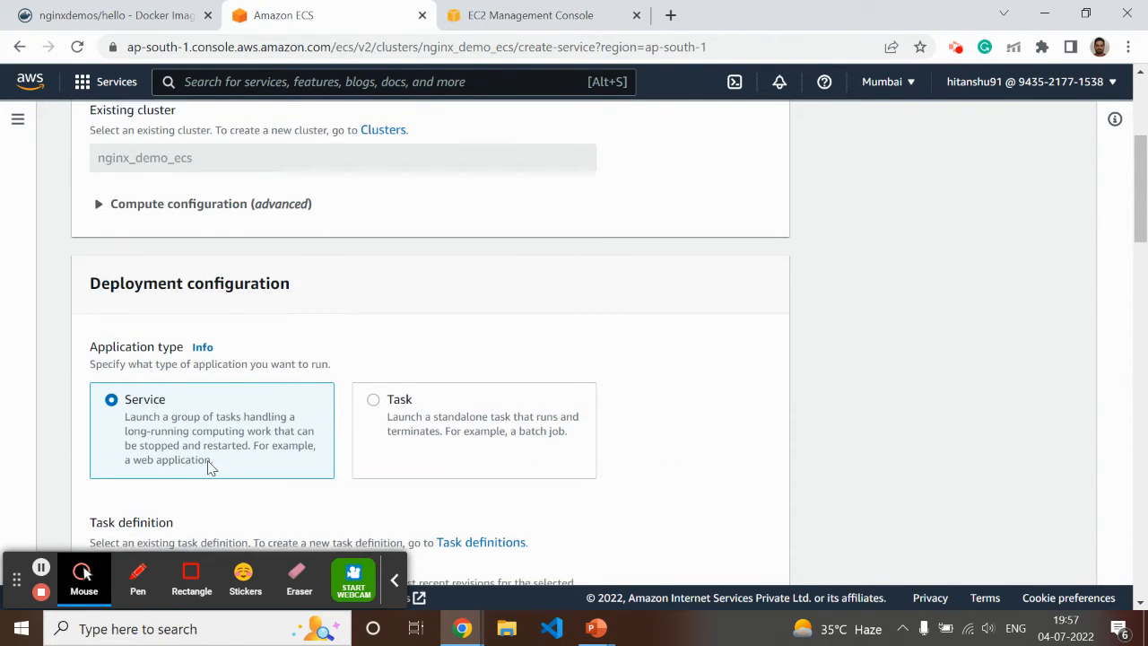
click(100, 290)
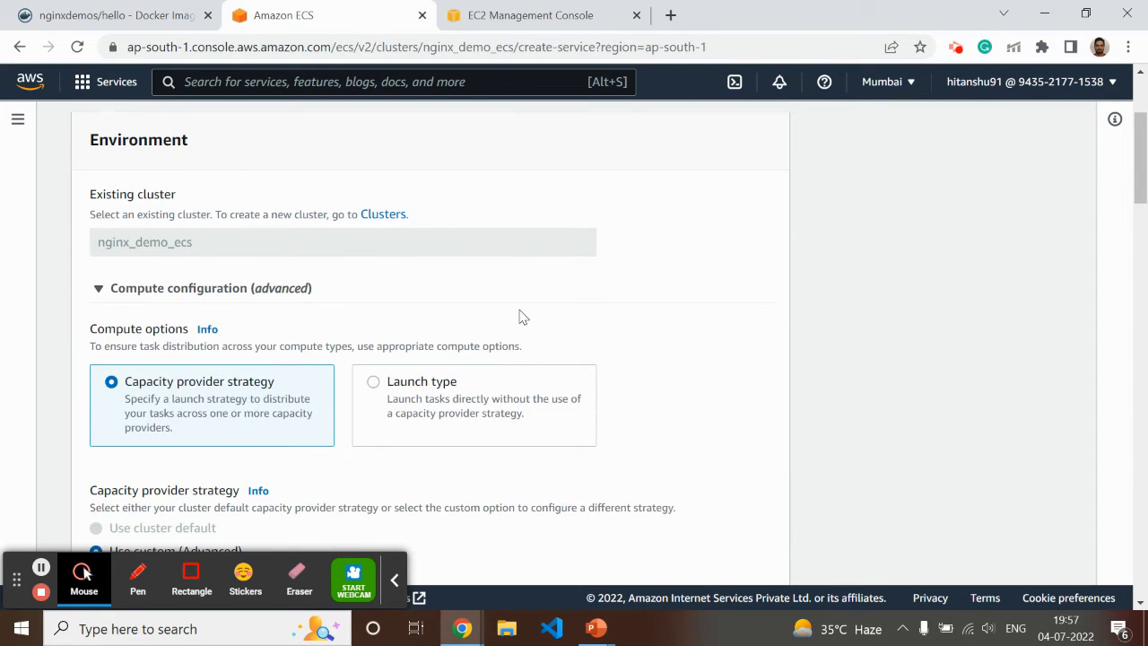
scroll(523, 315, down, 3)
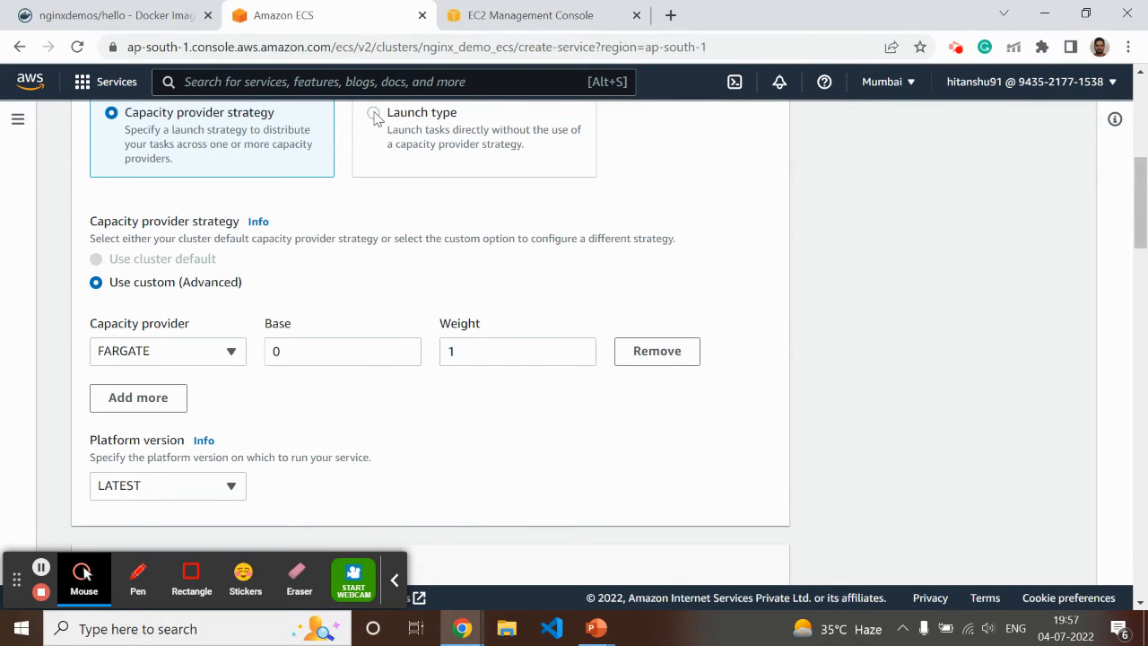
scroll(400, 232, up, 1)
click(374, 202)
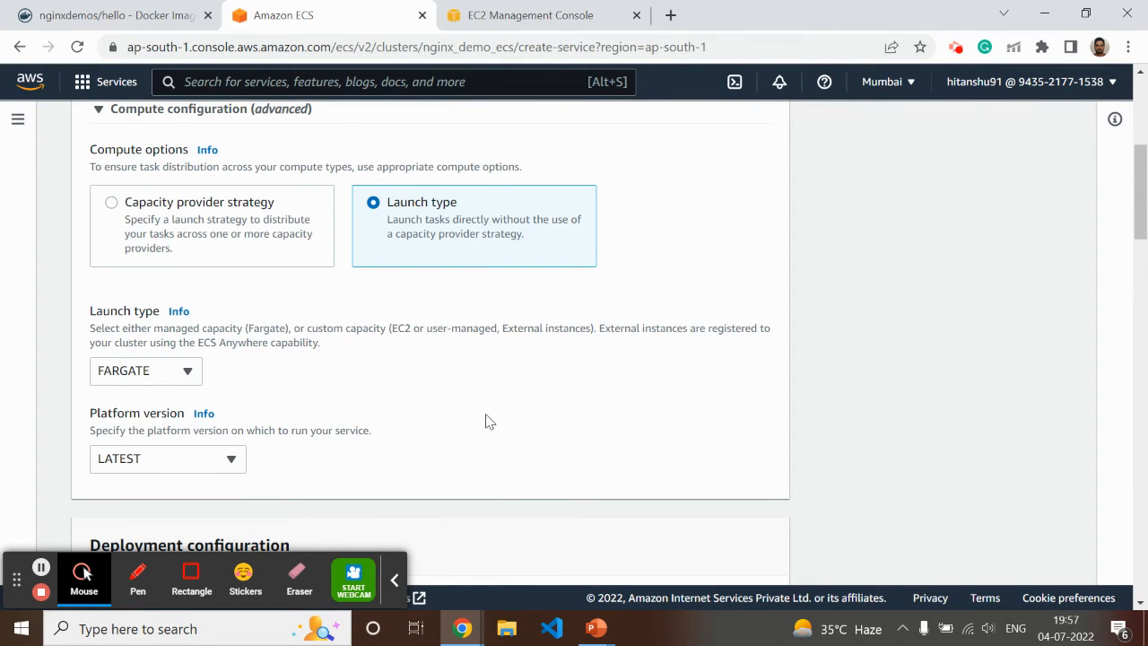
Check the optional tags section without adding any tags and deploy the service to the nginx_demo_ecs cluster
scroll(403, 489, down, 15)
scroll(401, 485, down, 12)
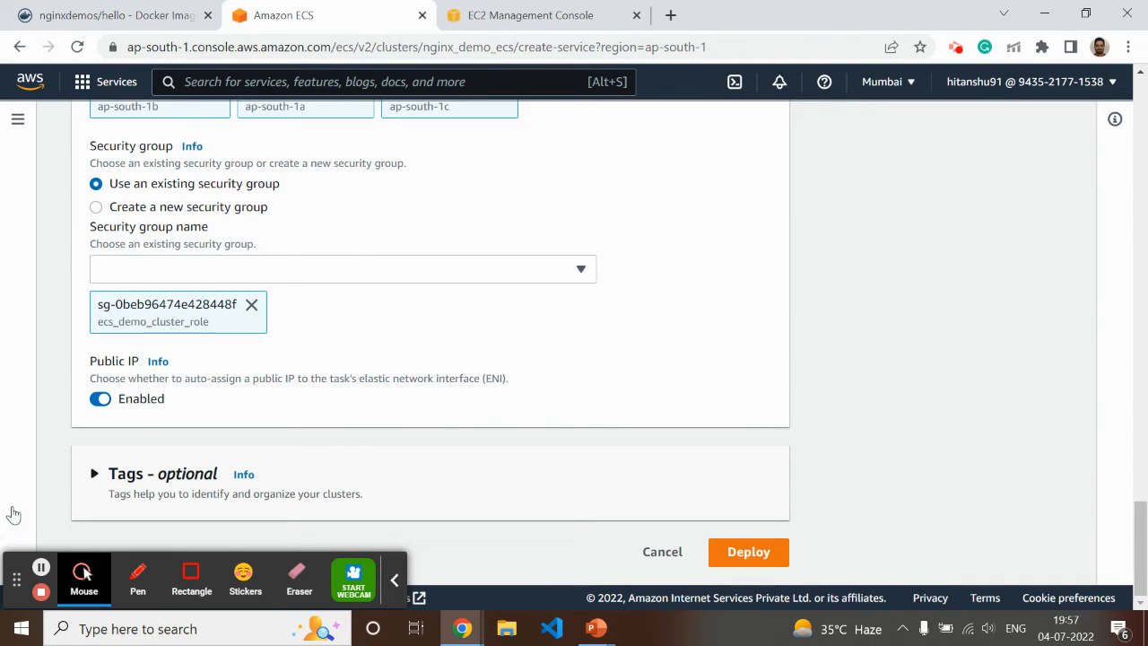
click(94, 475)
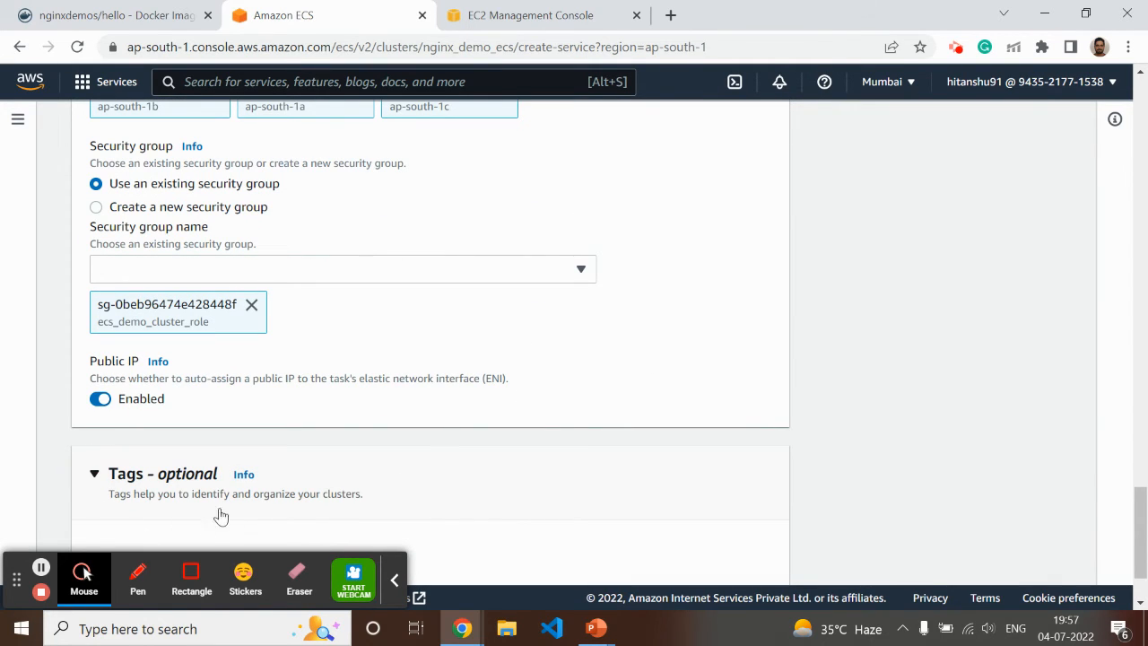
click(94, 475)
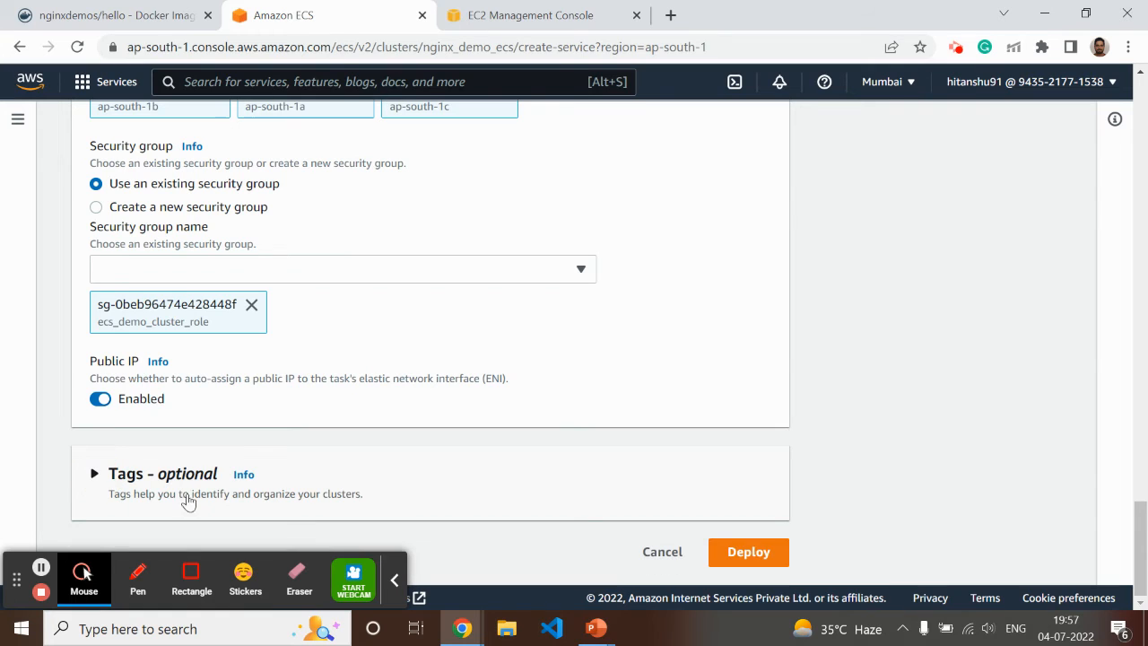
click(752, 554)
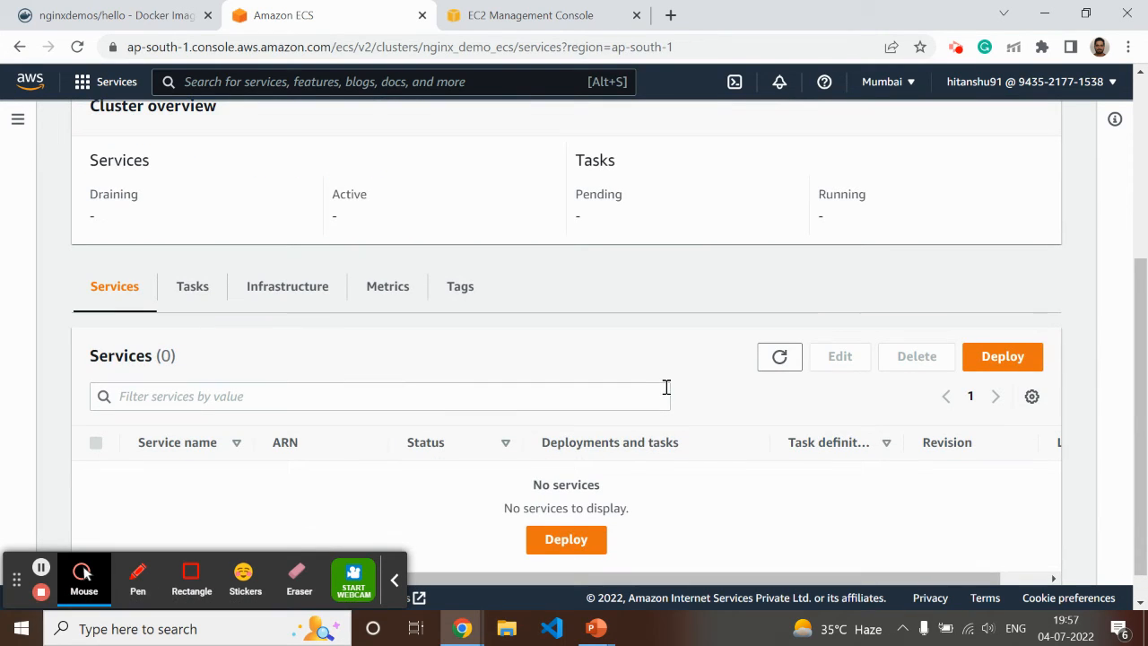
scroll(565, 385, up, 3)
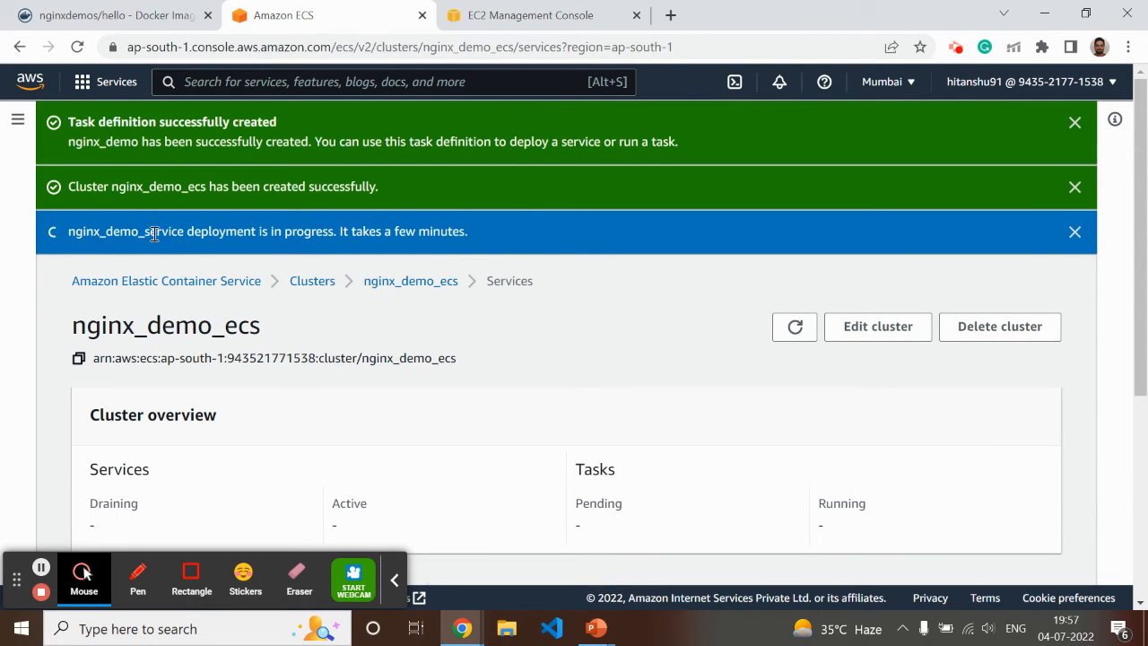
Refresh the EC2 load balancer list to look for the new load balancer, and return to the ECS cluster's deployment status
click(574, 18)
scroll(175, 471, down, 6)
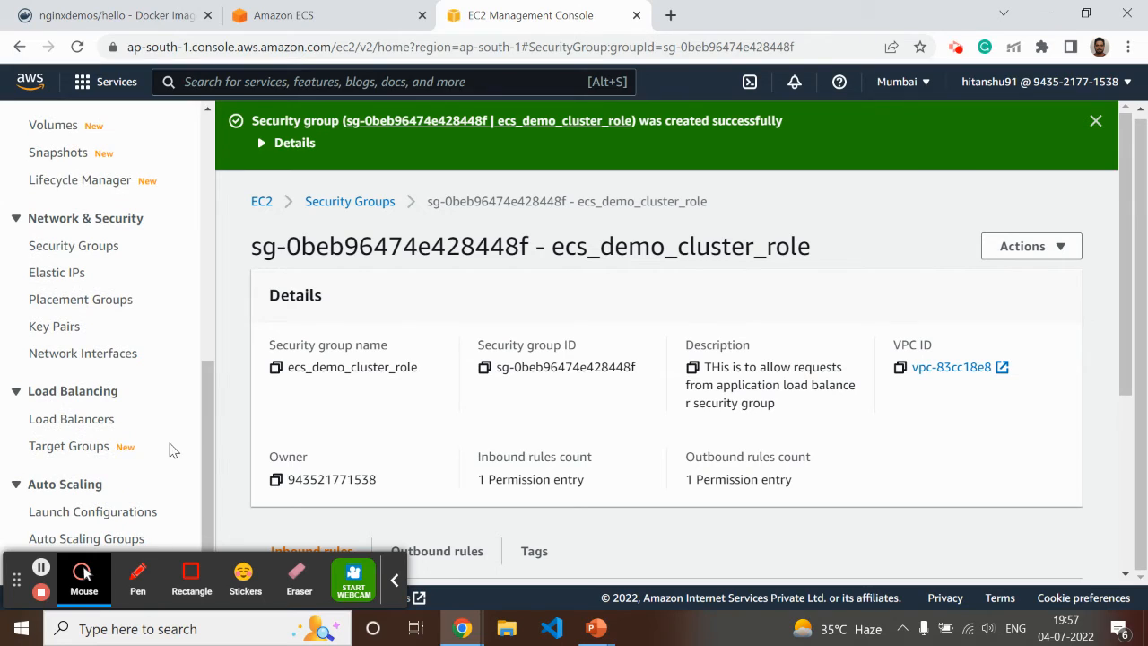
click(72, 420)
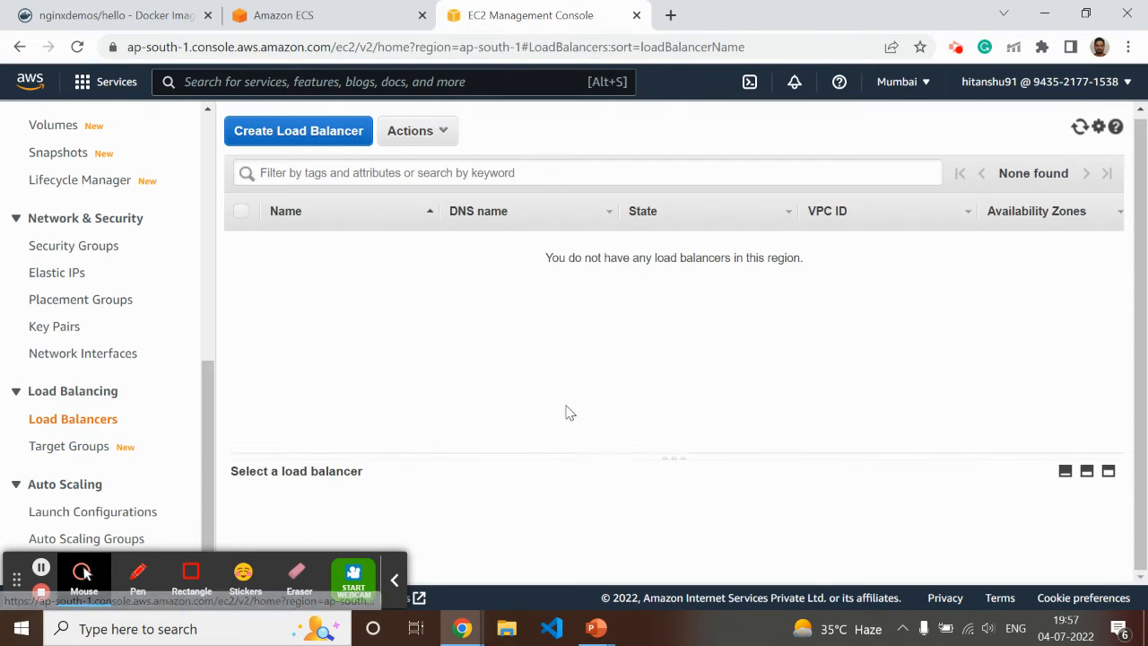
click(1080, 128)
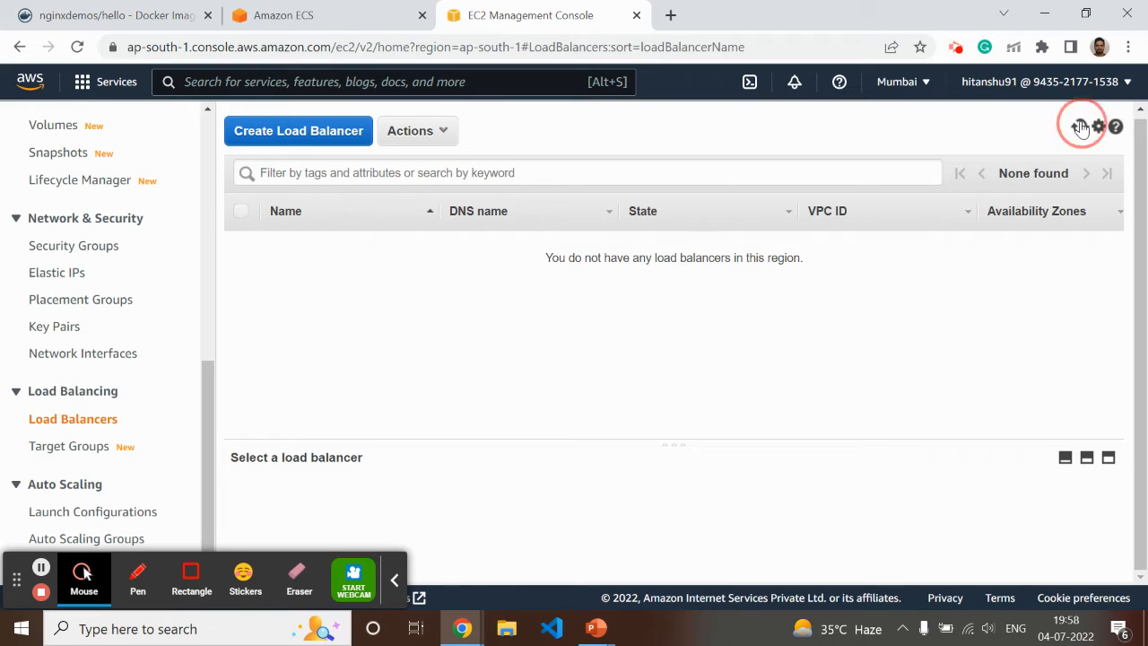
click(305, 16)
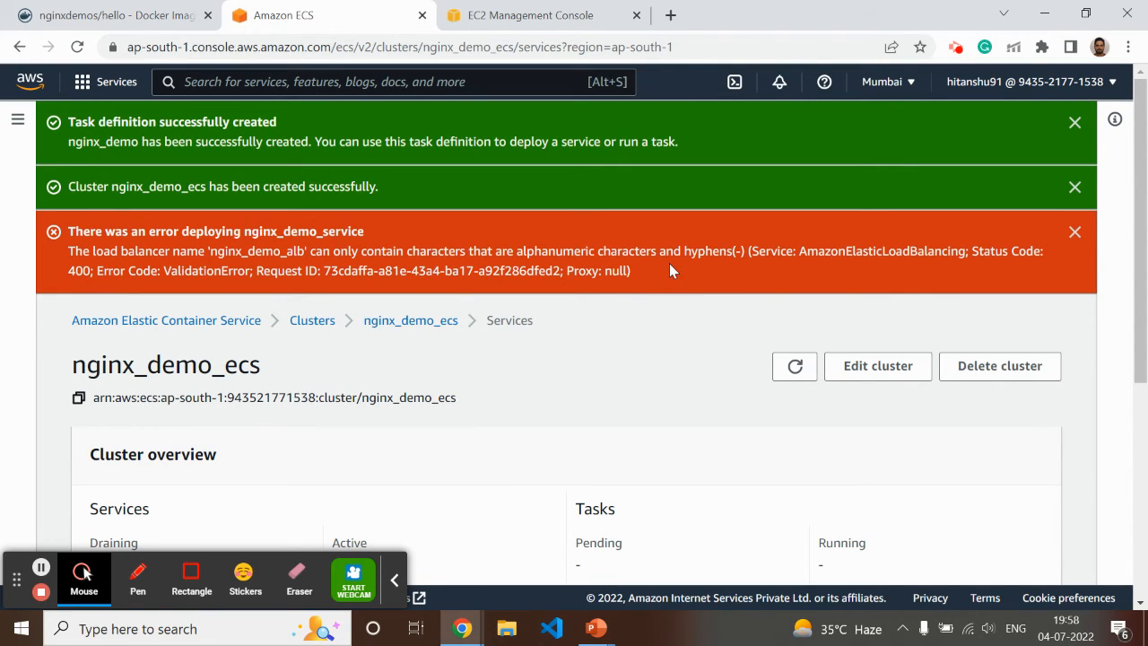
scroll(640, 314, down, 3)
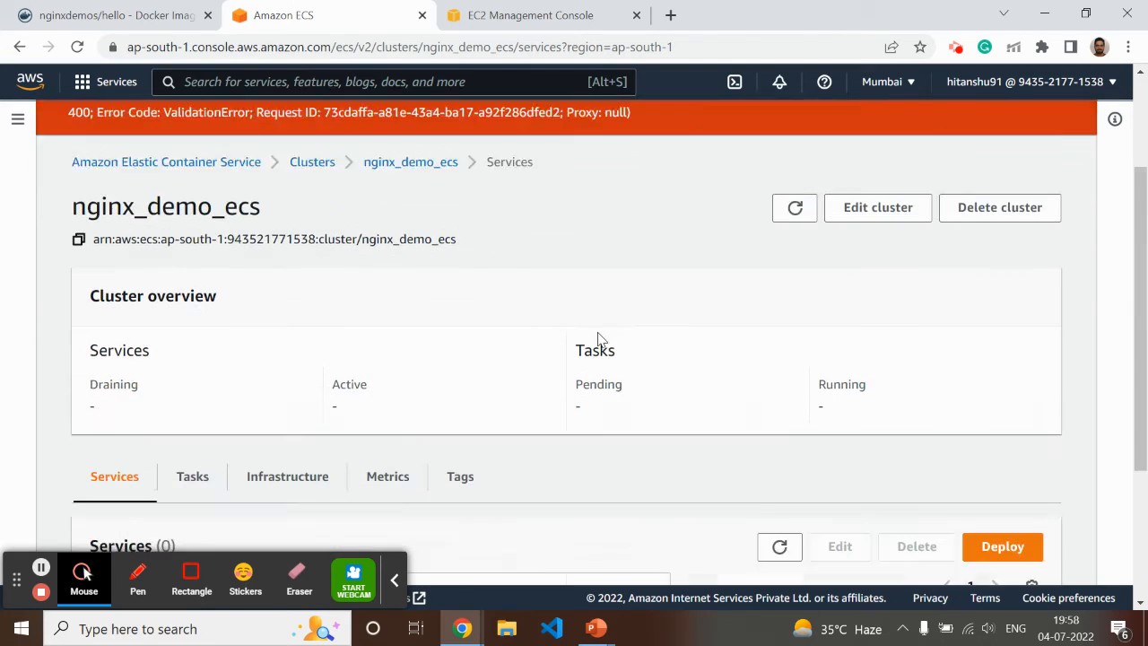
scroll(896, 233, up, 2)
click(885, 276)
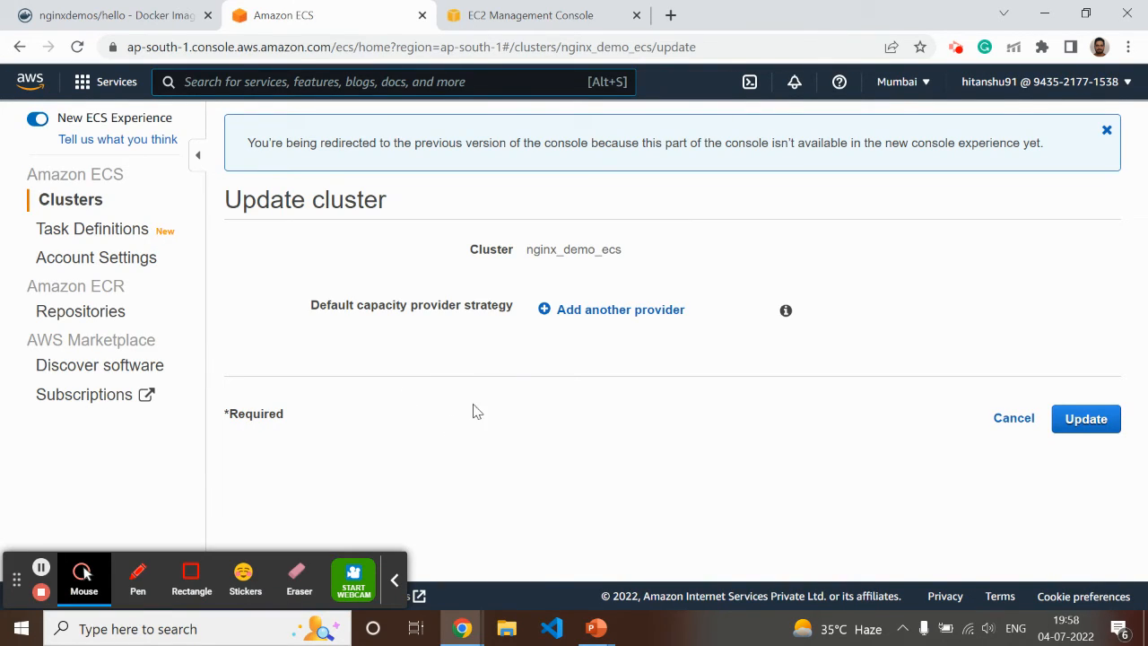
click(37, 121)
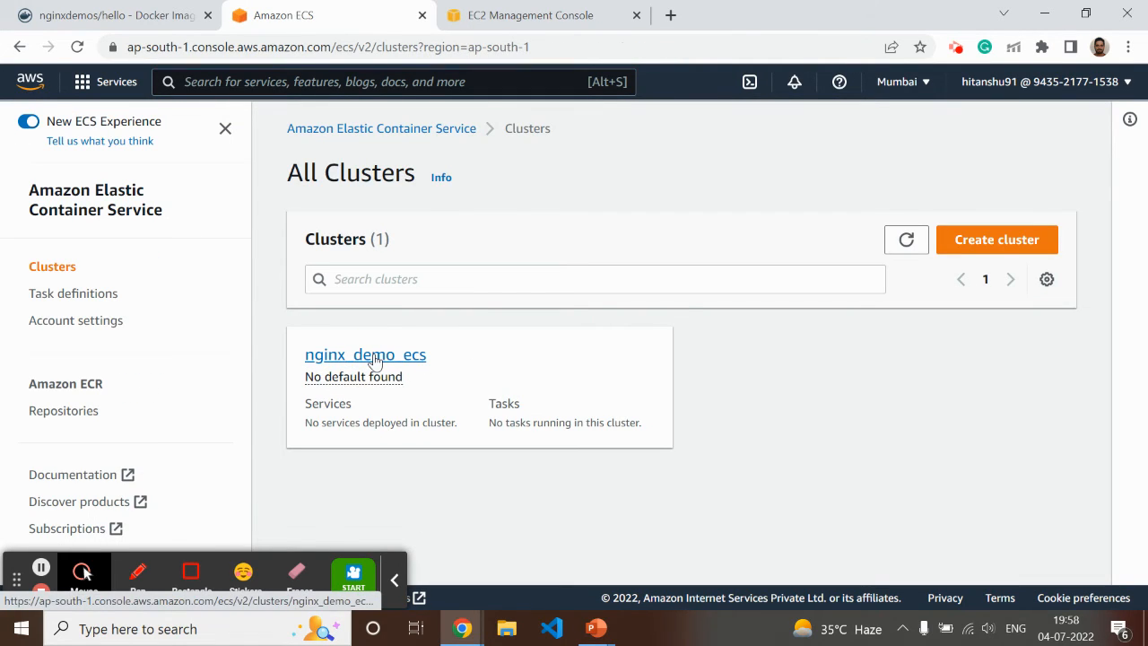
Start a new service deployment in the nginx_demo_ecs cluster and set its compute option to Launch type with FARGATE
click(374, 359)
scroll(500, 422, down, 3)
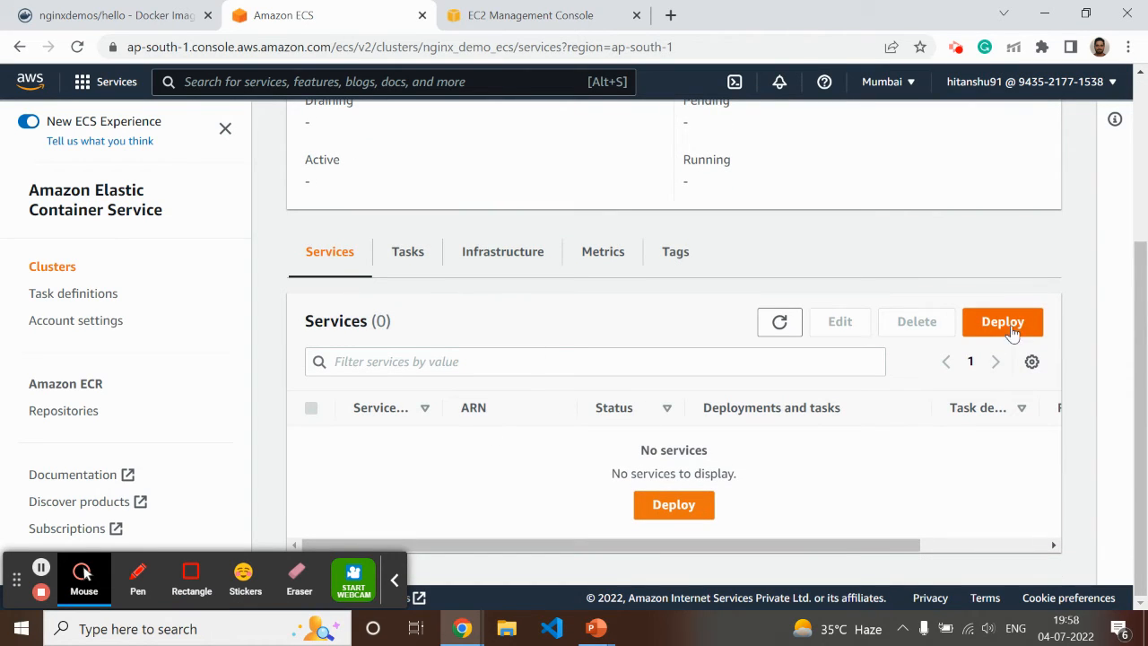
click(674, 504)
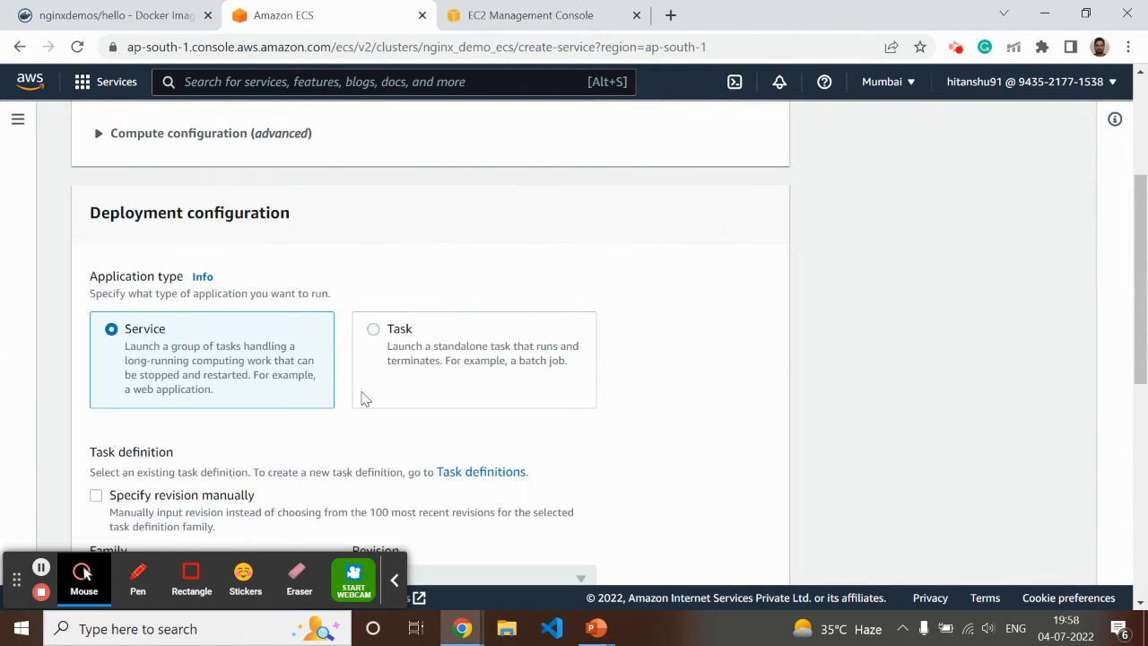
scroll(500, 307, up, 2)
click(99, 312)
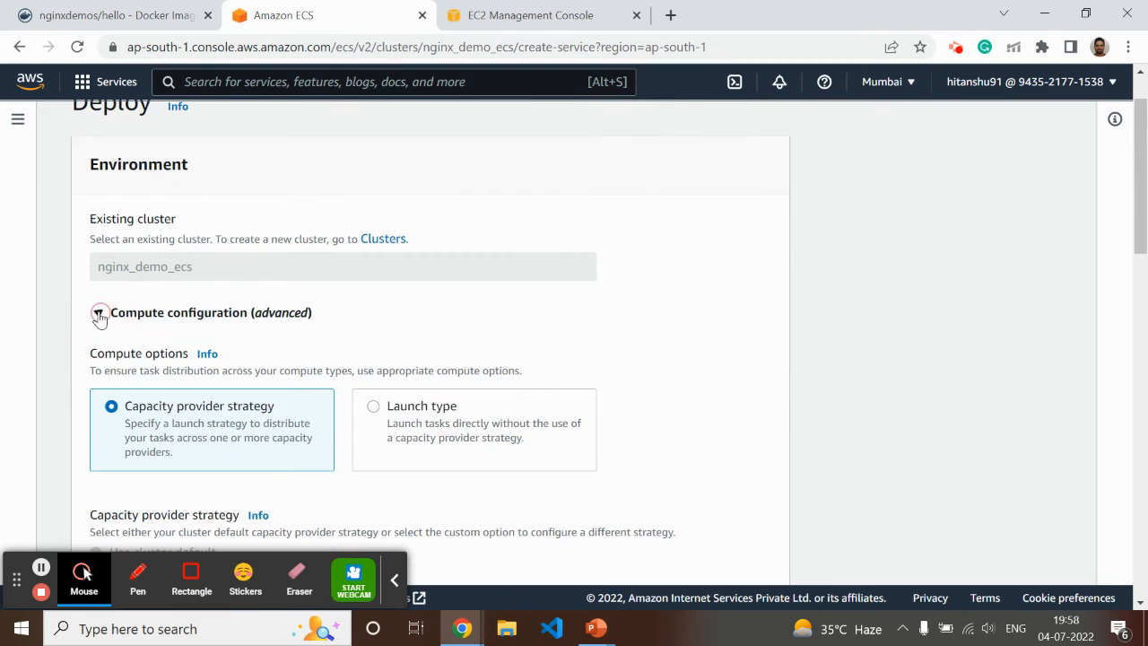
scroll(331, 356, down, 2)
click(371, 225)
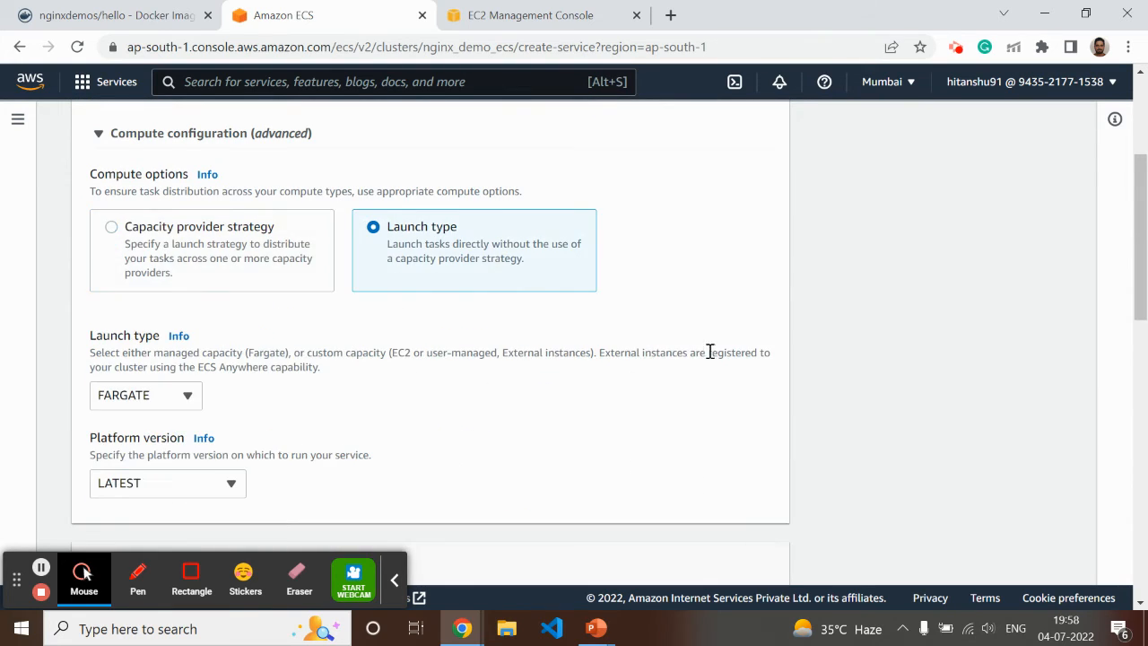
Select the task definition family nginx_demo with revision 1 (LATEST) for the service
scroll(681, 358, down, 4)
scroll(655, 374, down, 3)
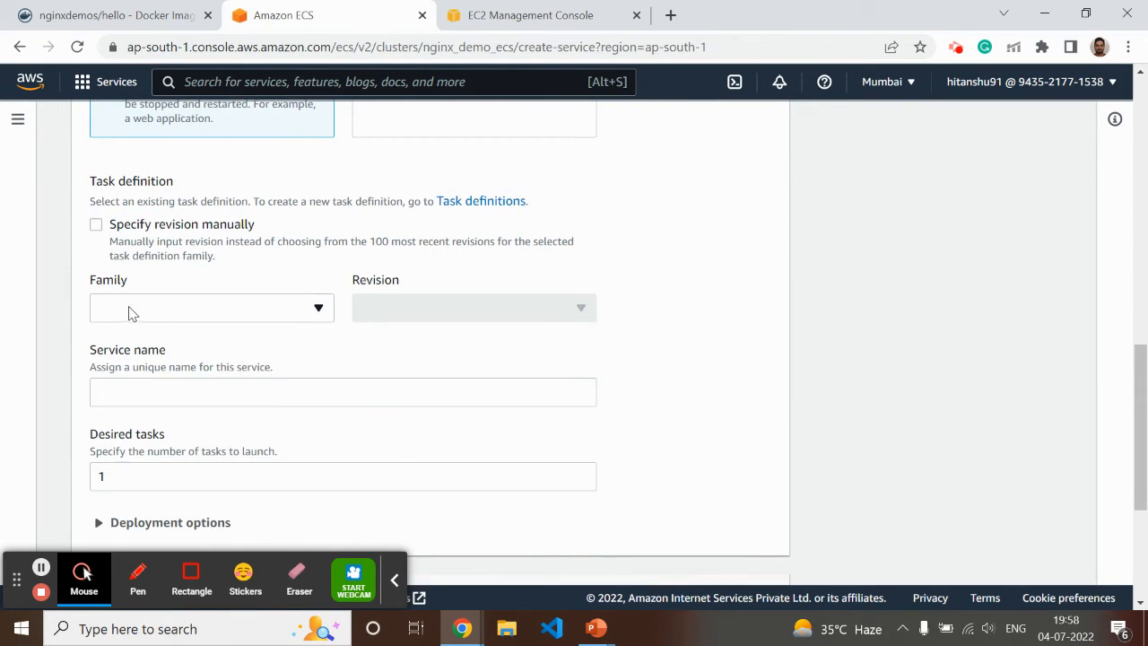
click(168, 307)
click(141, 364)
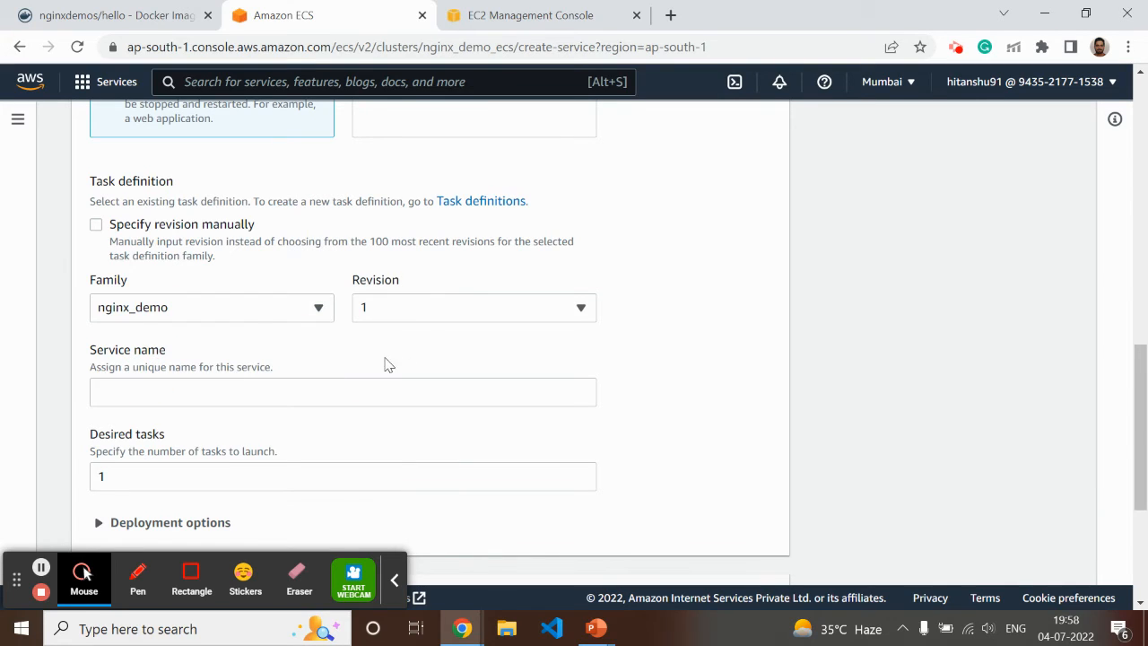
click(415, 314)
click(406, 345)
Name the service nginxdemo and set the number of desired tasks to 2
click(110, 389)
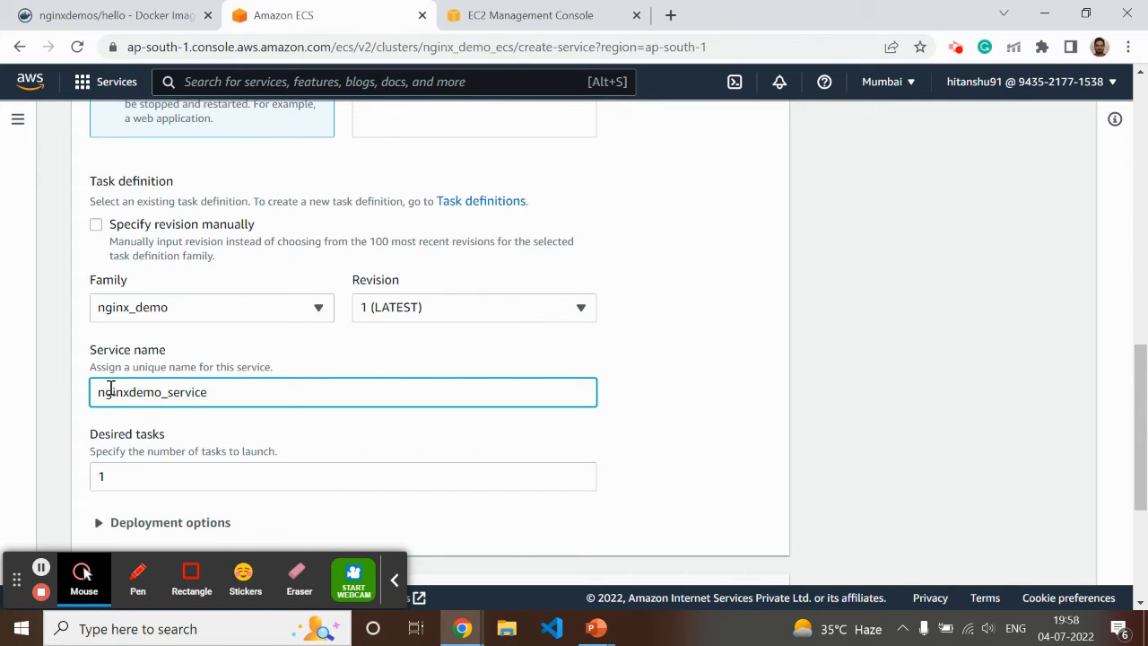
drag(213, 392, 164, 392)
key(BackSpace)
scroll(179, 448, down, 2)
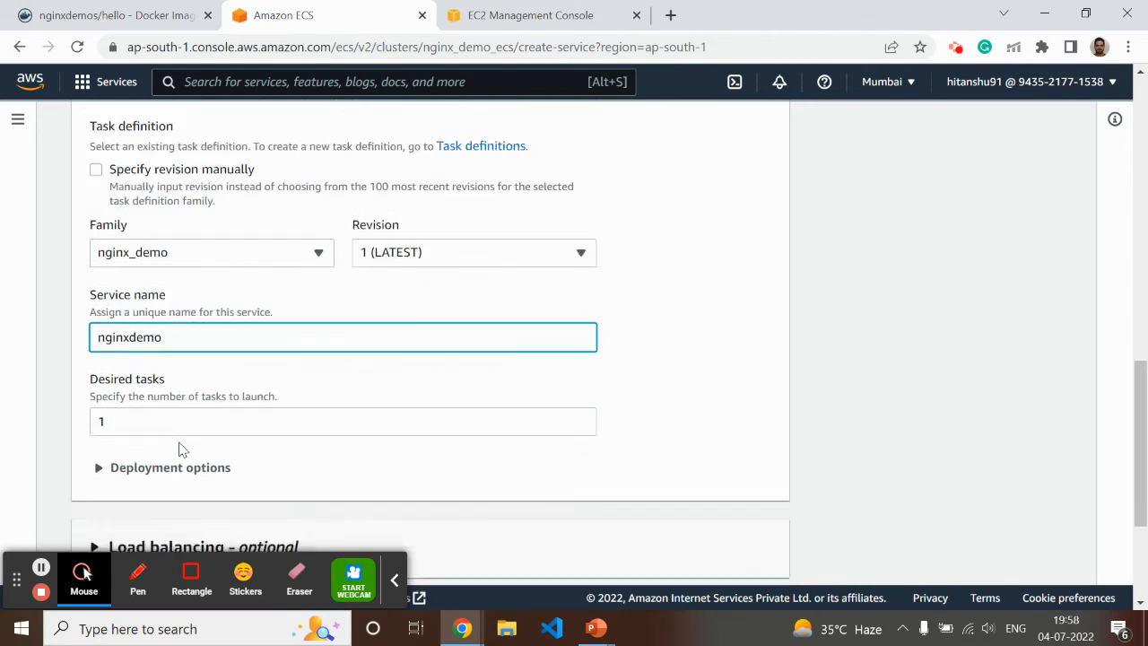
click(134, 297)
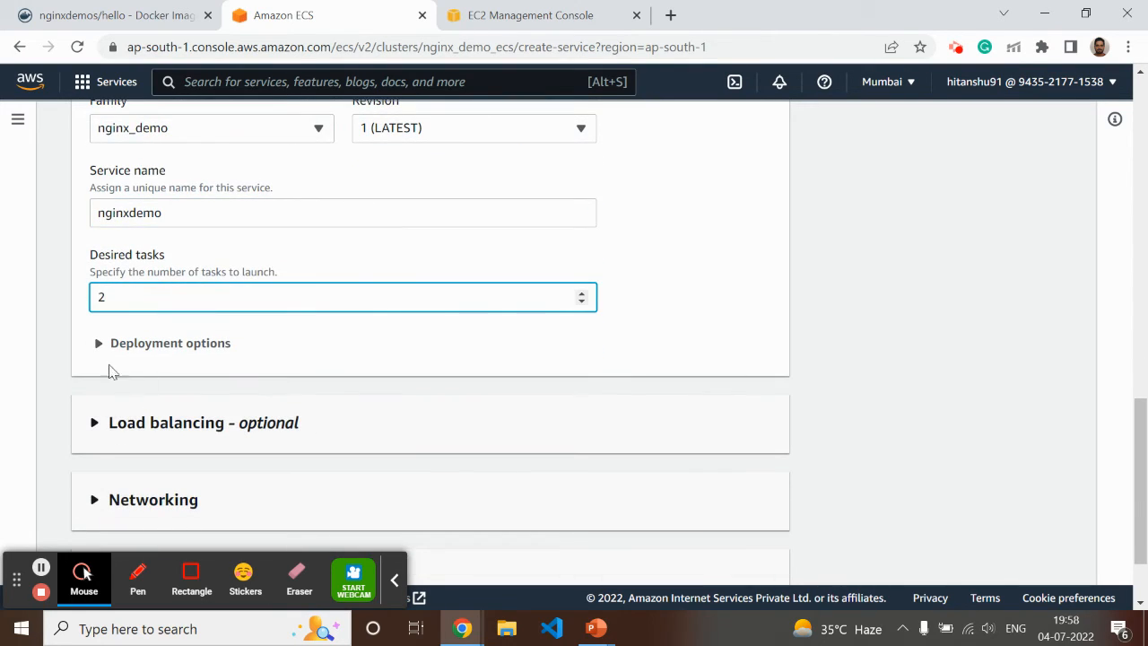
Enable load balancing with a new Application Load Balancer named nginx_demo_alb
scroll(96, 386, down, 1)
click(97, 334)
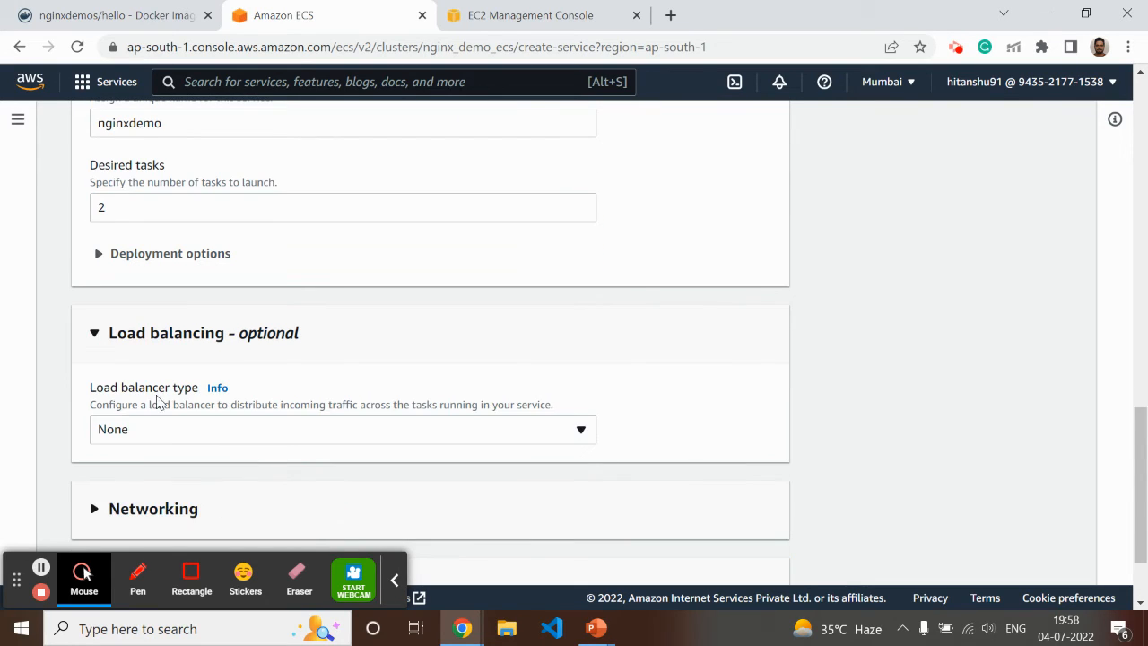
scroll(157, 402, down, 1)
click(174, 320)
click(171, 395)
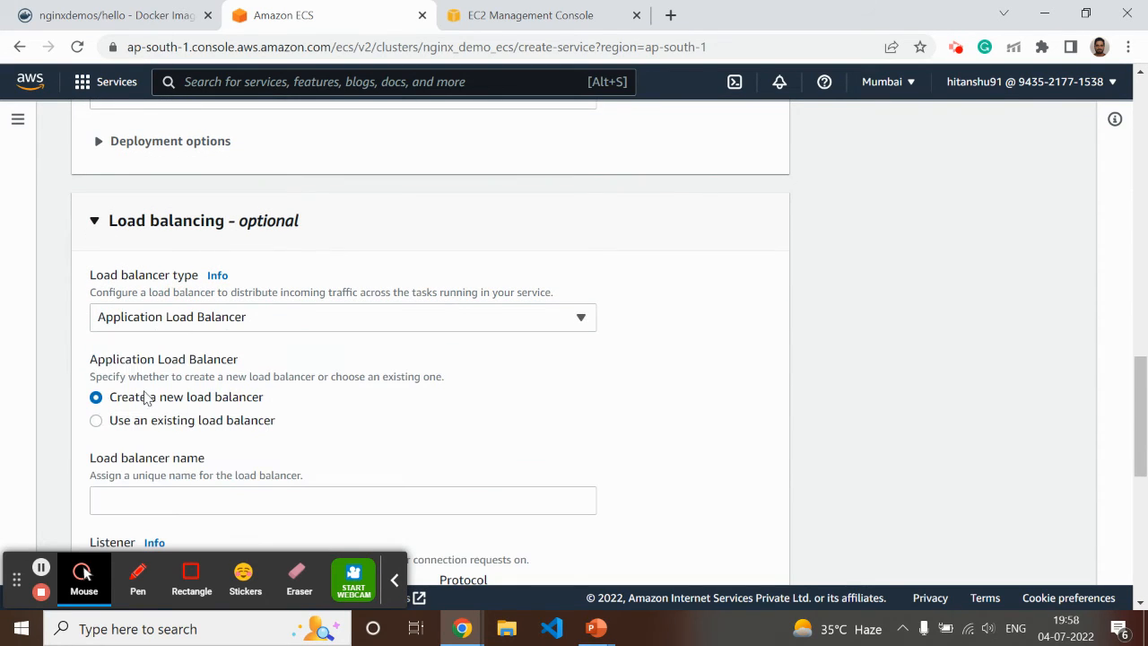
click(120, 499)
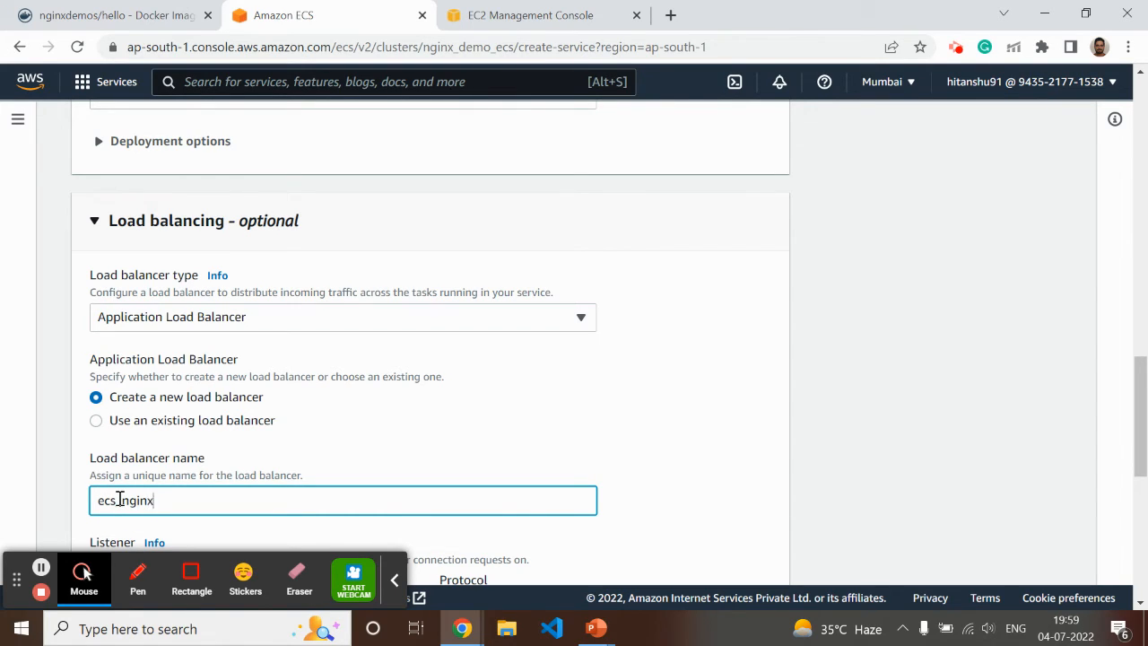
key(BackSpace)
key(BackSpace)
key(BackSpace)
key(BackSpace)
key(BackSpace)
key(BackSpace)
key(BackSpace)
key(BackSpace)
Define the target group nginx_demo with protocol HTTP, health check path / and a health check grace period of 18 seconds
scroll(133, 487, down, 4)
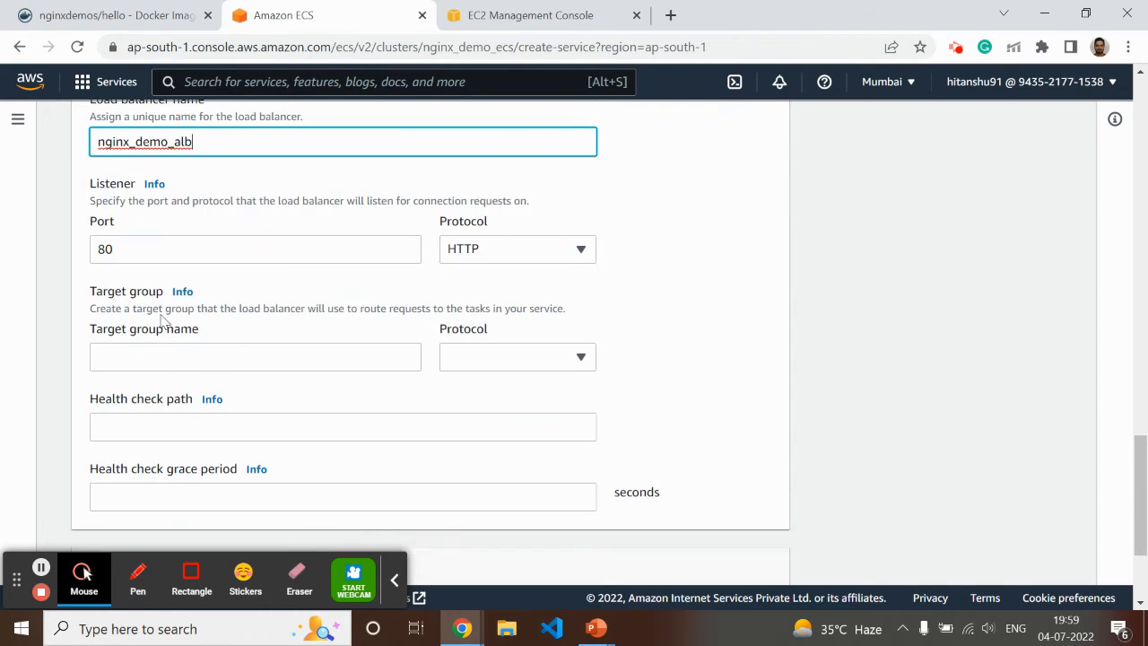
click(125, 354)
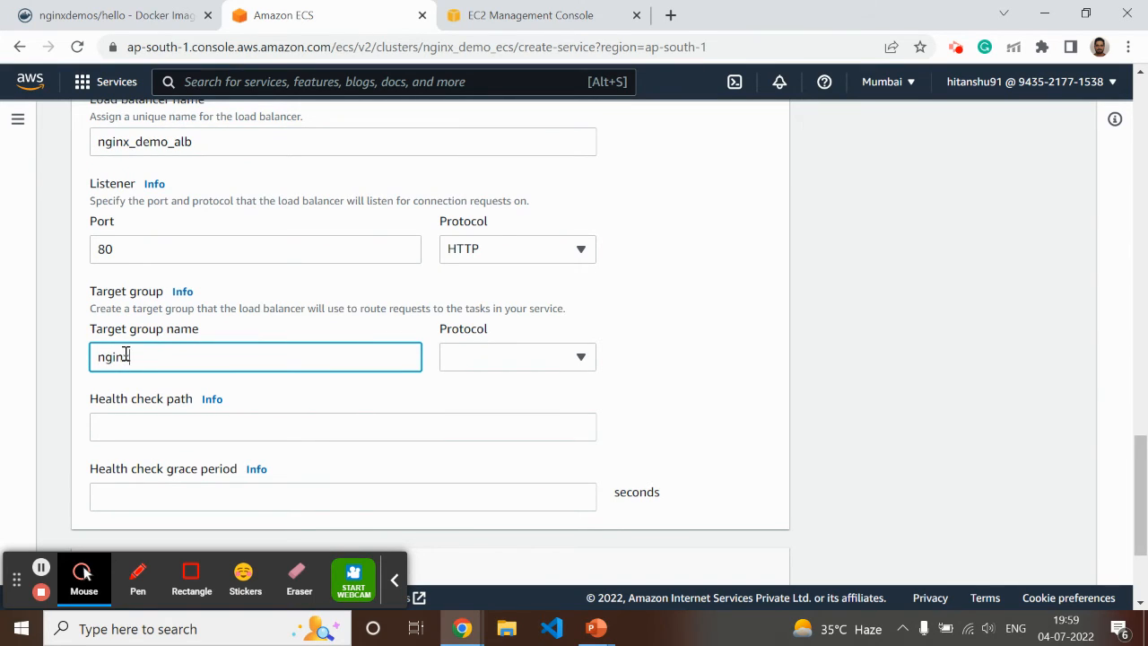
text(nginx_Demo)
click(147, 356)
key(BackSpace)
text(d)
click(487, 363)
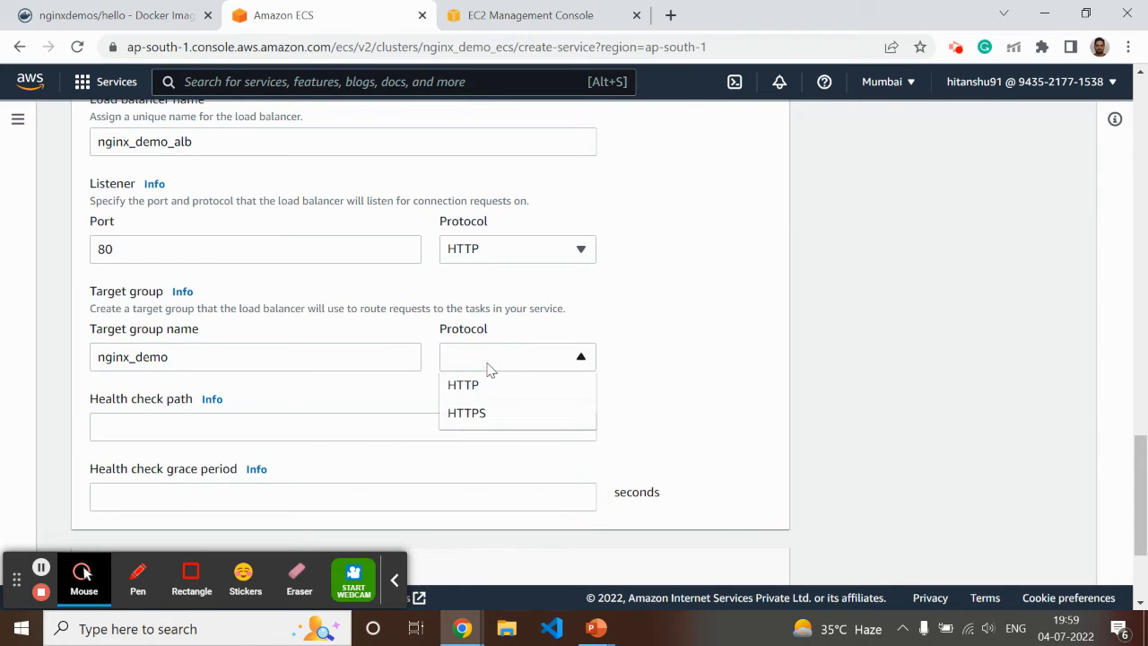
click(476, 385)
click(158, 428)
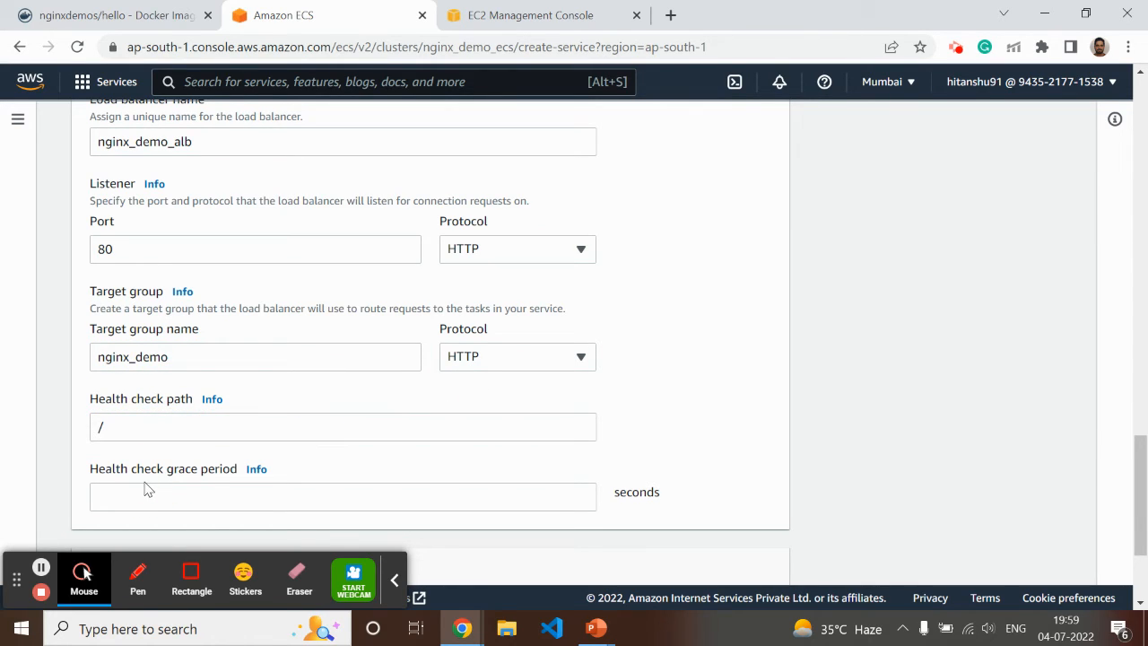
click(201, 496)
Add the existing security group ecs_demo_cluster_role alongside the default one in the networking settings and try to deploy the service
scroll(201, 496, down, 2)
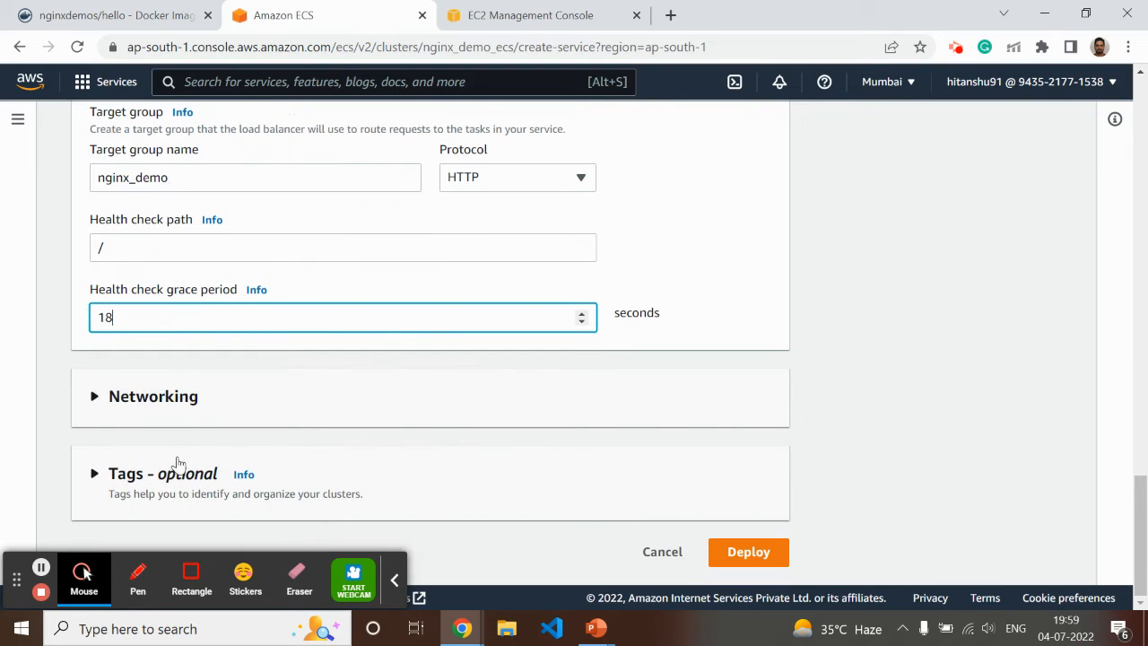
click(91, 399)
scroll(288, 421, down, 4)
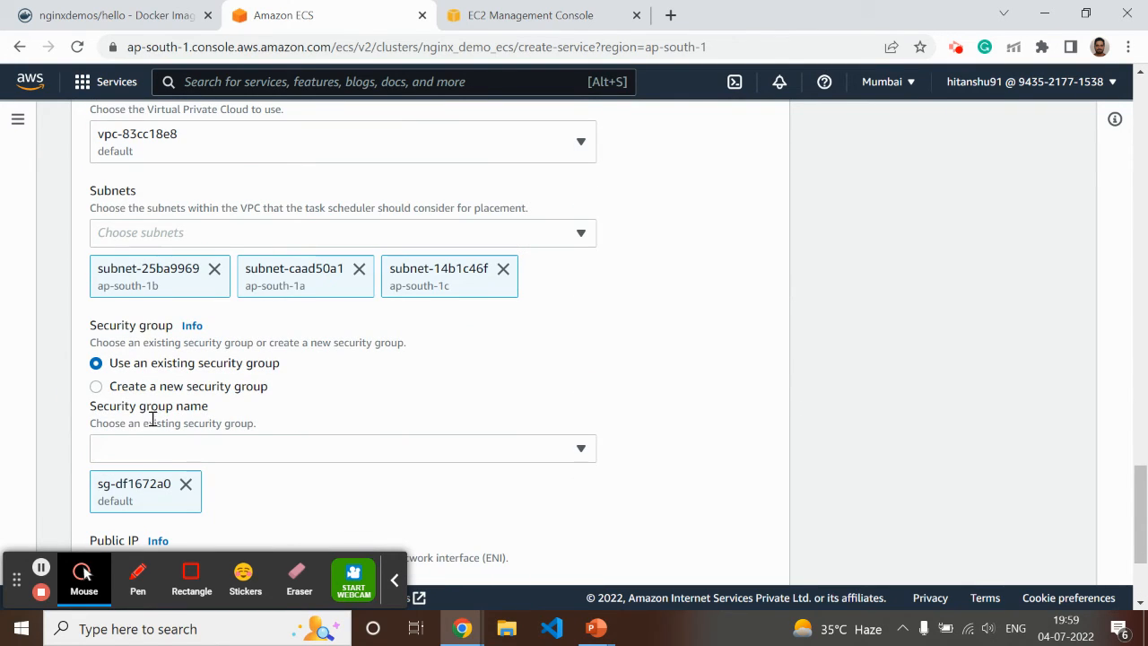
click(174, 450)
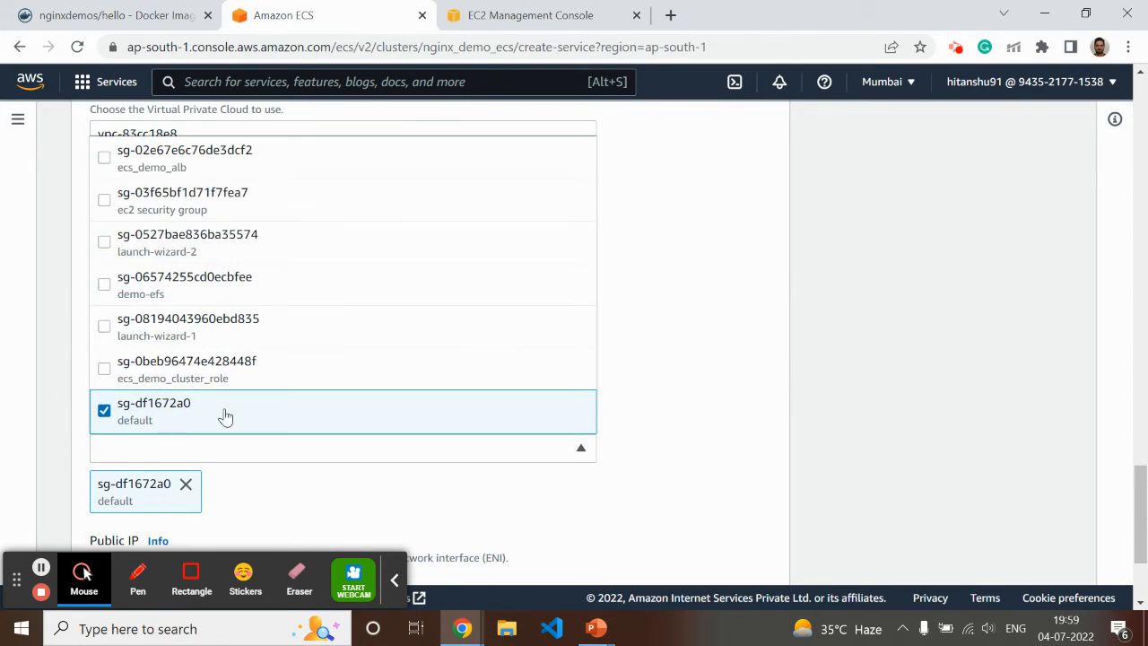
click(104, 368)
click(722, 335)
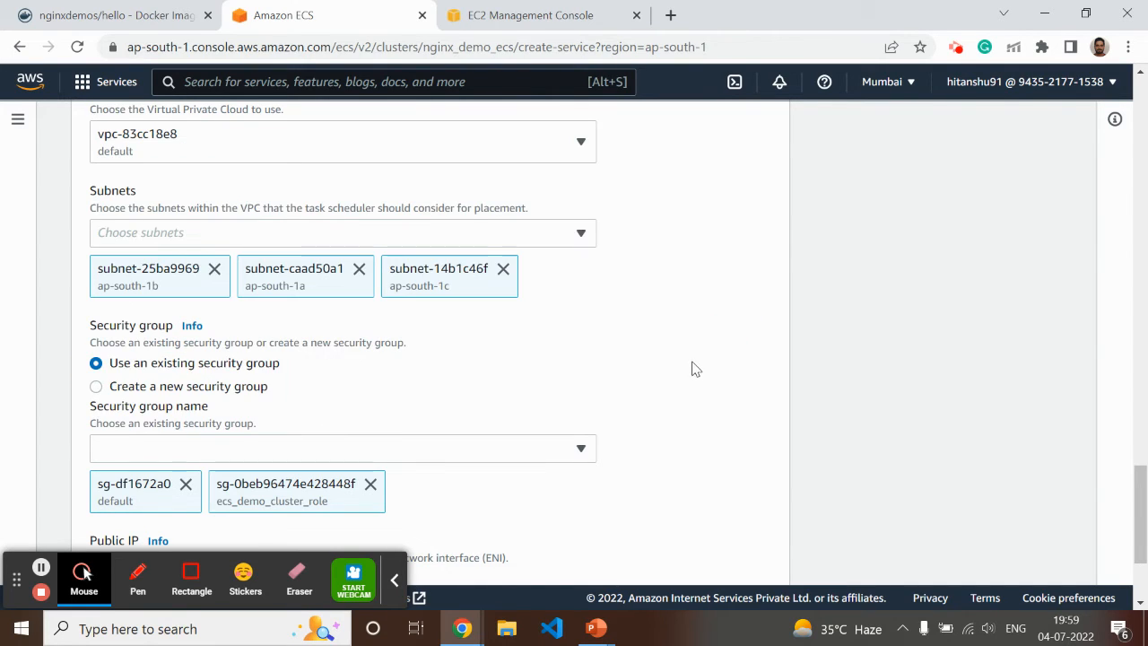
scroll(692, 365, down, 2)
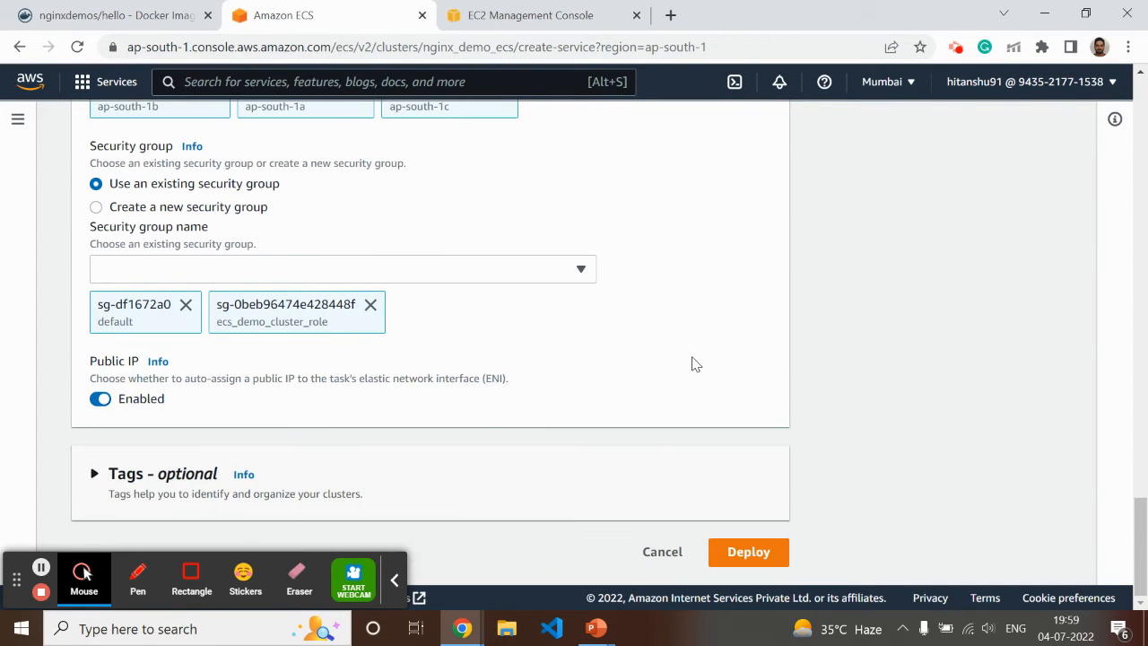
click(748, 552)
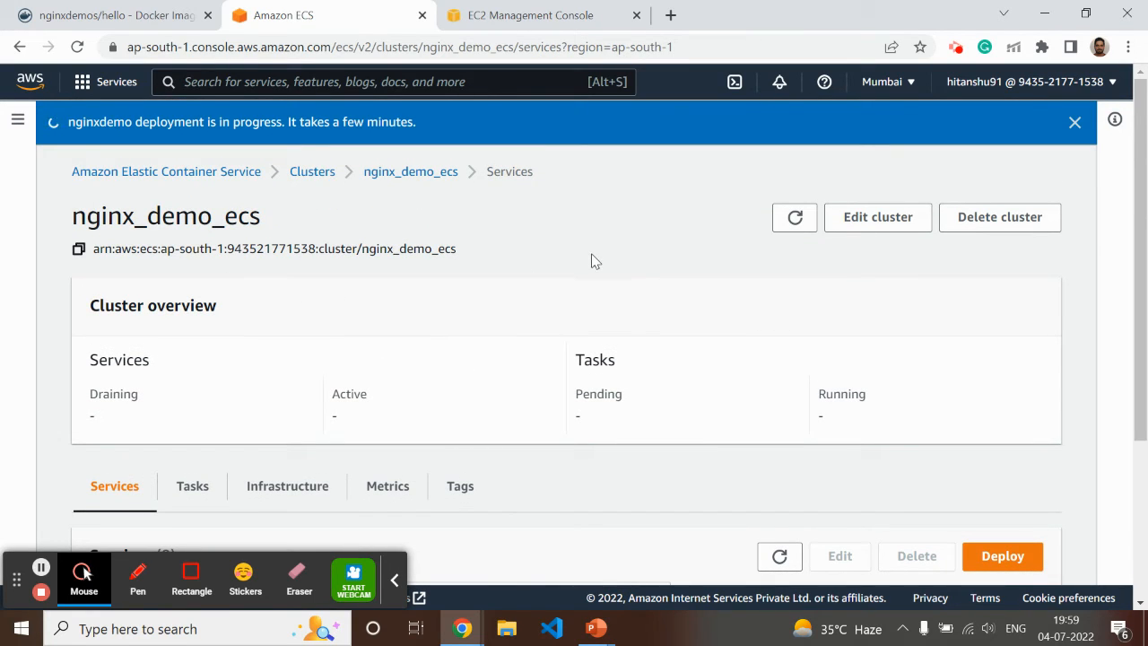
Refresh the EC2 load balancer list again and check the nginxdemo deployment status on the ECS cluster page
click(613, 13)
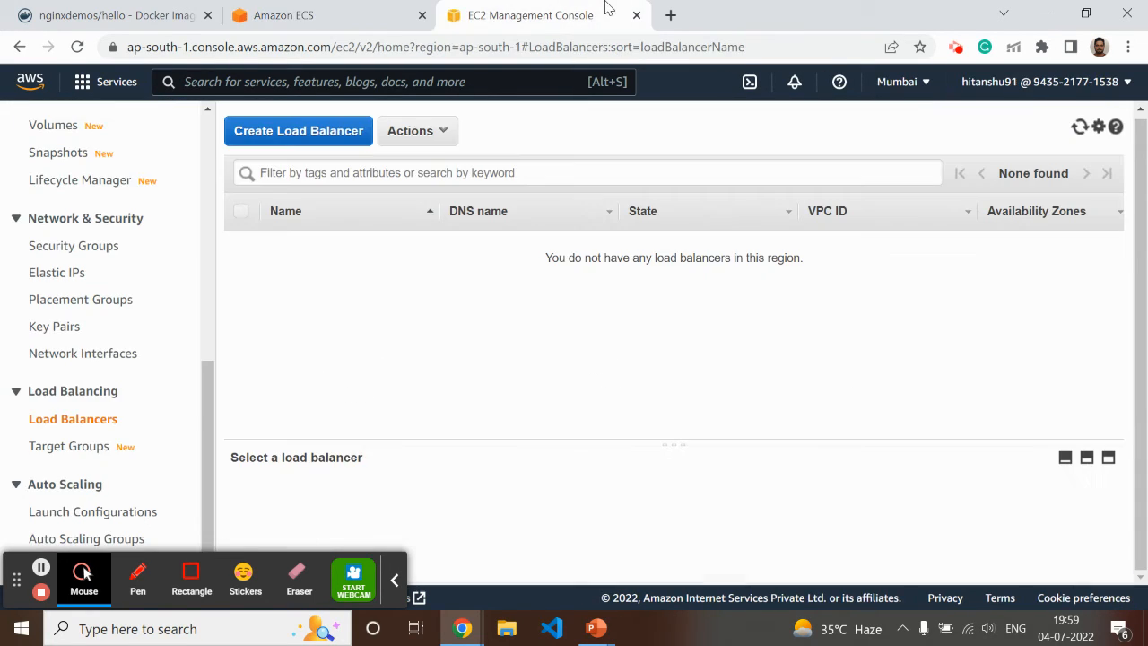
click(1078, 127)
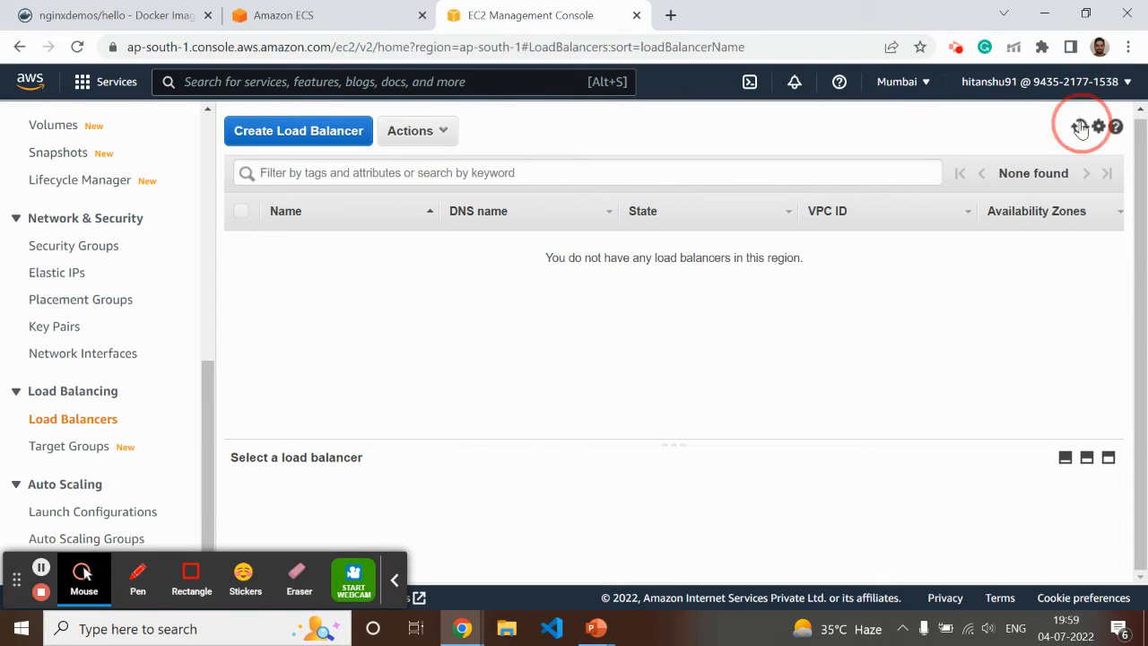
click(1078, 127)
click(281, 25)
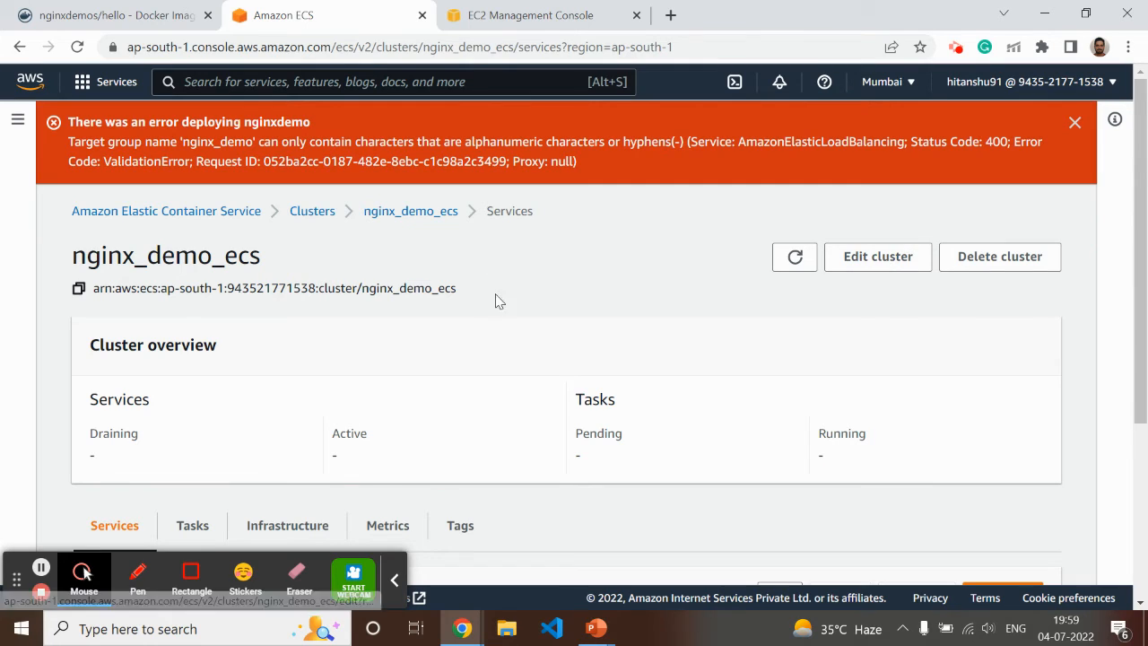
Start a new service deployment on the nginx_demo_ecs cluster using task definition family nginx_demo, revision 1 (LATEST)
scroll(496, 323, down, 3)
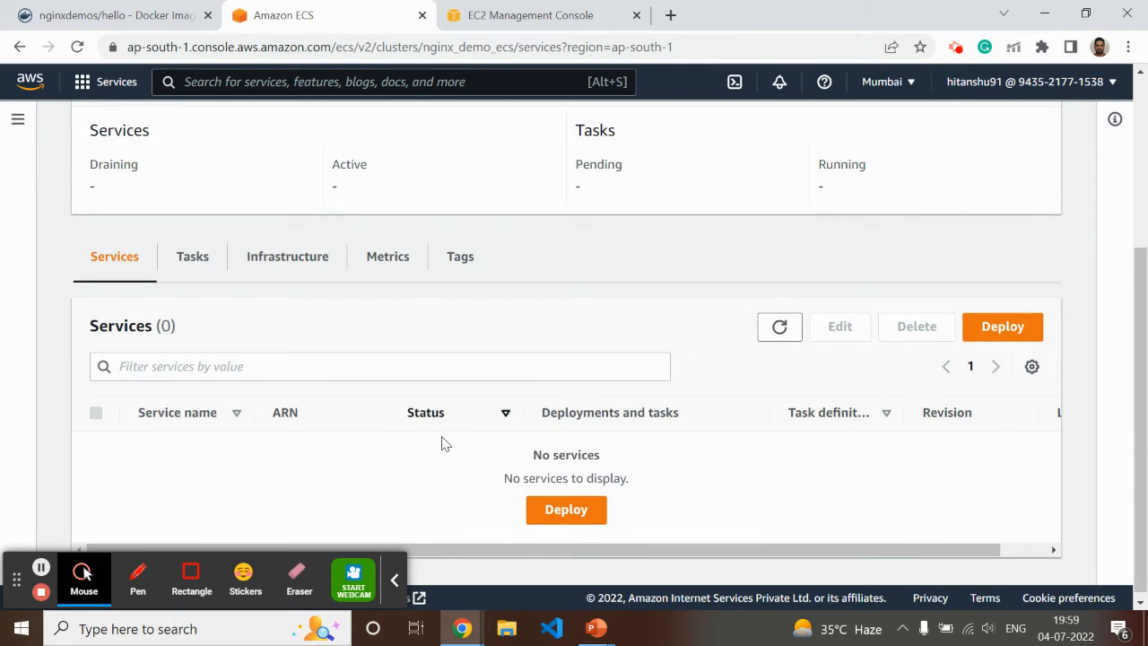
click(568, 510)
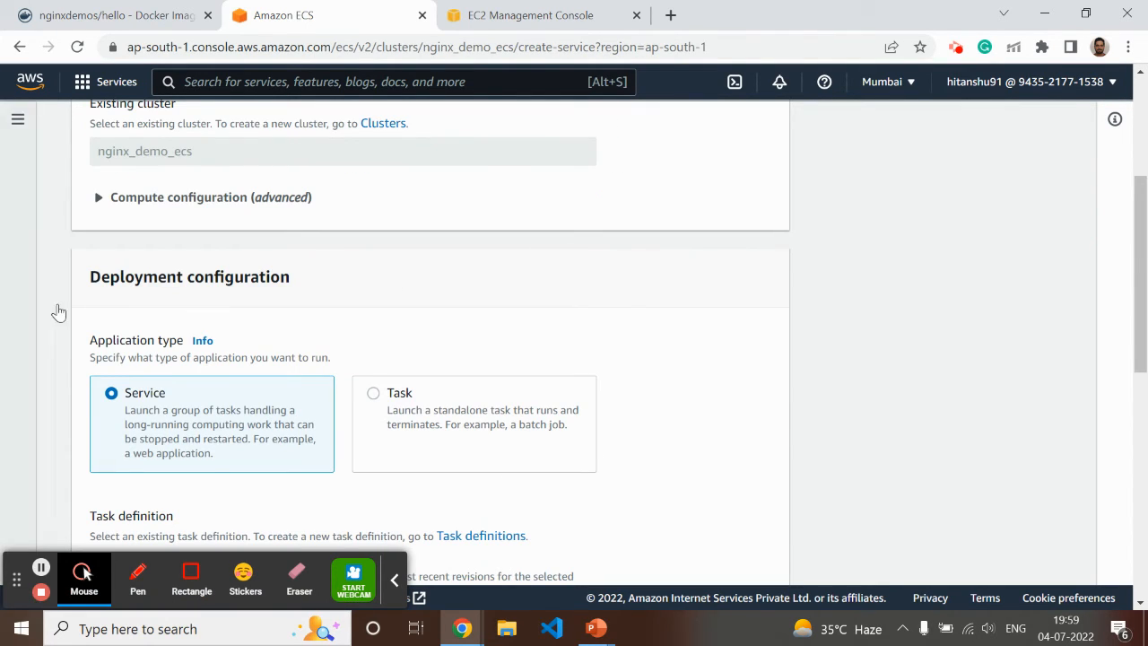
scroll(502, 250, down, 3)
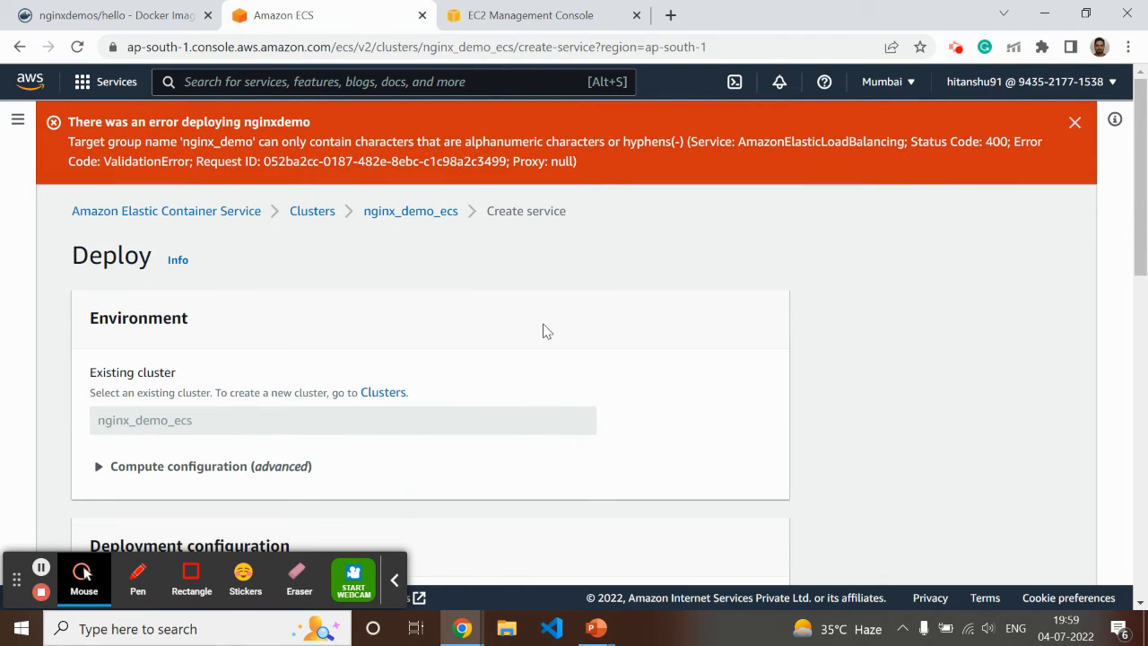
scroll(541, 281, down, 5)
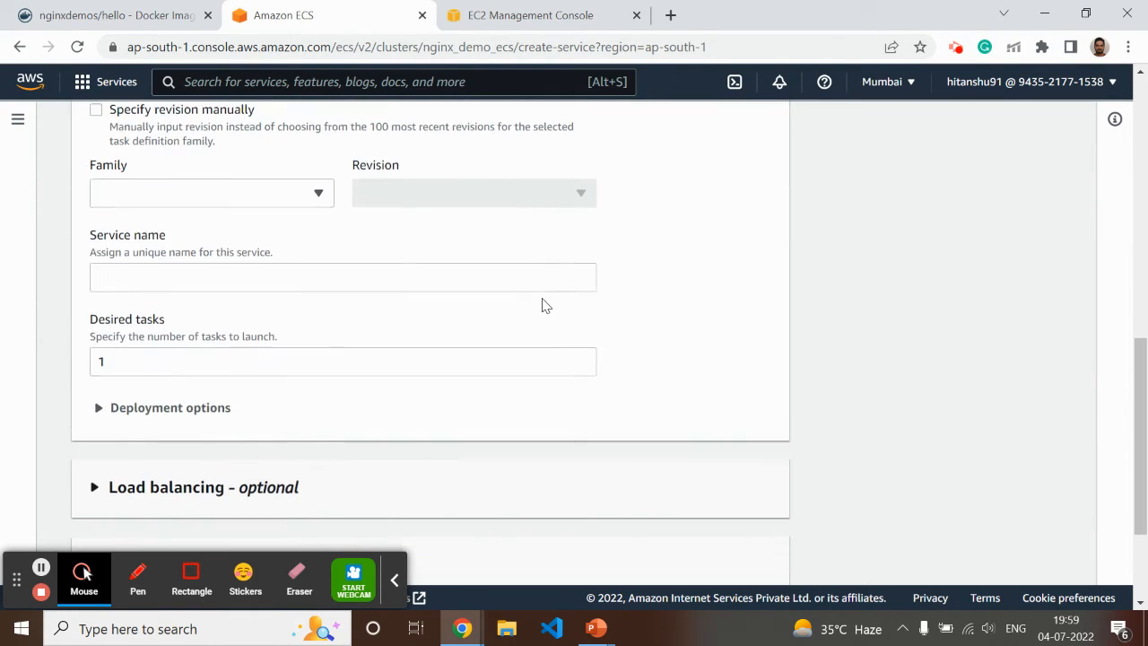
scroll(516, 318, down, 2)
scroll(491, 332, up, 4)
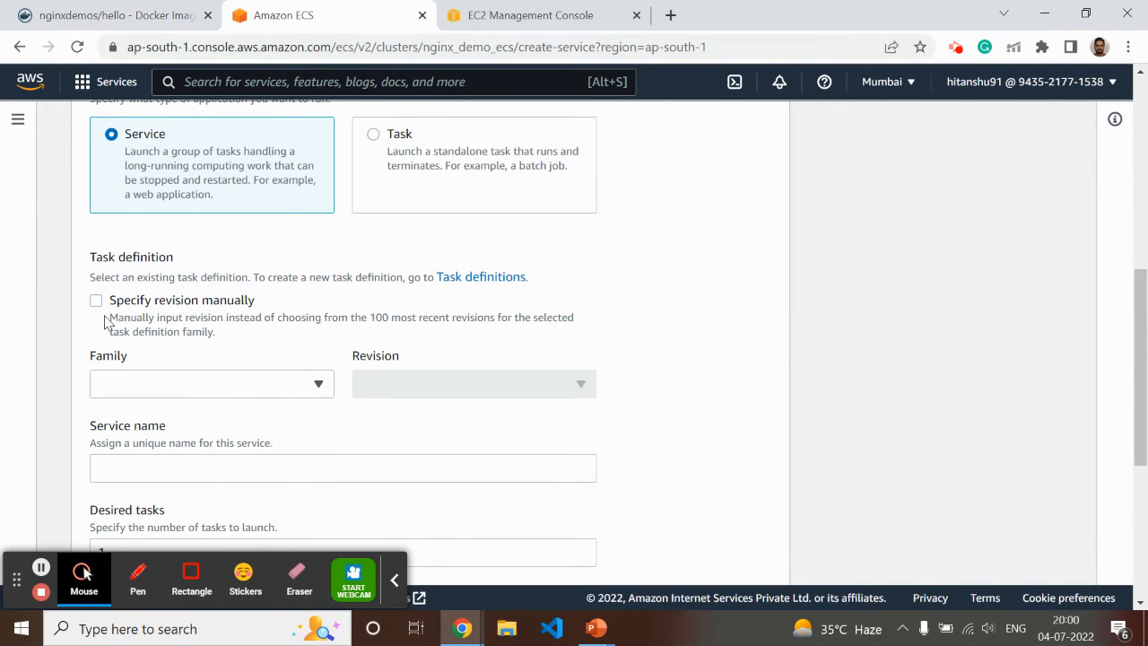
click(194, 385)
click(174, 440)
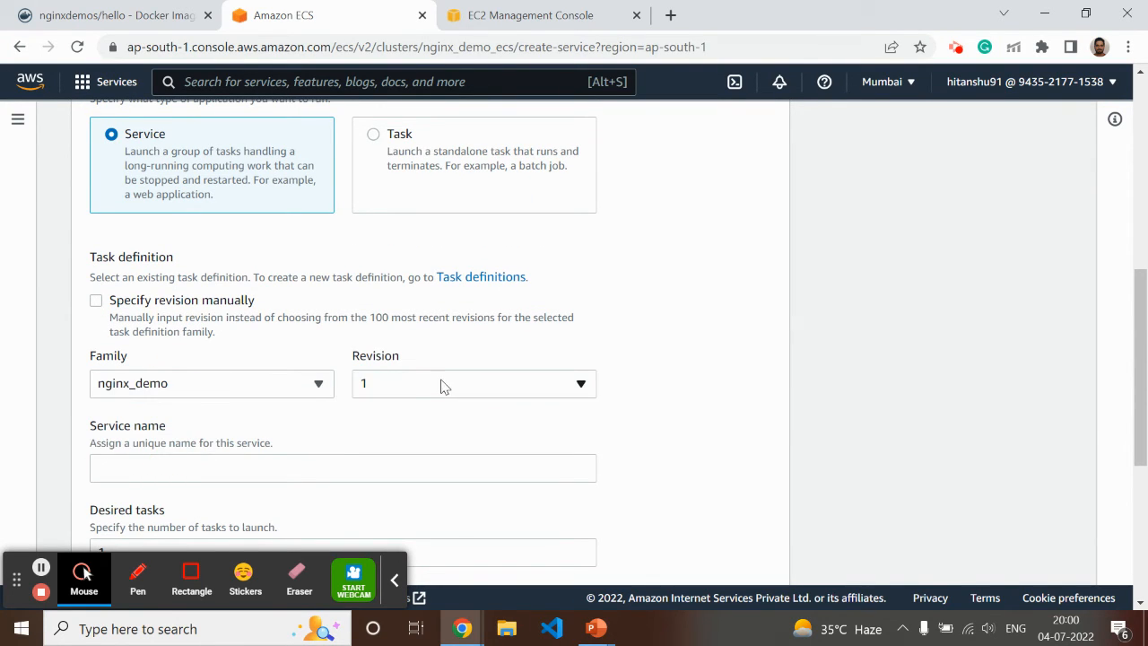
click(440, 384)
click(411, 415)
Name the service nginx_demo_service and set the desired tasks to 2
click(126, 469)
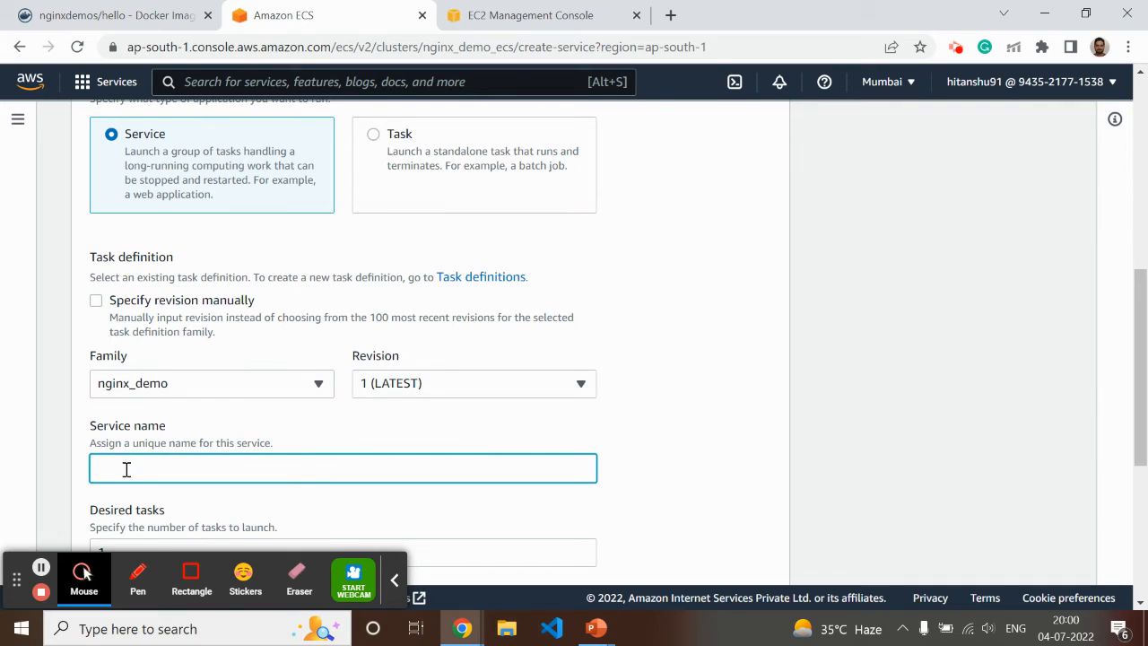
text(nginx_demo_service)
scroll(136, 465, down, 4)
double_click(128, 193)
text(2)
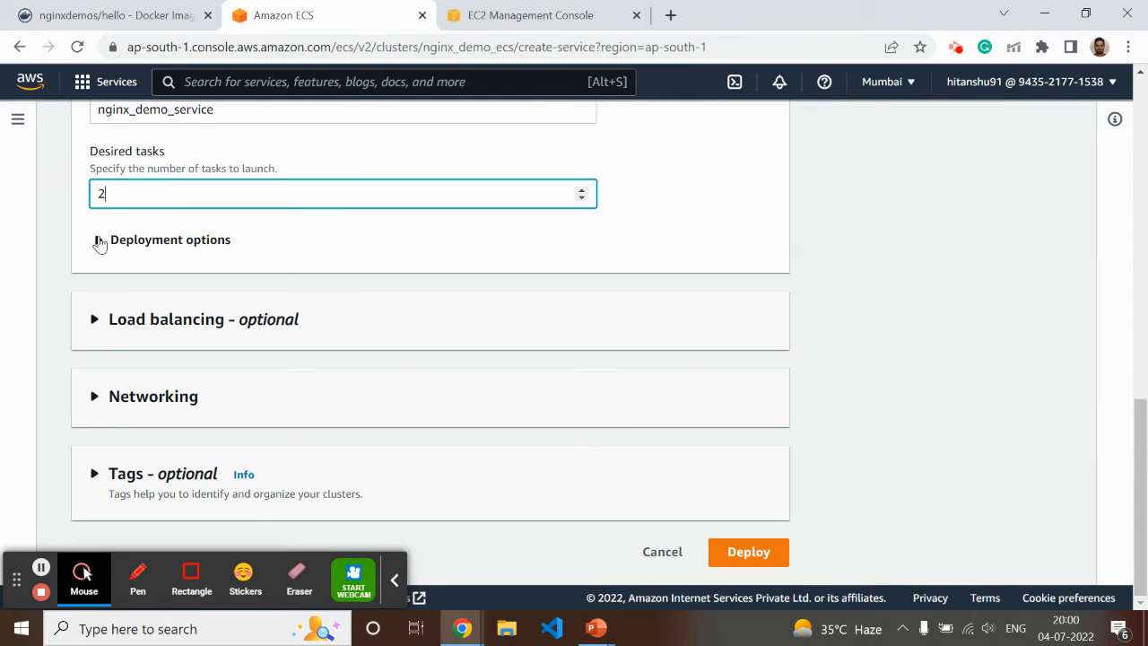
click(100, 240)
click(98, 241)
Enable load balancing for the service with a new Application Load Balancer named nginx_demo_alb
click(97, 319)
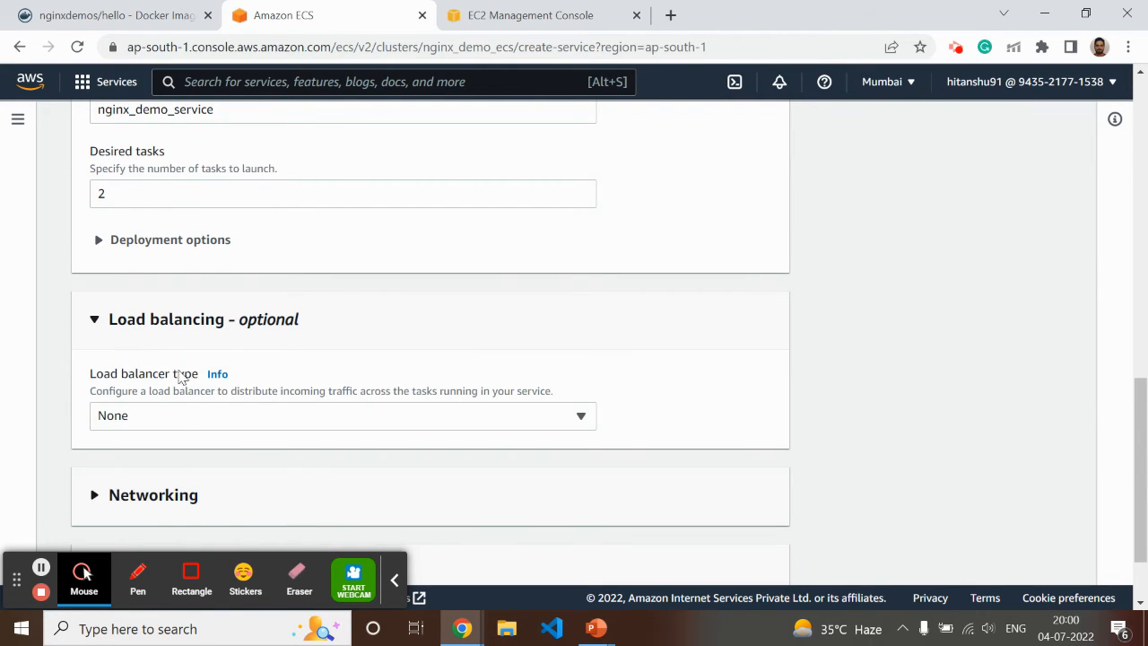
scroll(179, 377, down, 1)
click(152, 319)
click(153, 404)
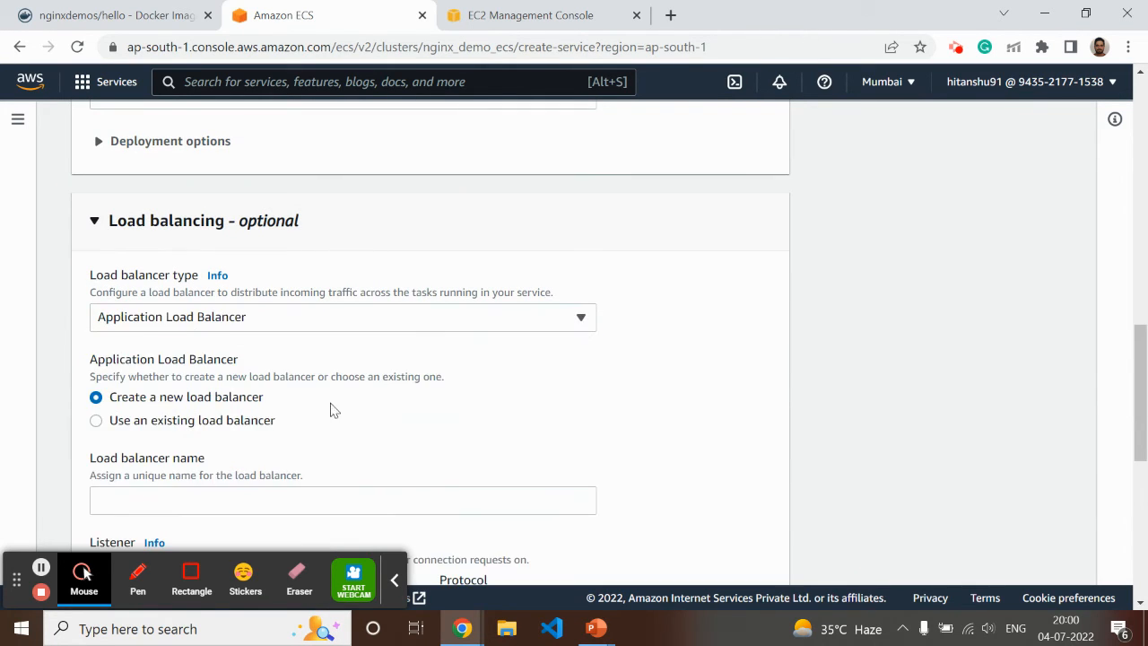
scroll(334, 410, down, 3)
scroll(110, 298, up, 1)
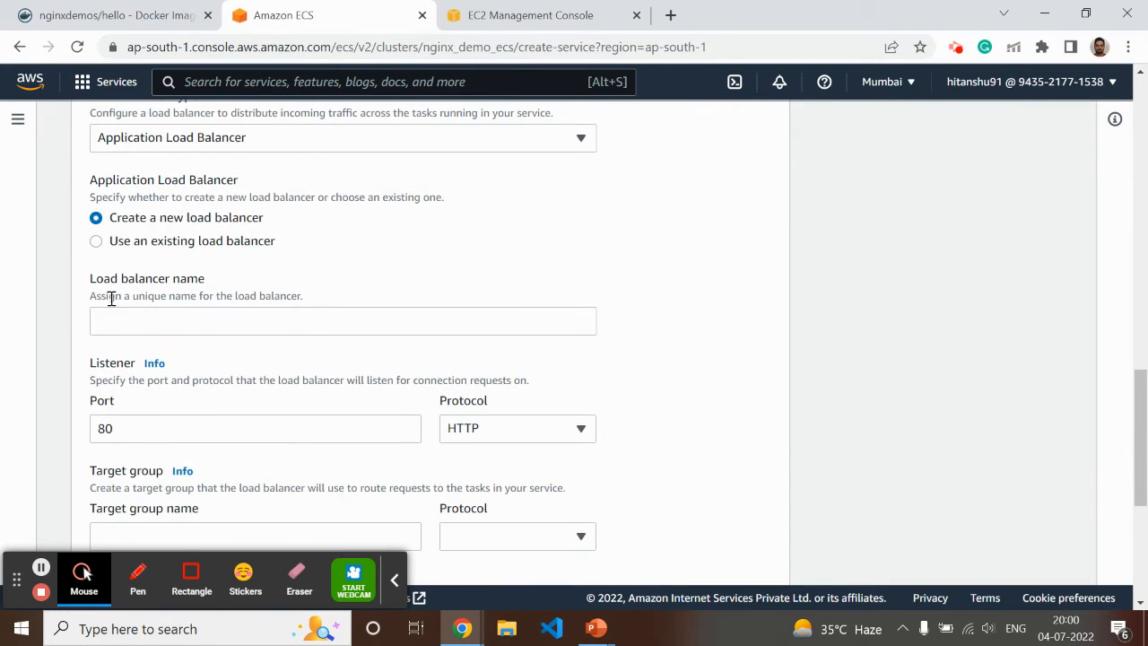
scroll(200, 359, down, 1)
click(112, 227)
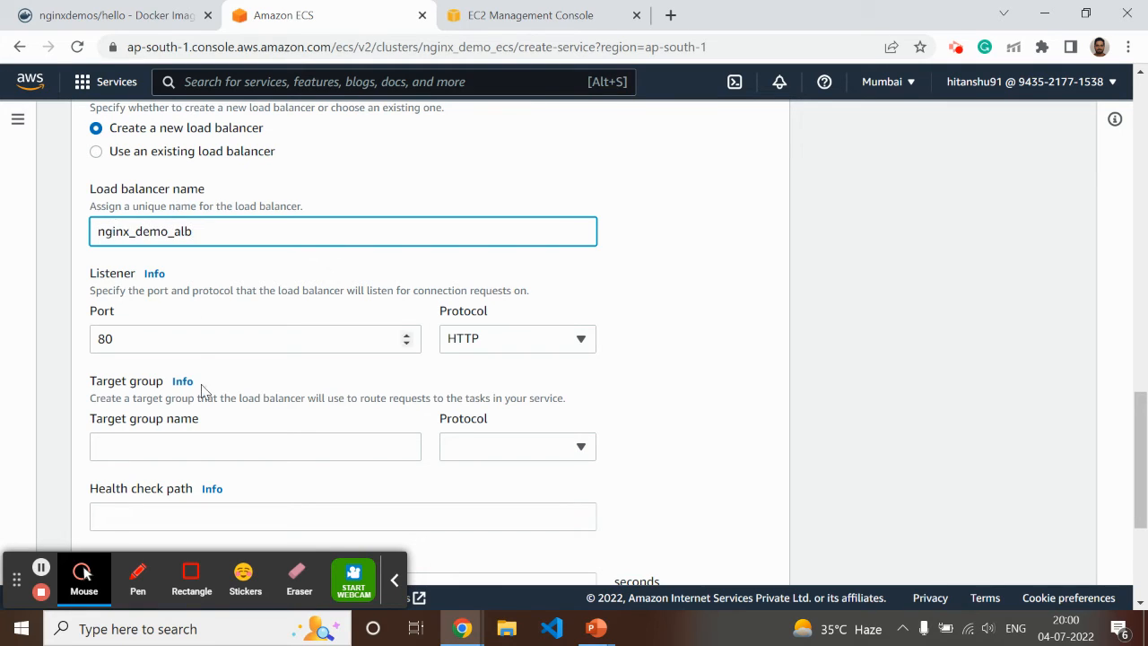
Define the target group nginxdemo with protocol HTTP, health check path / and a health check grace period of 10 seconds
click(138, 448)
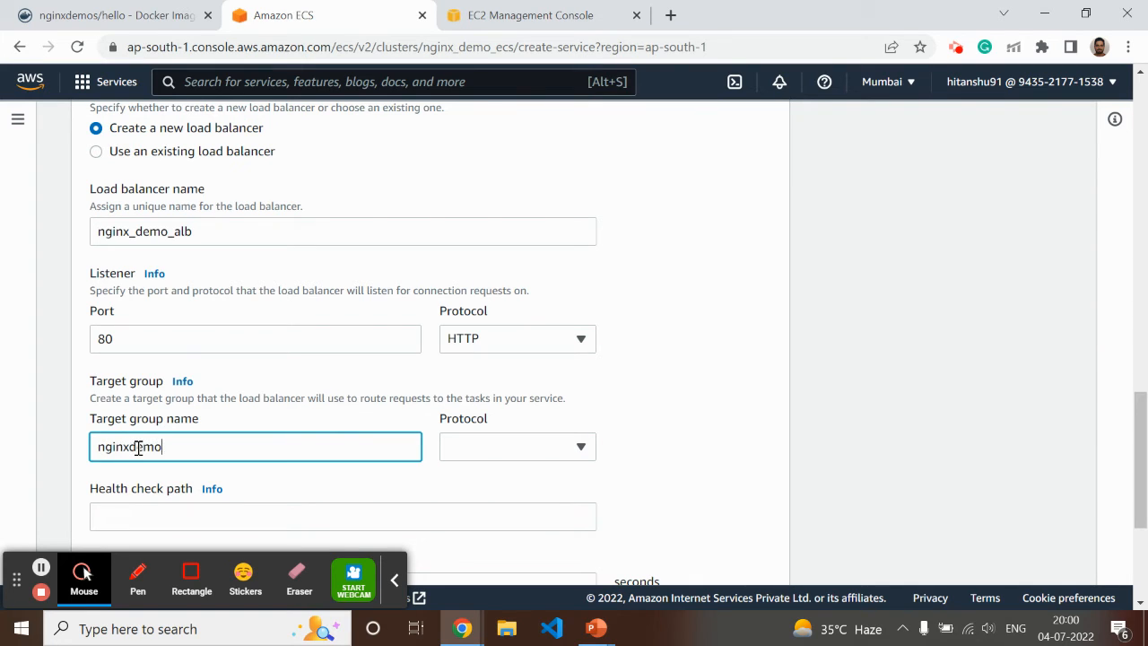
click(505, 444)
click(493, 482)
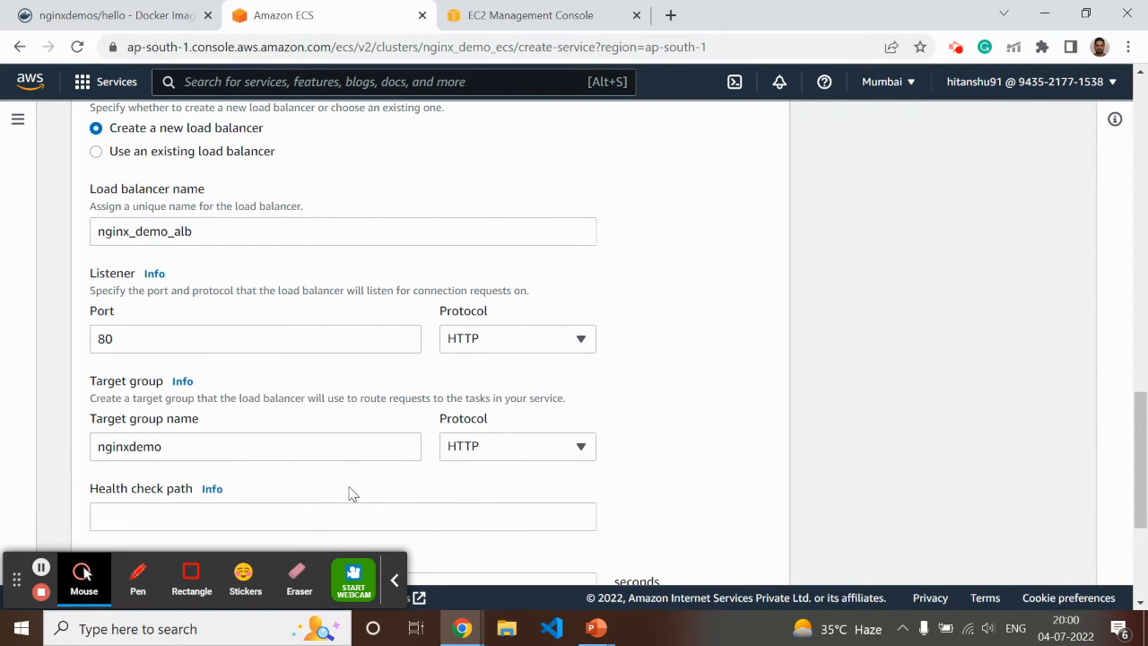
scroll(349, 494, down, 1)
click(167, 422)
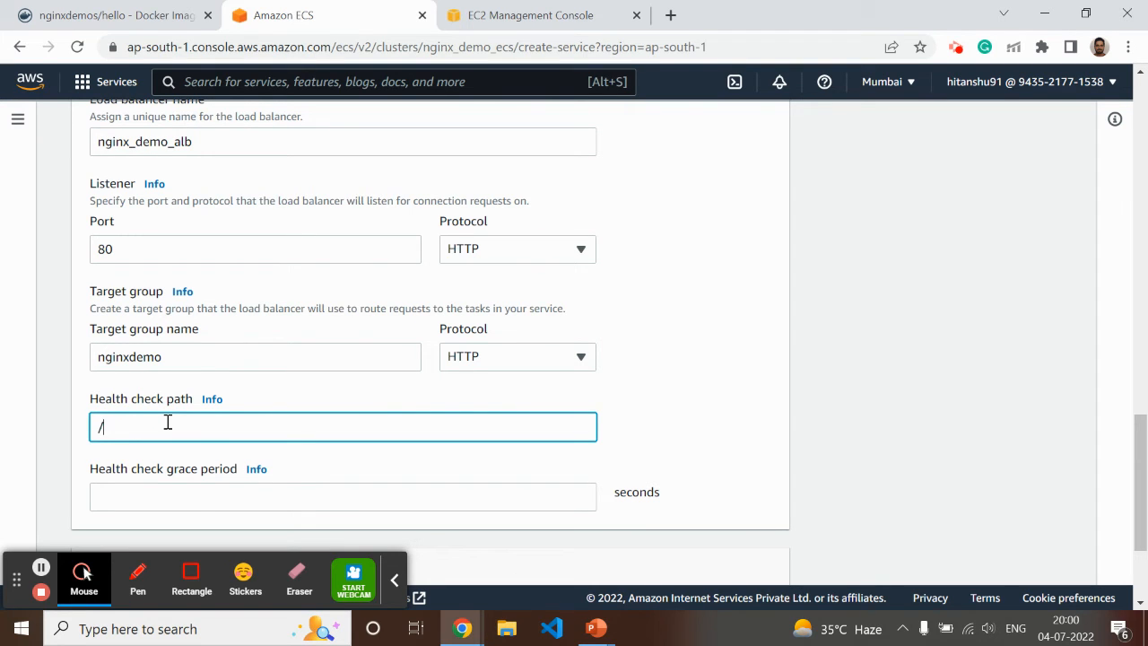
click(197, 494)
text(10)
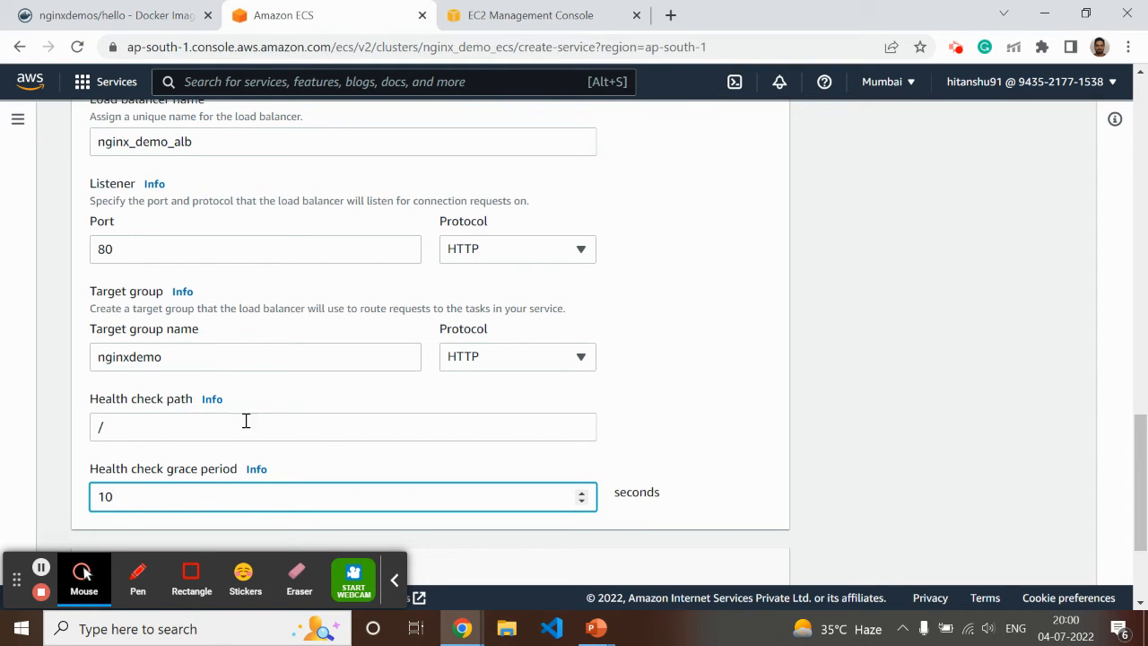
Switch the compute options from a capacity provider strategy to the Launch type option
scroll(246, 420, up, 14)
click(87, 475)
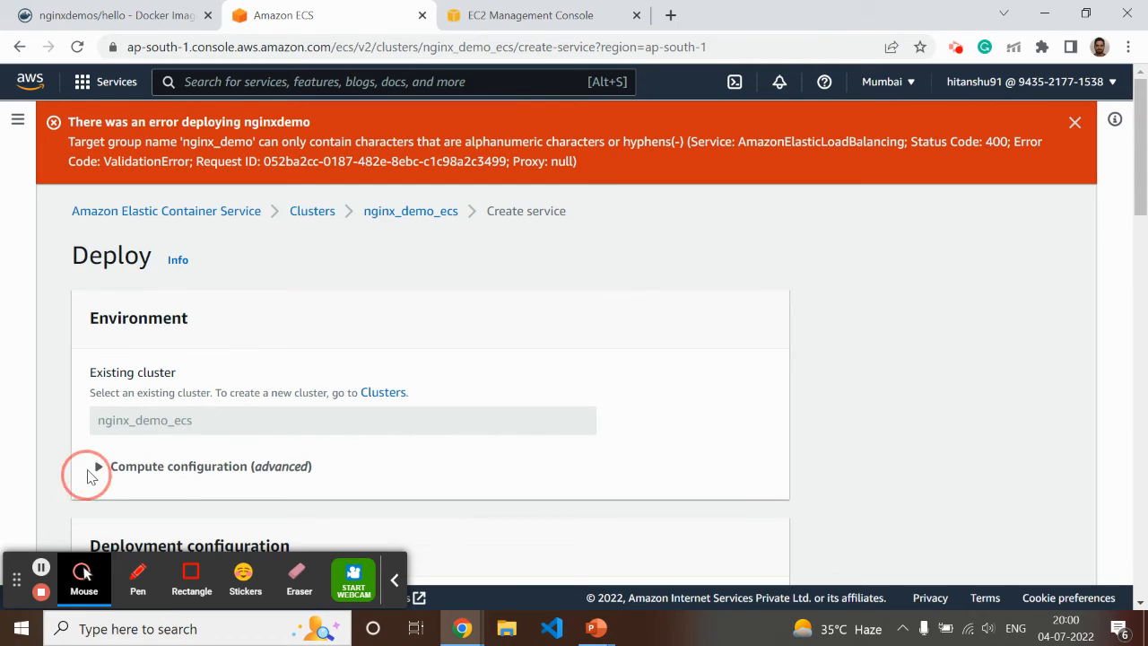
scroll(199, 375, down, 4)
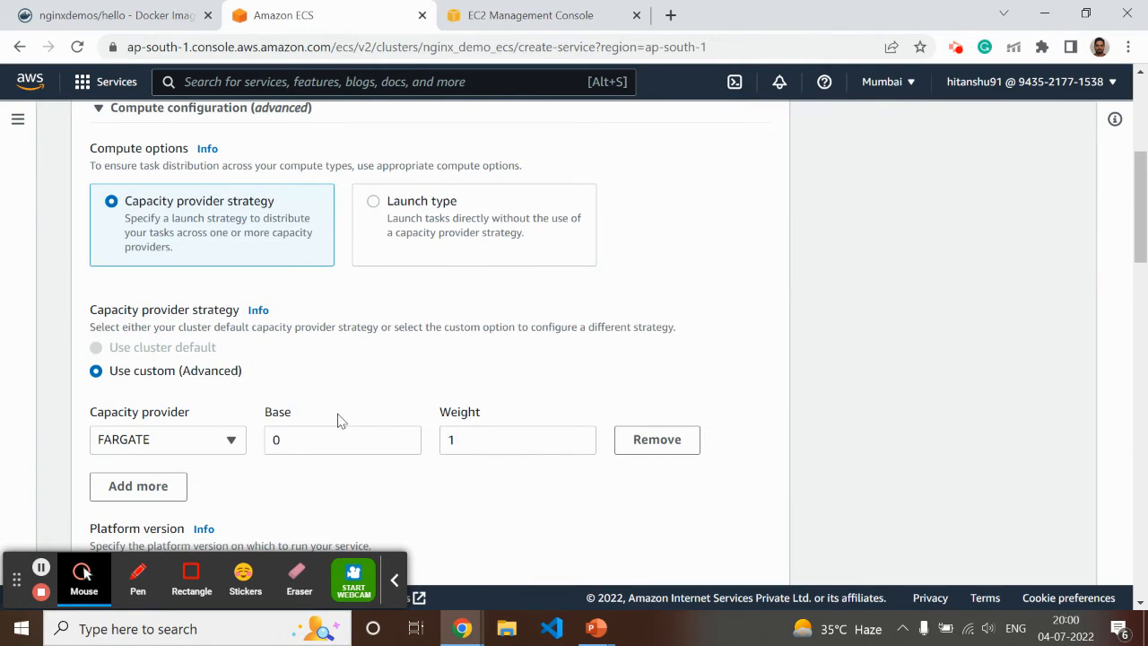
click(373, 201)
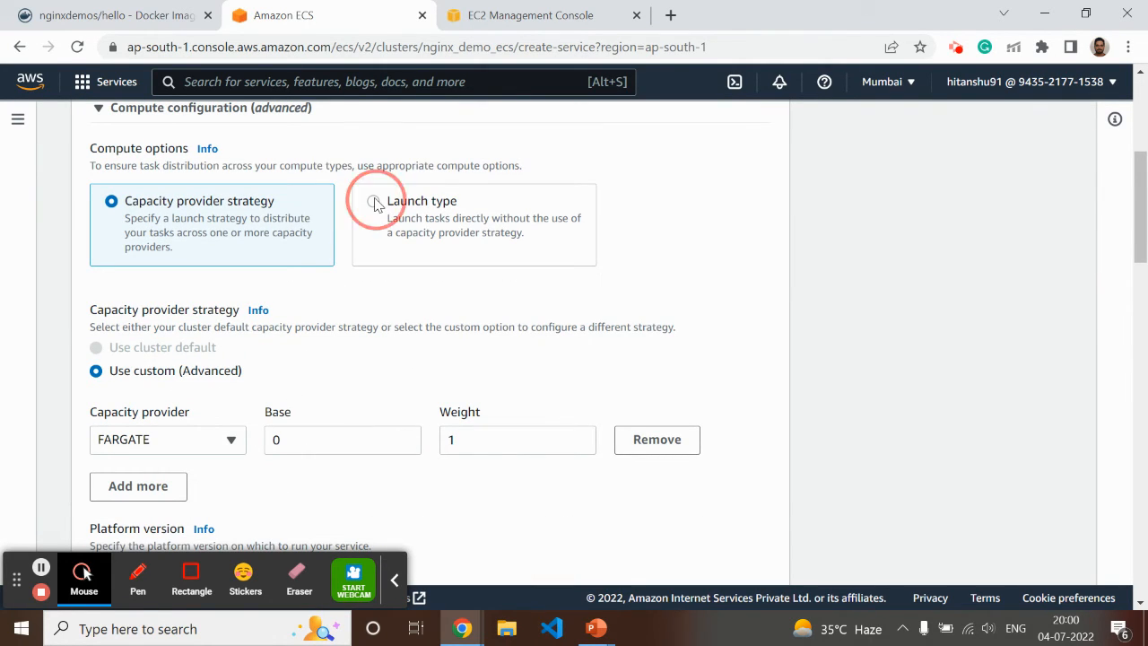
Add the existing security group ecs_demo_cluster_role alongside the default one in the networking settings
scroll(544, 366, down, 3)
scroll(476, 494, down, 15)
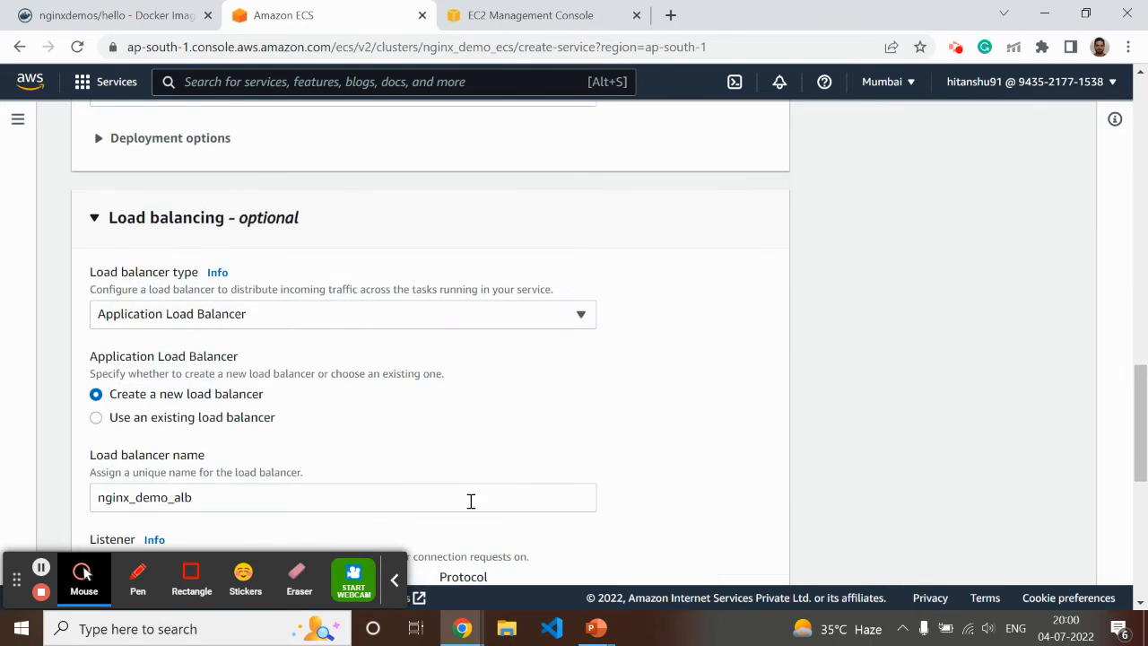
click(96, 397)
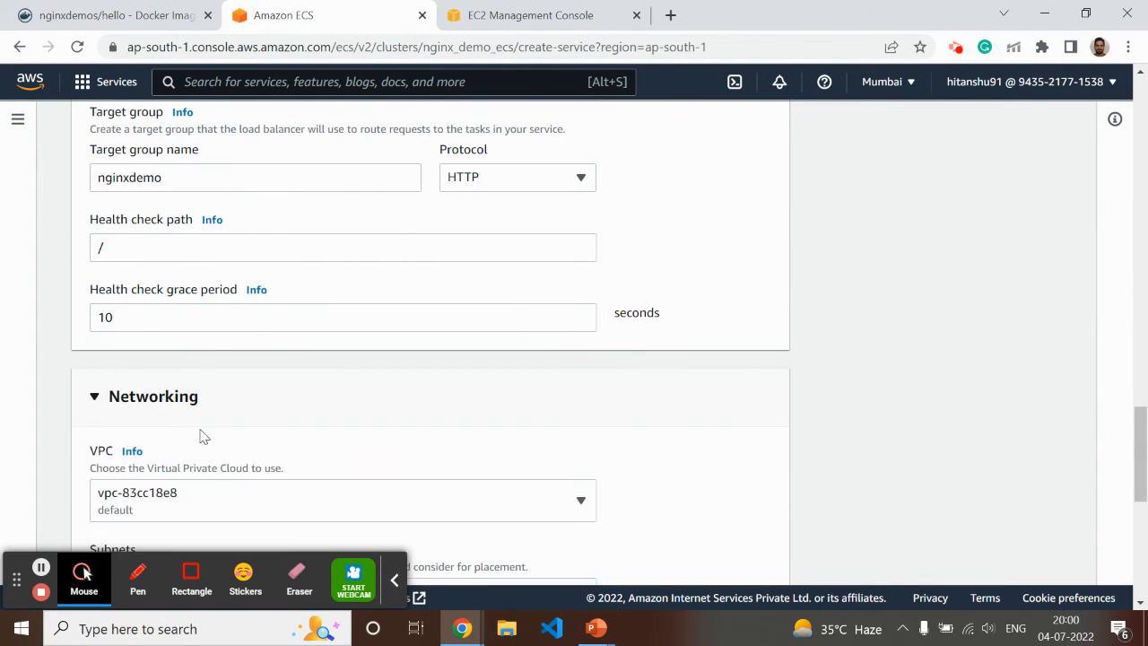
scroll(323, 392, down, 5)
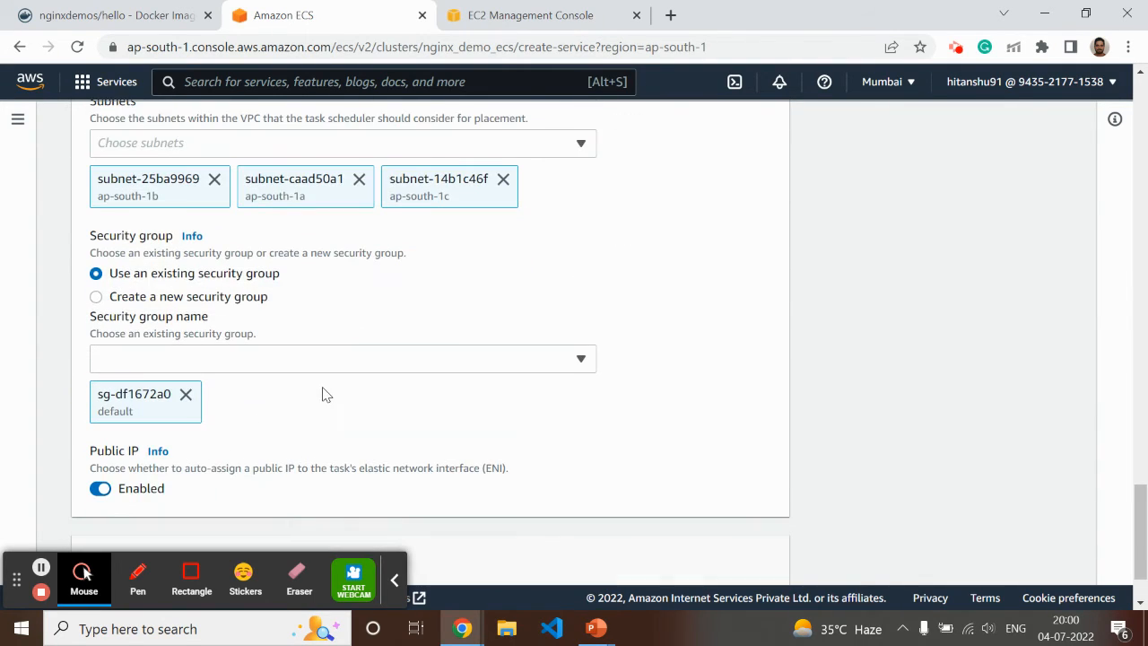
click(256, 362)
scroll(175, 302, down, 2)
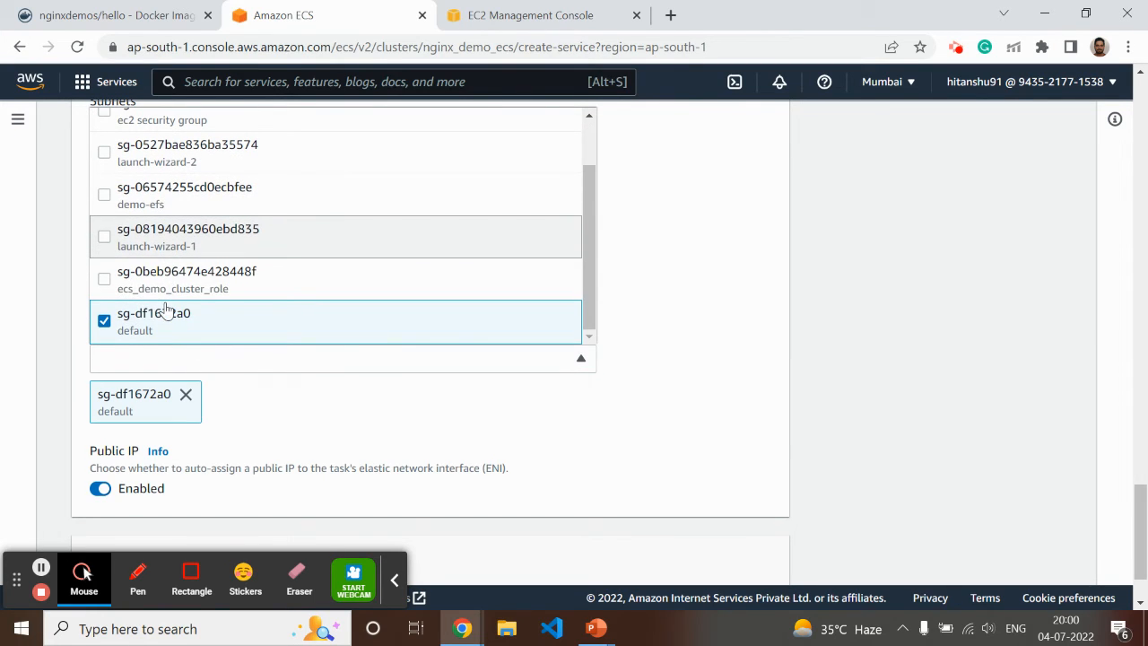
click(104, 279)
click(773, 297)
scroll(706, 342, down, 1)
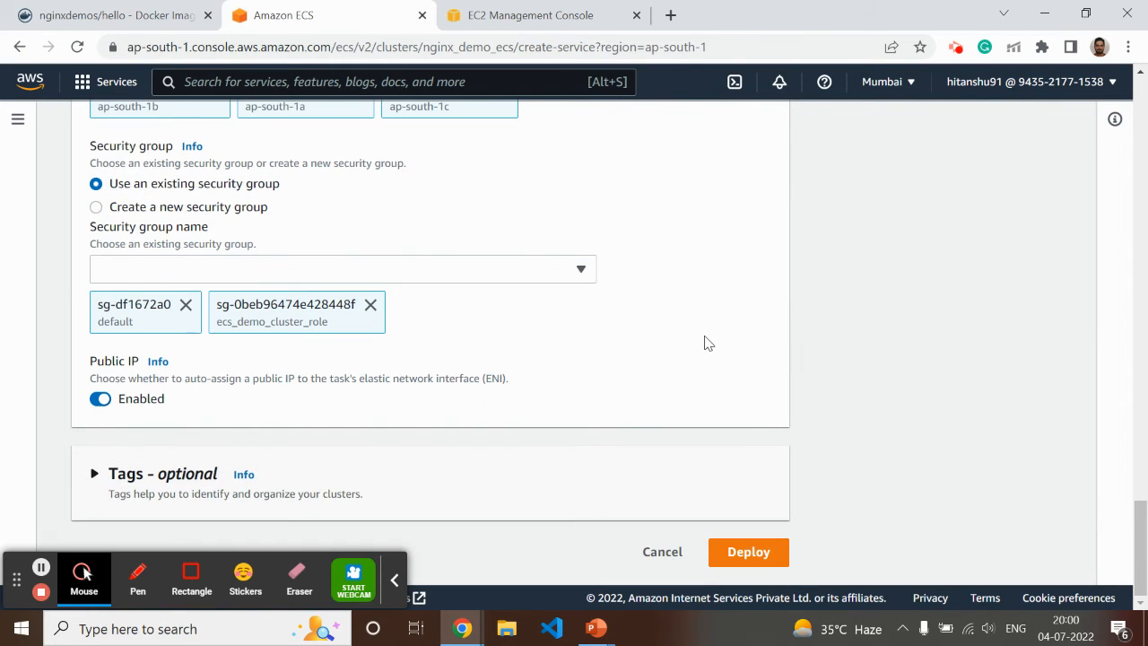
Review the compute, task definition, service name and load balancing settings of the deployment form before deploying
scroll(805, 438, up, 10)
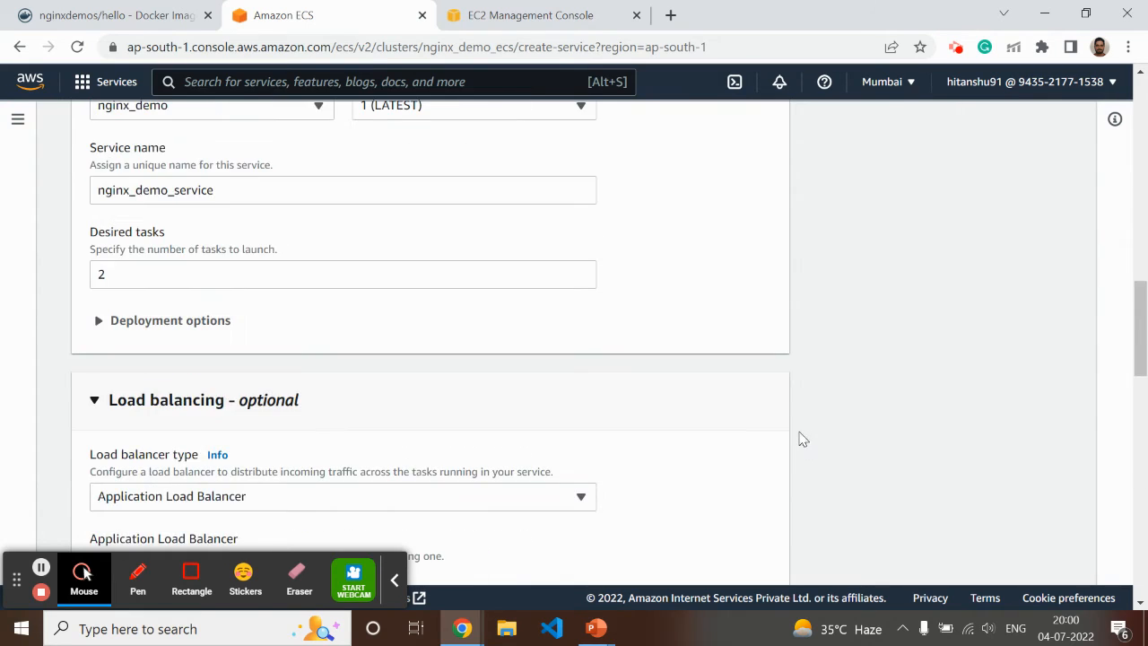
scroll(803, 438, up, 10)
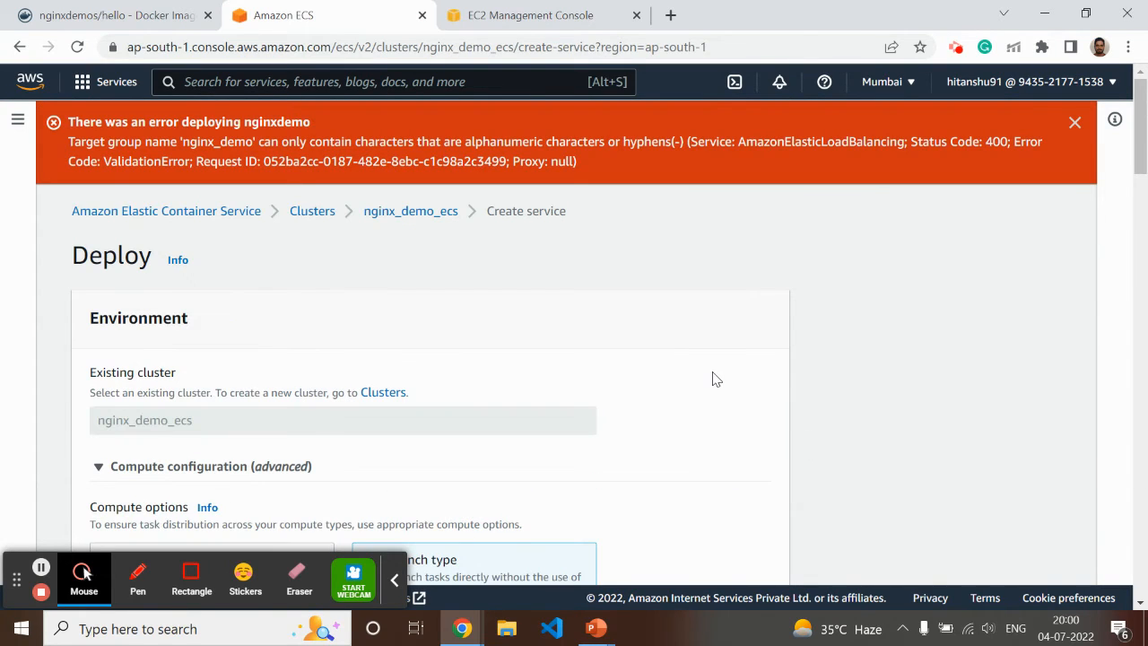
scroll(689, 370, down, 5)
scroll(690, 361, up, 4)
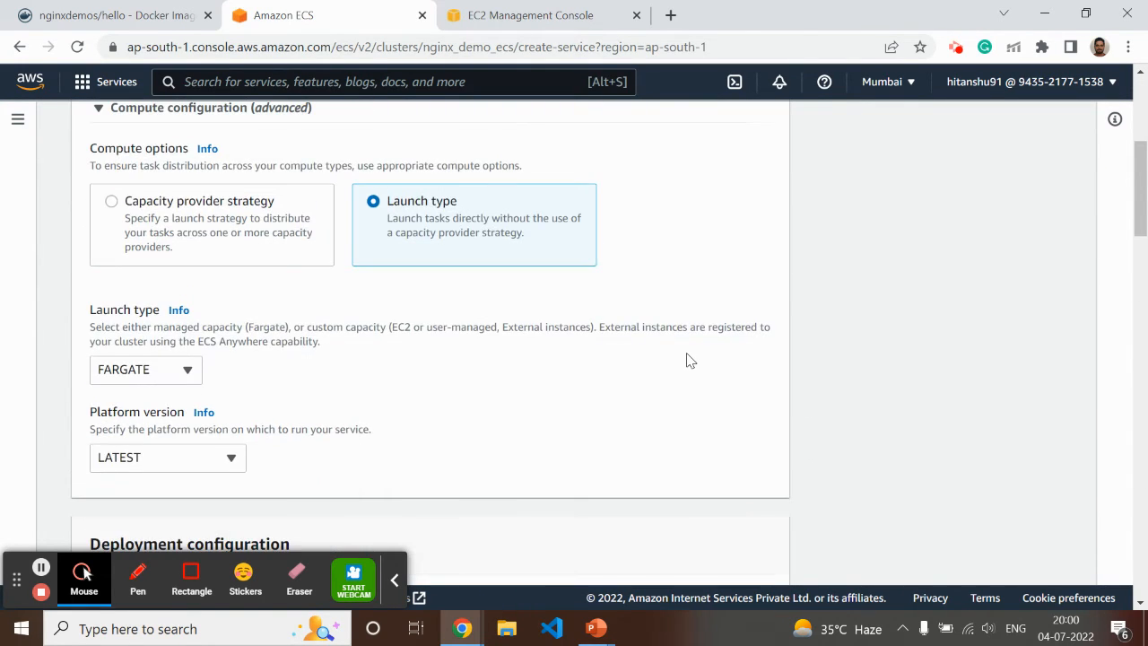
scroll(690, 360, down, 7)
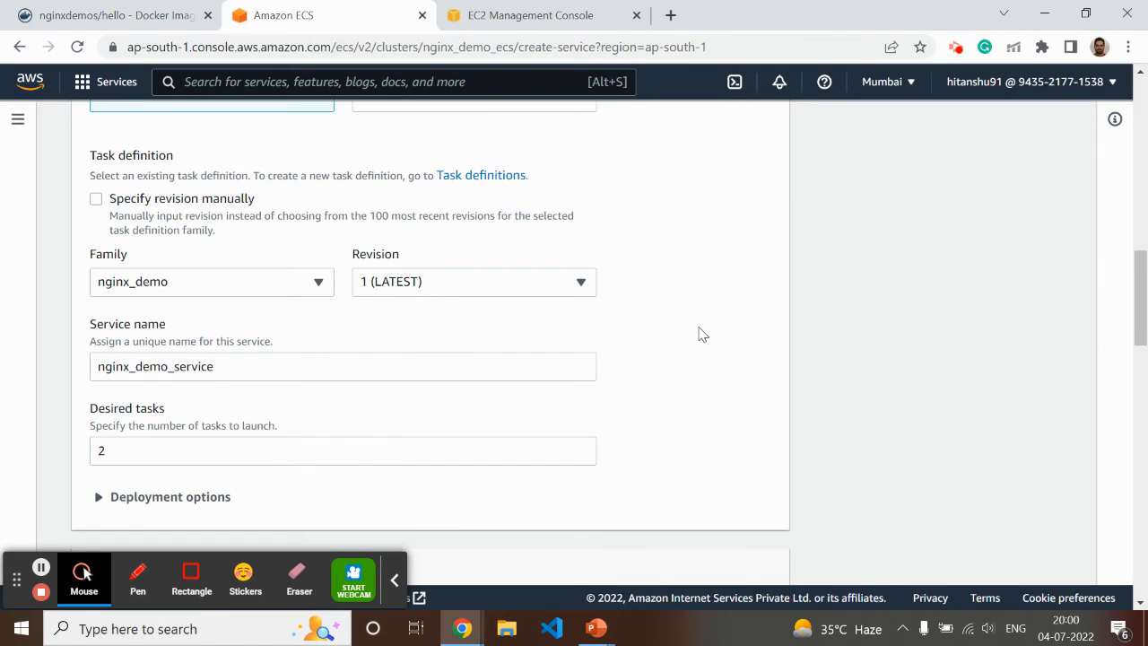
scroll(703, 333, up, 10)
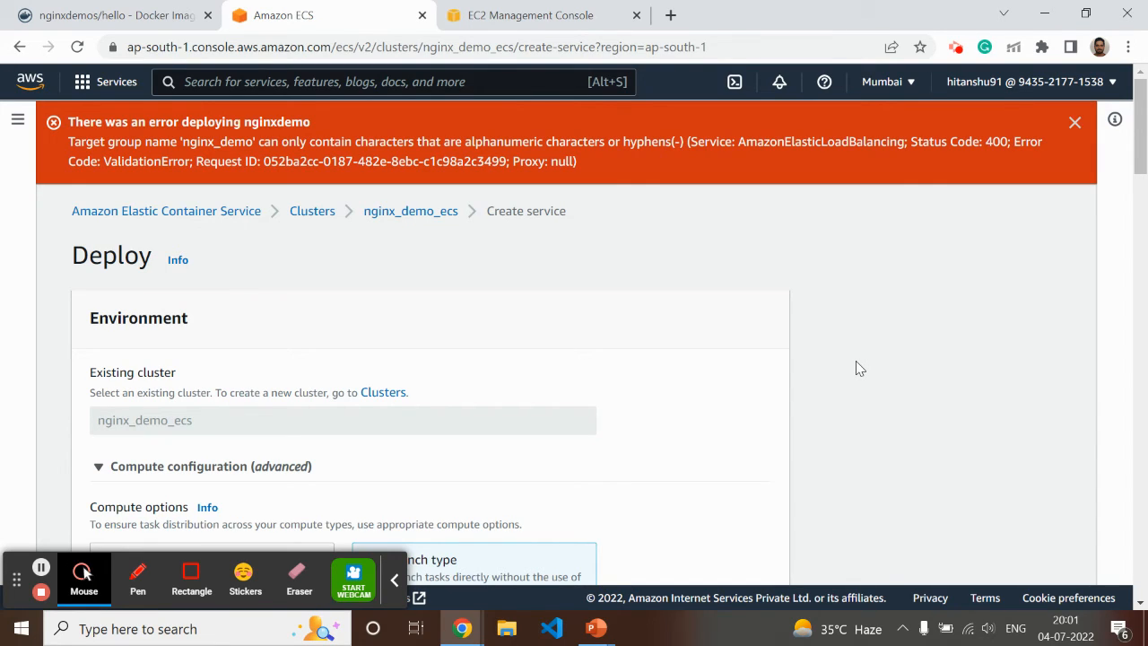
scroll(830, 356, down, 6)
scroll(833, 325, up, 4)
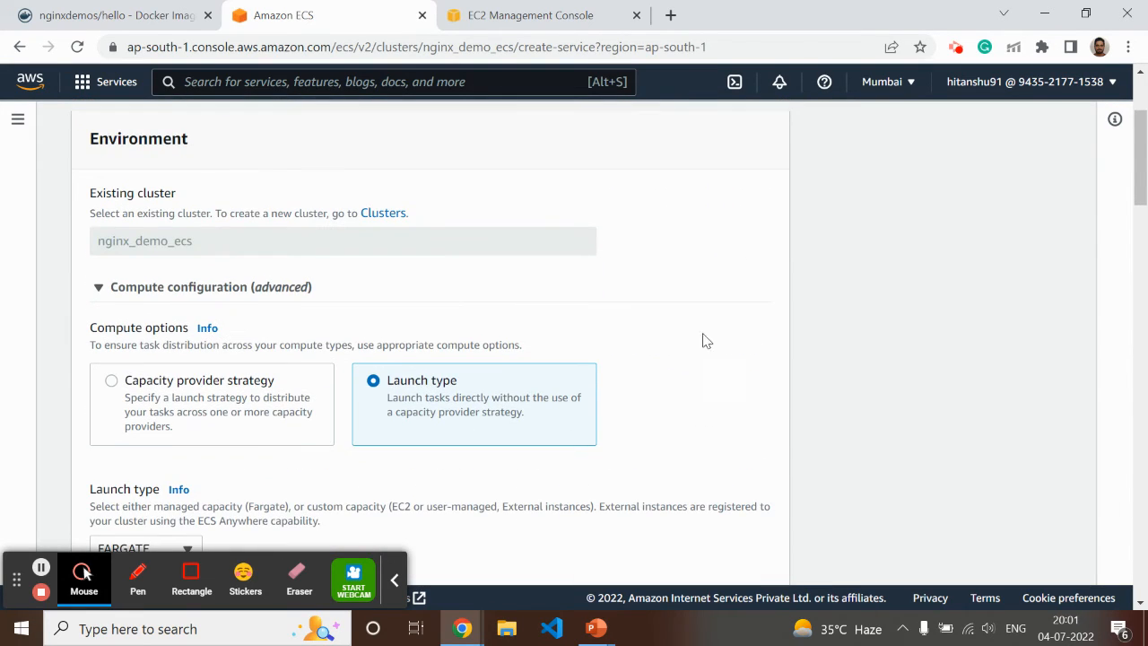
scroll(706, 339, down, 8)
scroll(736, 390, down, 1)
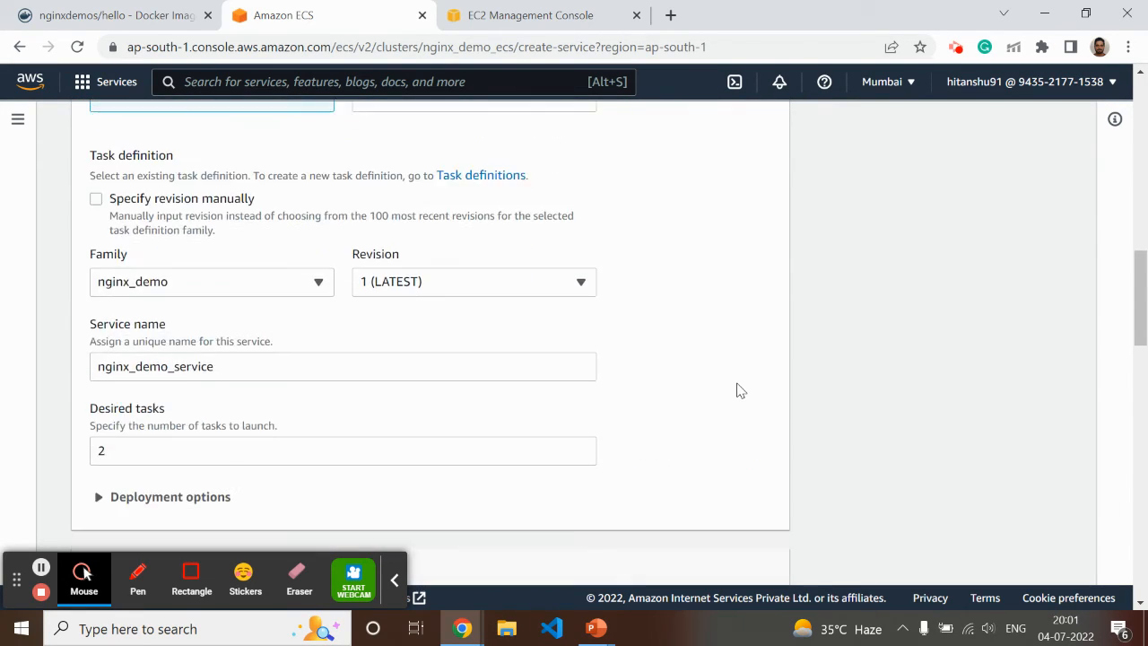
click(290, 284)
click(783, 215)
scroll(768, 386, down, 4)
scroll(763, 392, down, 3)
scroll(763, 392, up, 6)
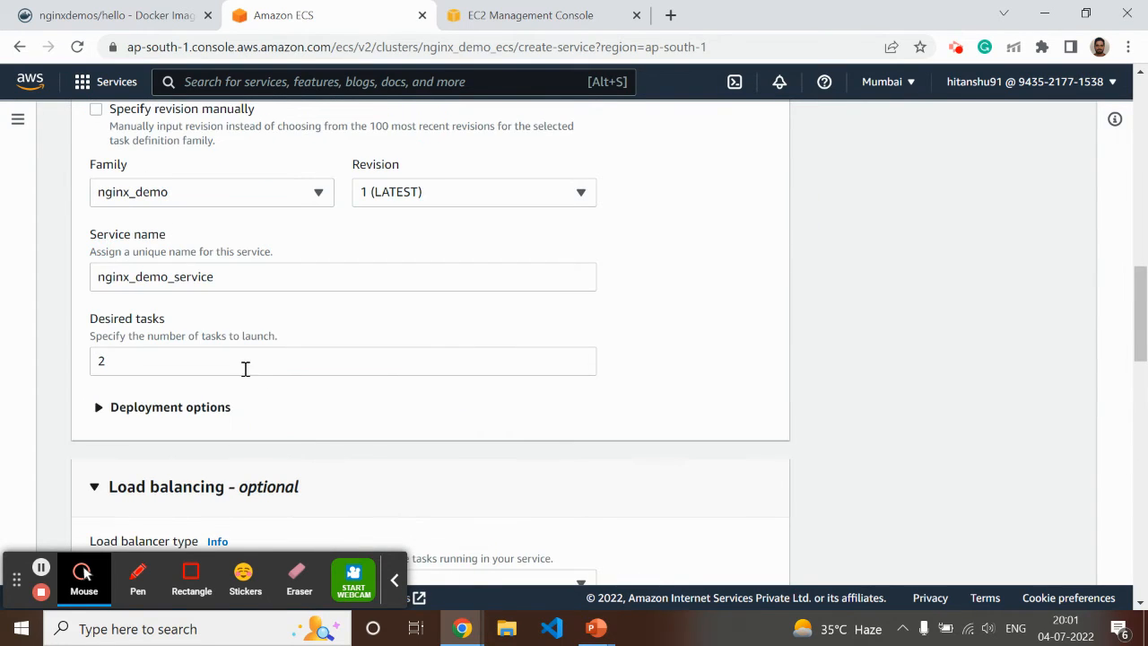
Replace the underscores in the service name with hyphens so it reads nginx-demo-service
click(136, 277)
key(BackSpace)
text(-)
key(Right)
key(Right)
key(Right)
key(Right)
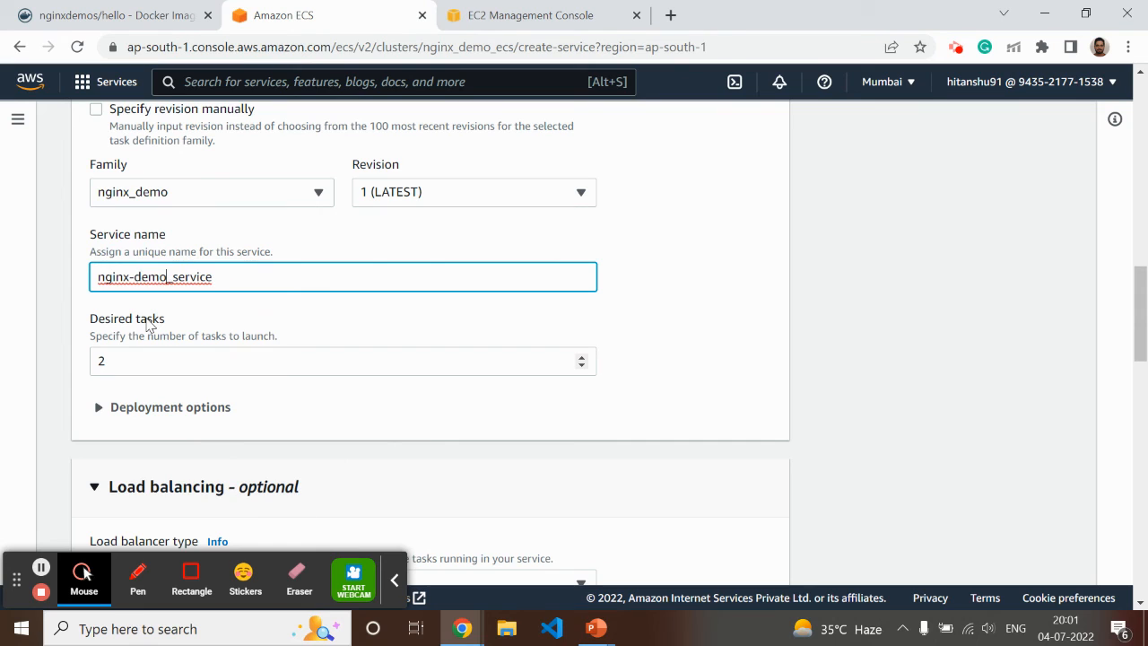
key(BackSpace)
text(-)
Replace the underscores in the load balancer name so it reads nginx-demo-alb, and deploy the service
scroll(148, 325, down, 5)
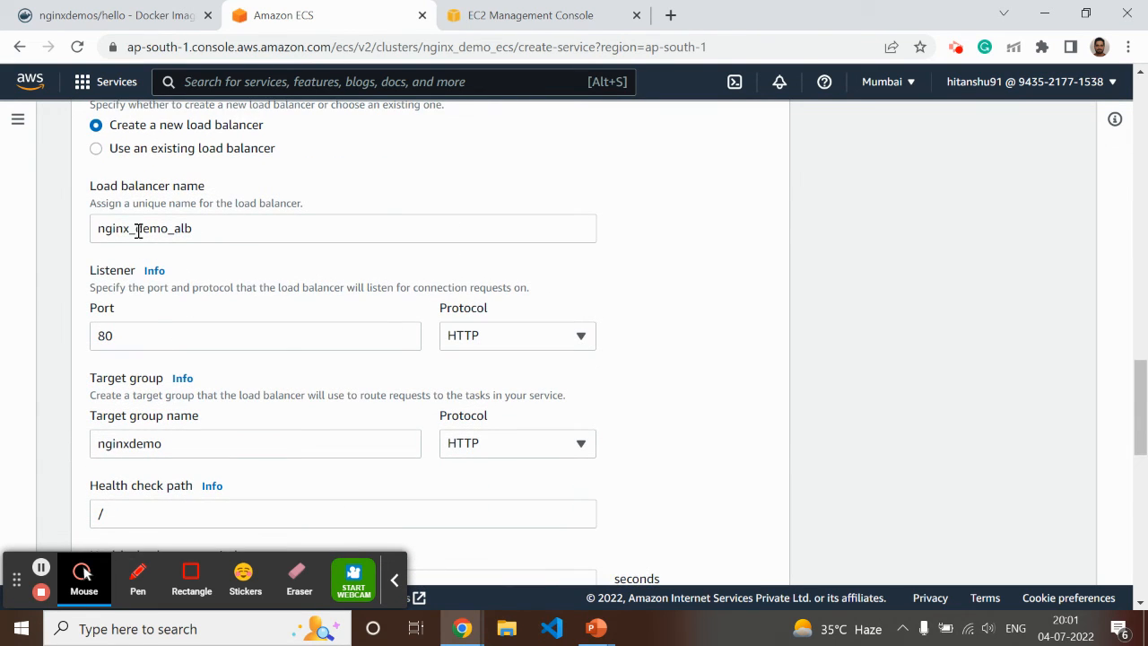
click(139, 231)
key(BackSpace)
text(-)
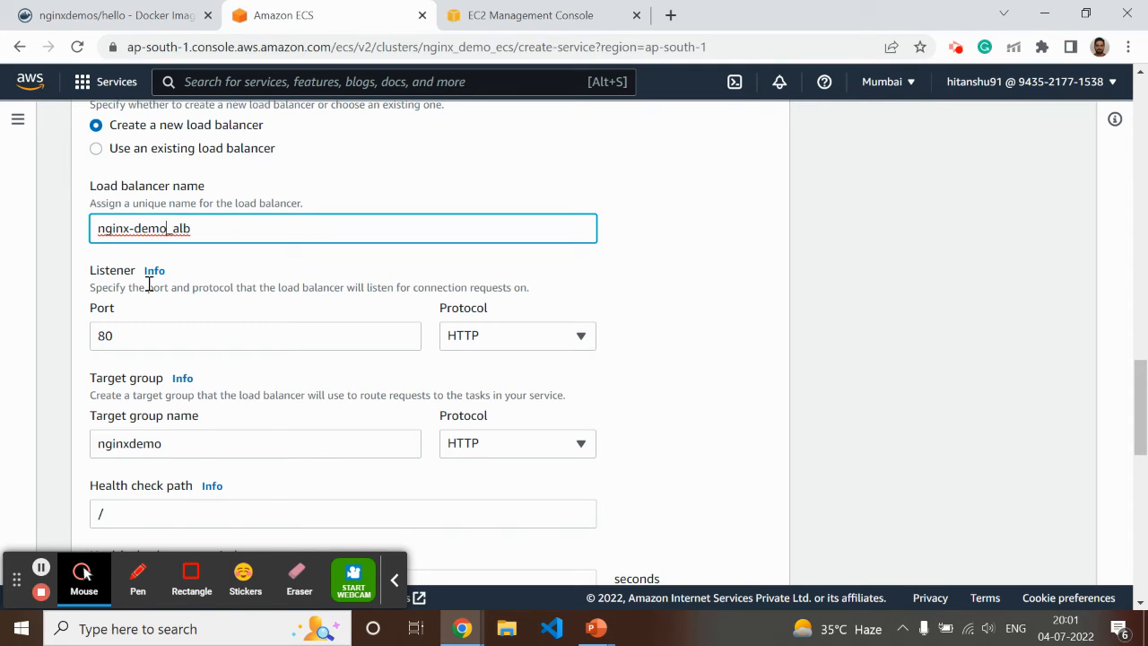
key(Delete)
scroll(226, 380, down, 10)
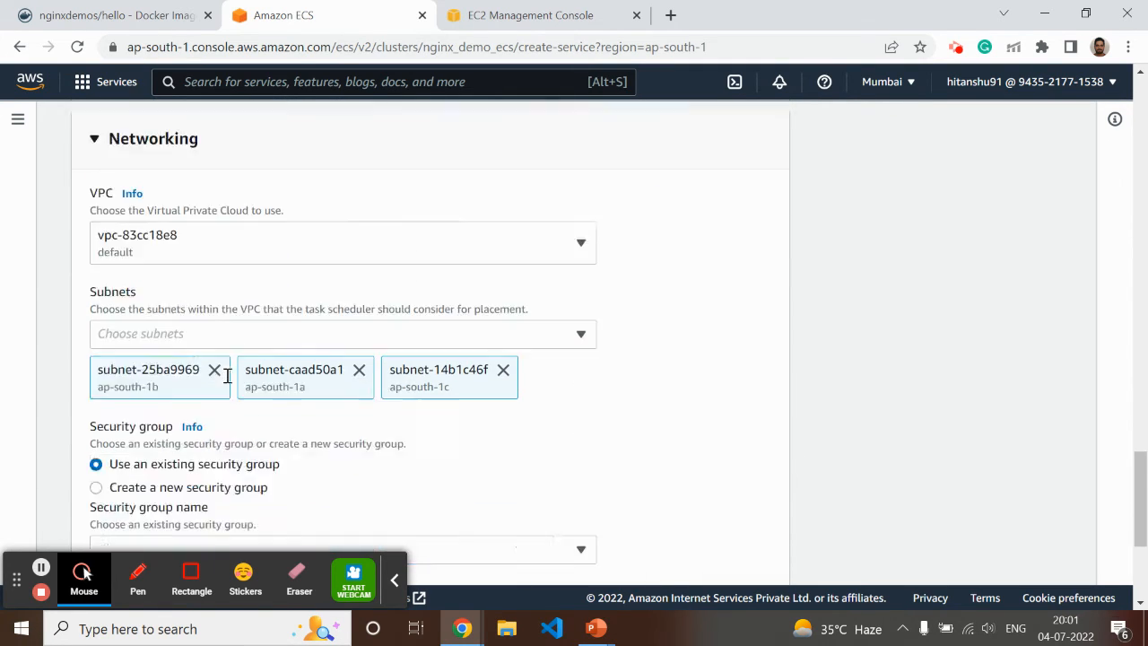
click(750, 551)
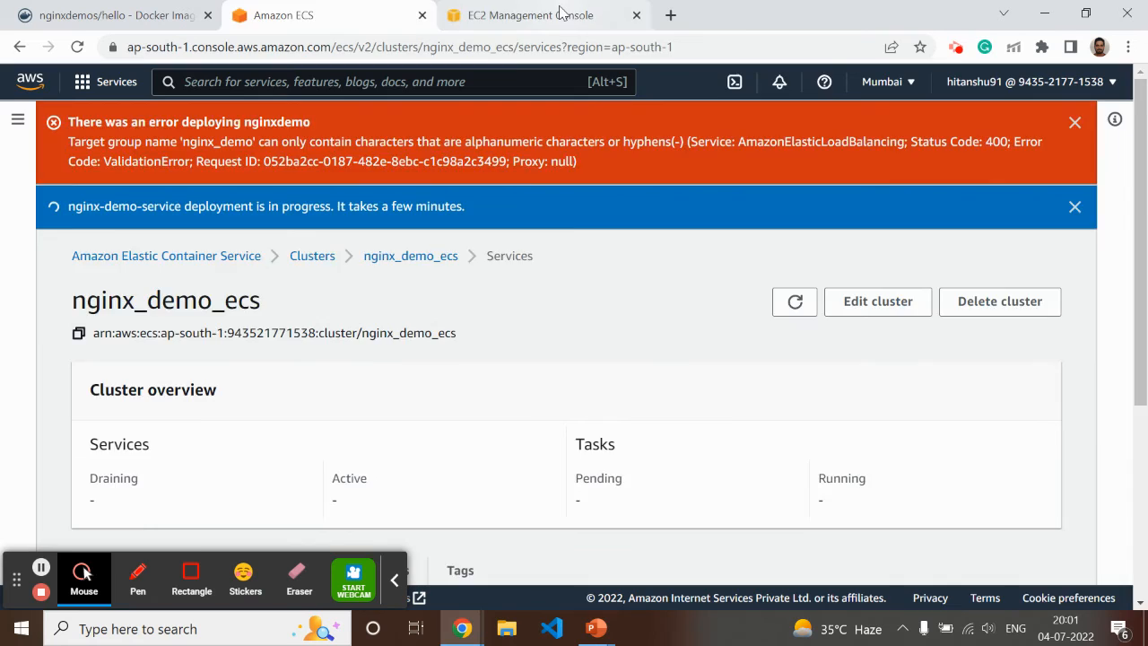
Switch to the EC2 load balancer list, refresh it, and compare it with the service's deployment status in ECS
click(560, 13)
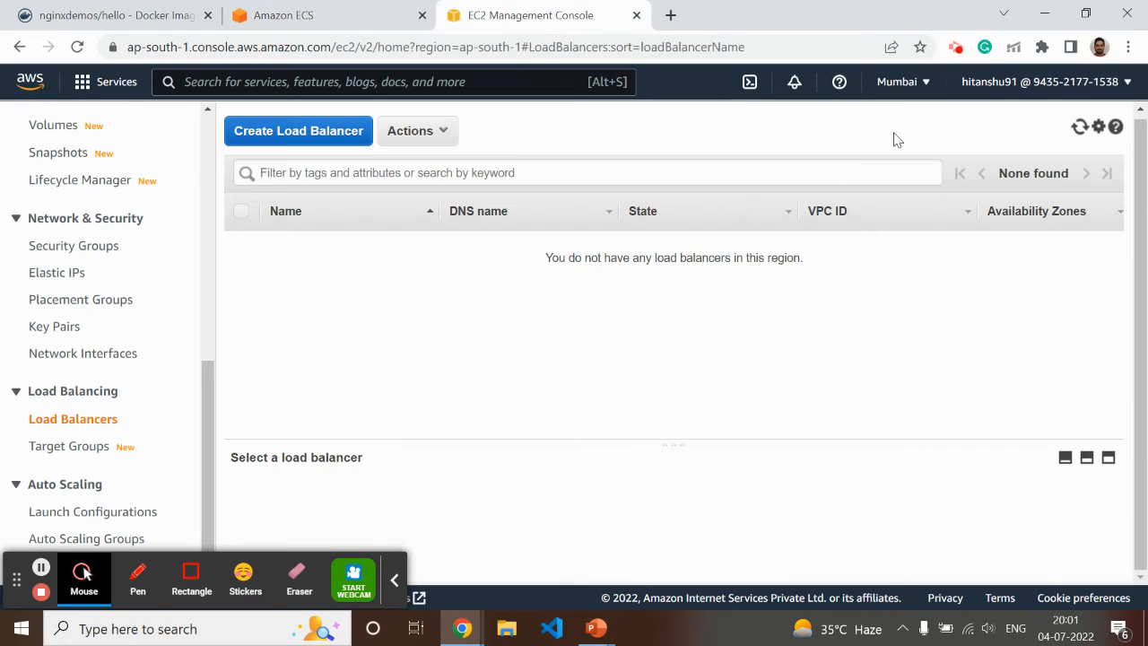
click(1079, 127)
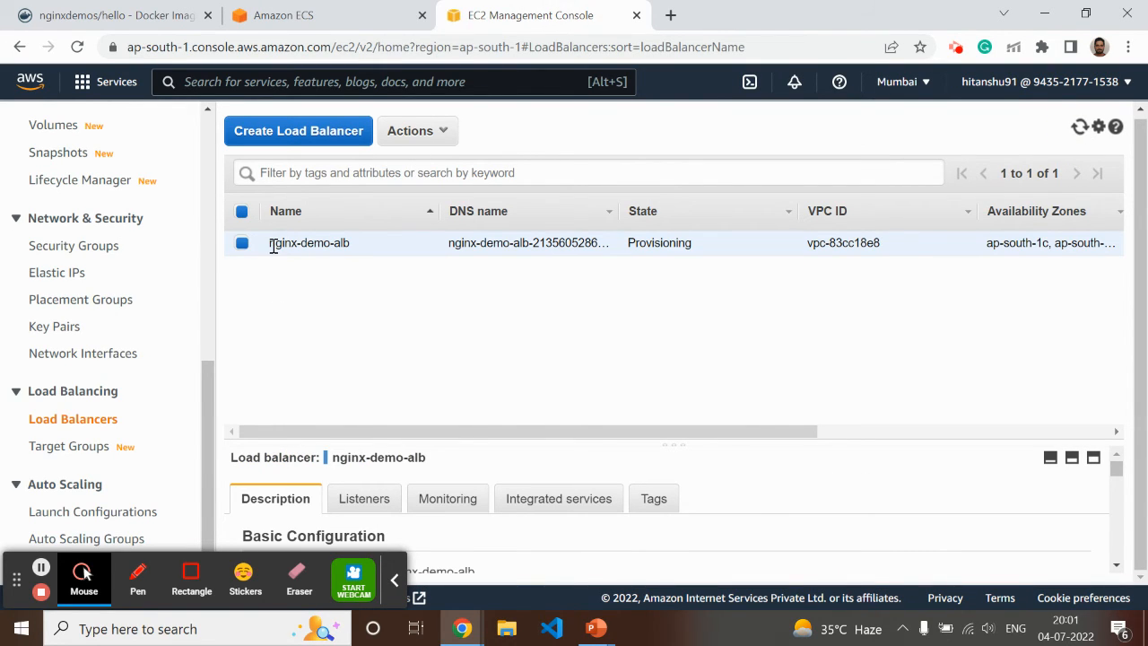
click(297, 17)
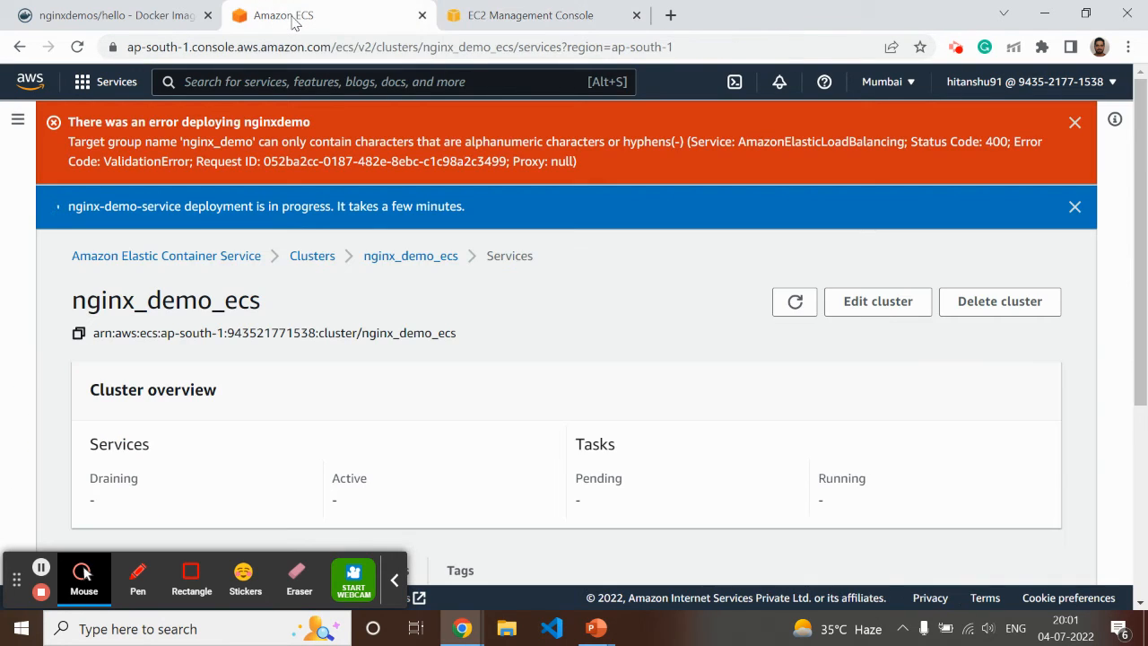
click(542, 24)
click(314, 27)
click(559, 23)
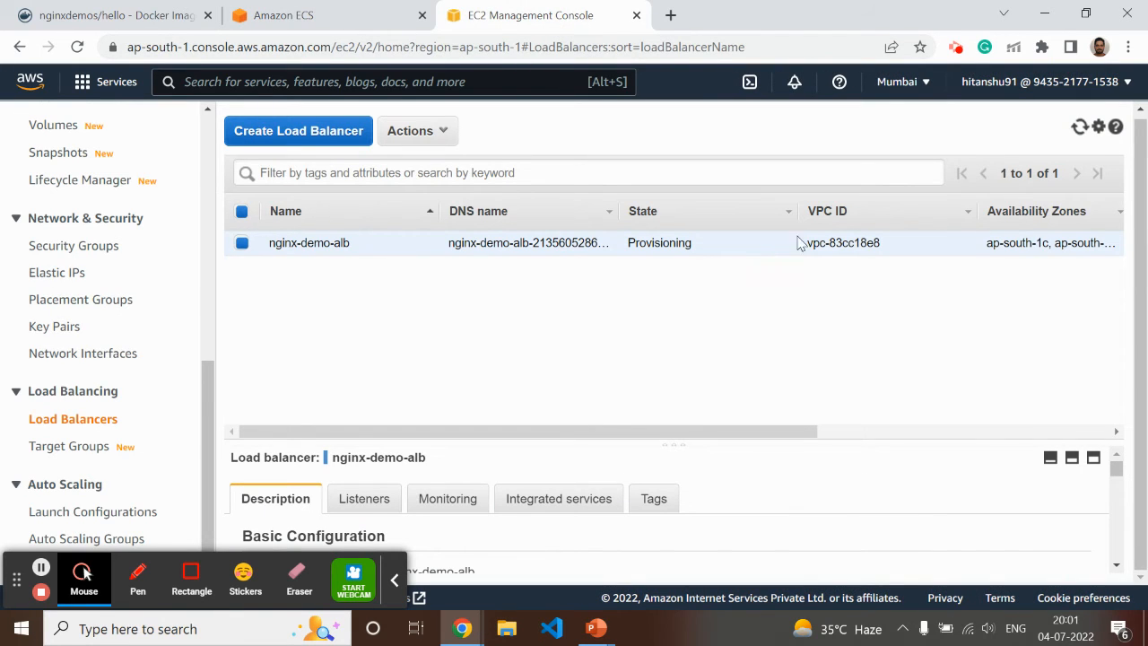
click(1079, 127)
Replace the ecs_demo_cluster_role security group on nginx-demo-alb with ecs_demo_alb, keeping the default group, and save
scroll(511, 520, down, 10)
scroll(519, 524, down, 5)
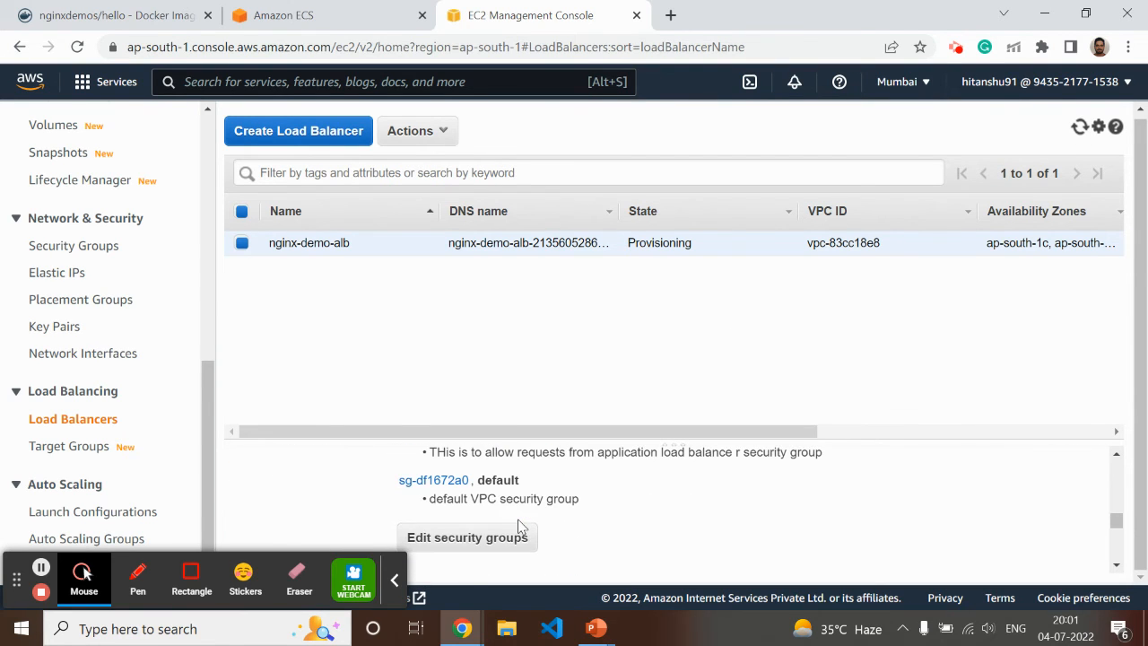
click(470, 547)
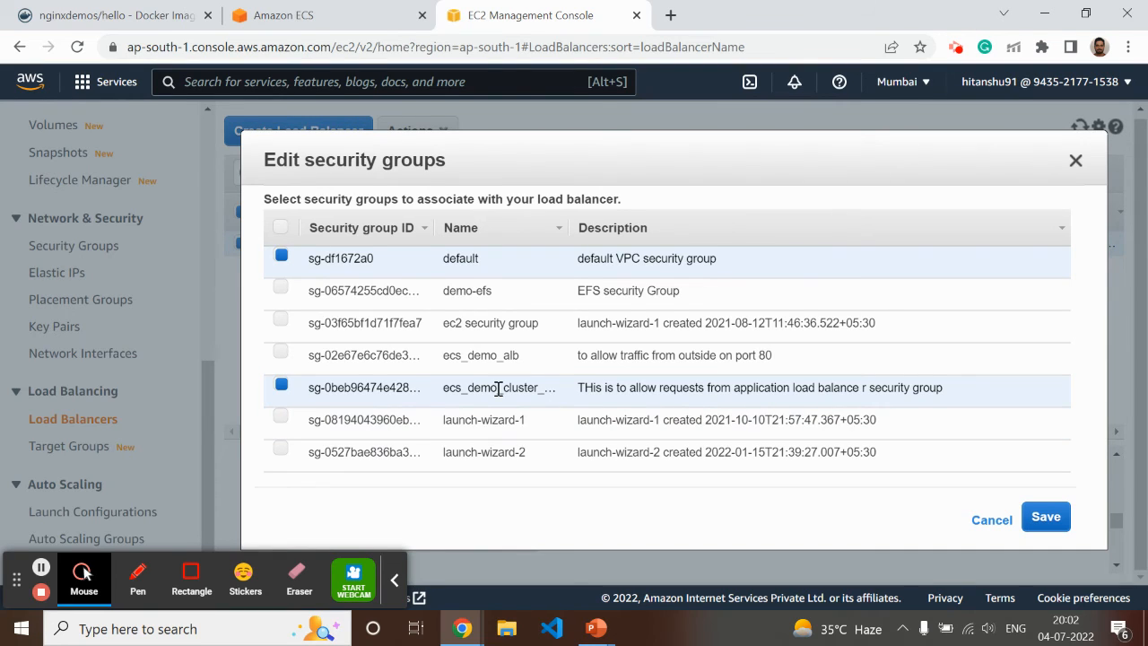
click(281, 385)
click(282, 354)
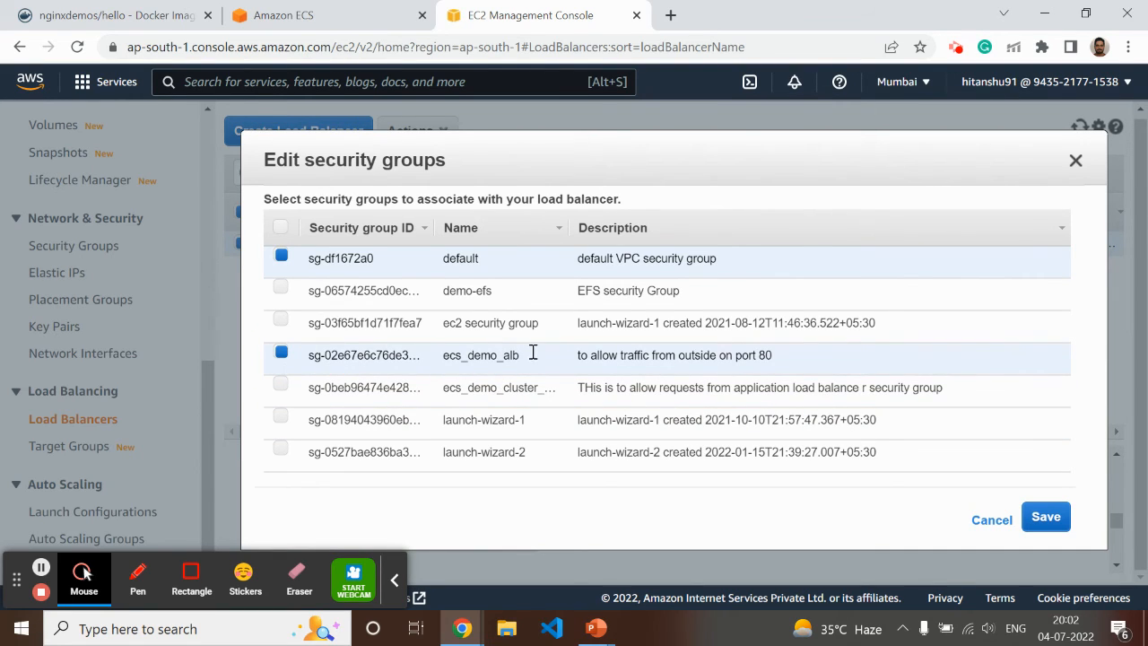
click(1046, 516)
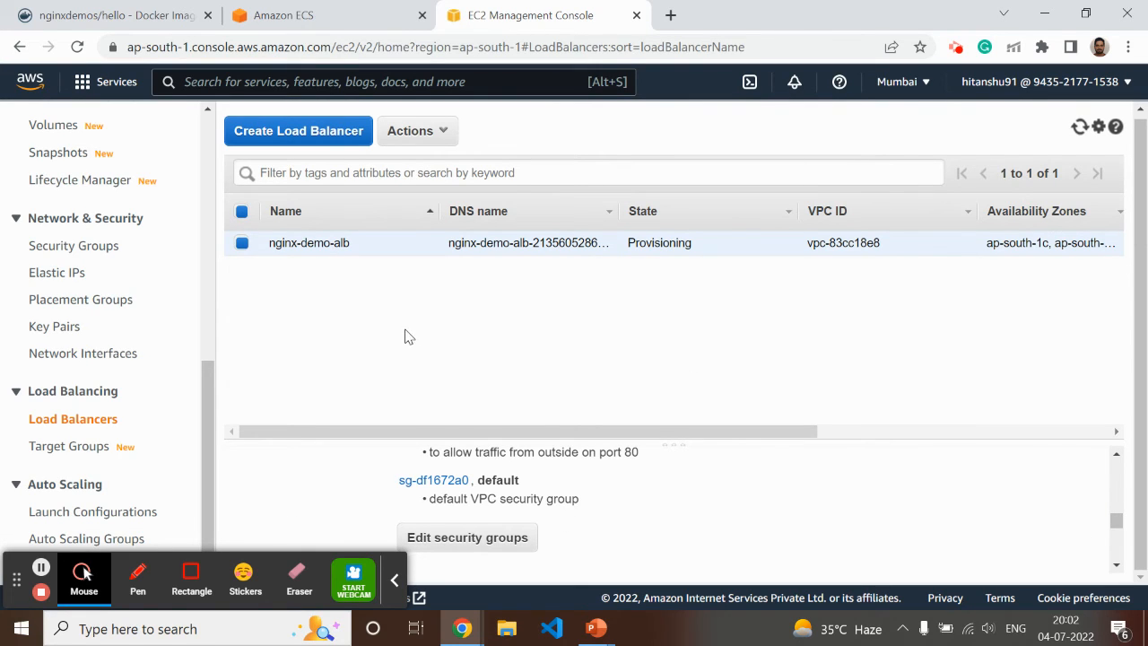
Refresh the load balancer list and check the services and tasks of the nginx_demo_ecs cluster
click(1081, 126)
click(287, 22)
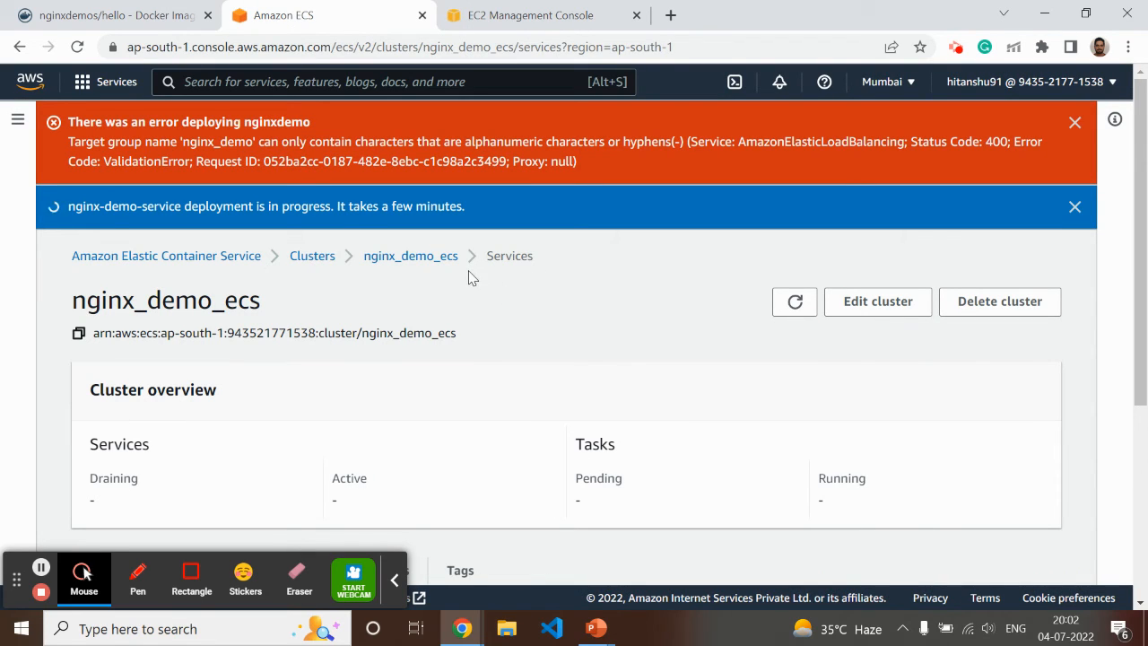
scroll(466, 313, down, 4)
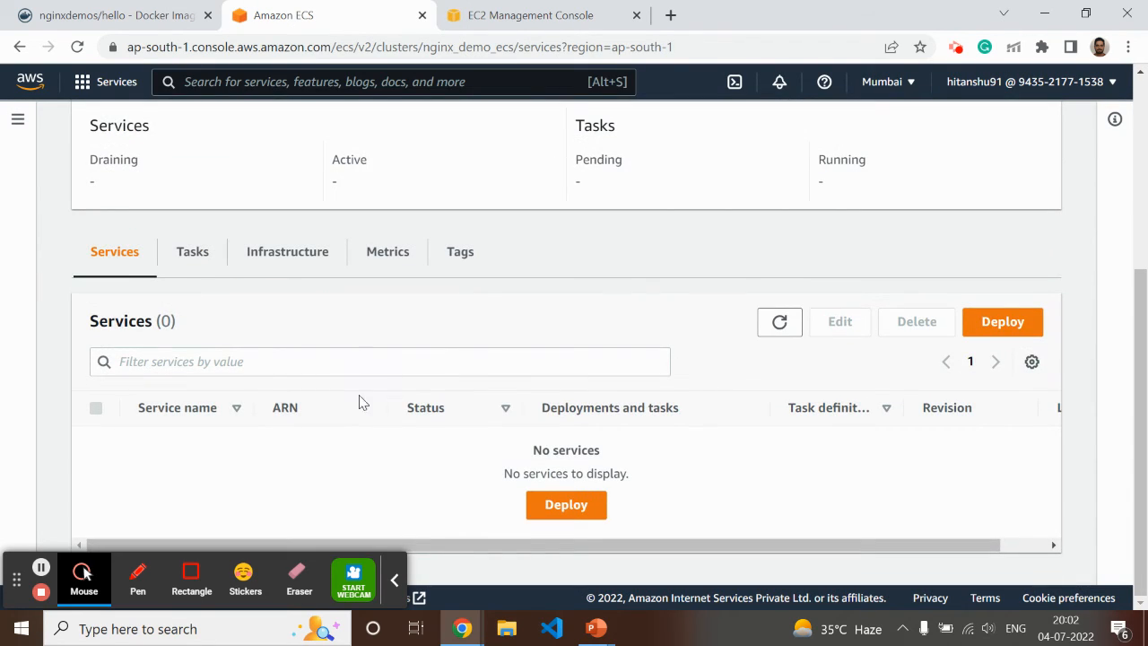
click(779, 322)
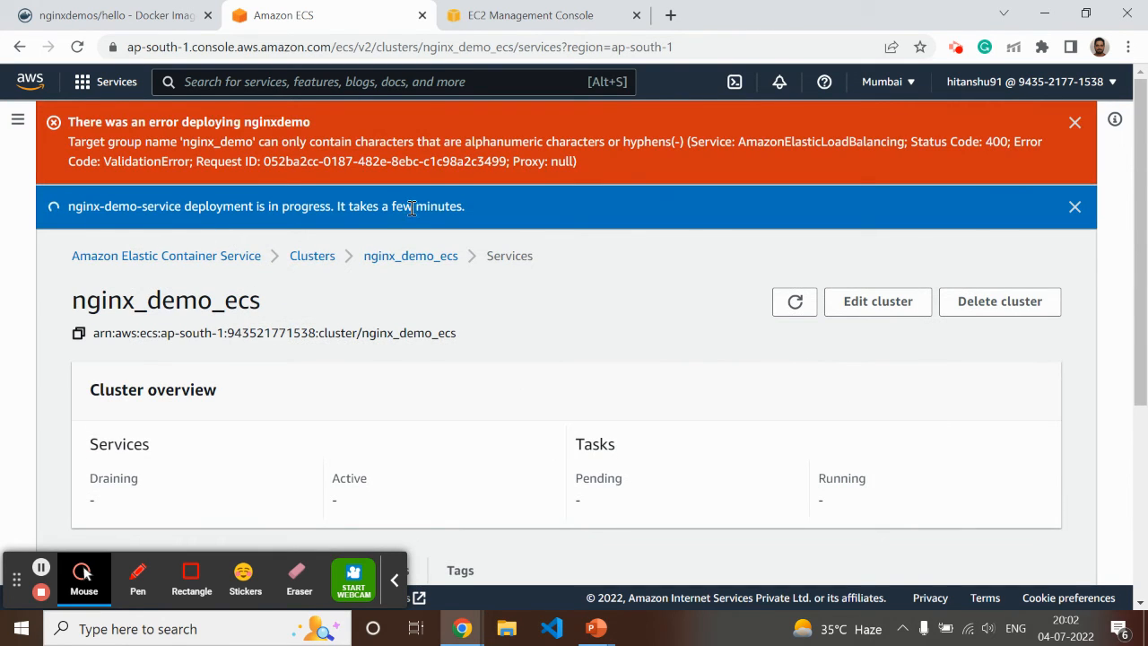
scroll(606, 327, down, 4)
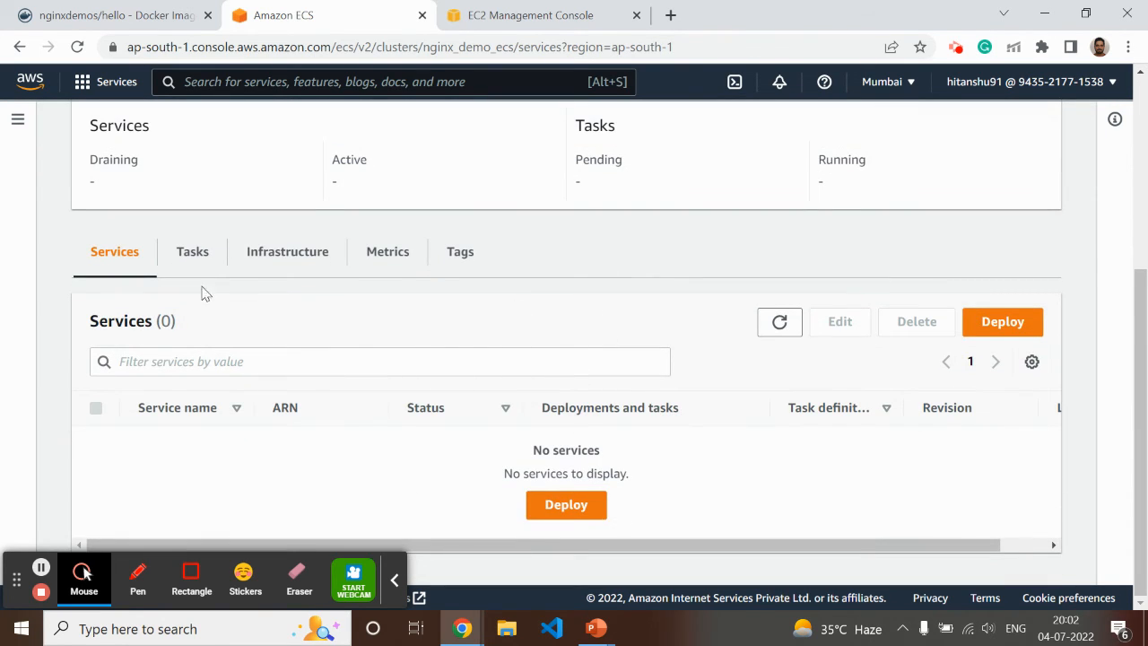
click(202, 254)
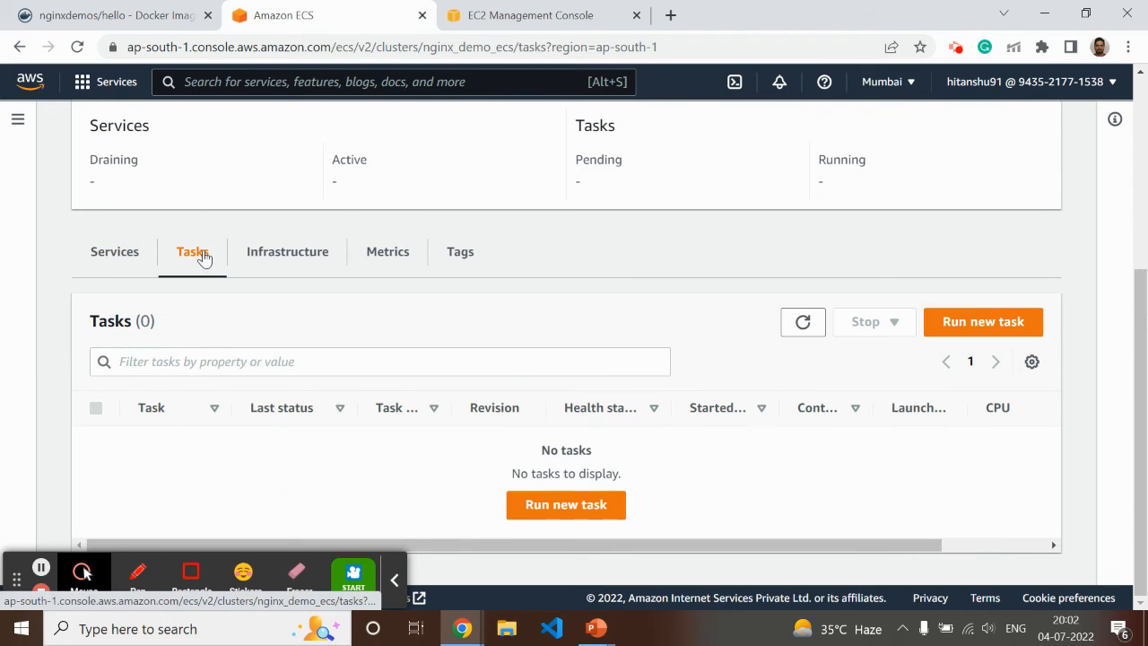
Copy the DNS name of the nginx-demo-alb load balancer and open it in a new browser tab
click(560, 15)
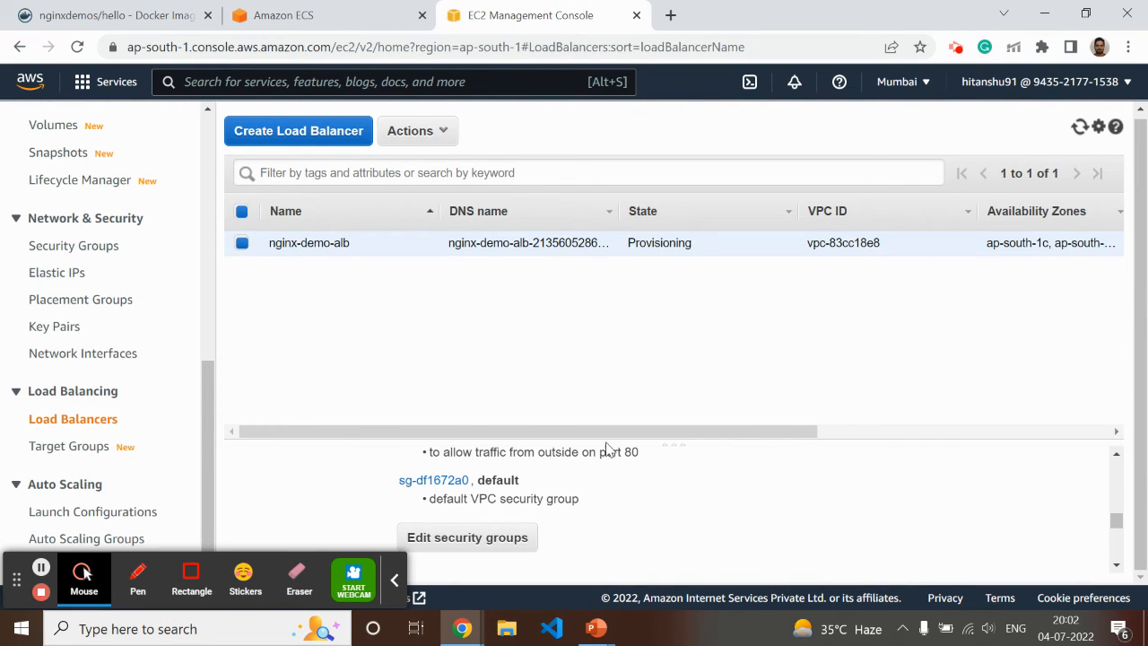
scroll(718, 538, up, 5)
scroll(726, 503, down, 3)
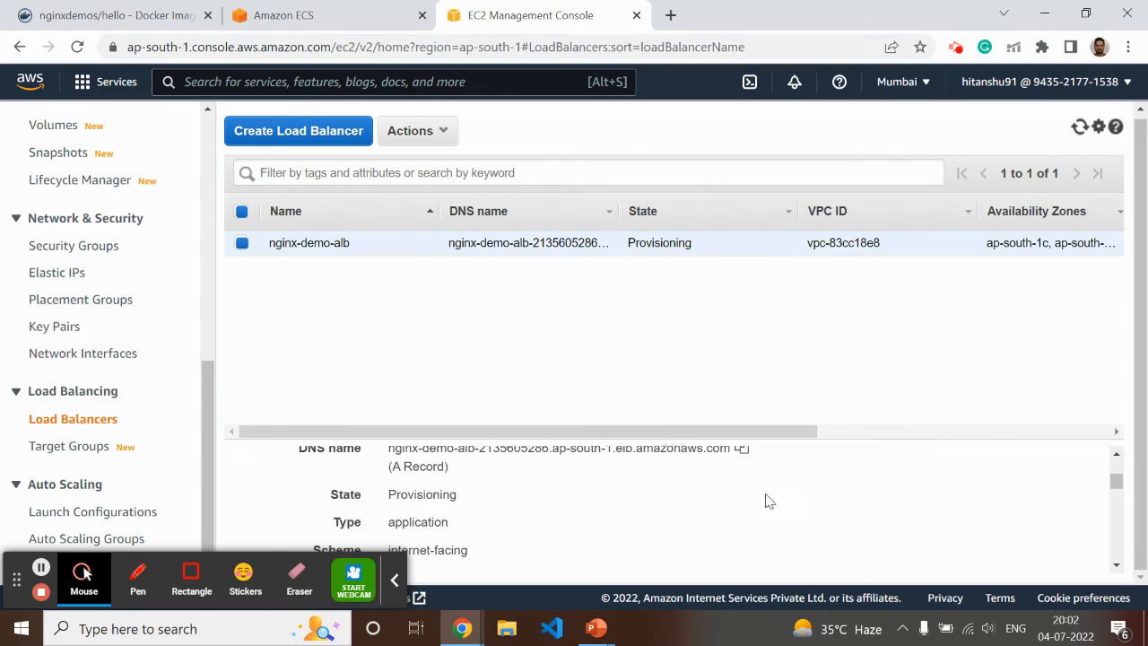
click(741, 447)
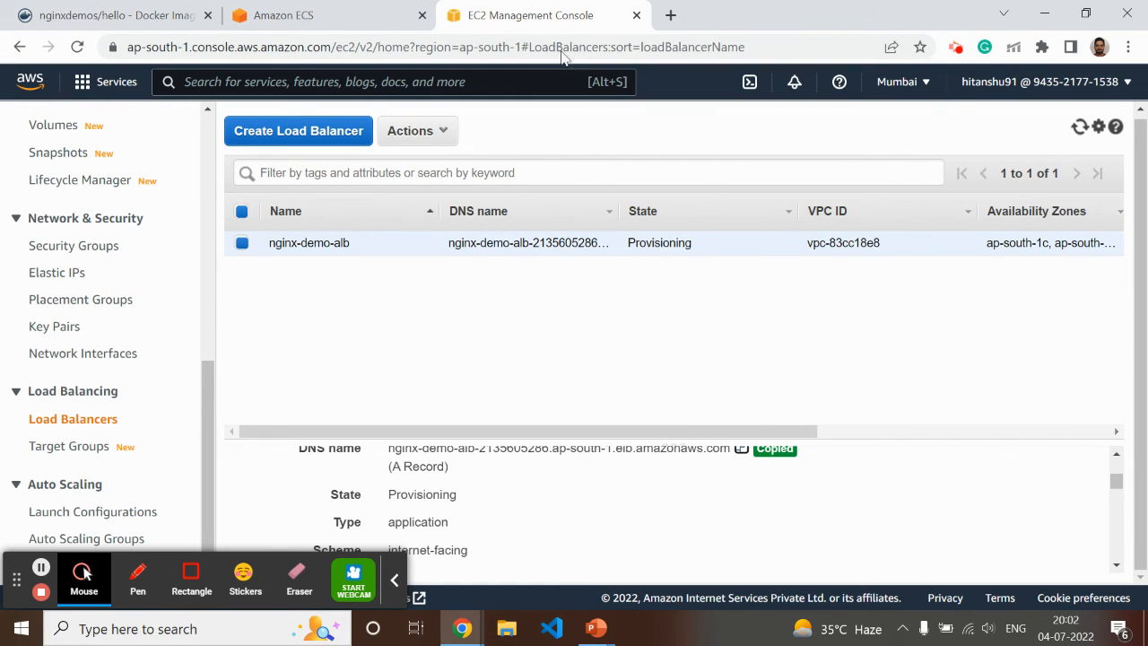
click(670, 15)
key(ctrl+v)
key(Return)
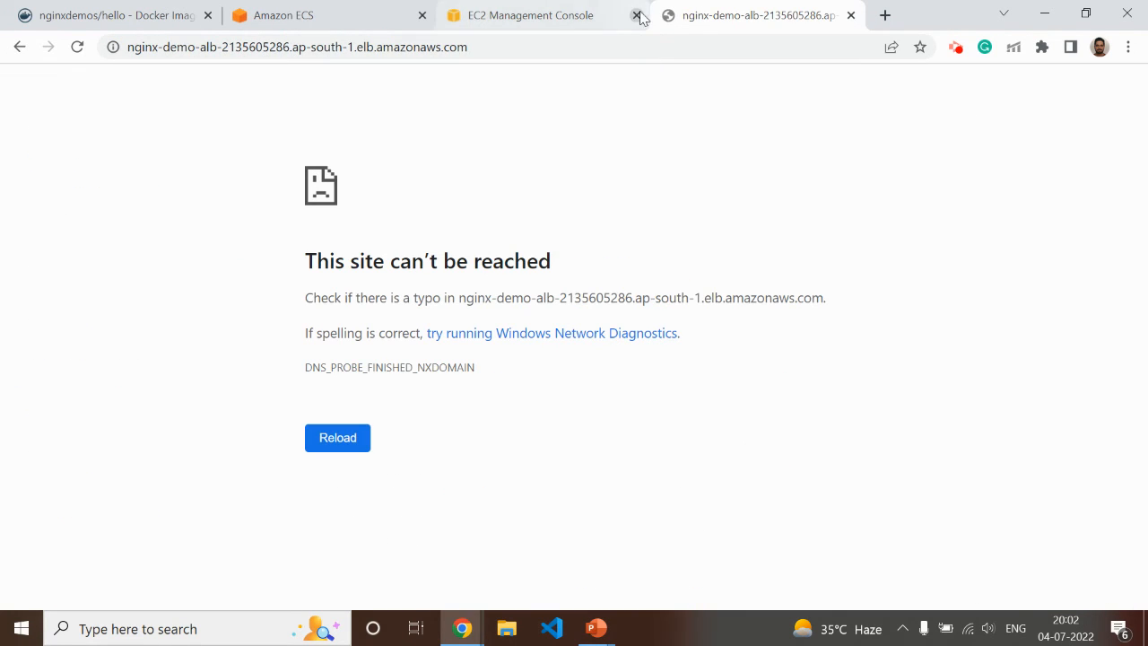
click(416, 49)
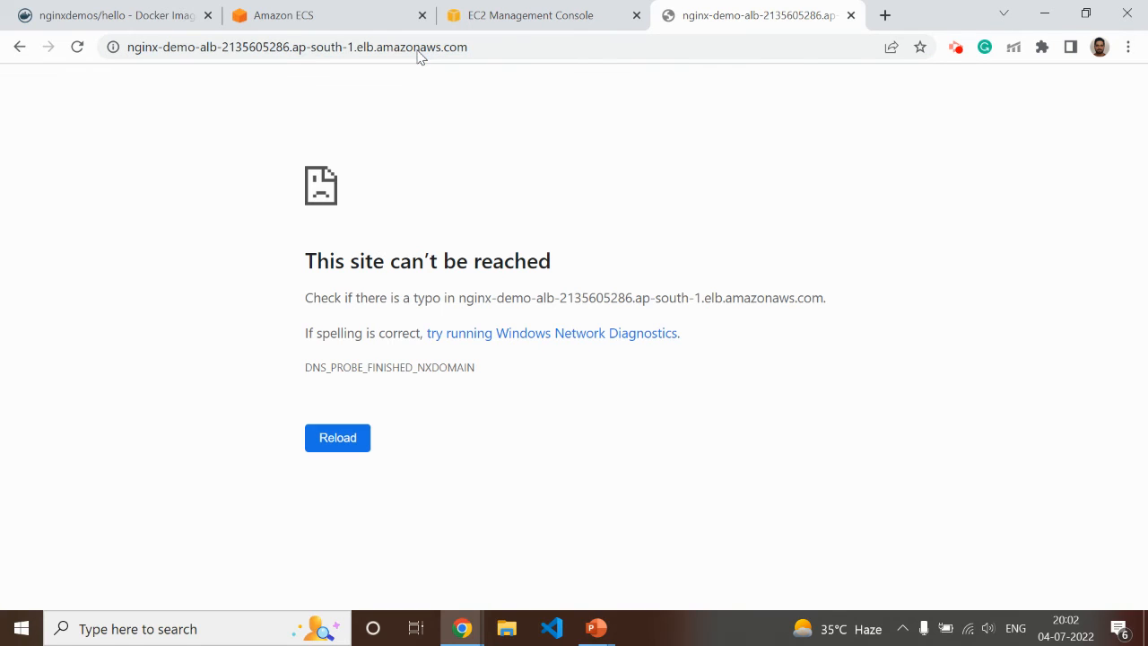
drag(481, 45, 144, 47)
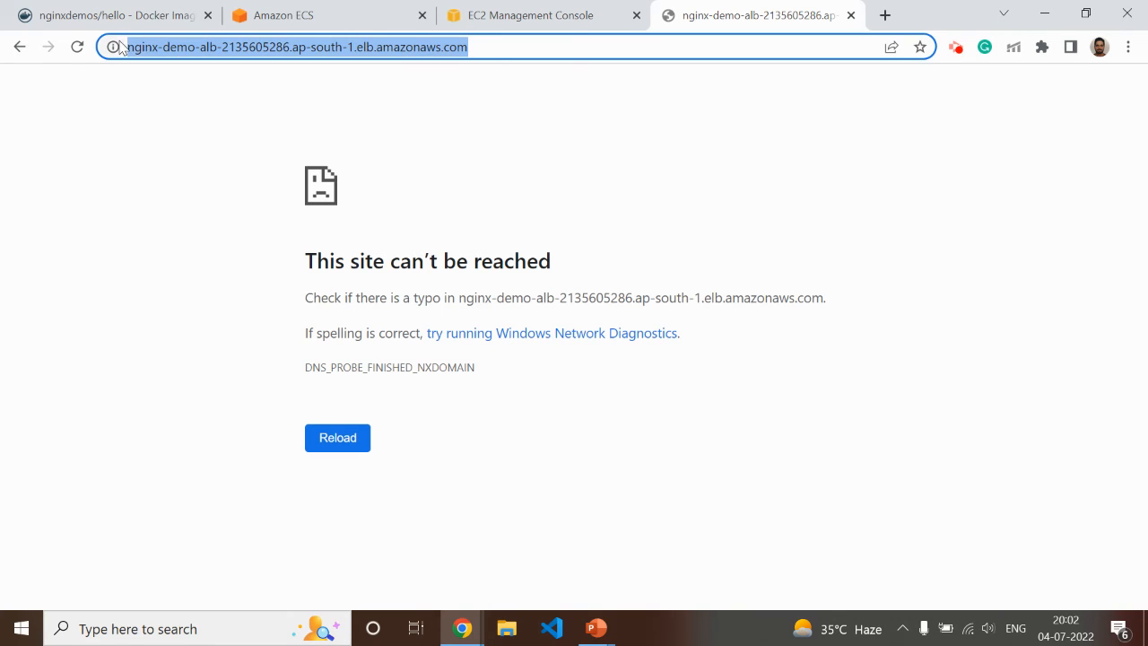
Recheck the nginx_demo_ecs cluster's tasks and services, and dismiss the old nginxdemo deployment error notice
click(300, 22)
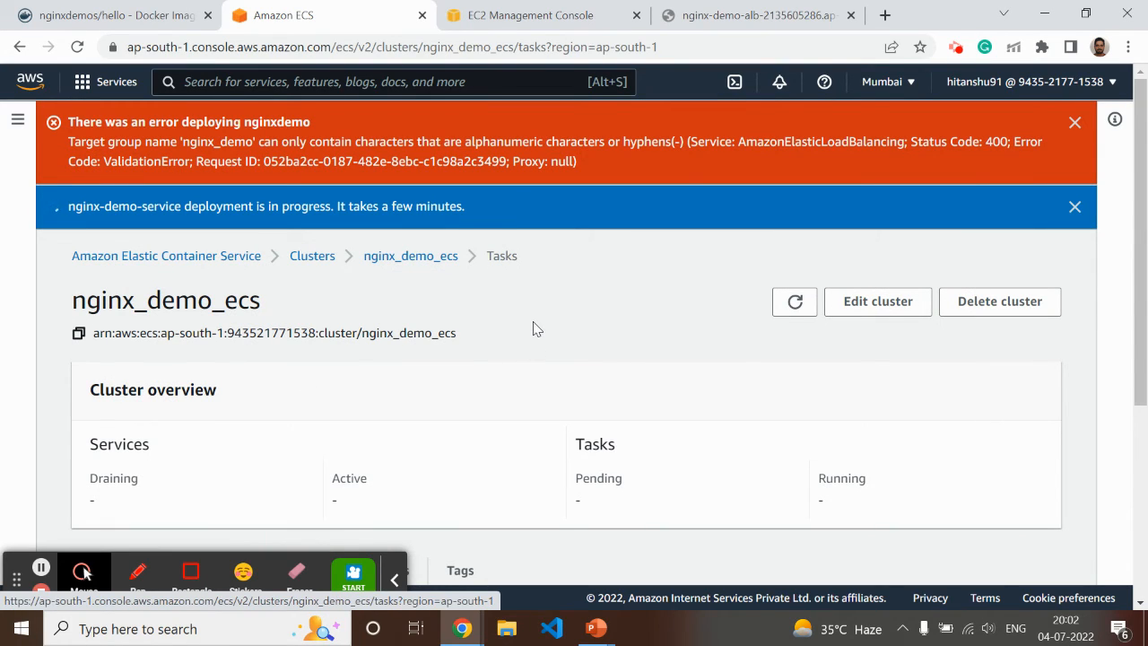
scroll(542, 280, down, 2)
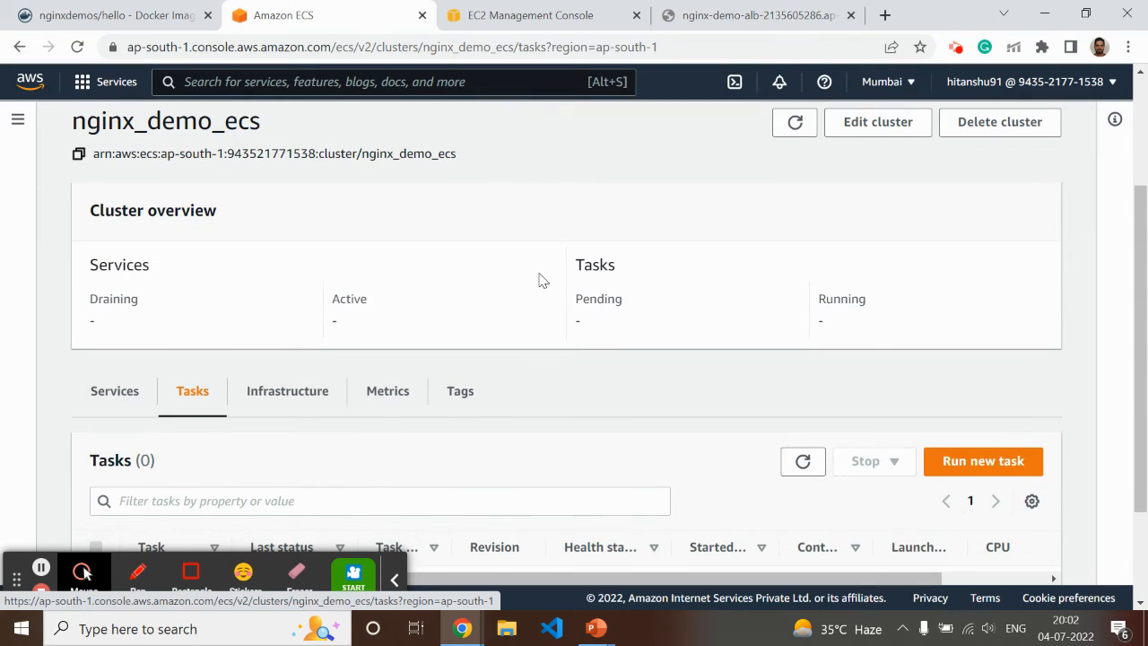
scroll(411, 299, down, 2)
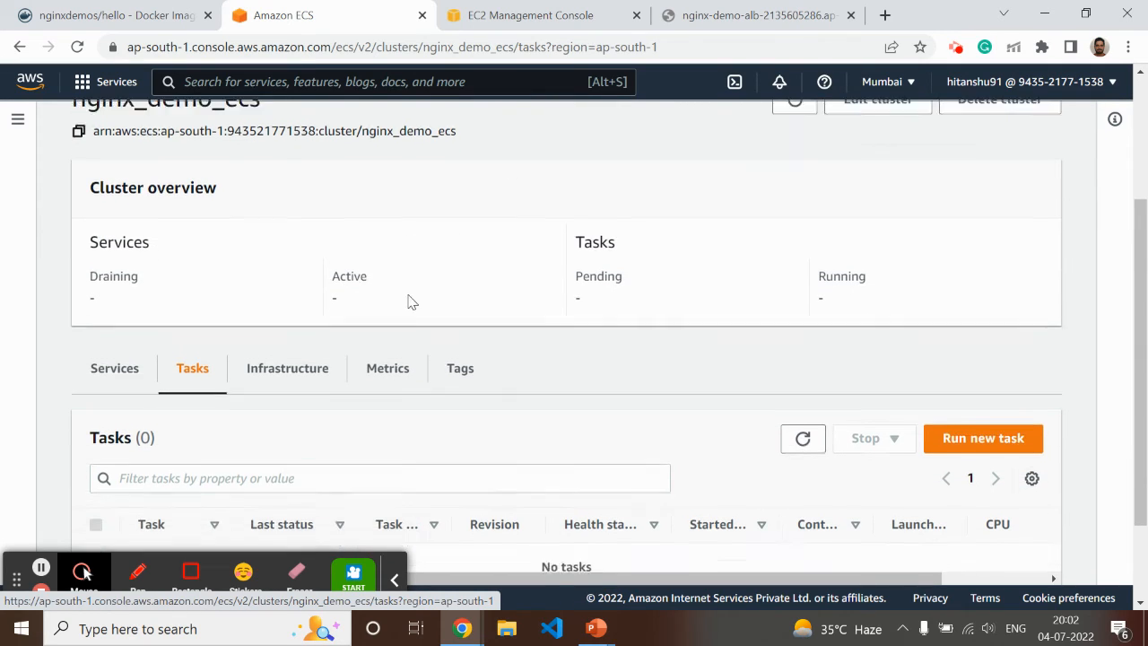
scroll(331, 349, up, 2)
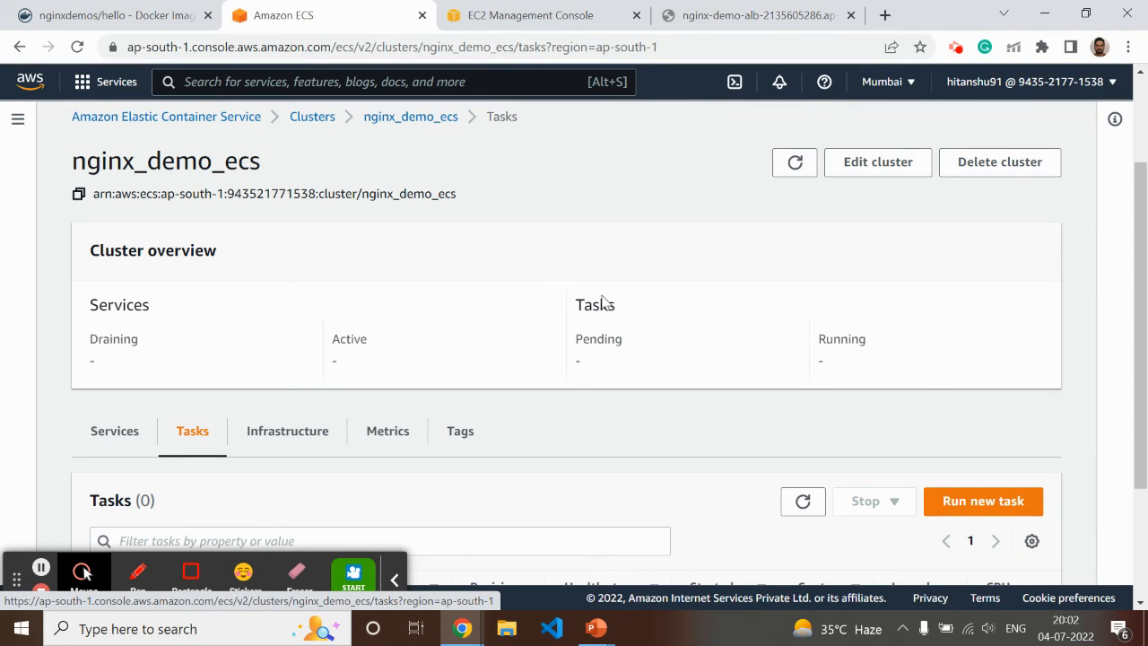
click(802, 502)
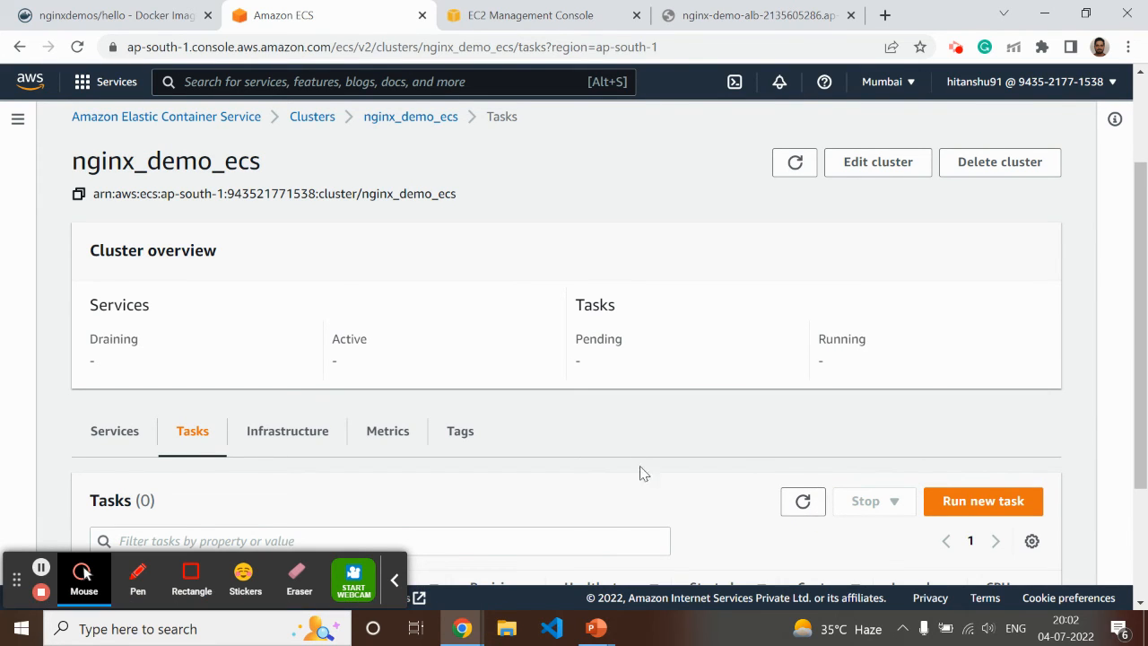
scroll(640, 471, down, 2)
click(115, 255)
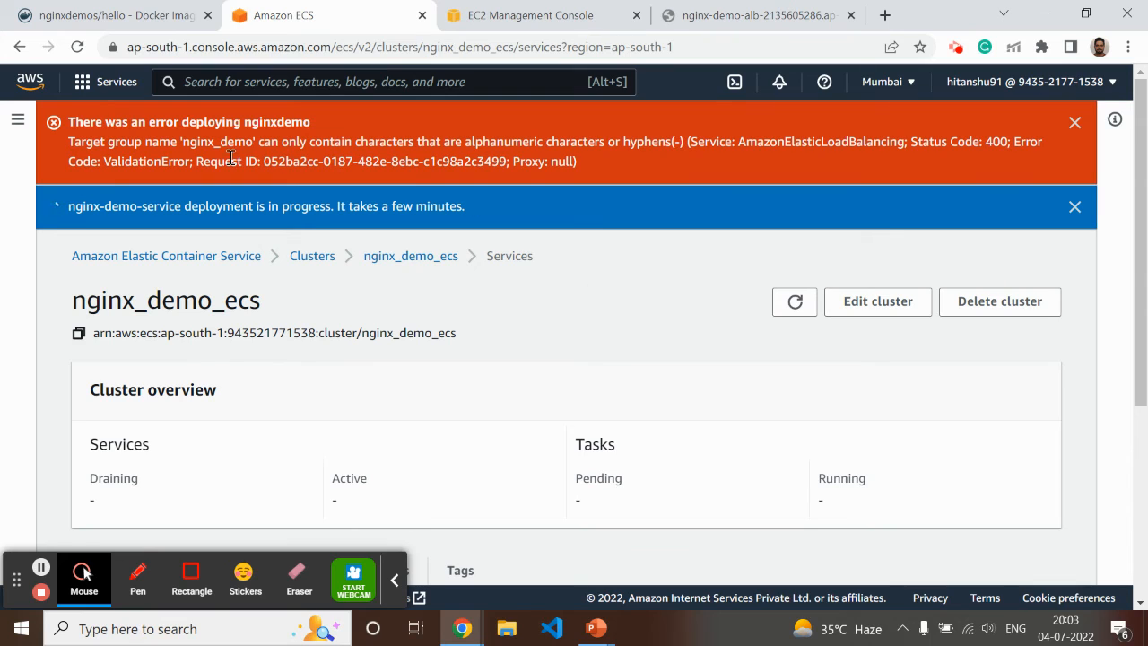
click(1075, 122)
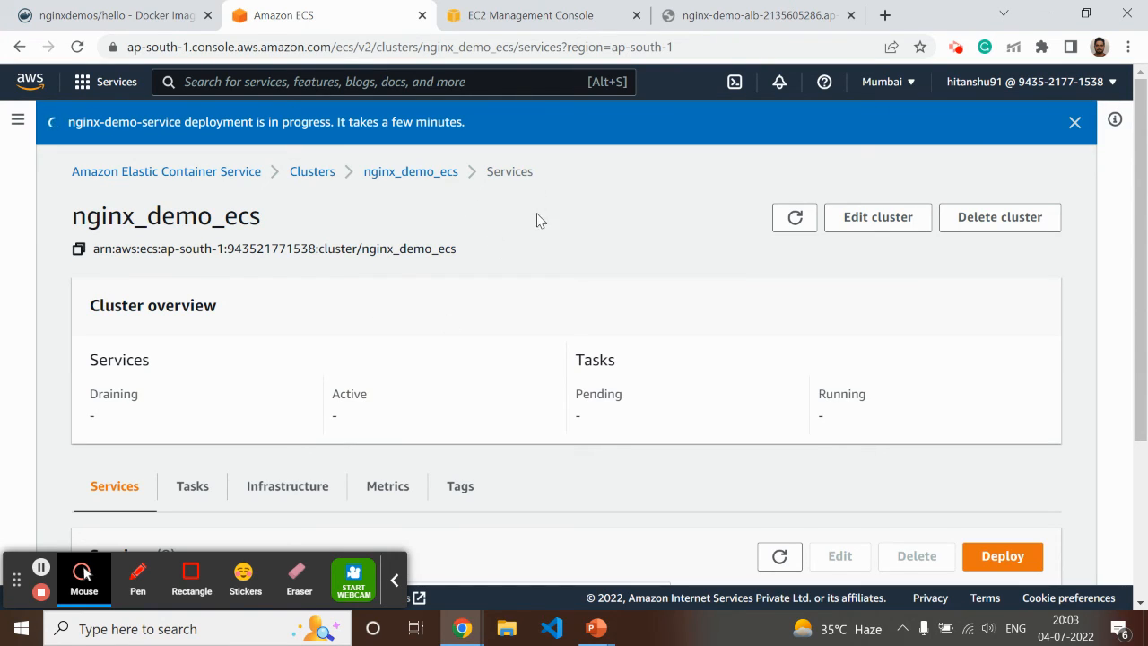
Refresh the state of nginx-demo-alb, recheck the ECS deployment progress, and reload the load balancer's web page
click(578, 19)
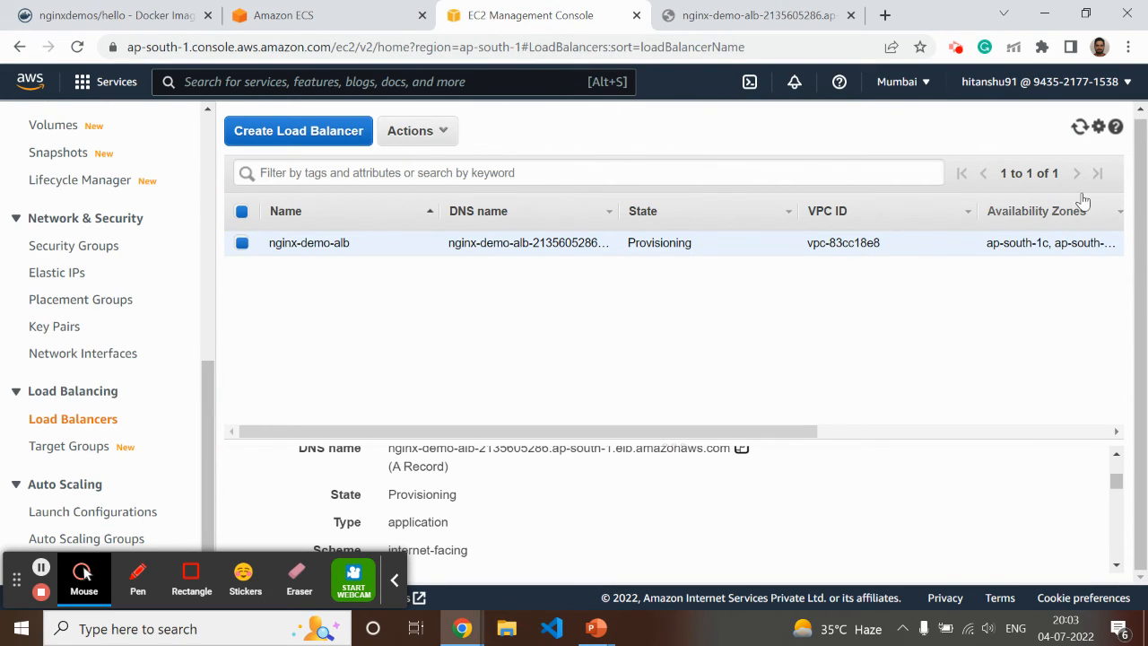
click(1076, 128)
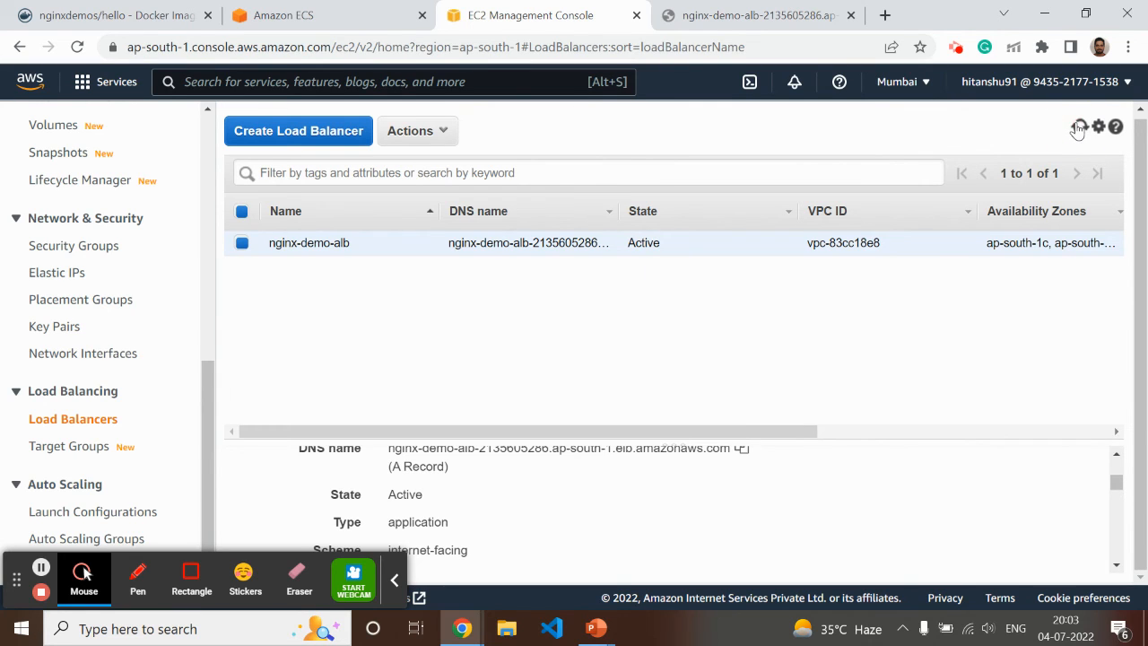
click(278, 15)
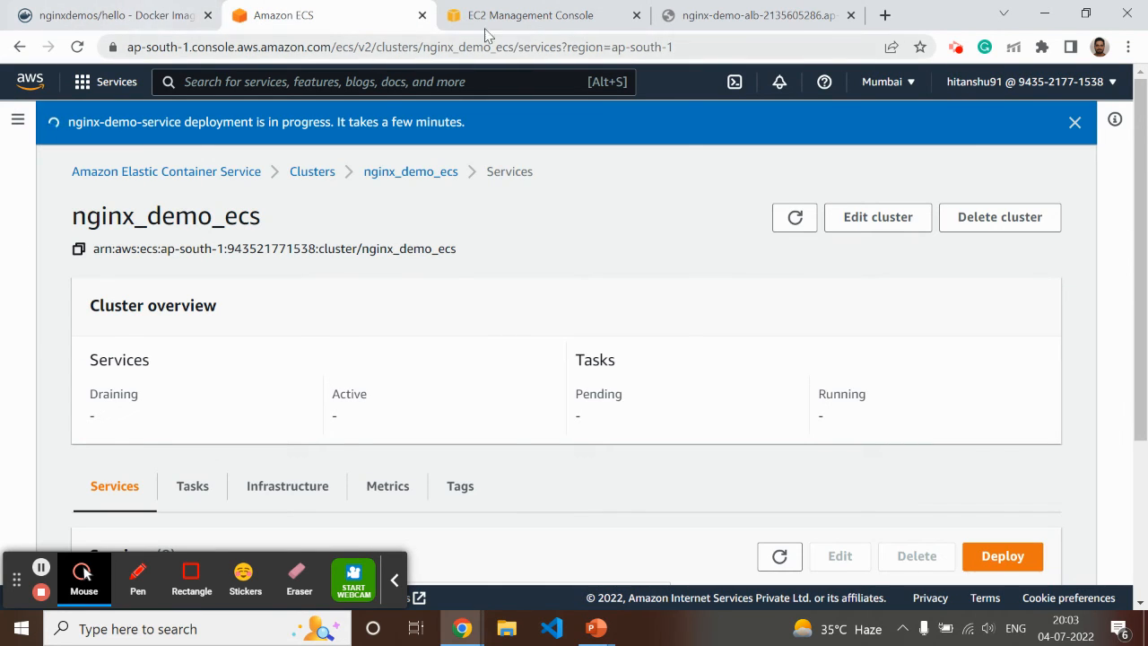
click(599, 18)
key(ctrl+Tab)
click(77, 46)
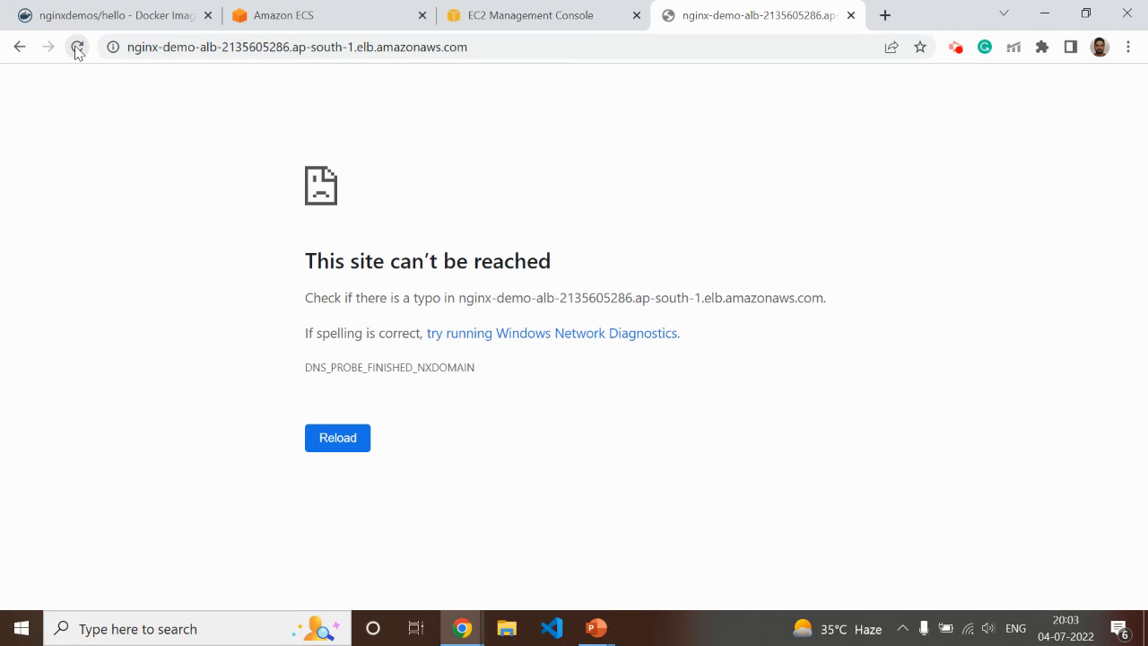
click(534, 25)
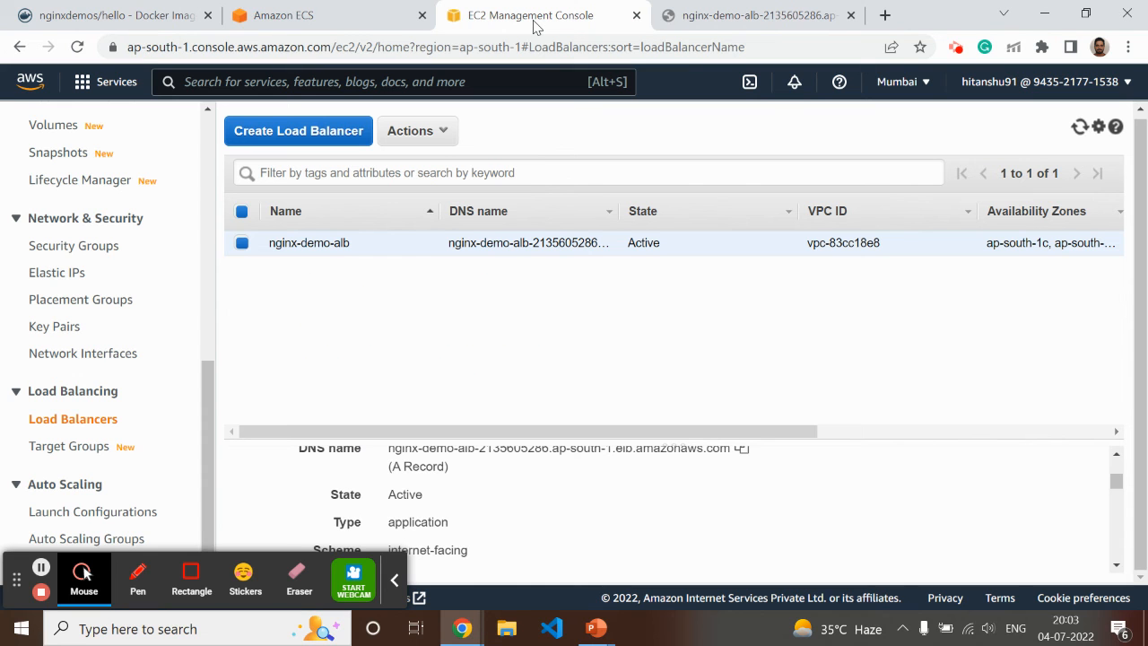
Check the load balancer's web page against the ECS deployment progress and reload it
click(769, 18)
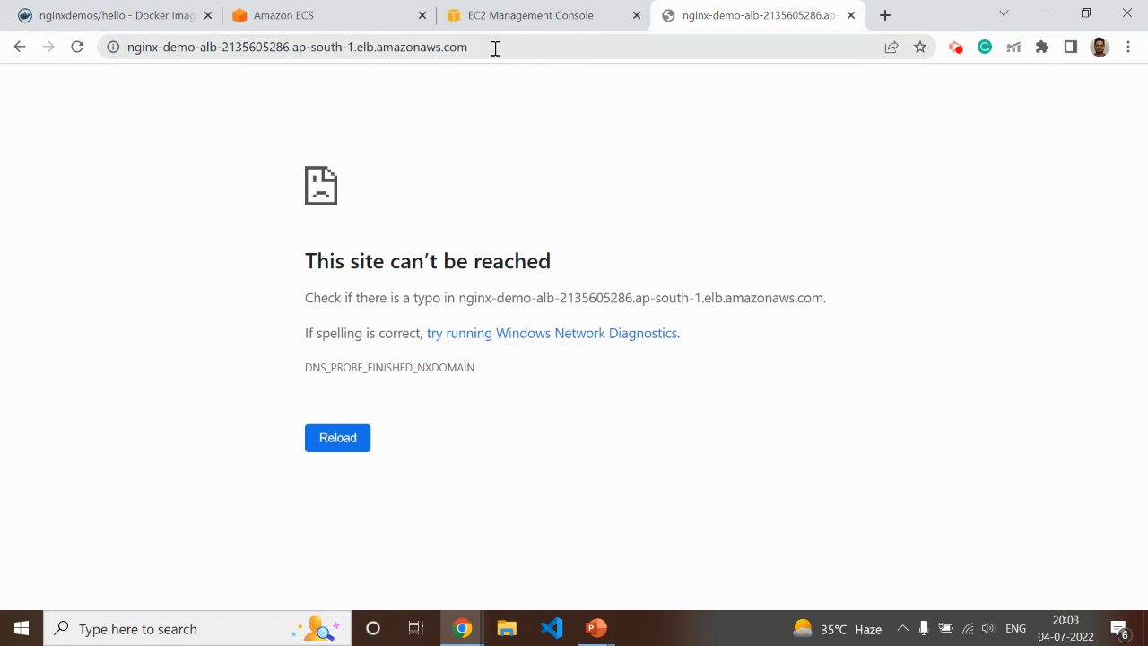
click(312, 18)
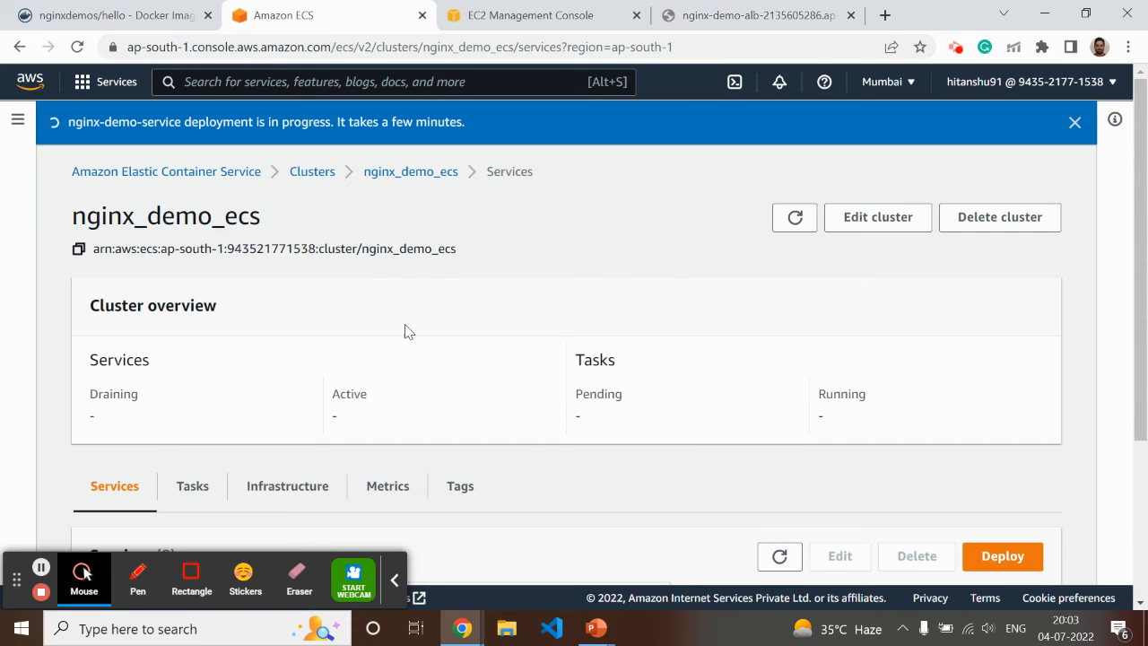
click(732, 19)
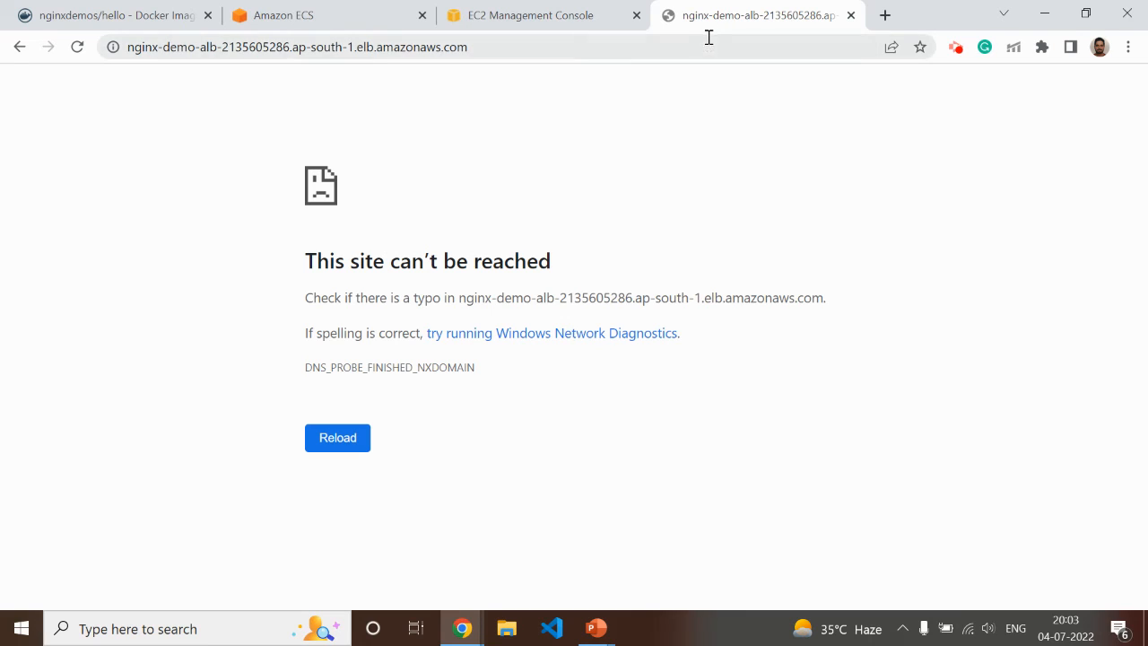
key(F5)
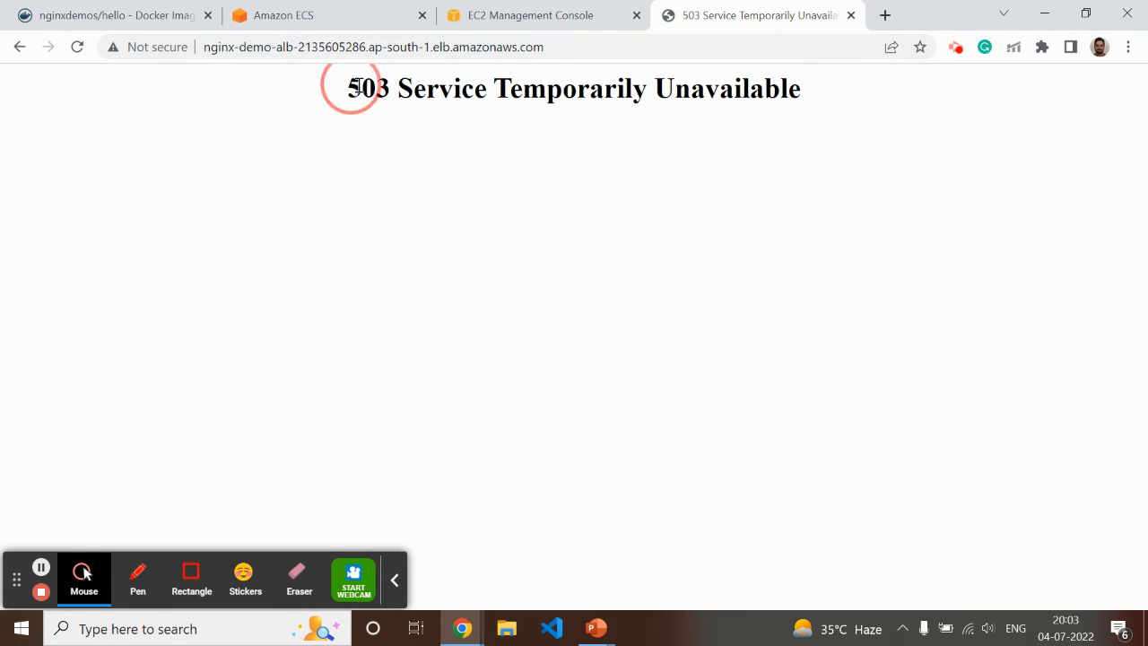
drag(349, 82, 797, 97)
click(77, 47)
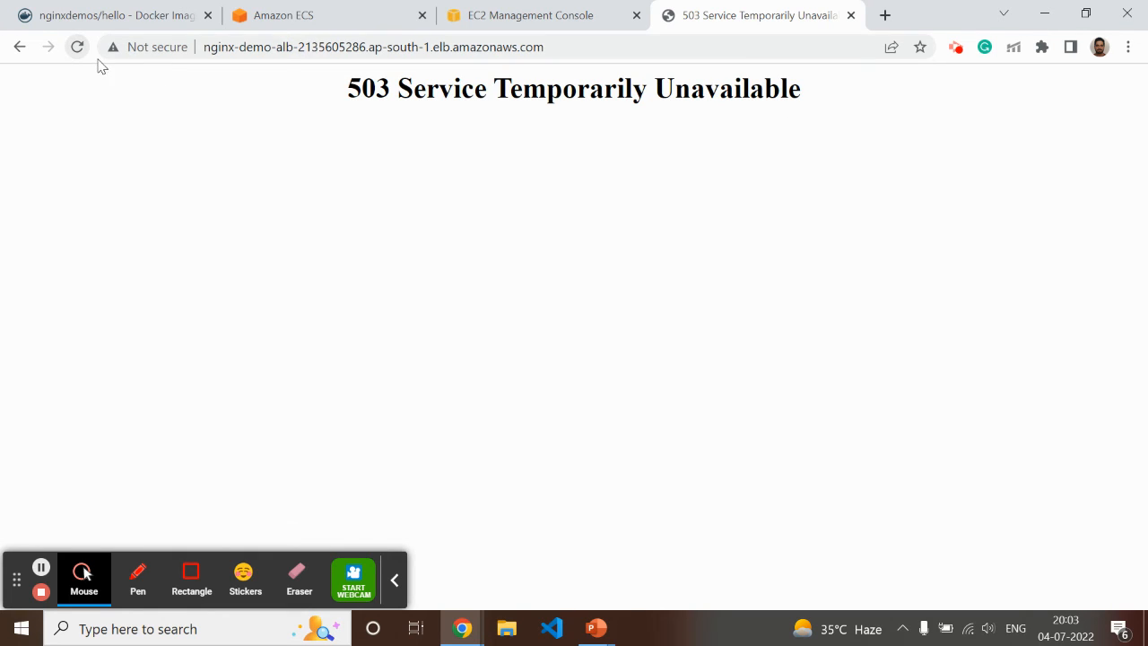
Refresh the services list and the tasks list of the nginx_demo_ecs cluster to check their status
click(325, 13)
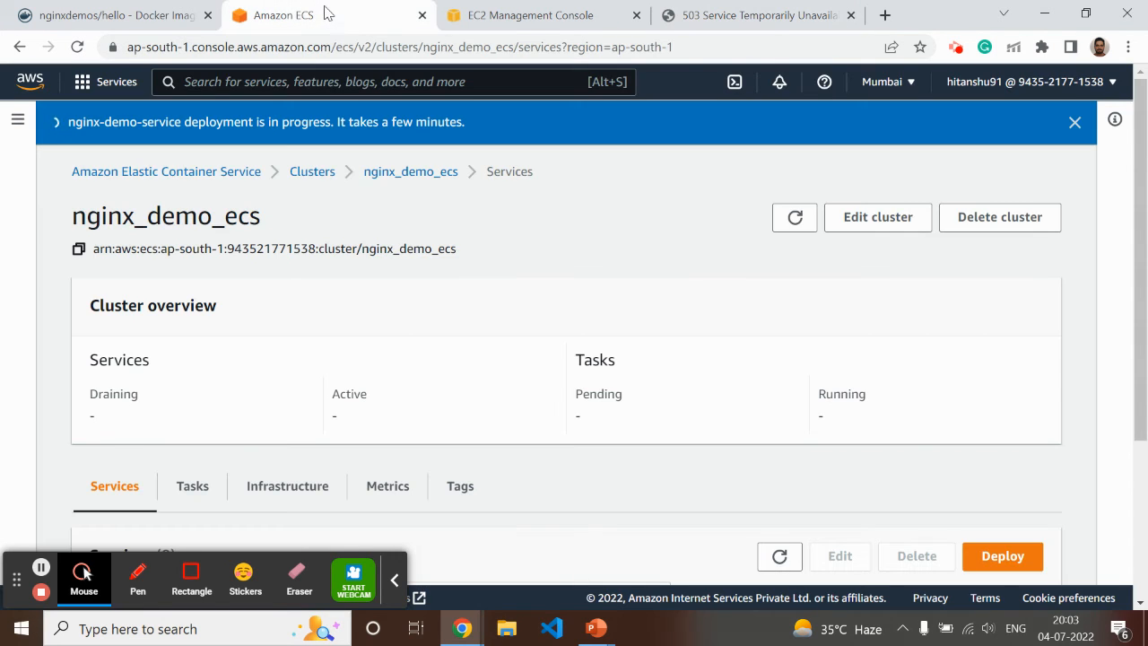
scroll(296, 382, down, 3)
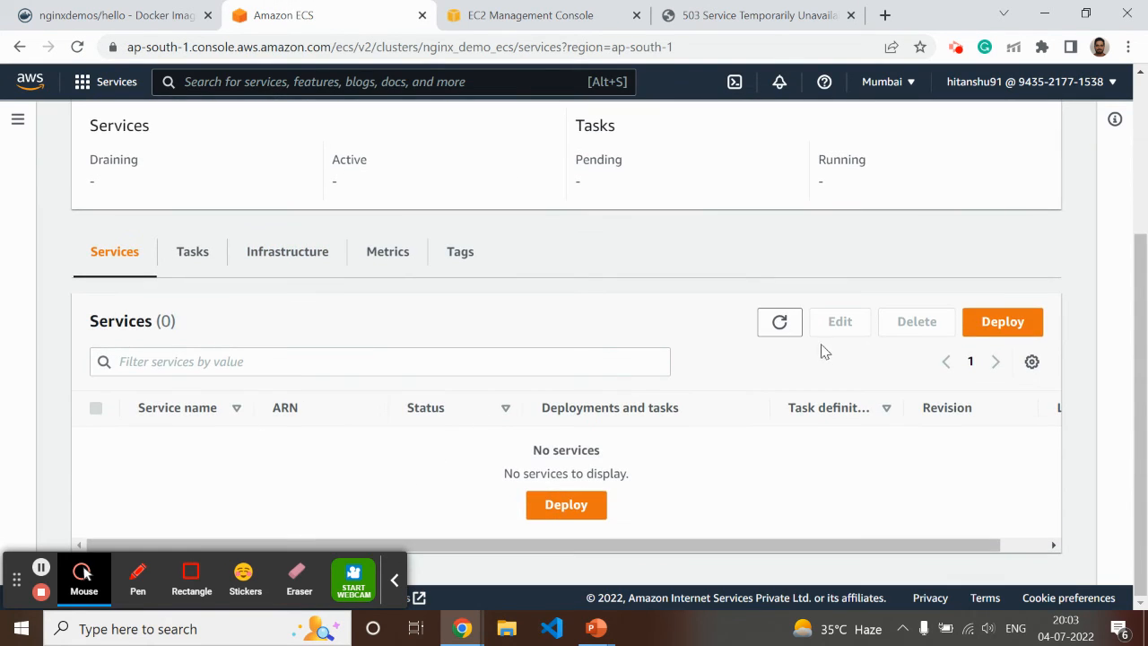
click(778, 322)
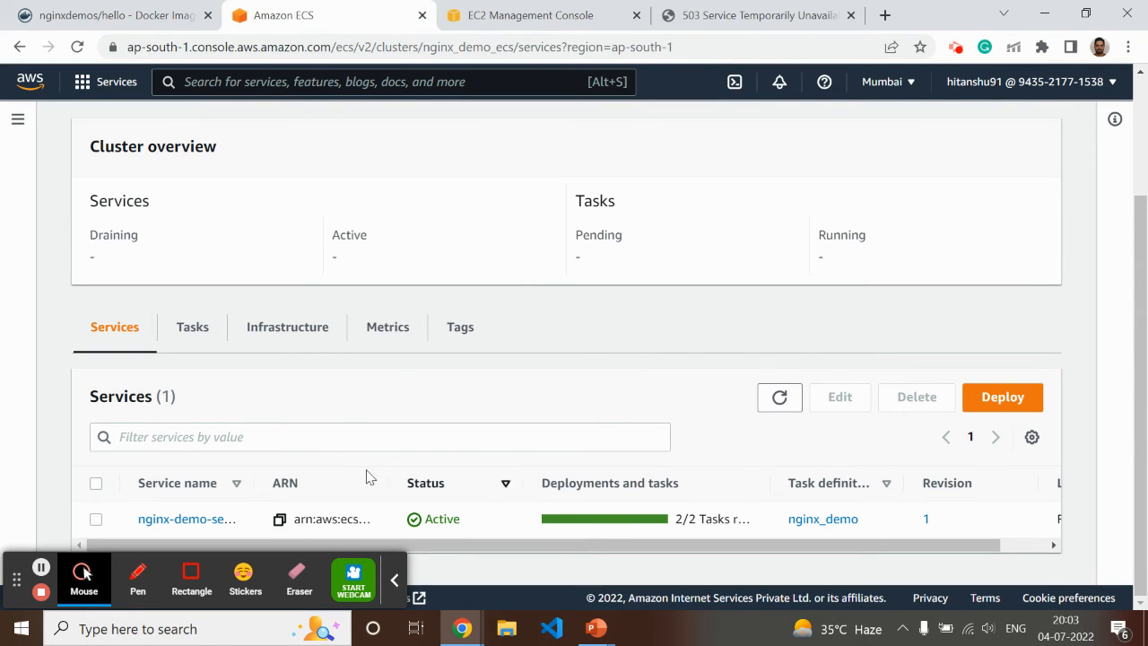
click(194, 328)
scroll(512, 385, down, 1)
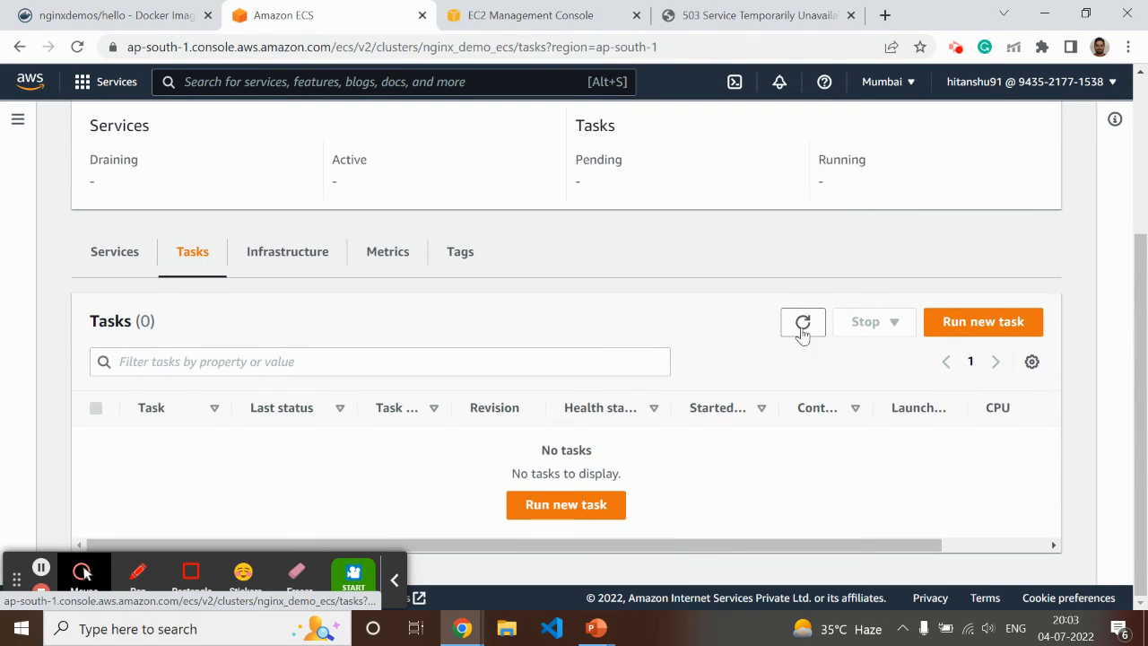
click(798, 325)
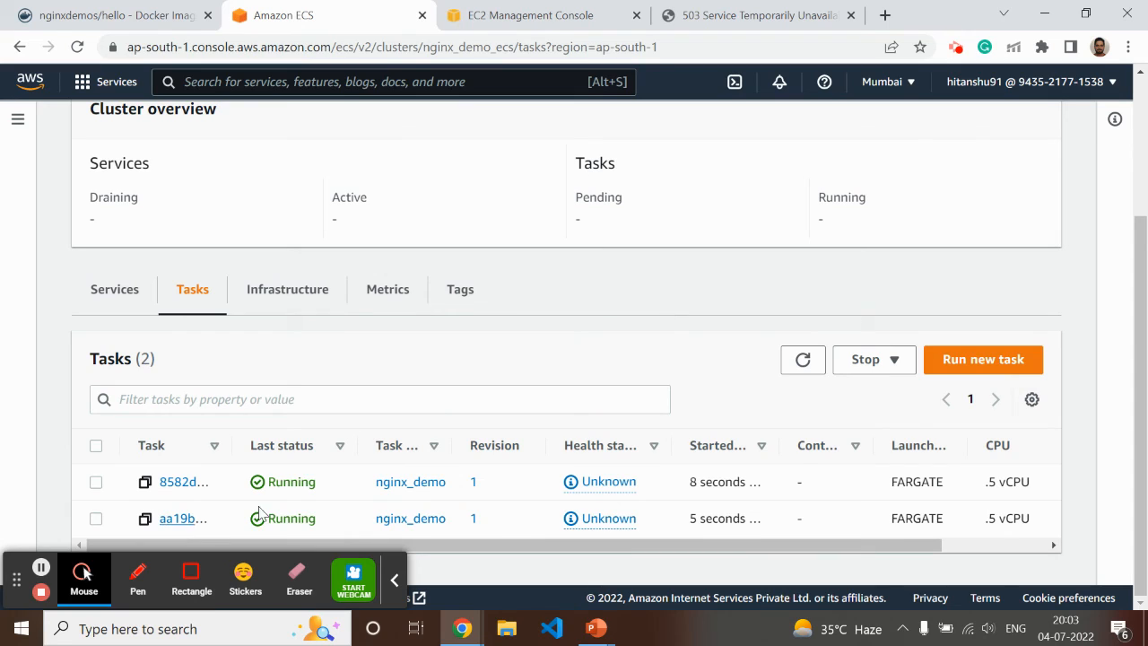
Reload the load balancer's web page repeatedly to check the server address of the NGINX hello page
click(730, 15)
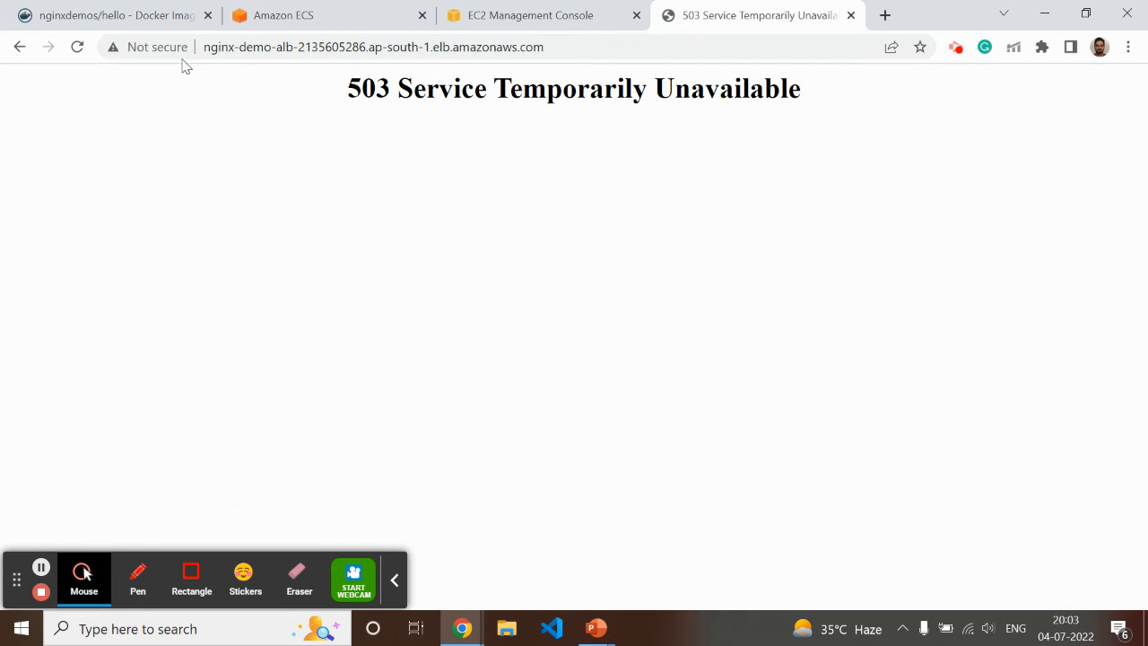
click(78, 47)
click(78, 47)
click(78, 47)
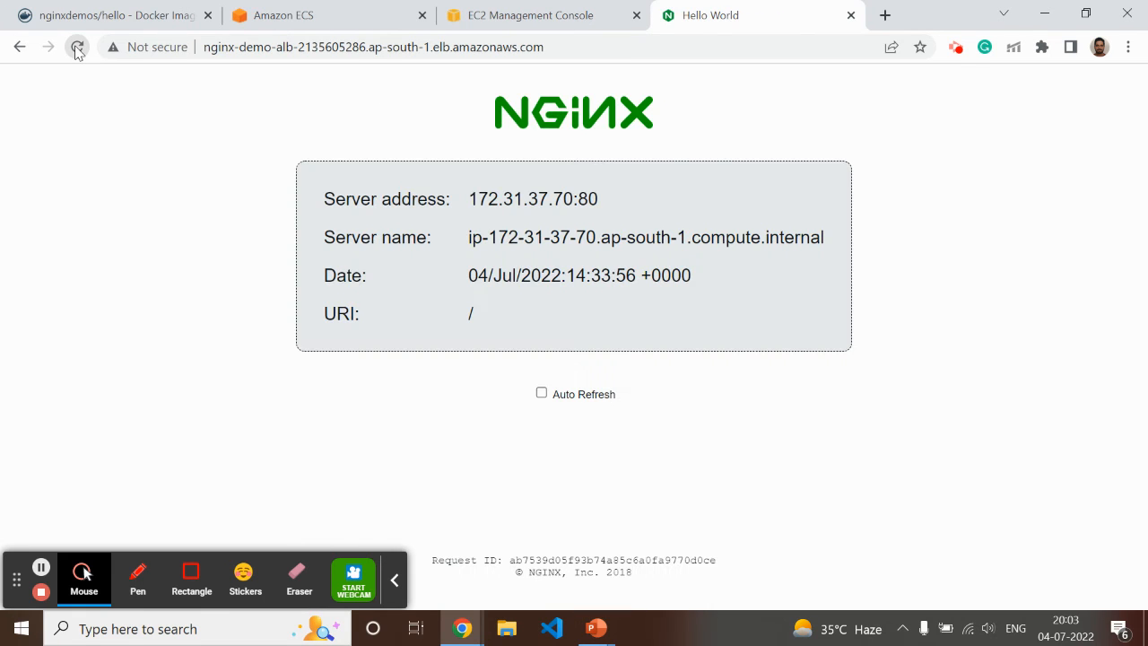
click(78, 48)
click(78, 48)
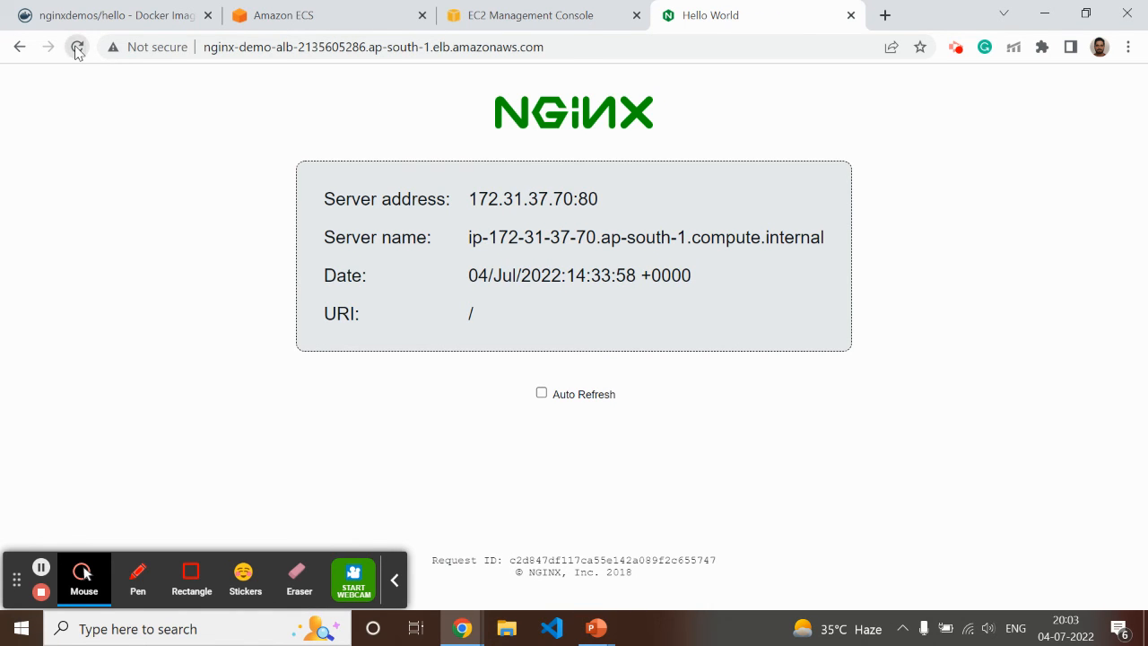
Review the cluster's tasks, mark the server address on the NGINX page, and reload the page to compare which server responds
click(341, 15)
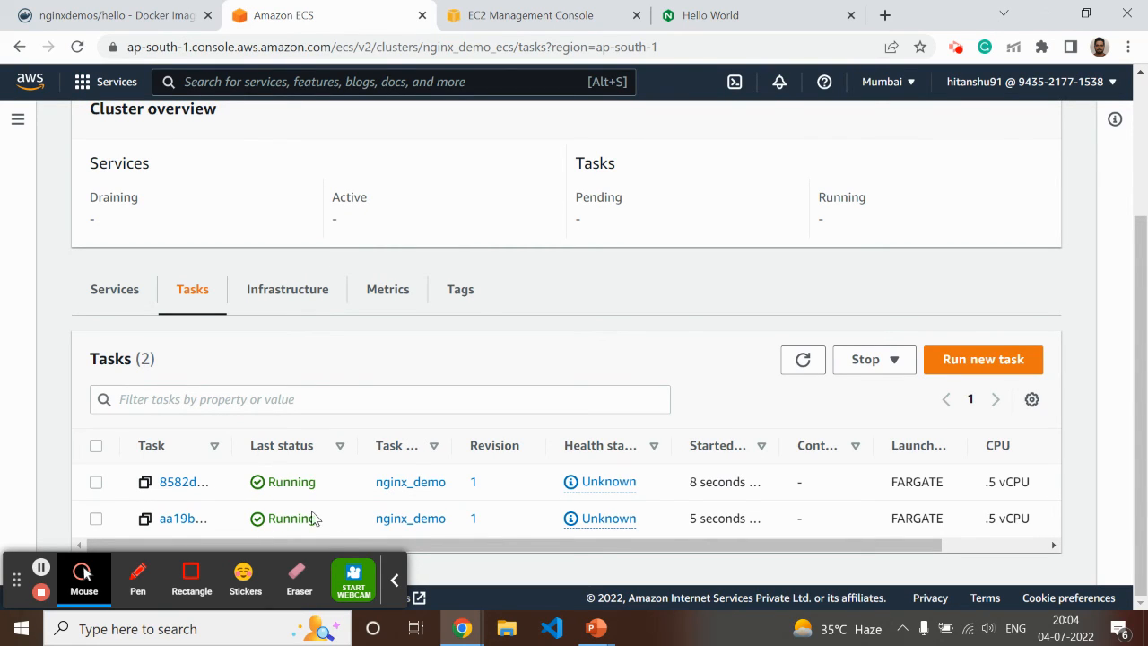
click(718, 18)
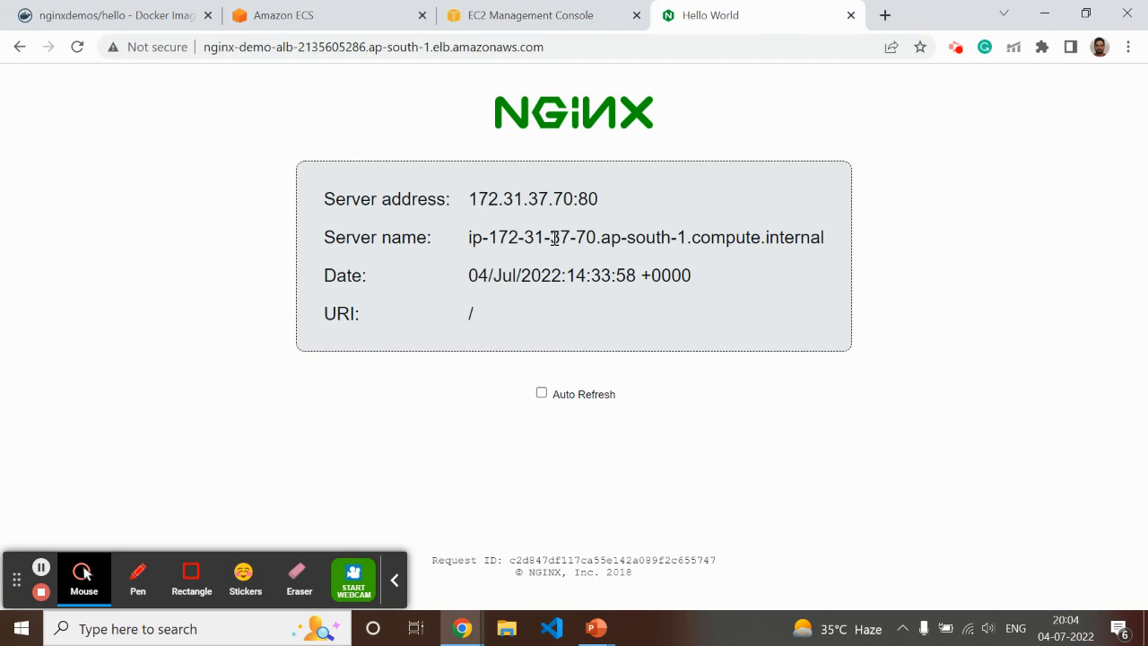
click(137, 579)
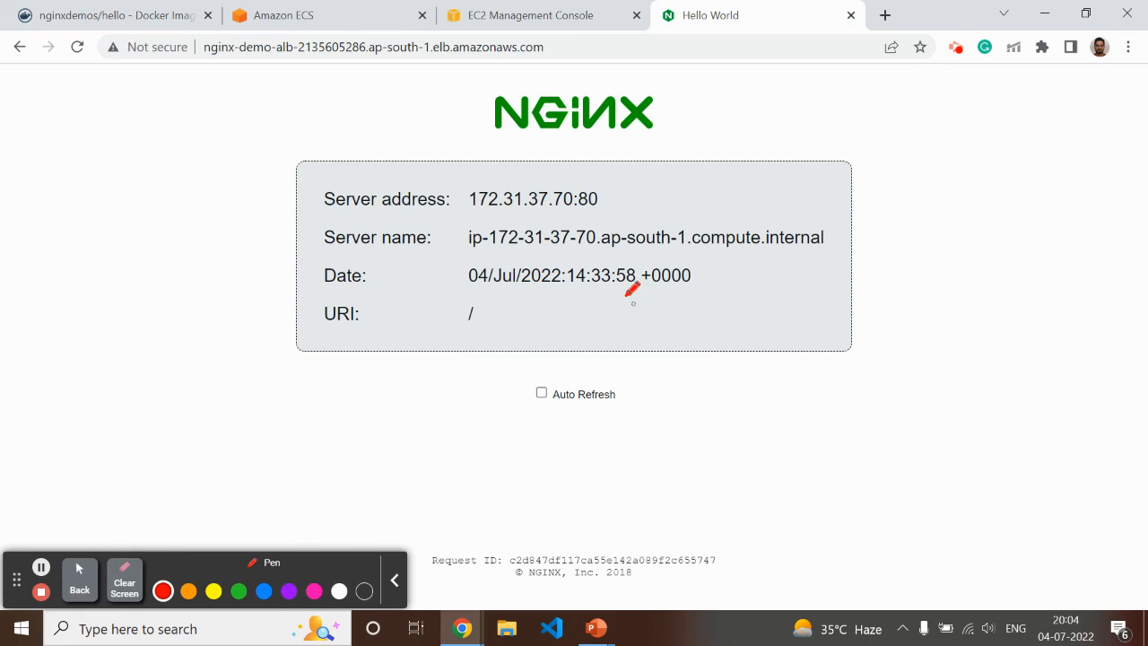
mouse_move(478, 217)
mouse_down()
mouse_move(568, 217)
mouse_move(620, 189)
mouse_move(472, 160)
mouse_move(466, 214)
mouse_move(507, 219)
mouse_up()
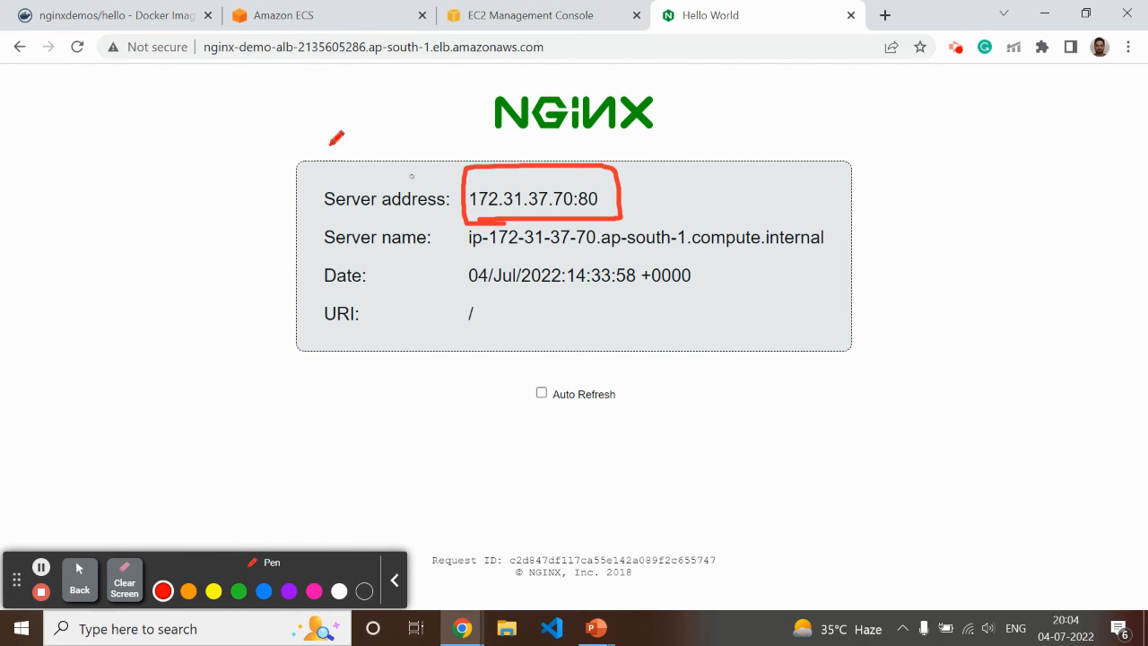
click(77, 47)
mouse_move(480, 217)
mouse_down()
mouse_move(638, 226)
mouse_move(524, 162)
mouse_move(457, 214)
mouse_move(502, 221)
mouse_up()
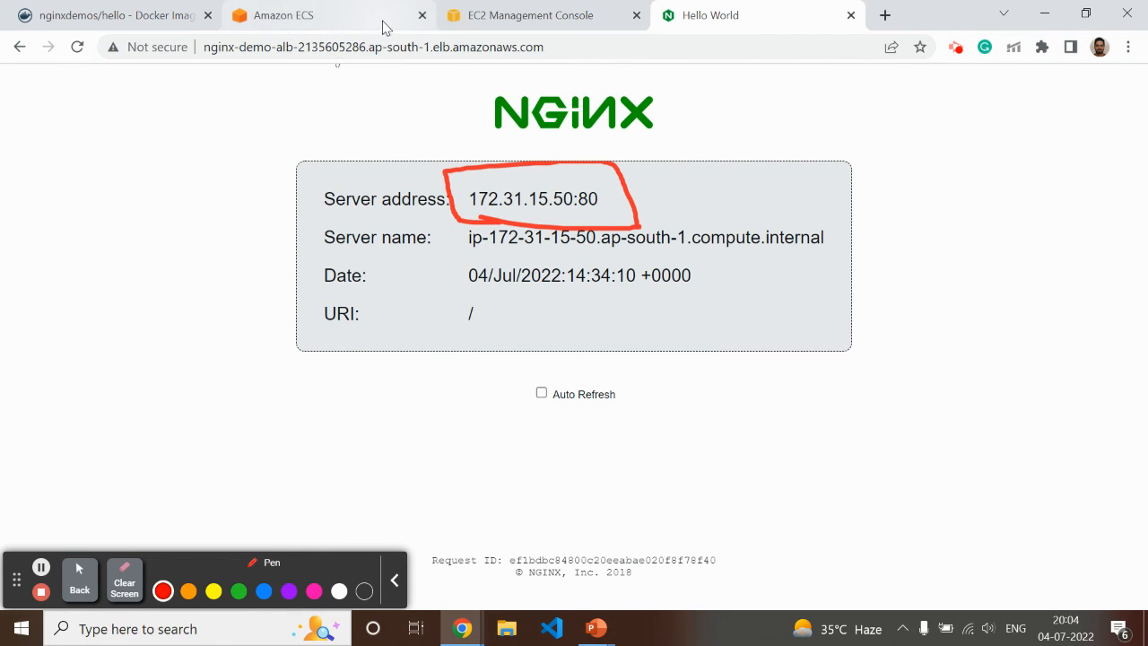
Stop the task starting with 8582d in the nginx_demo_ecs cluster, entering Stop as the confirmation text
click(348, 22)
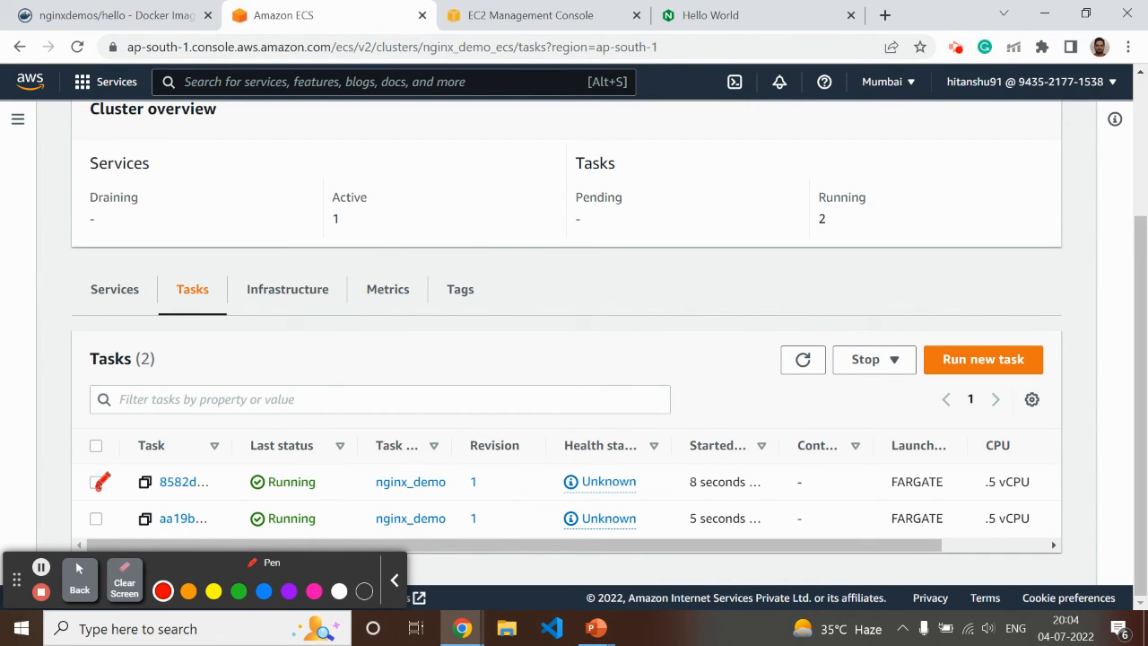
click(79, 578)
click(96, 484)
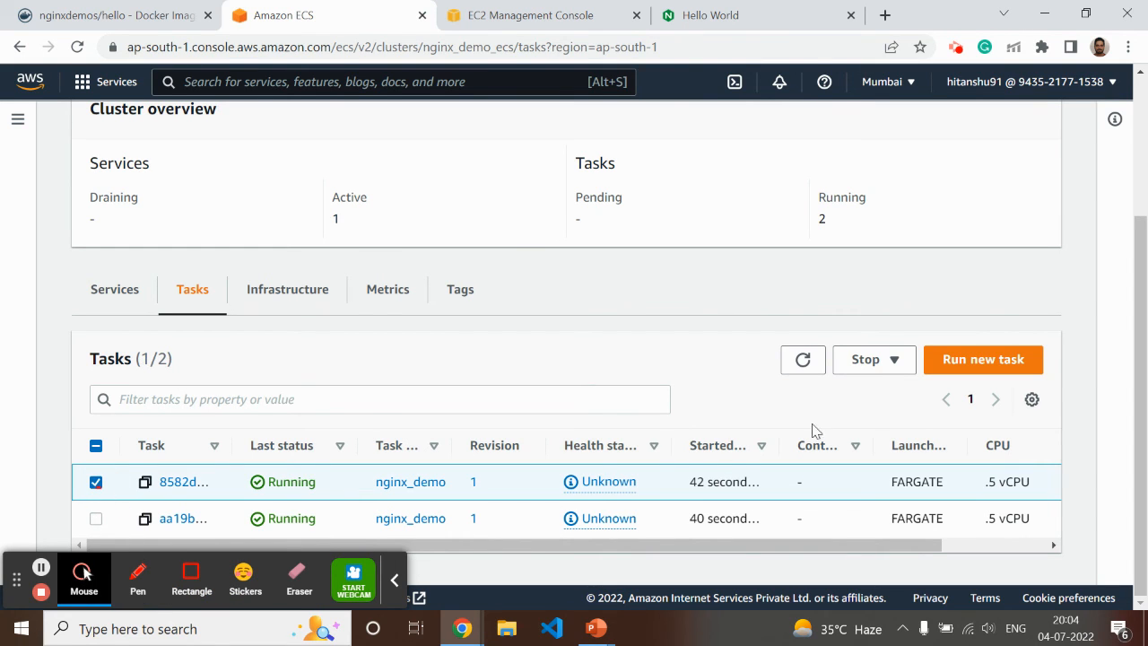
click(885, 362)
click(882, 390)
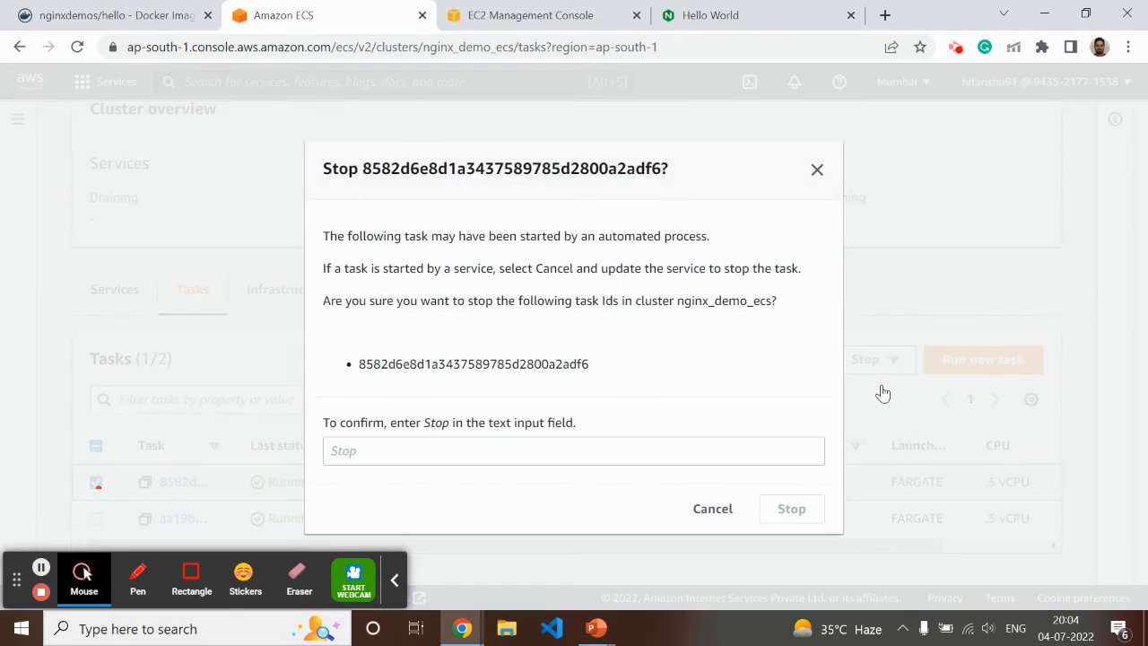
click(361, 461)
text(St)
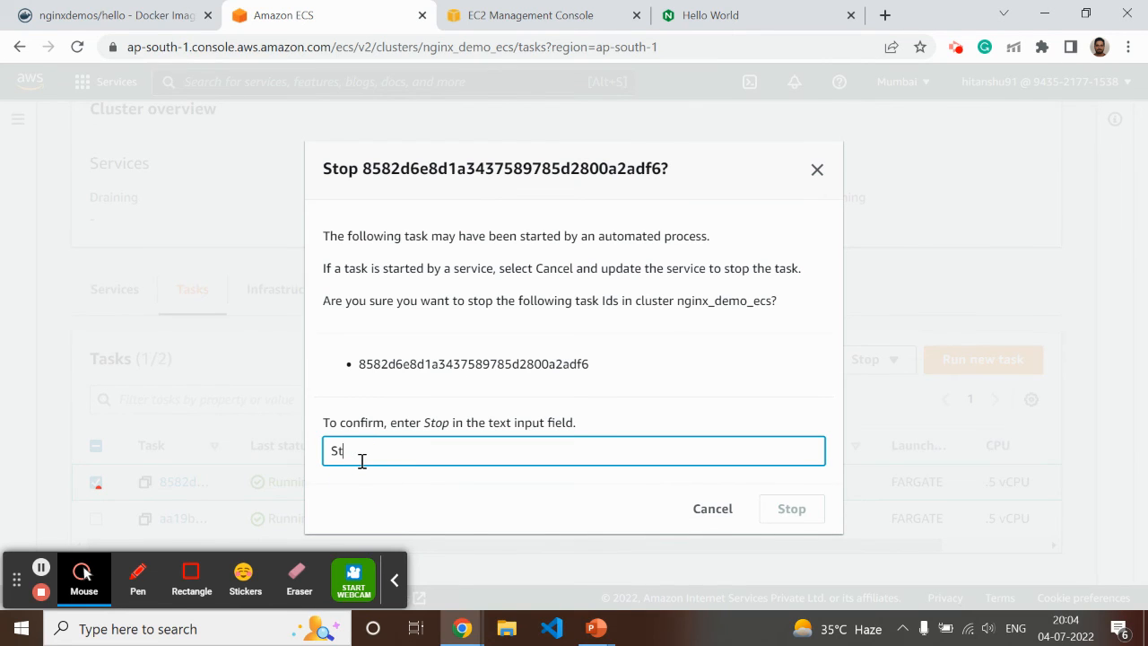
text(op)
scroll(362, 461, up, 2)
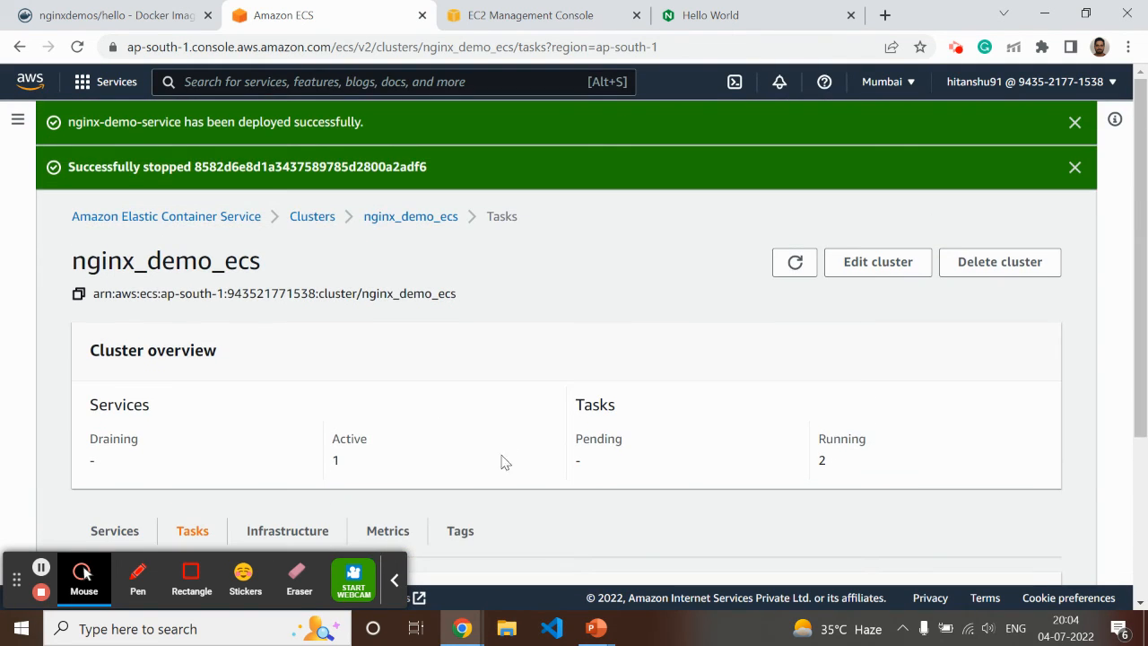
Deselect the 8582d task and refresh the tasks list to check each task's last status
scroll(527, 397, down, 3)
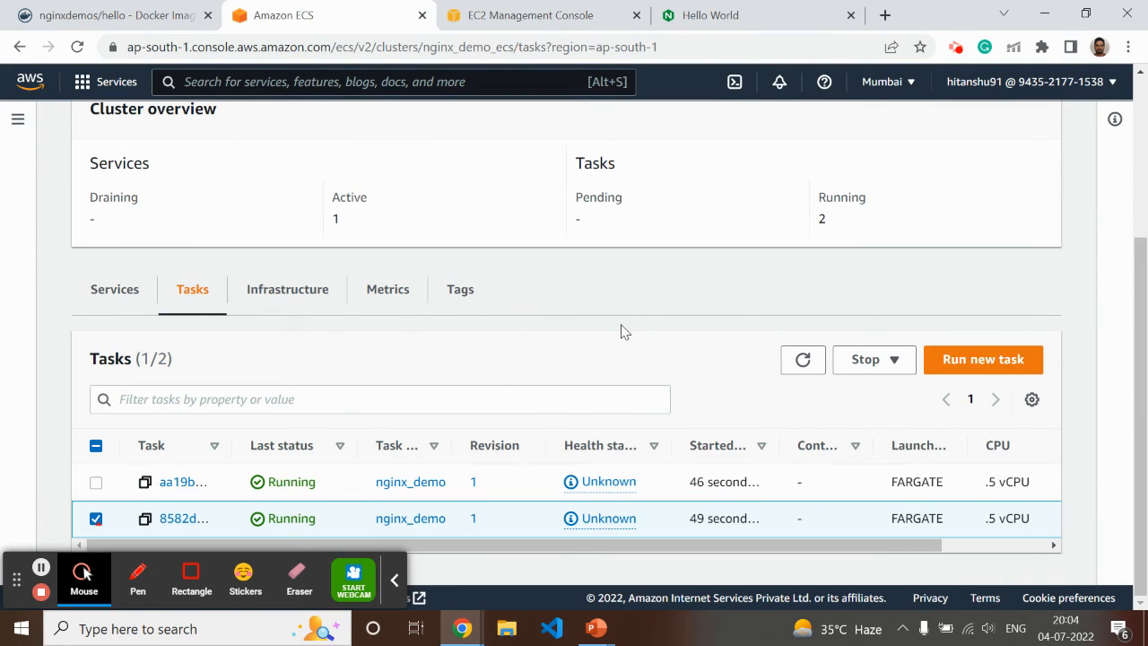
click(803, 360)
click(96, 519)
click(798, 359)
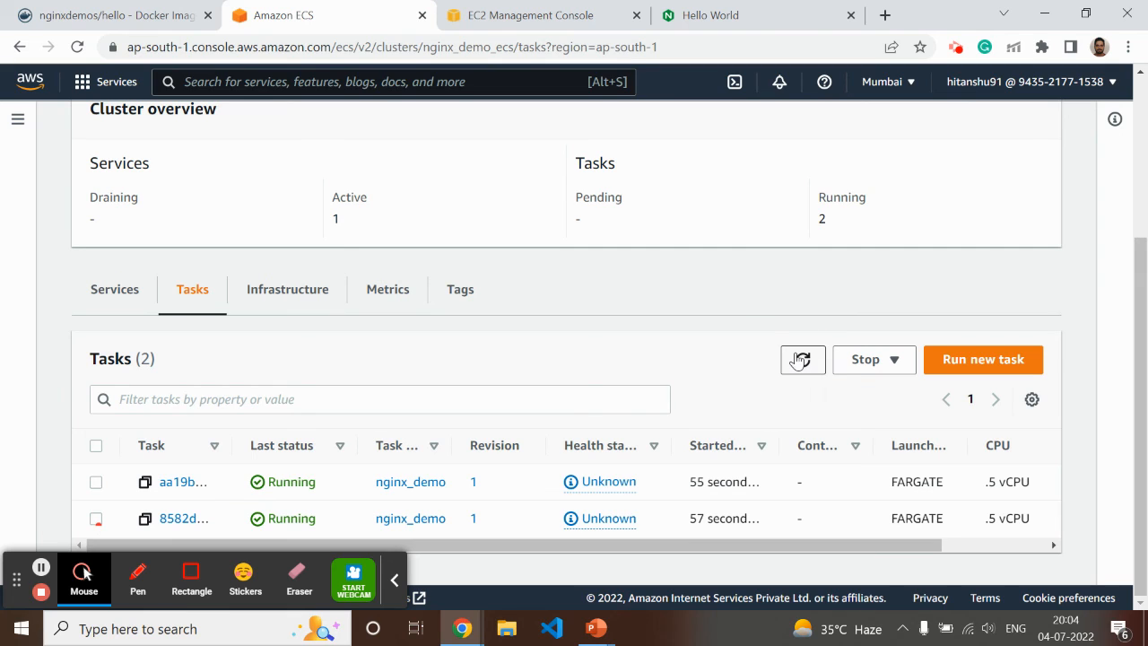
click(801, 359)
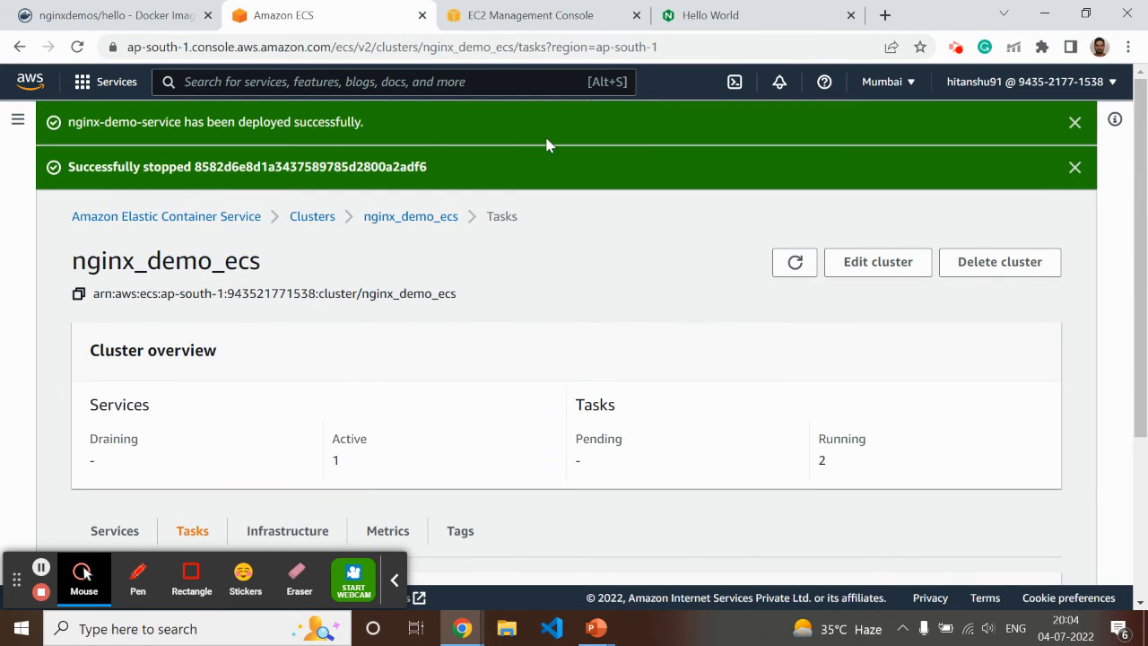
Reload the NGINX page through the load balancer several times to check which server answers after the task stop
click(699, 15)
click(78, 48)
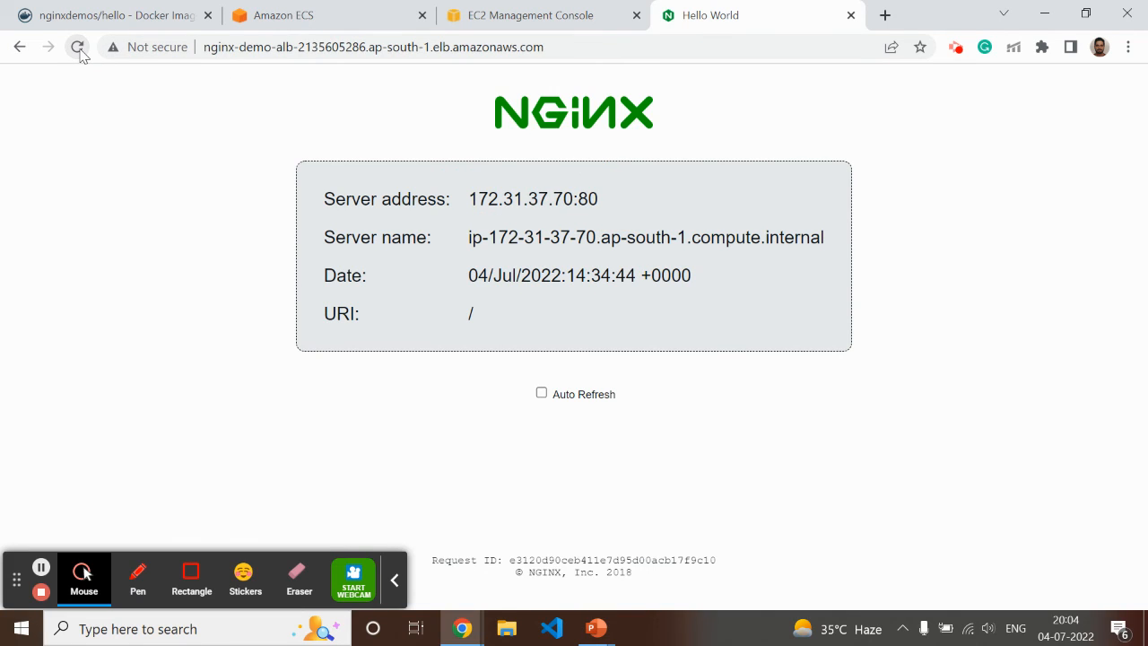
click(78, 48)
click(78, 47)
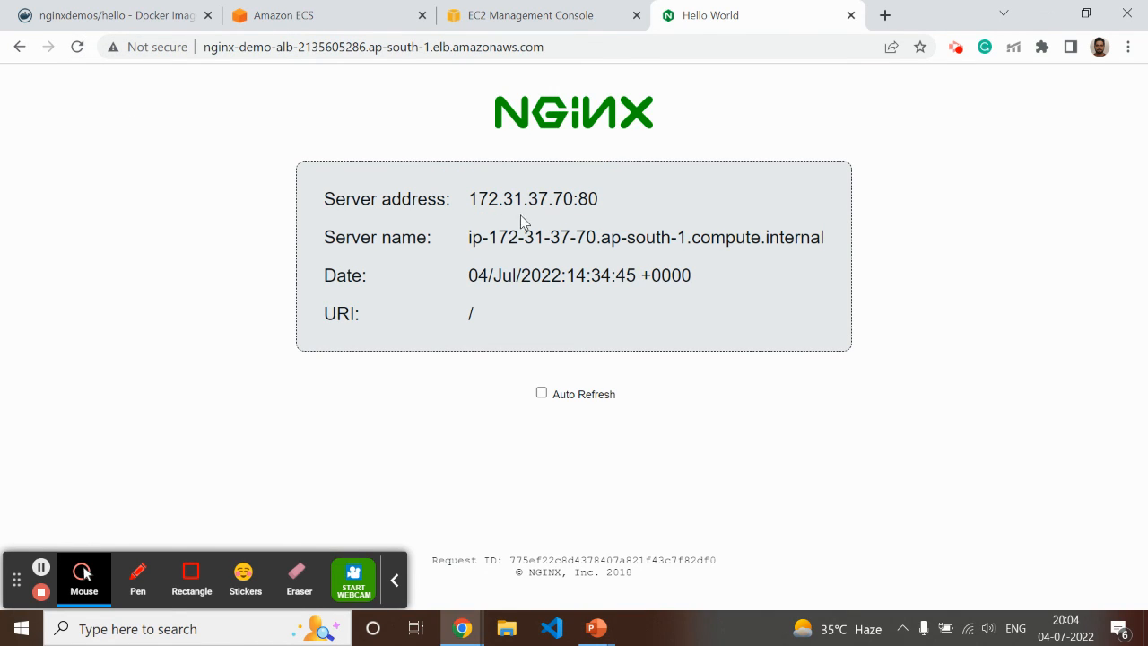
click(78, 50)
click(78, 49)
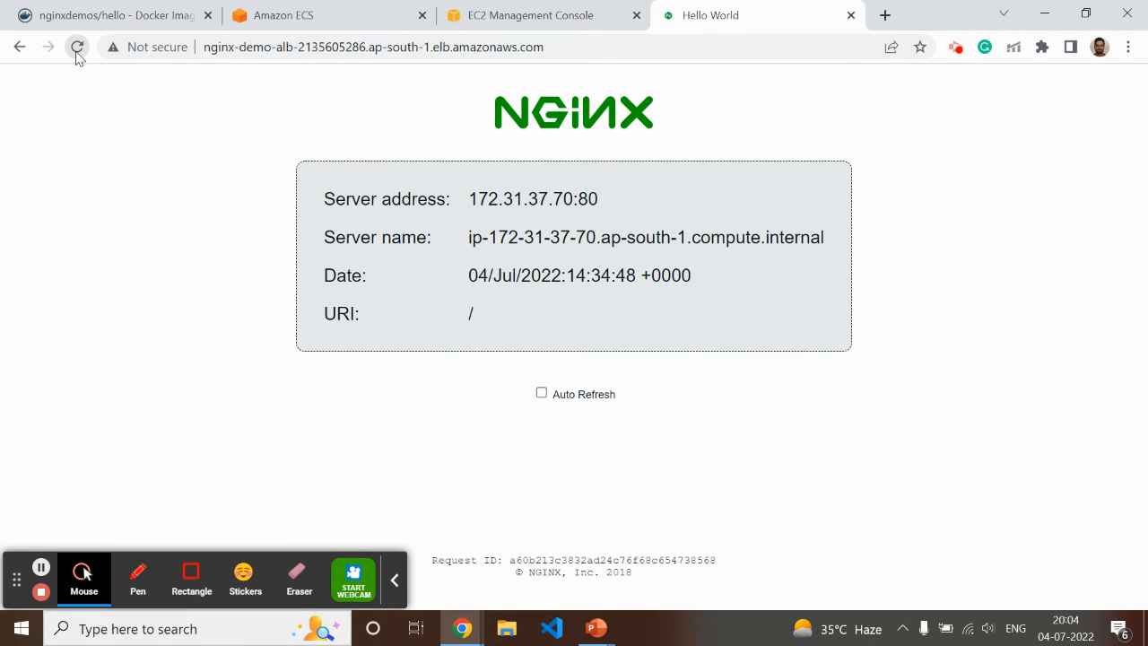
click(78, 48)
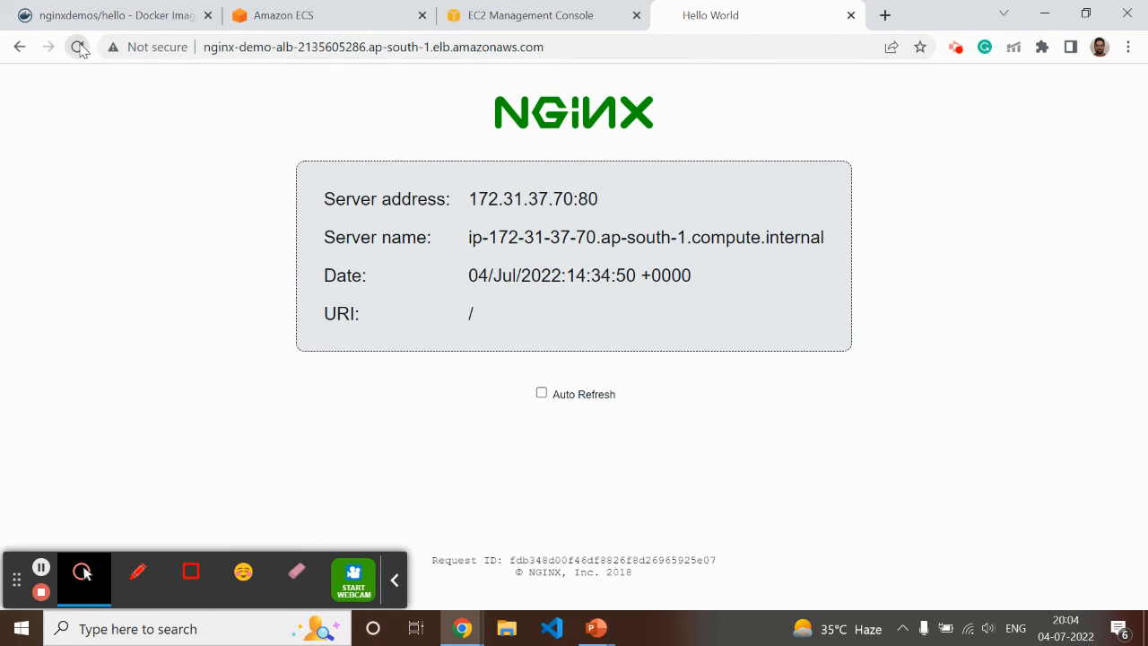
Refresh the nginx_demo_ecs tasks list repeatedly to check whether the service replaces the stopped task
click(290, 19)
scroll(403, 366, down, 3)
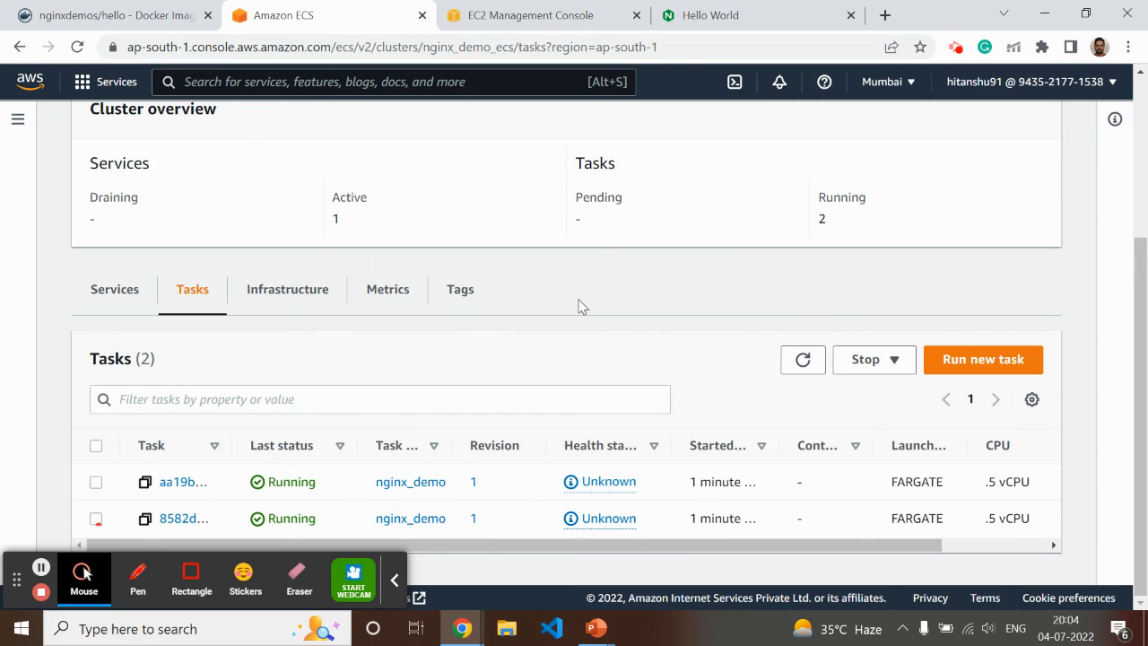
scroll(355, 398, up, 2)
scroll(787, 340, down, 2)
click(802, 361)
scroll(630, 429, down, 1)
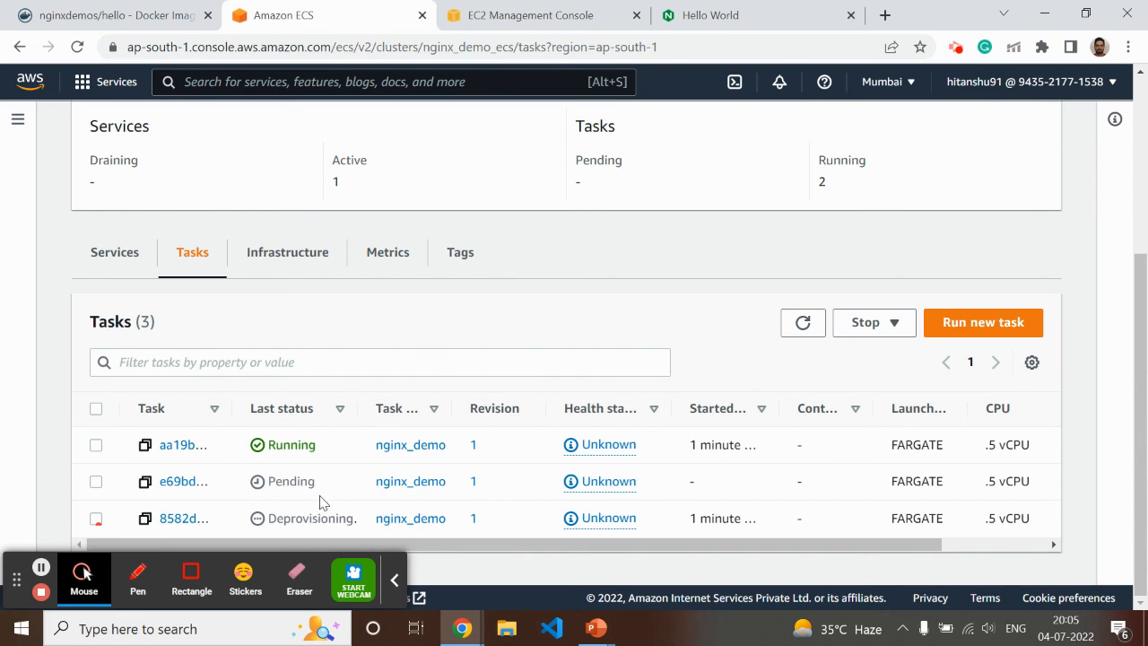
click(802, 324)
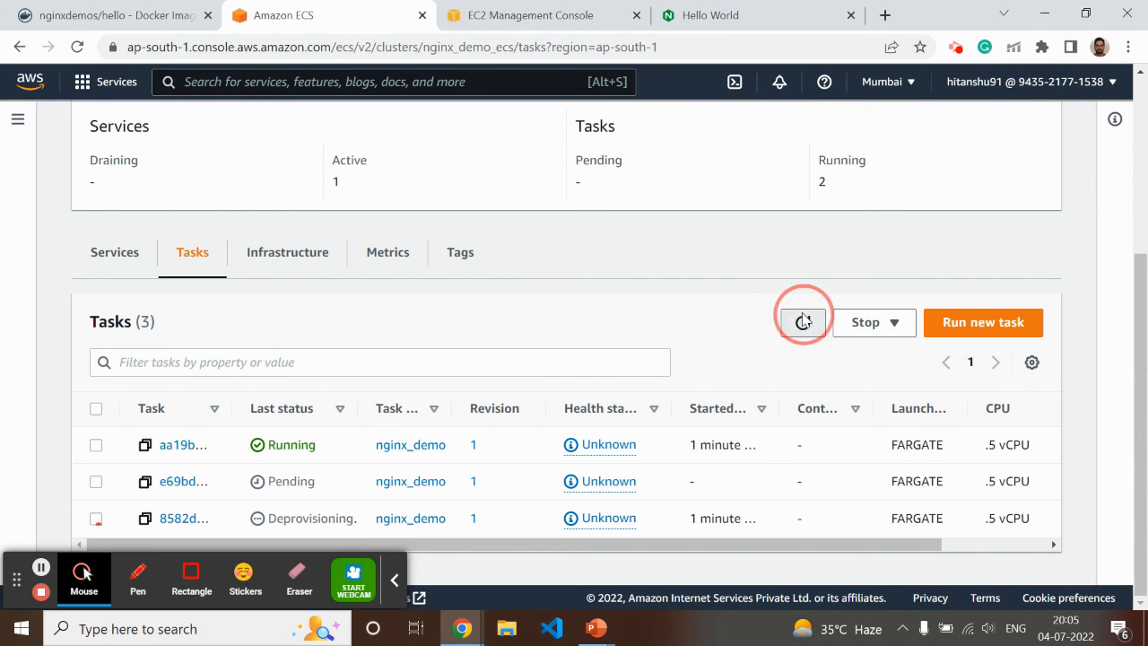
click(807, 328)
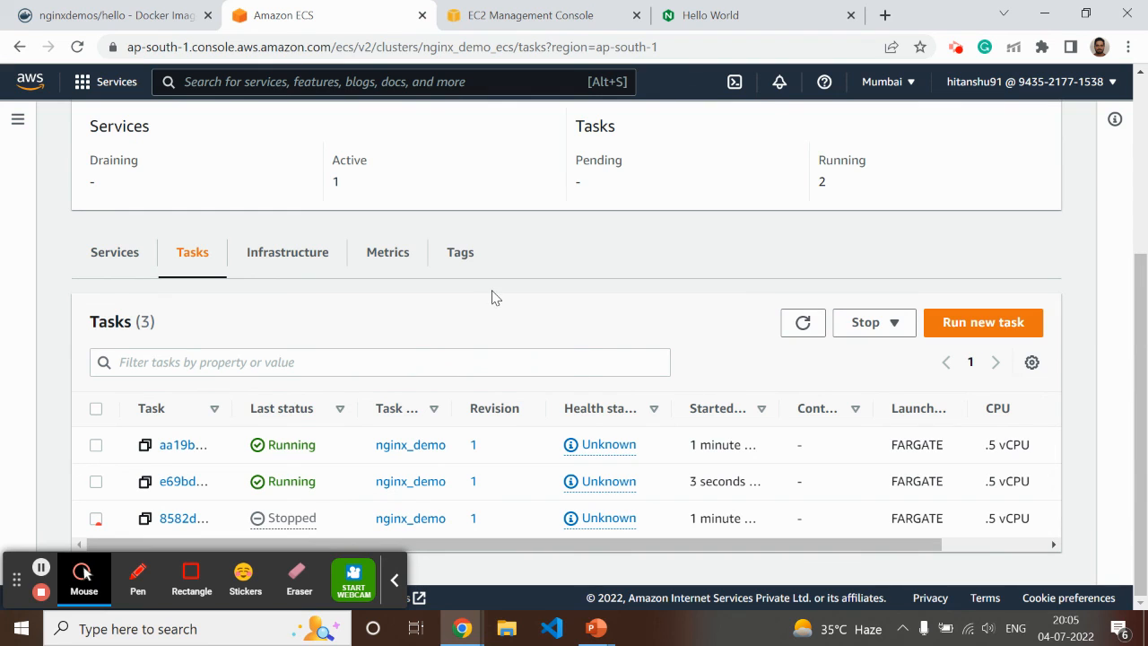
scroll(507, 336, up, 3)
scroll(493, 343, down, 3)
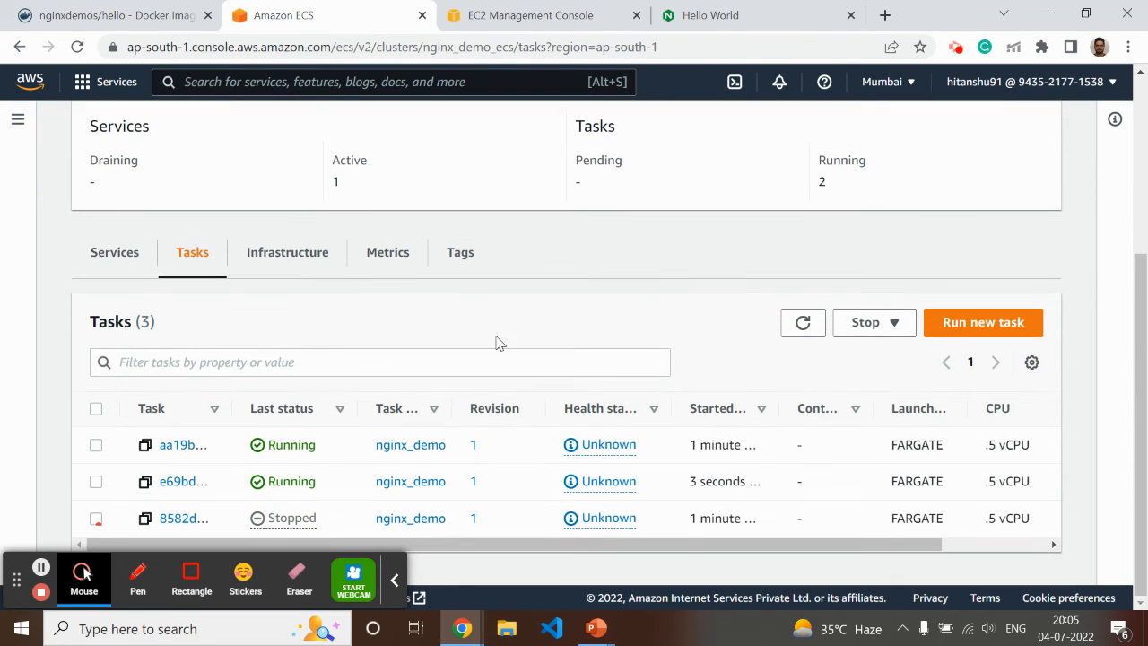
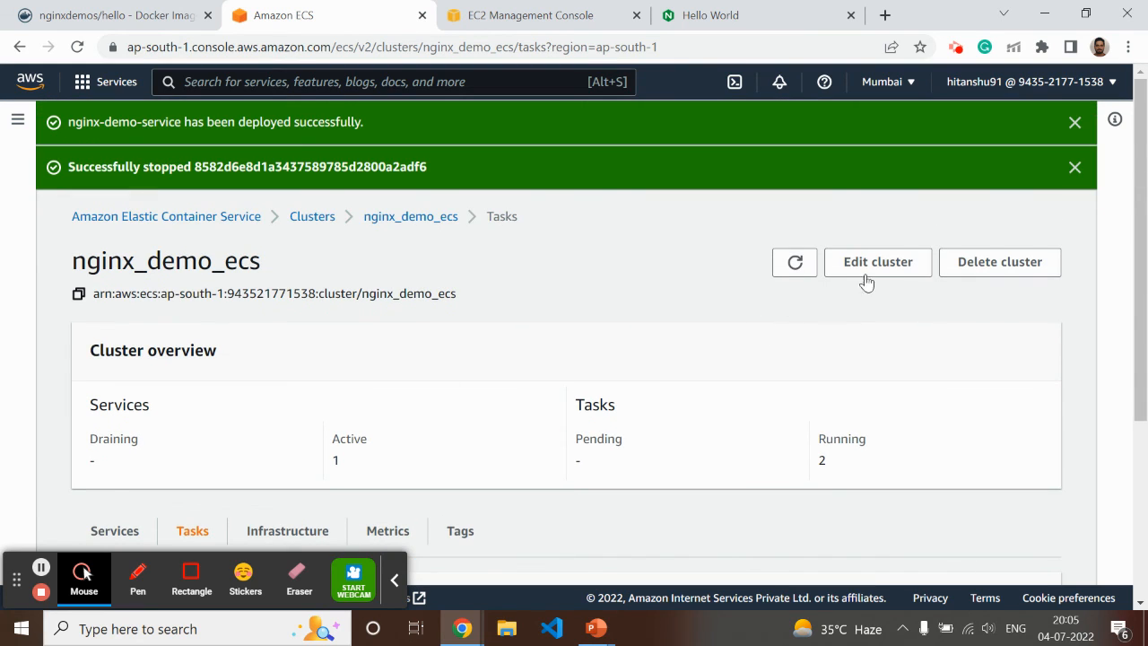
Check the nginx_demo_ecs cluster's update form and the ECS account settings for task scaling options
click(890, 265)
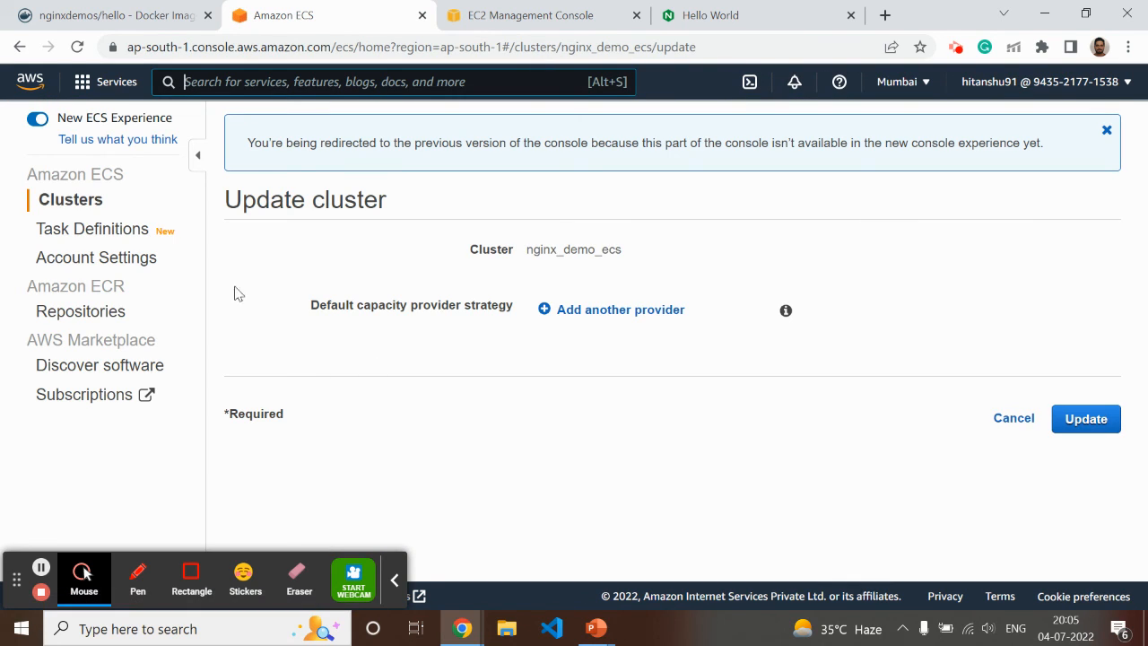
click(38, 121)
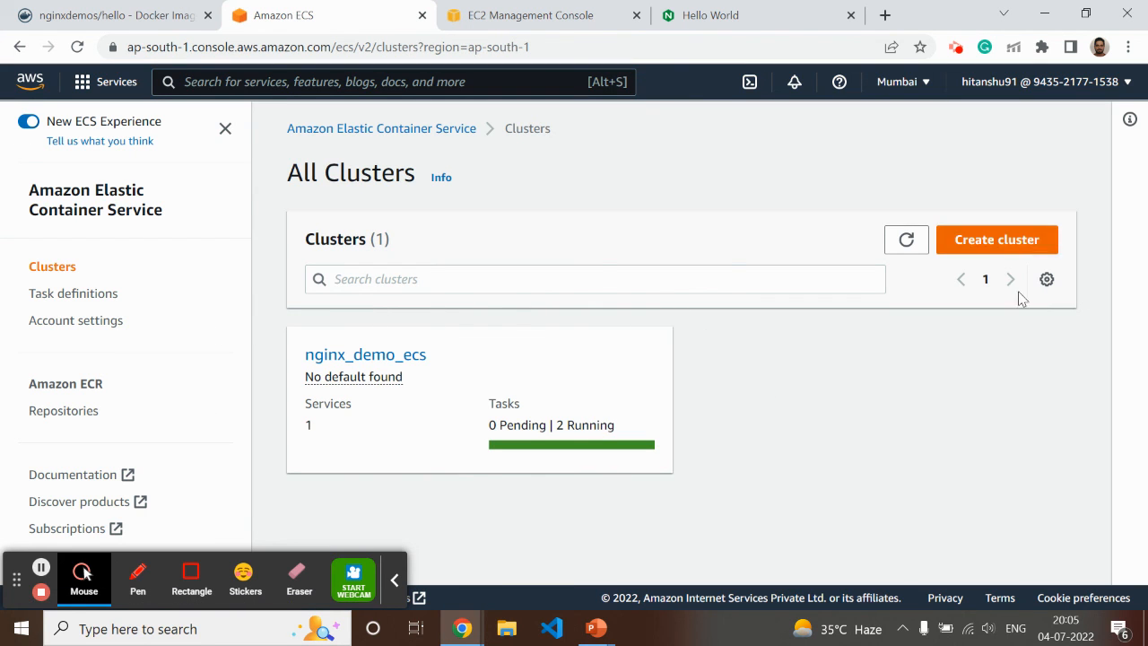
click(375, 357)
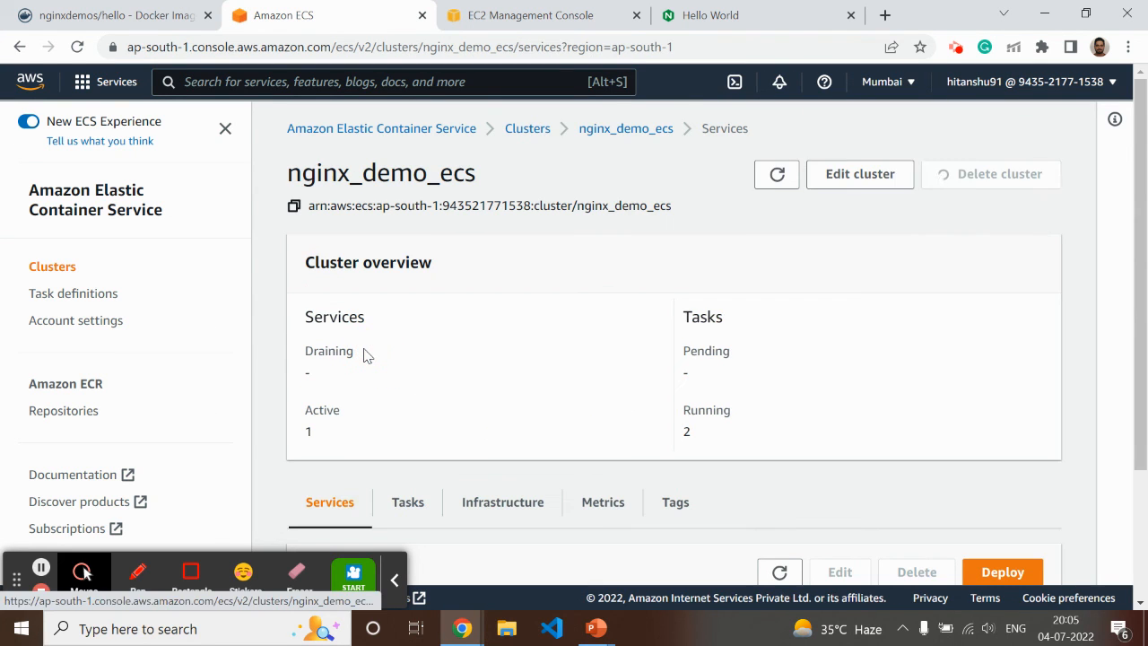
click(887, 175)
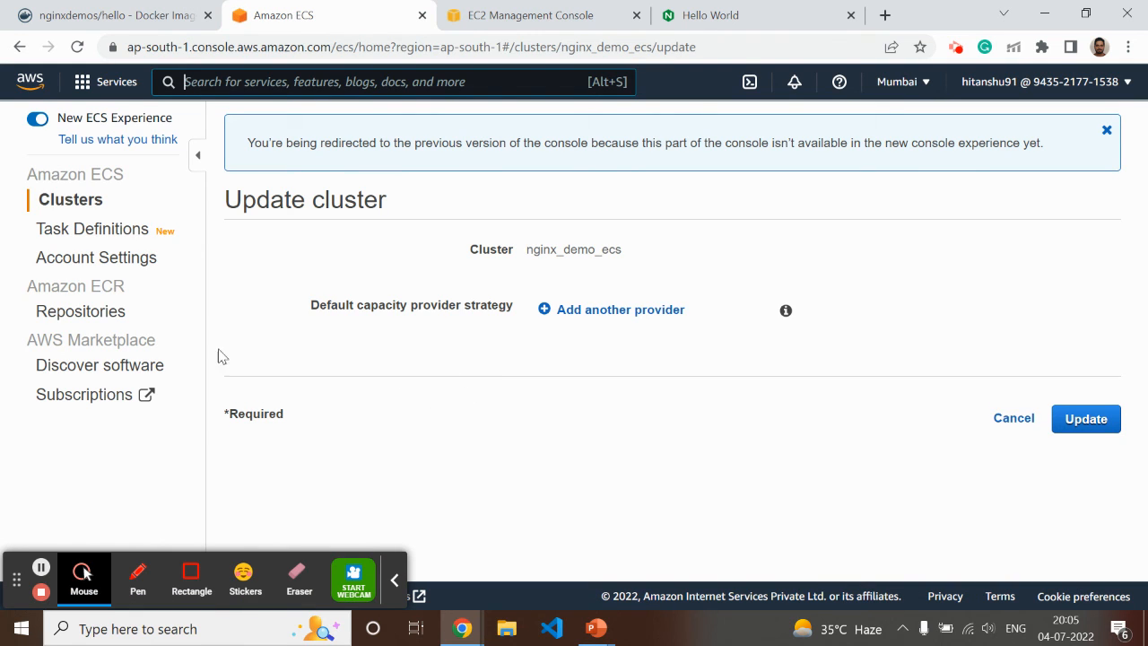
click(103, 260)
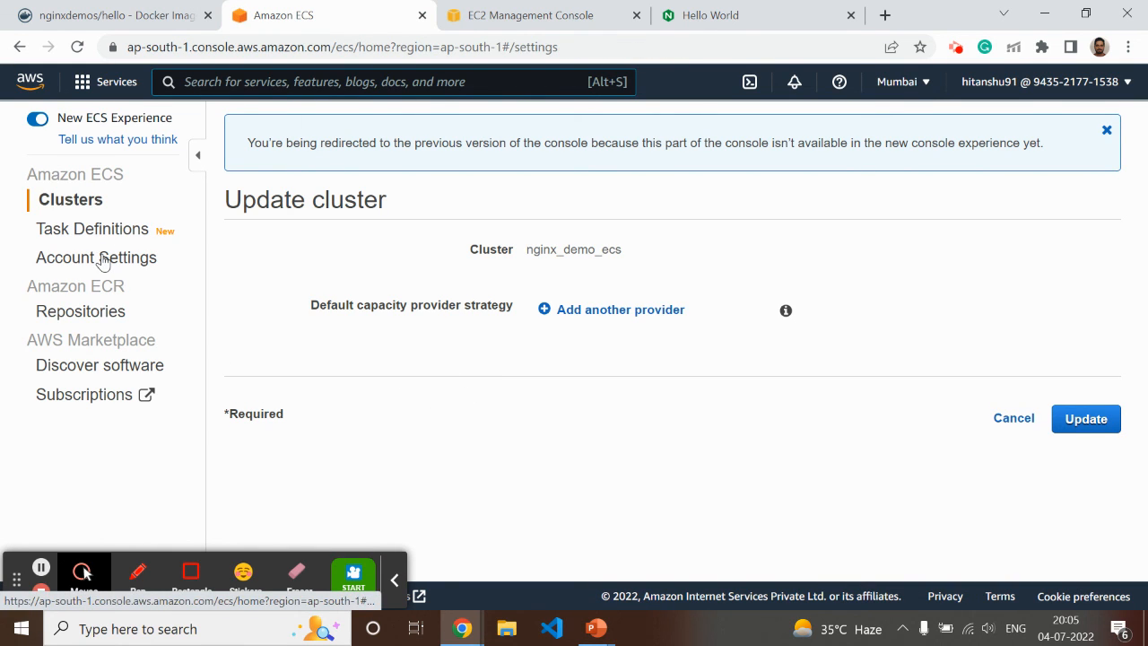
scroll(295, 392, down, 5)
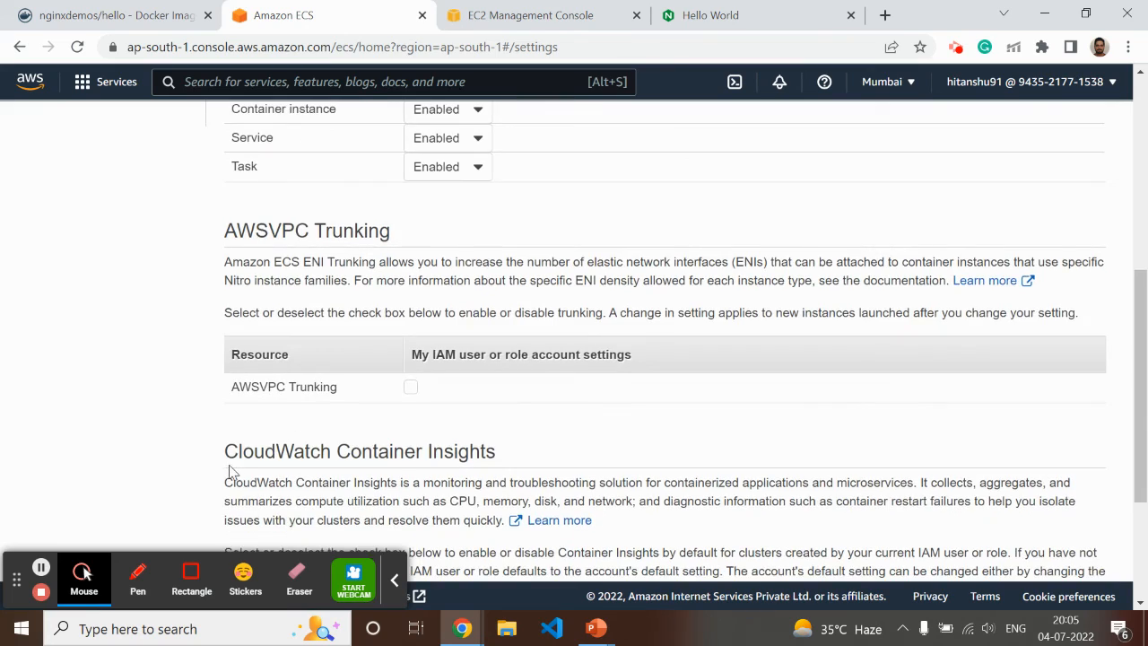
scroll(232, 479, down, 2)
scroll(236, 493, up, 10)
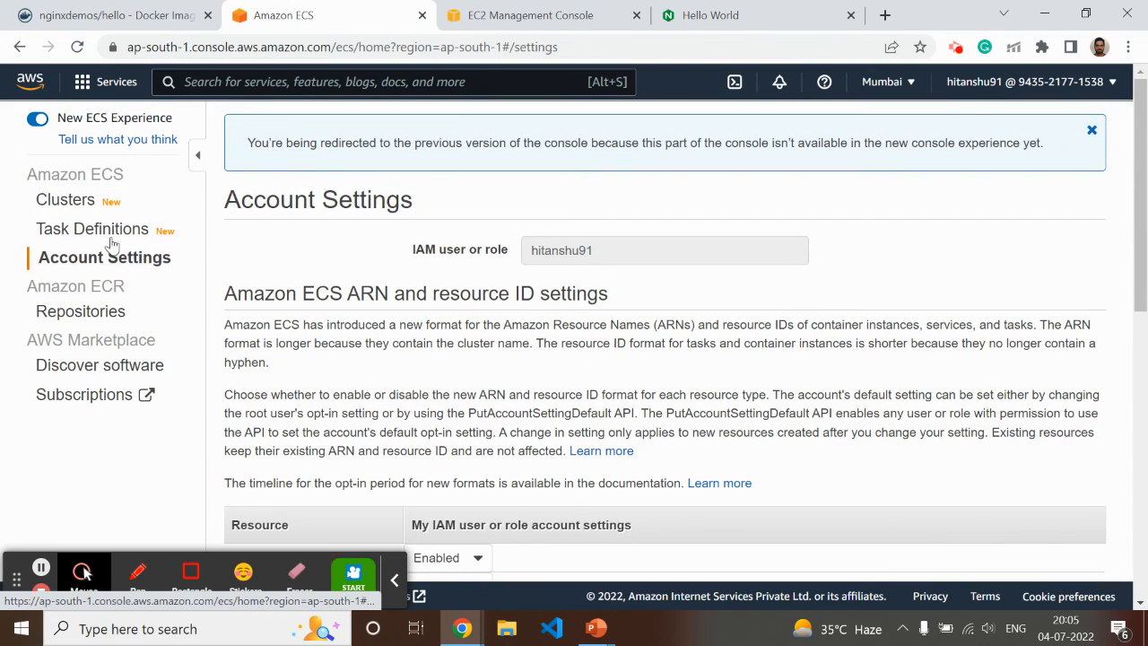
Open nginx-demo-service in the nginx_demo_ecs cluster and review its task status and health metrics
click(85, 229)
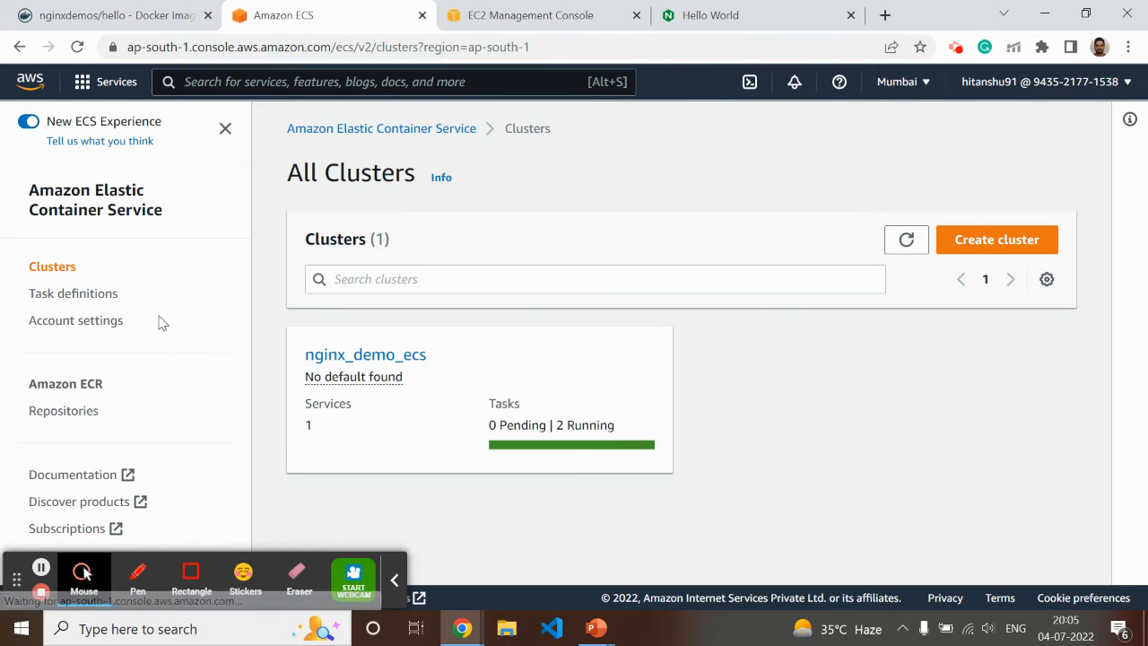
click(384, 357)
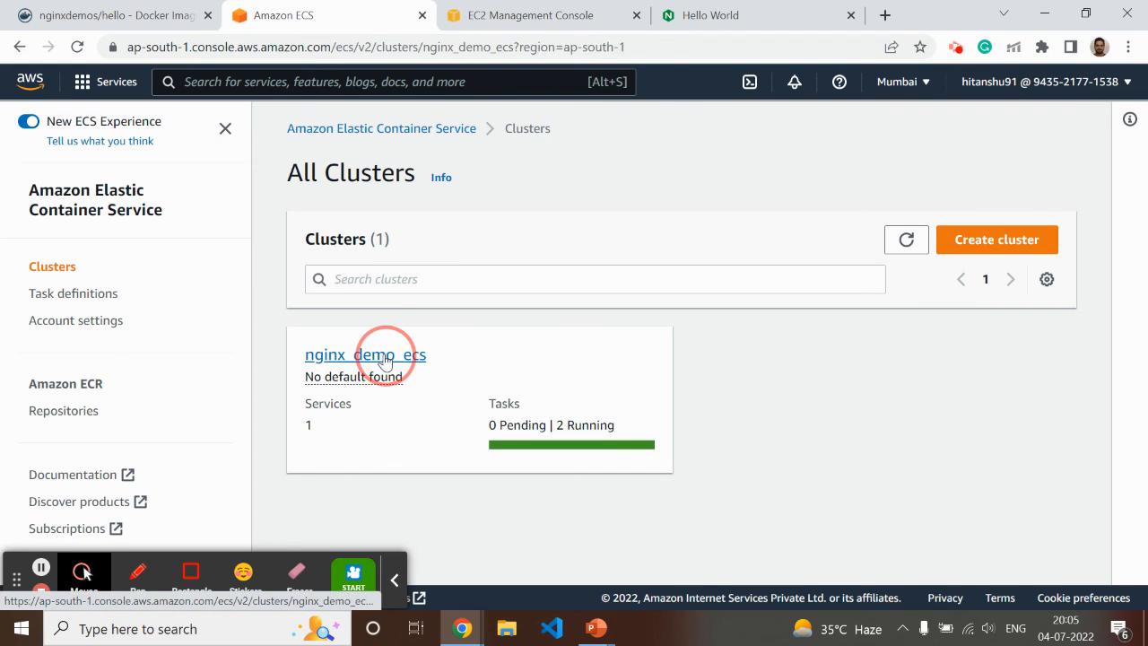
scroll(622, 346, down, 2)
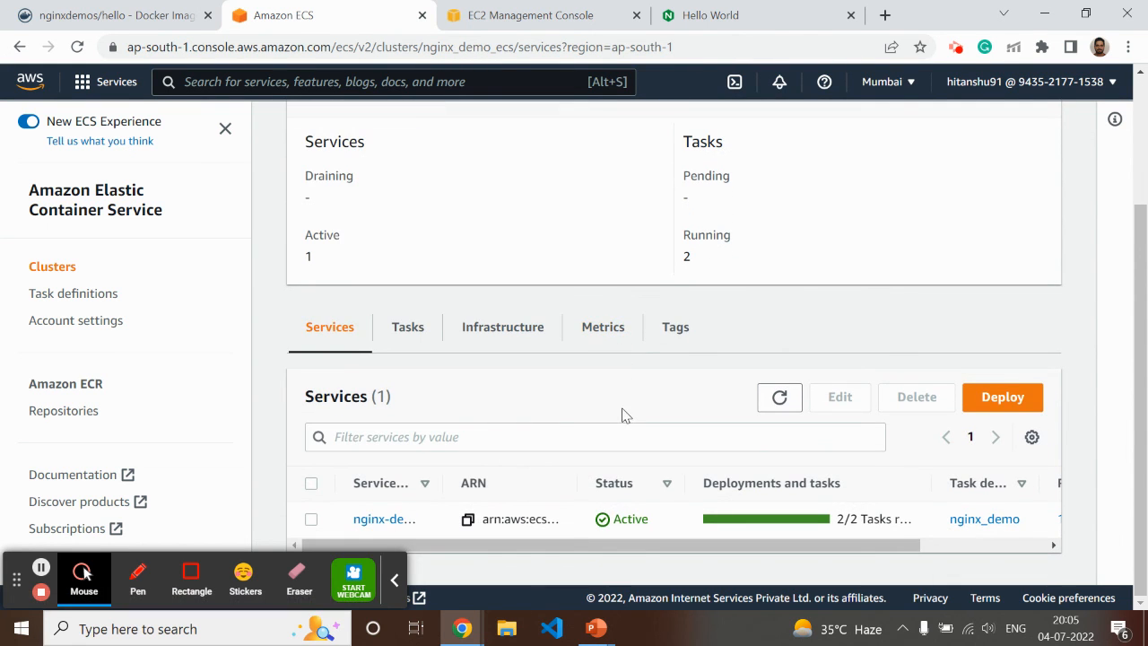
click(375, 520)
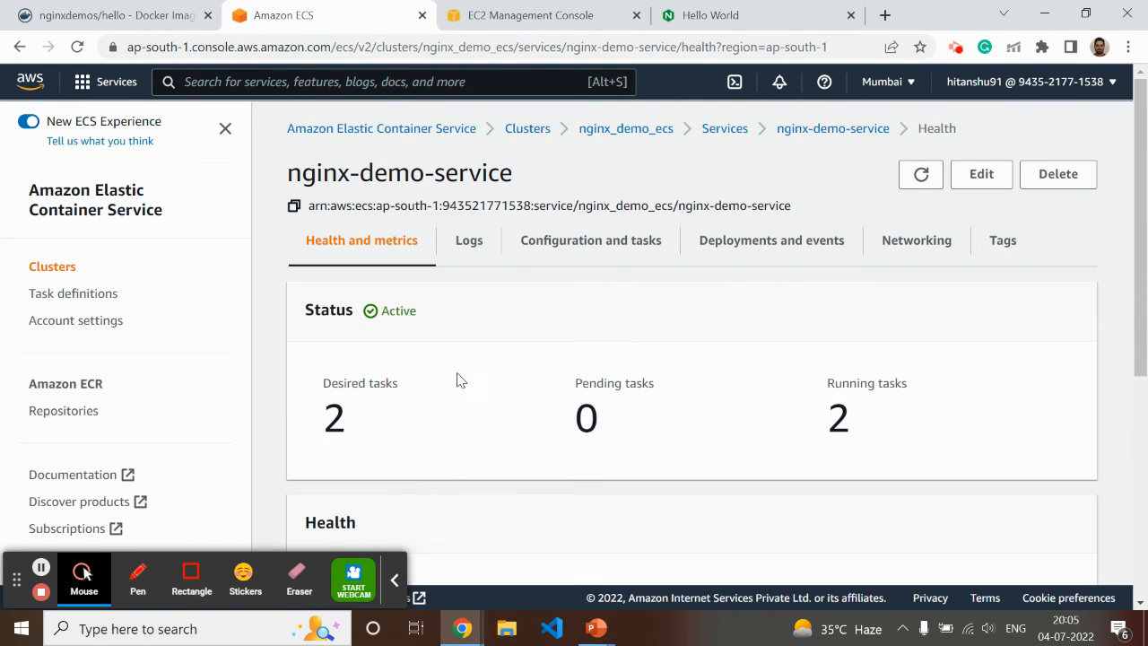
scroll(458, 394, down, 3)
scroll(453, 410, up, 3)
scroll(771, 269, down, 4)
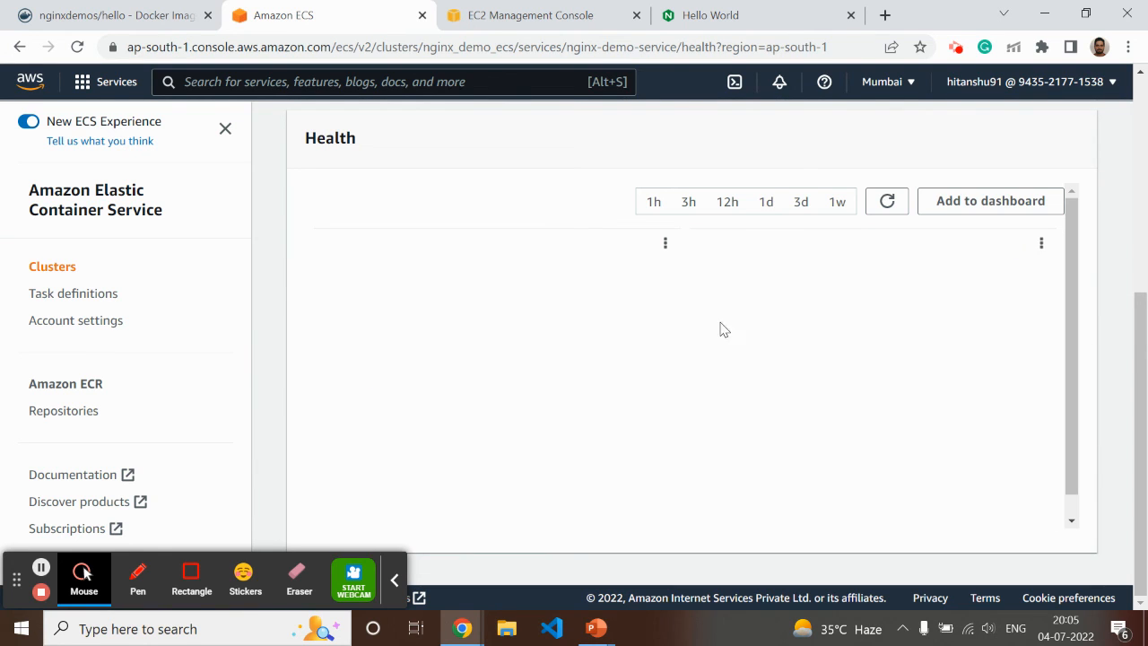
scroll(569, 343, up, 4)
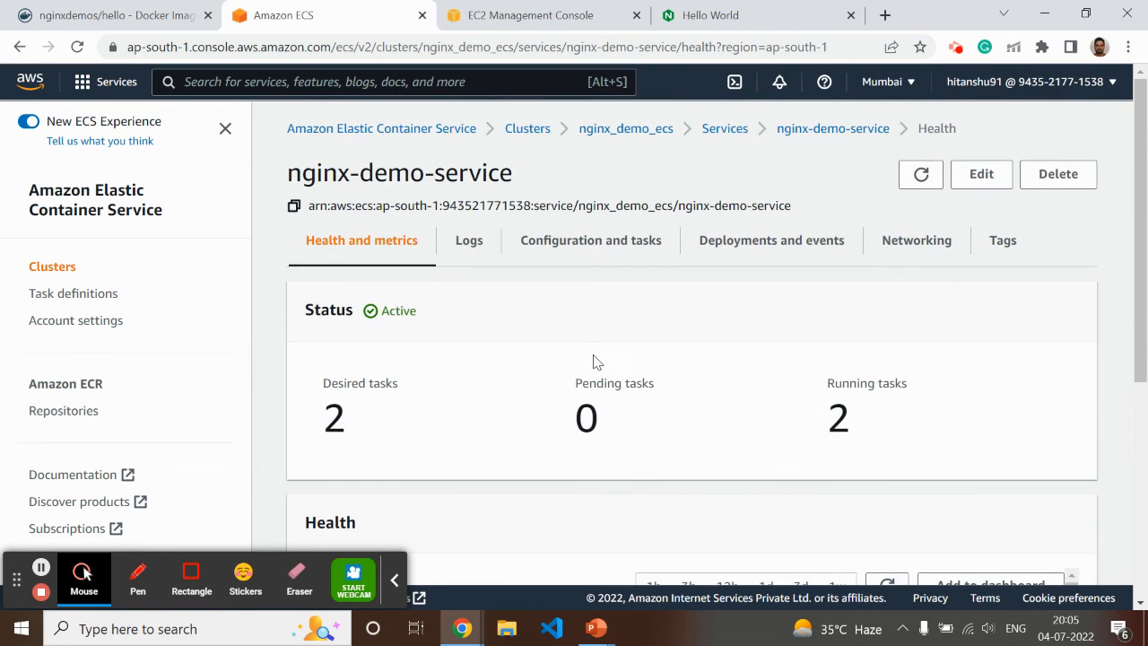
Open nginx-demo-service for editing and examine its desired tasks and deployment options, including the minimum and maximum running tasks
click(991, 177)
scroll(618, 318, down, 2)
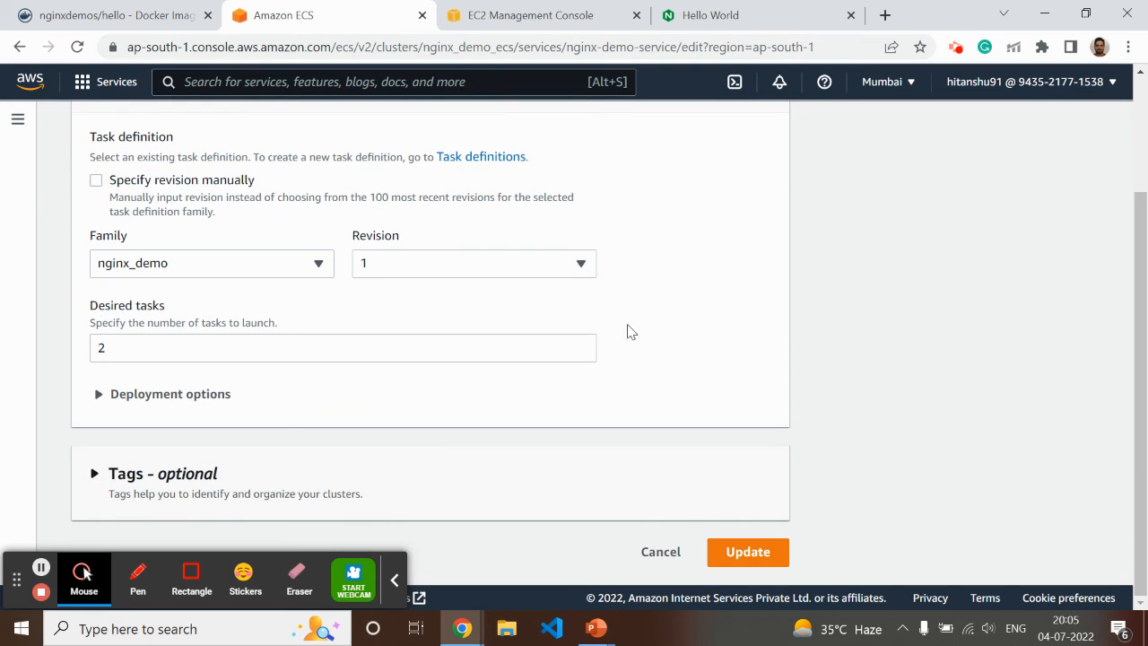
click(100, 394)
scroll(678, 381, down, 3)
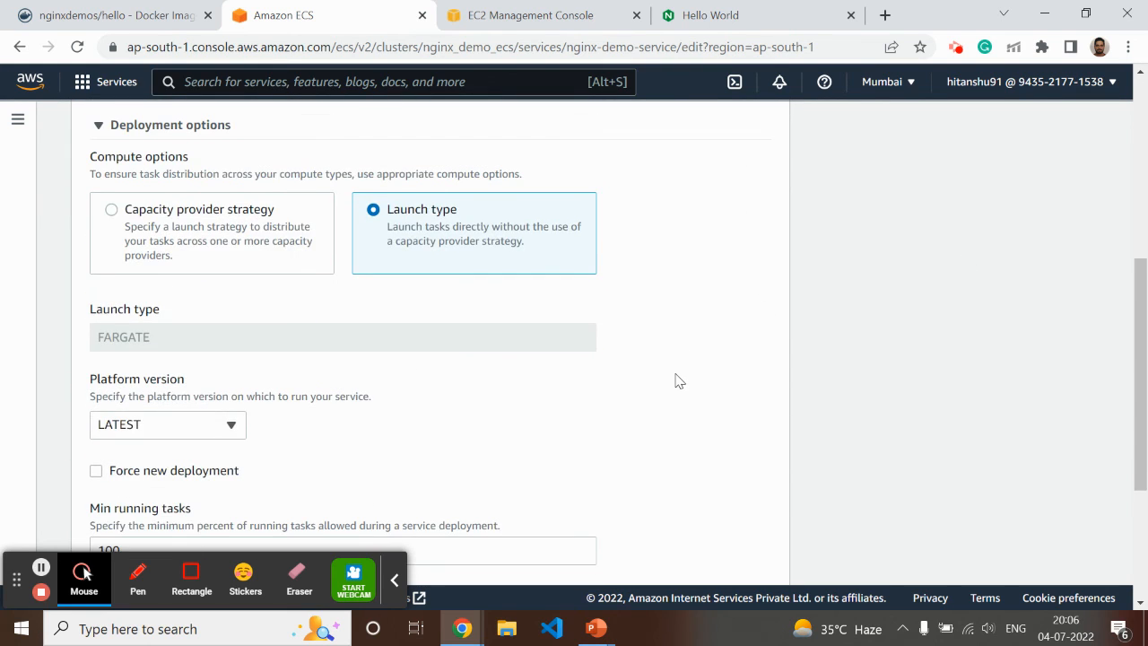
scroll(571, 382, down, 3)
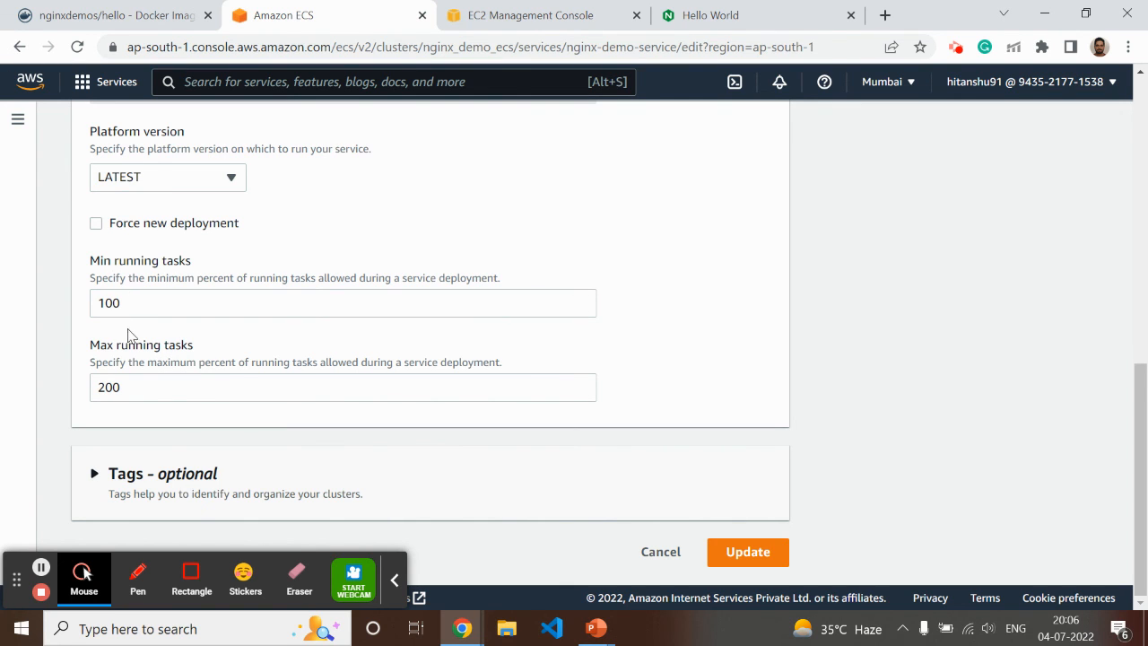
scroll(269, 310, up, 6)
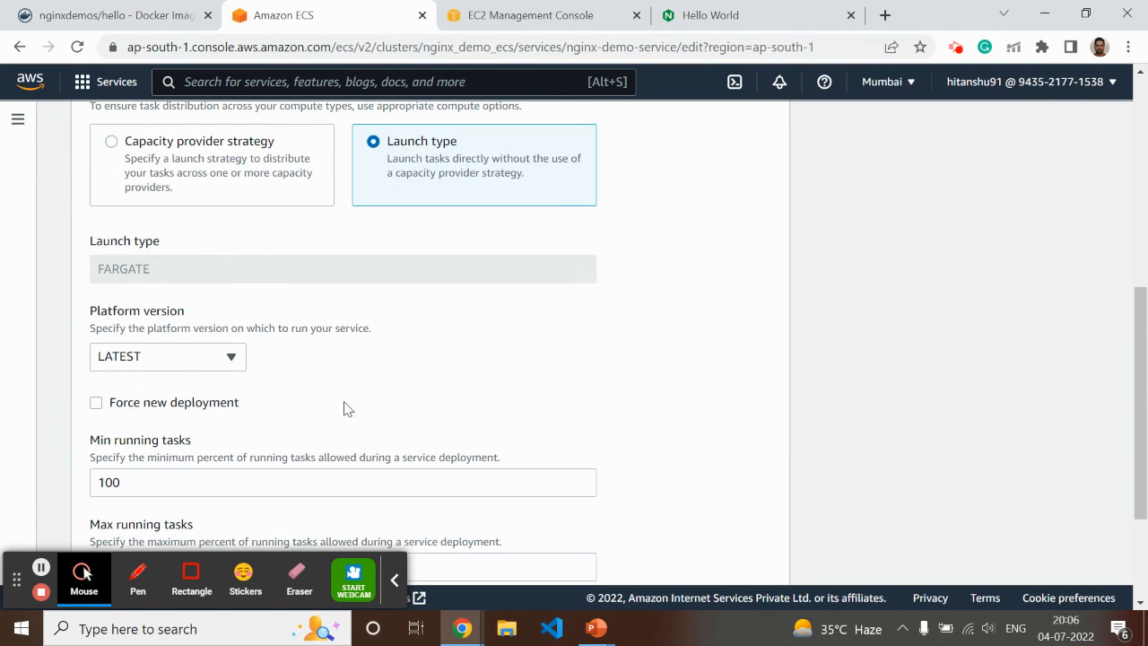
scroll(346, 441, up, 2)
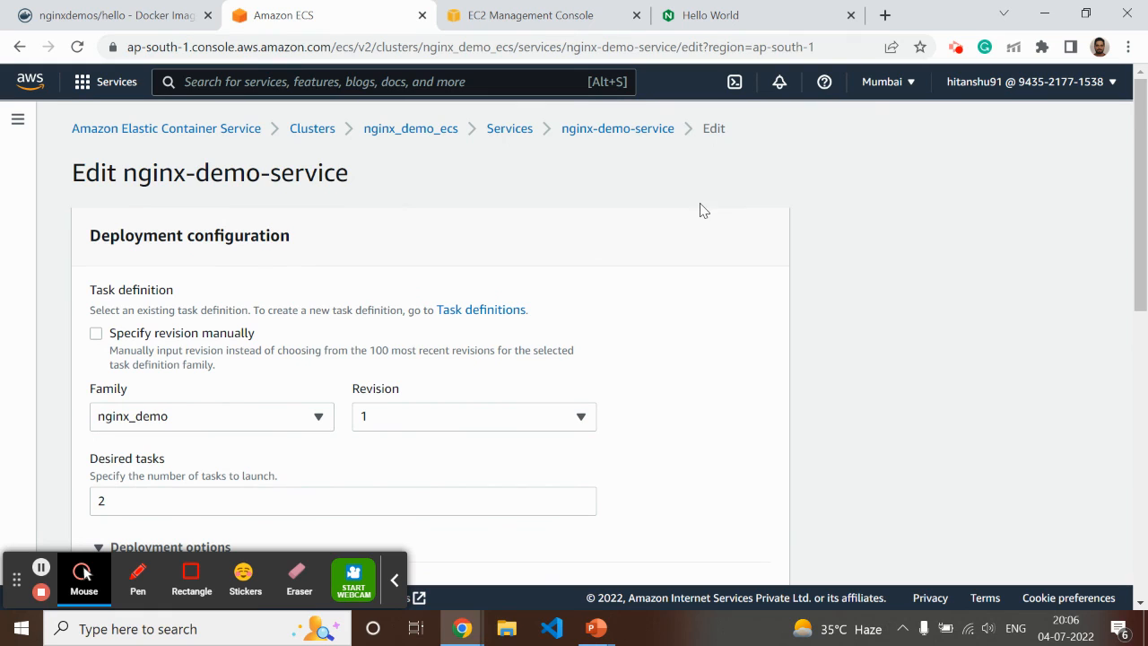
Return to the load-balanced NGINX page, reload it repeatedly and compare the server address to check that both tasks serve requests
click(722, 24)
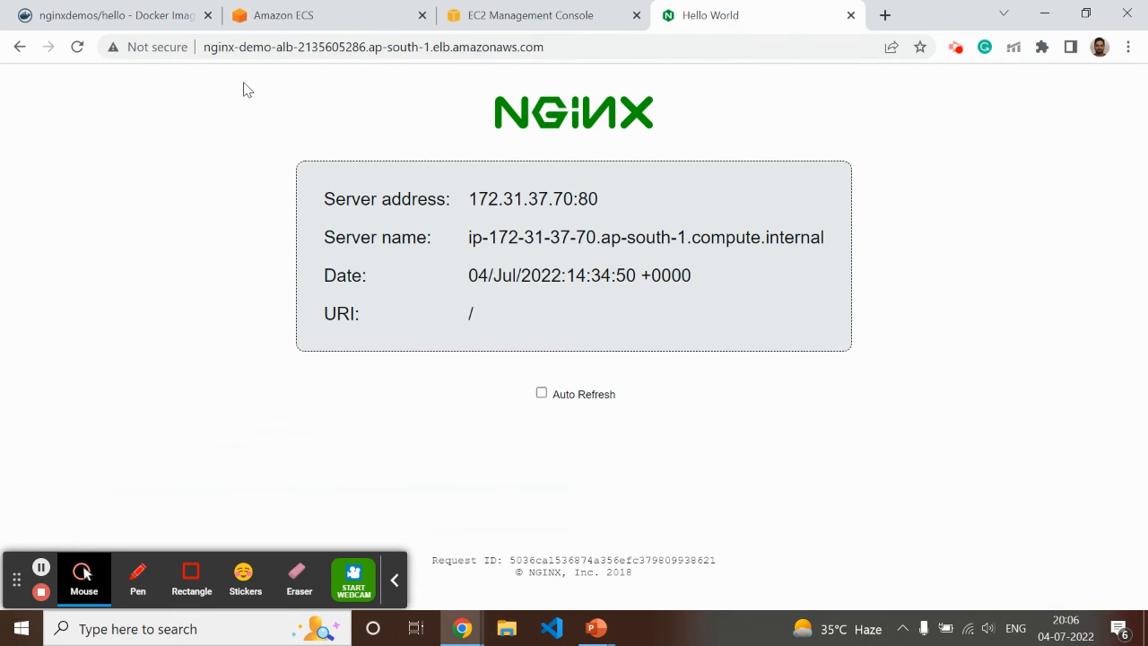
click(74, 51)
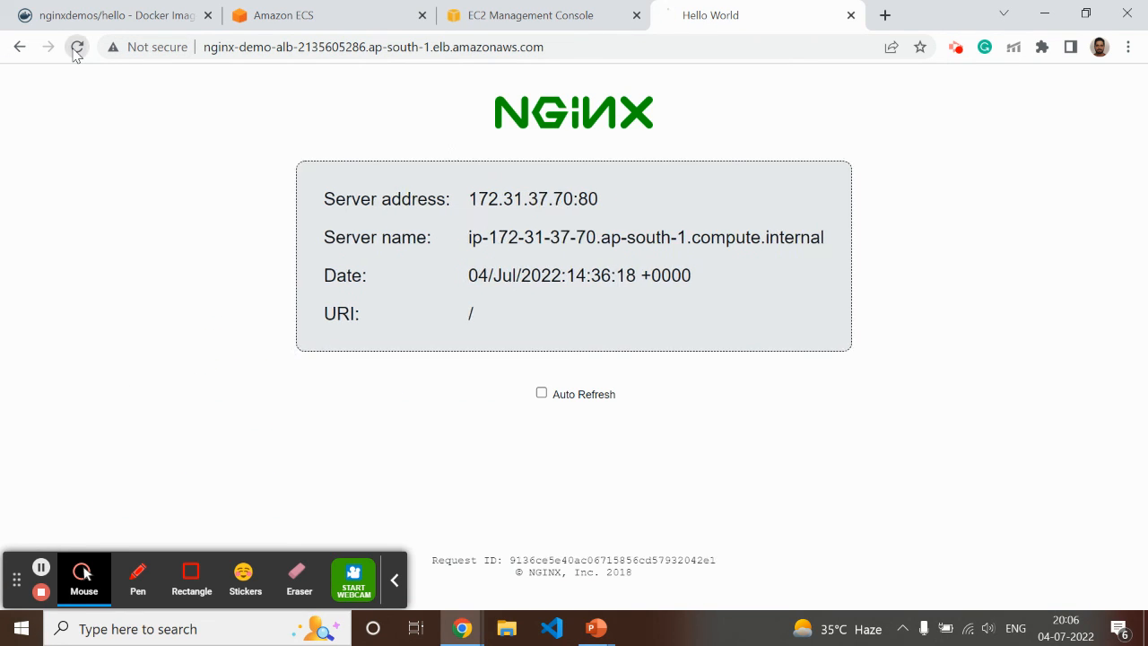
click(79, 48)
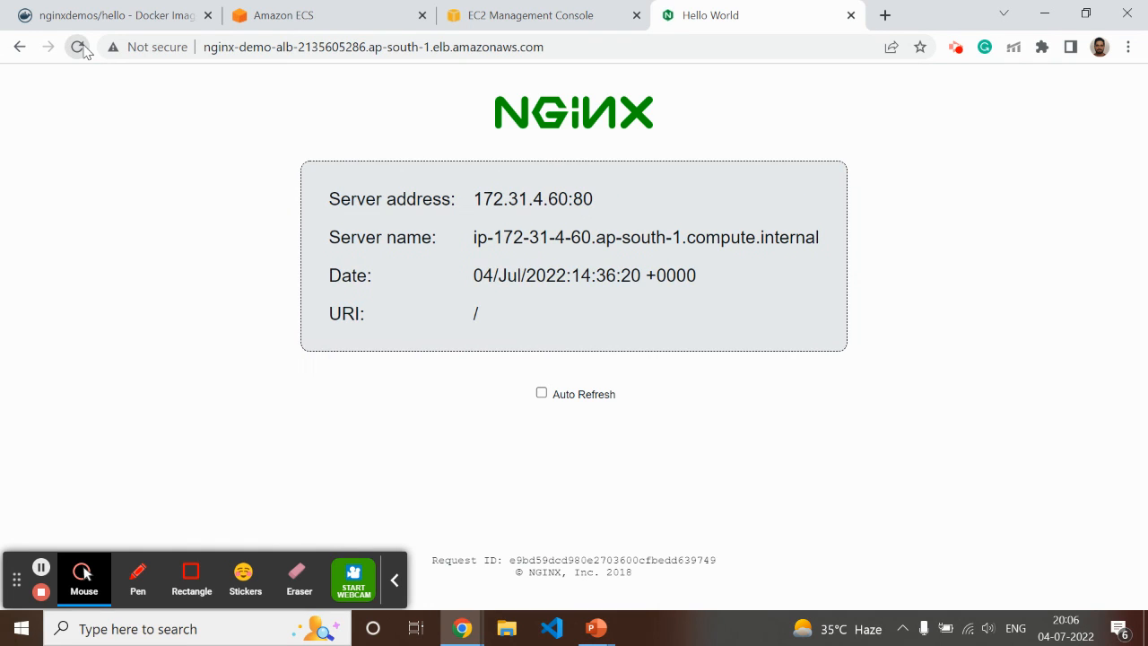
click(78, 47)
click(79, 48)
drag(473, 202, 655, 210)
click(563, 215)
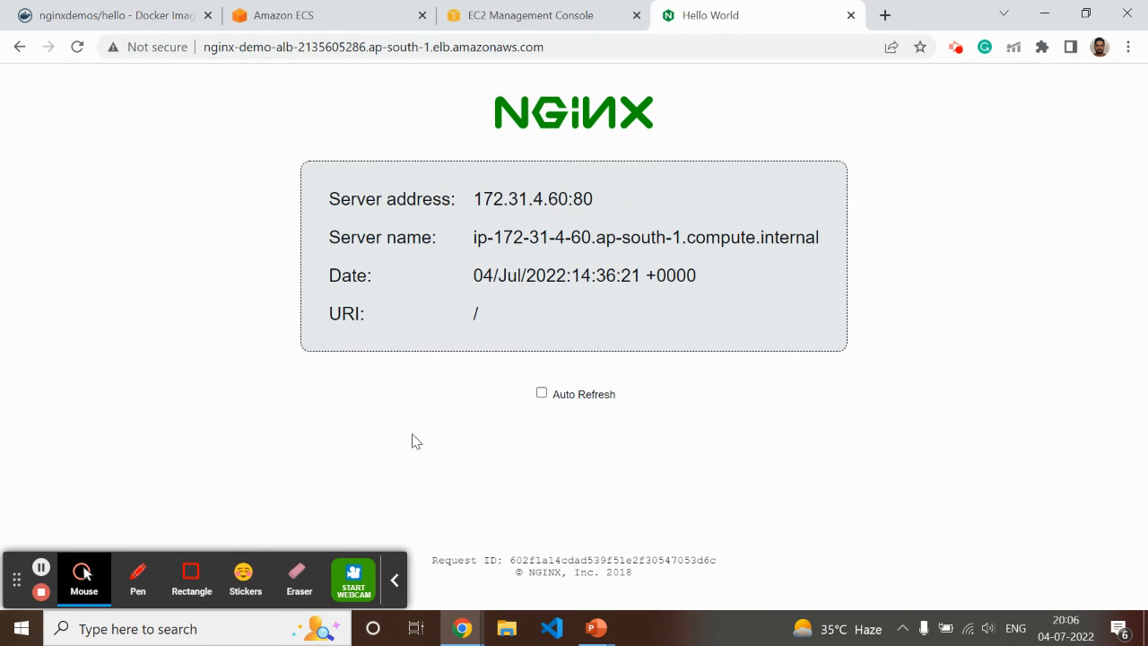